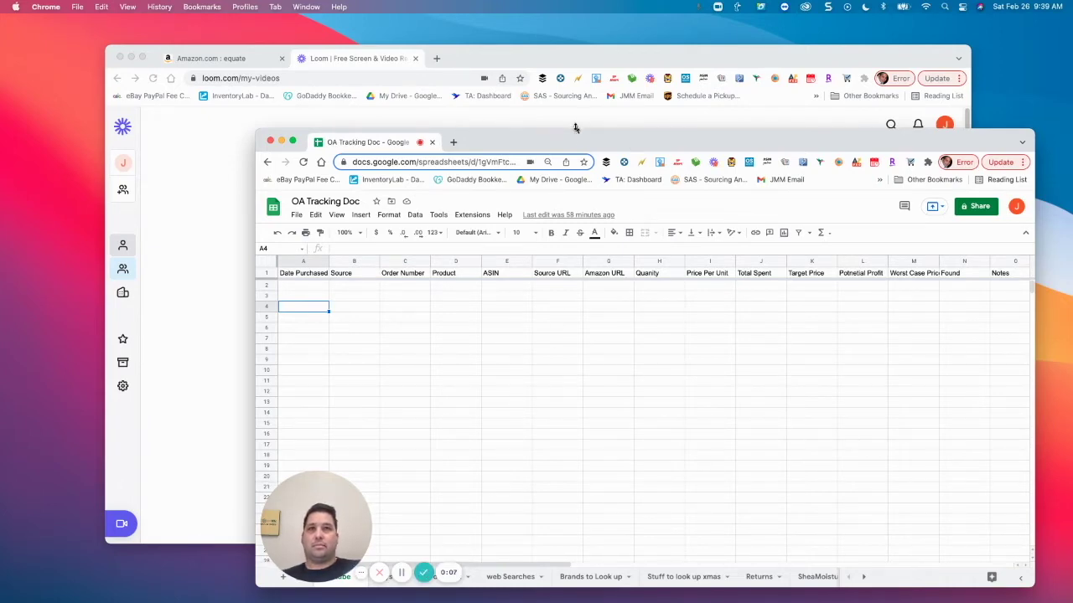
Nudge the sheet window up and check the Source, Order Number, Quantity and Total Spent columns.
mouse_move(570, 141)
left_mouse_down()
mouse_move(572, 114)
mouse_move(569, 125)
left_mouse_up()
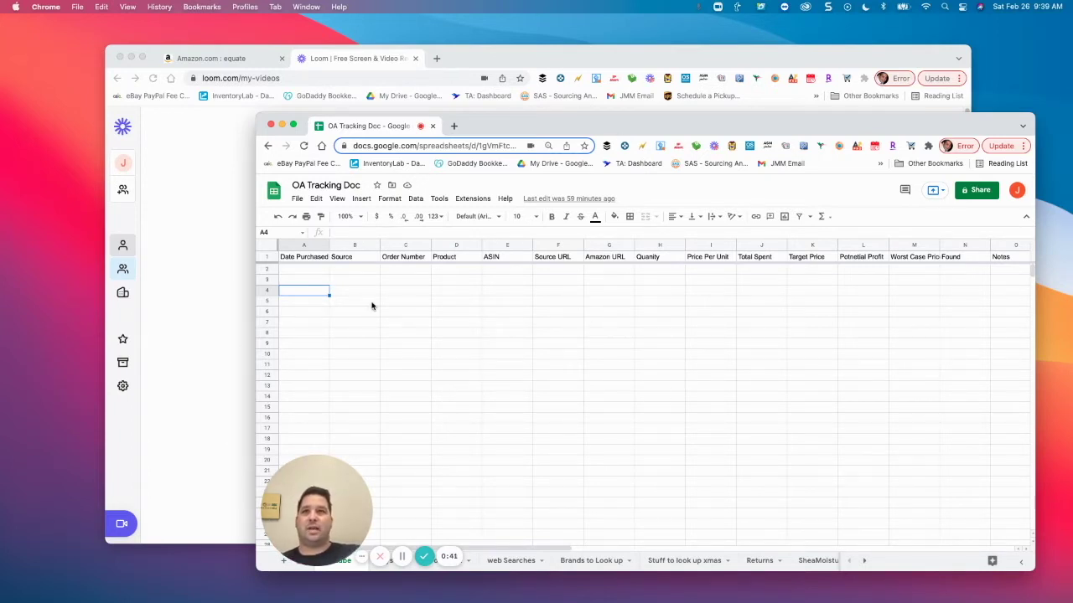
left_click(349, 261)
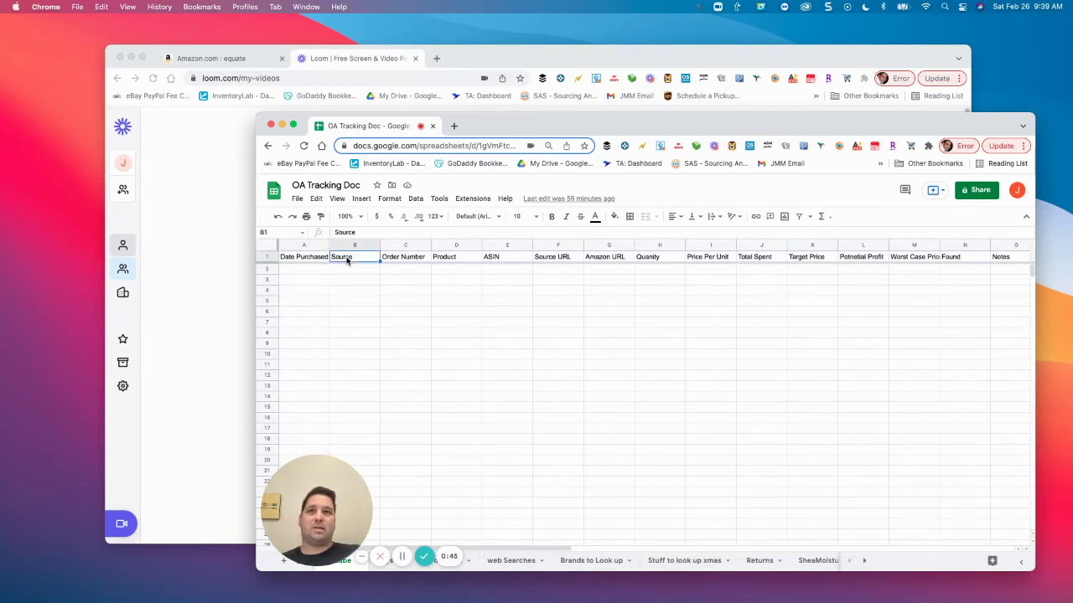
left_click(414, 260)
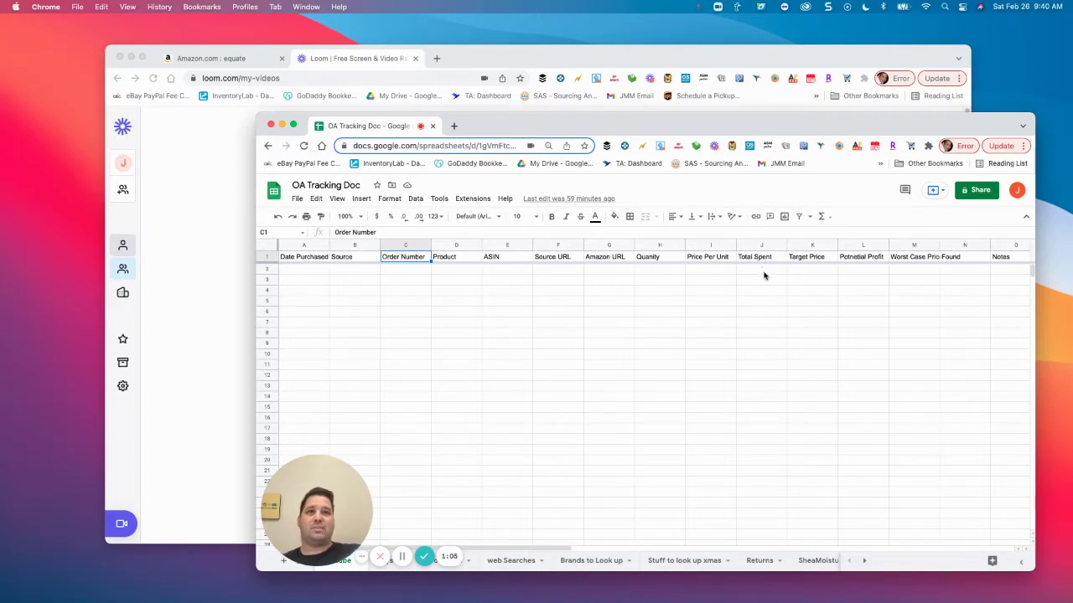
left_click(659, 272)
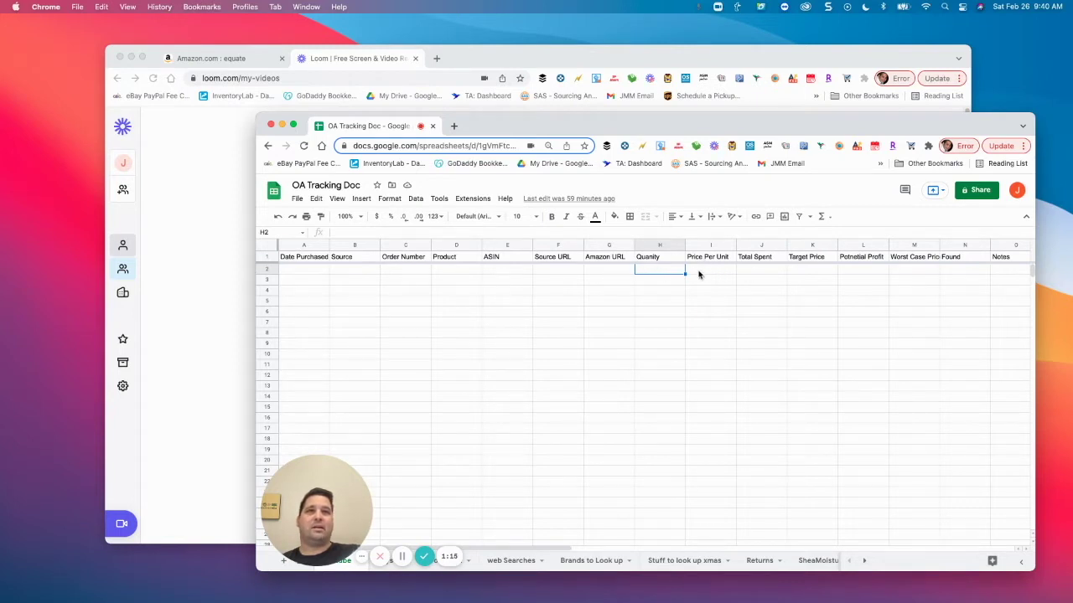
left_click(763, 273)
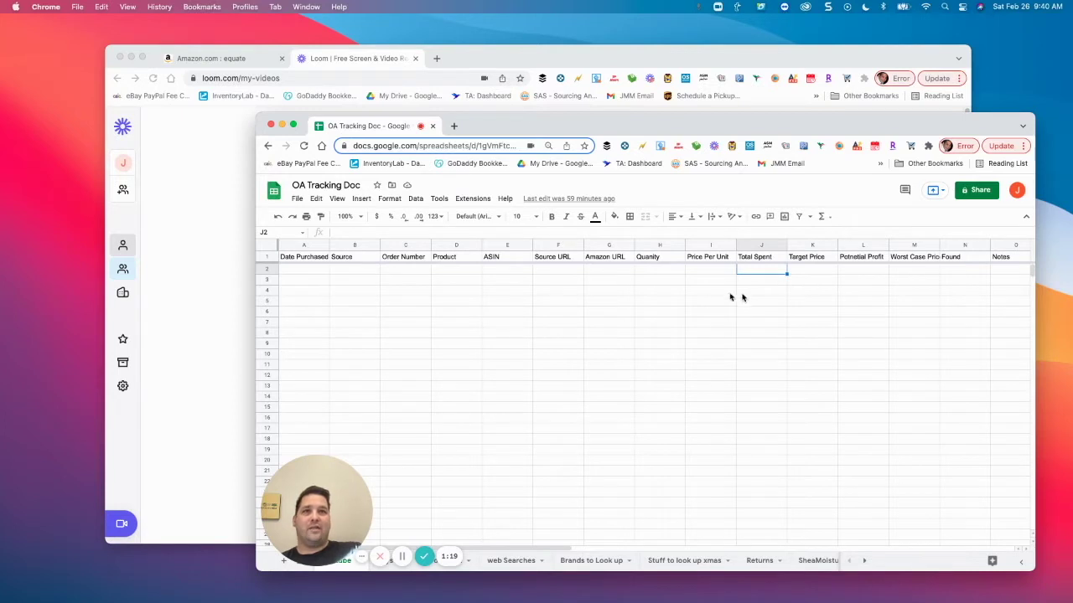
Check the remaining row 2 cells, then bring the Amazon 'equate' search results forward.
left_click(600, 277)
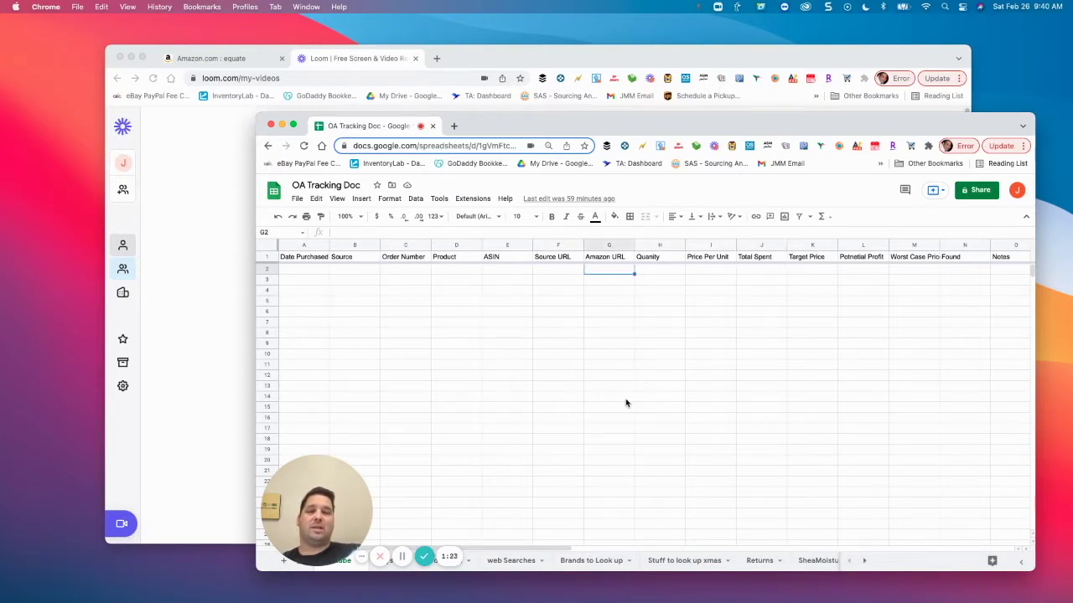
left_click(700, 274)
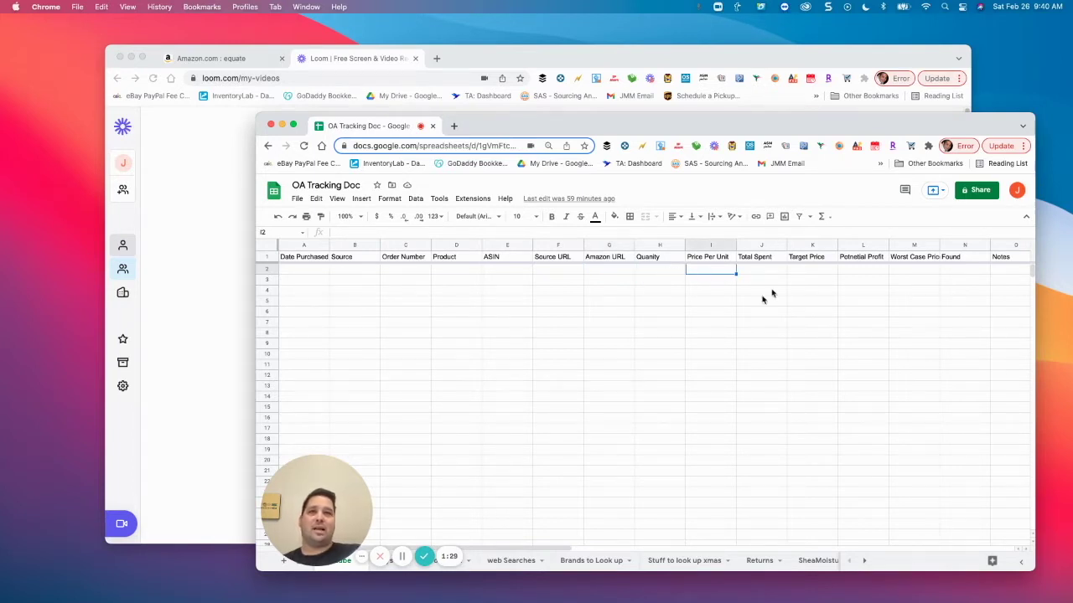
left_click(813, 275)
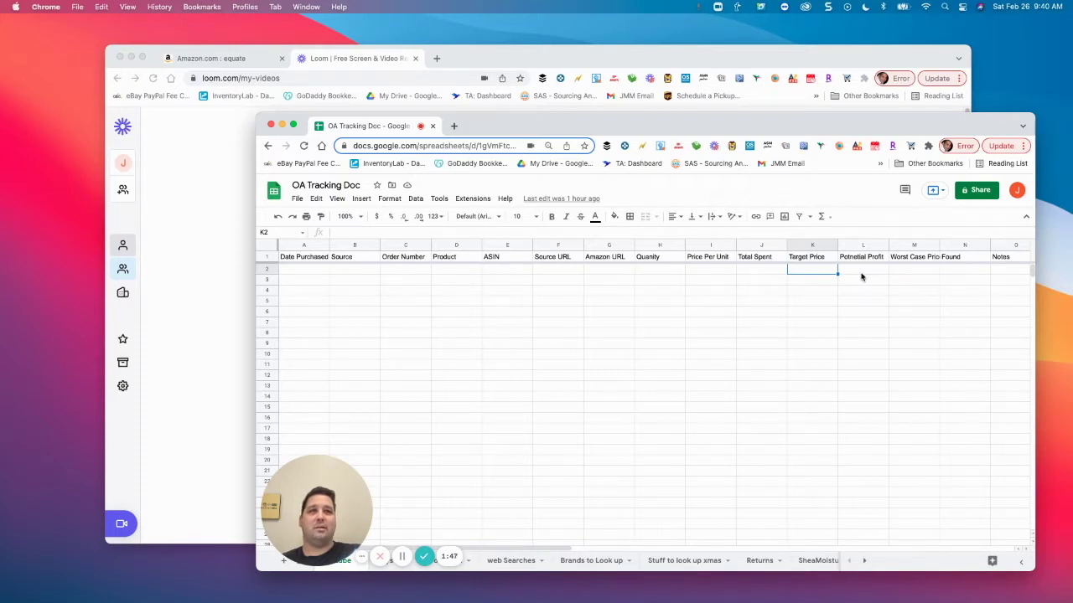
left_click(860, 277)
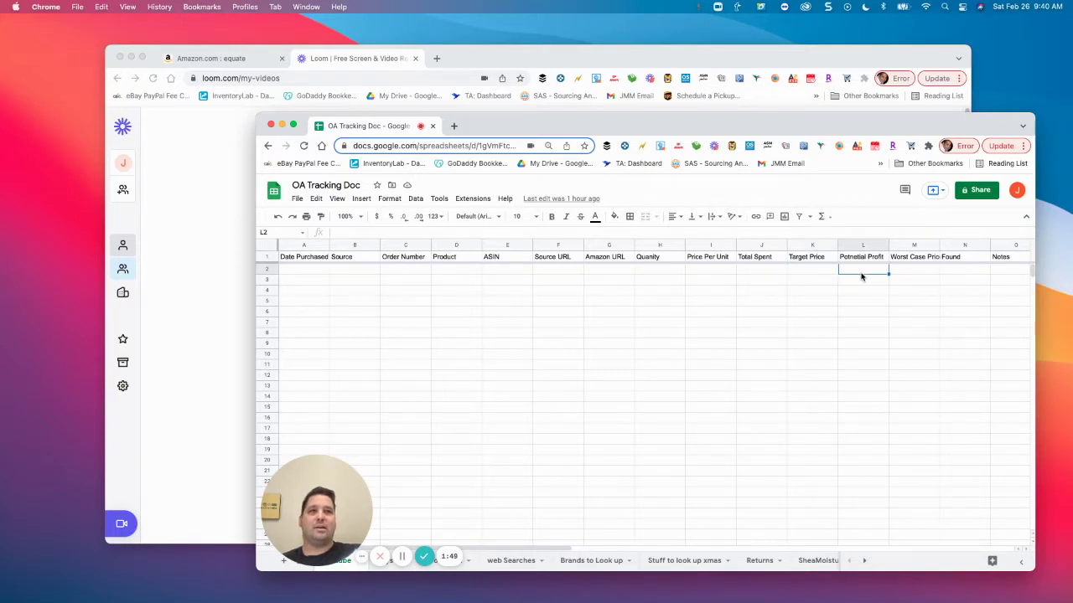
left_click(916, 272)
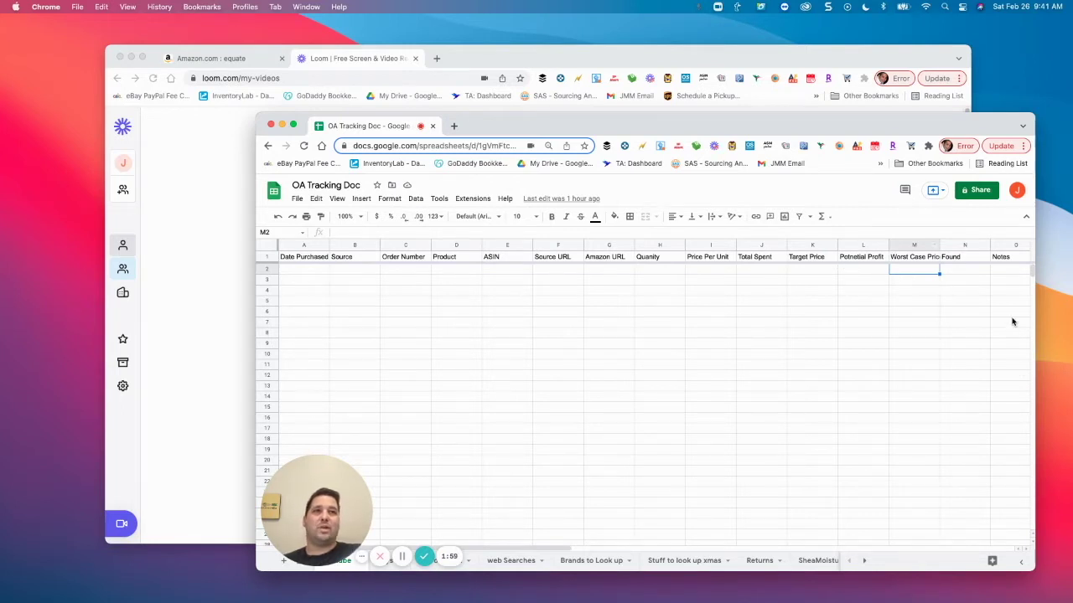
left_click(975, 270)
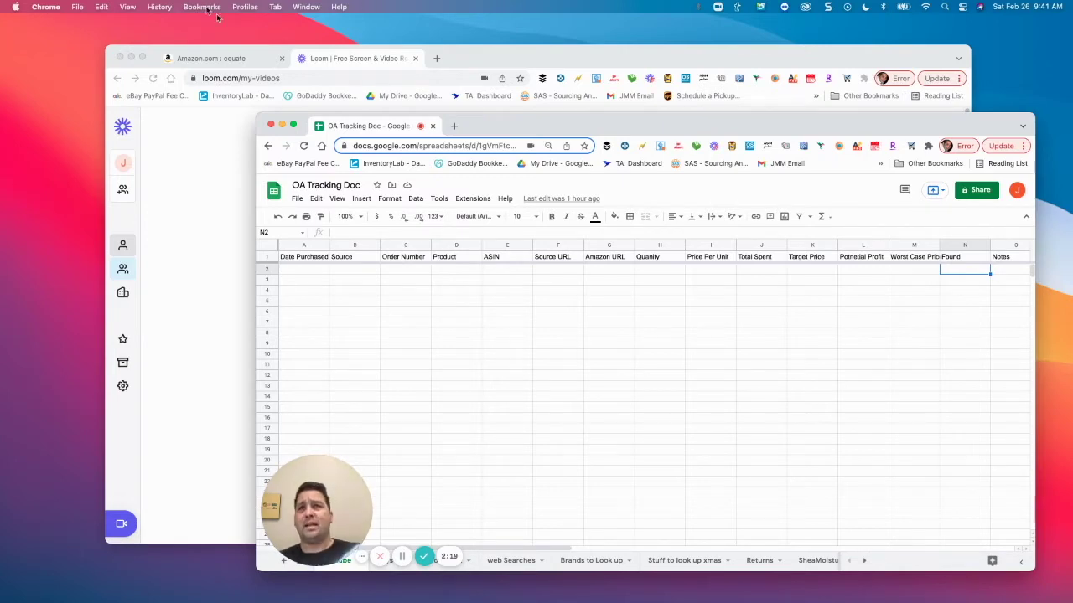
left_click(211, 57)
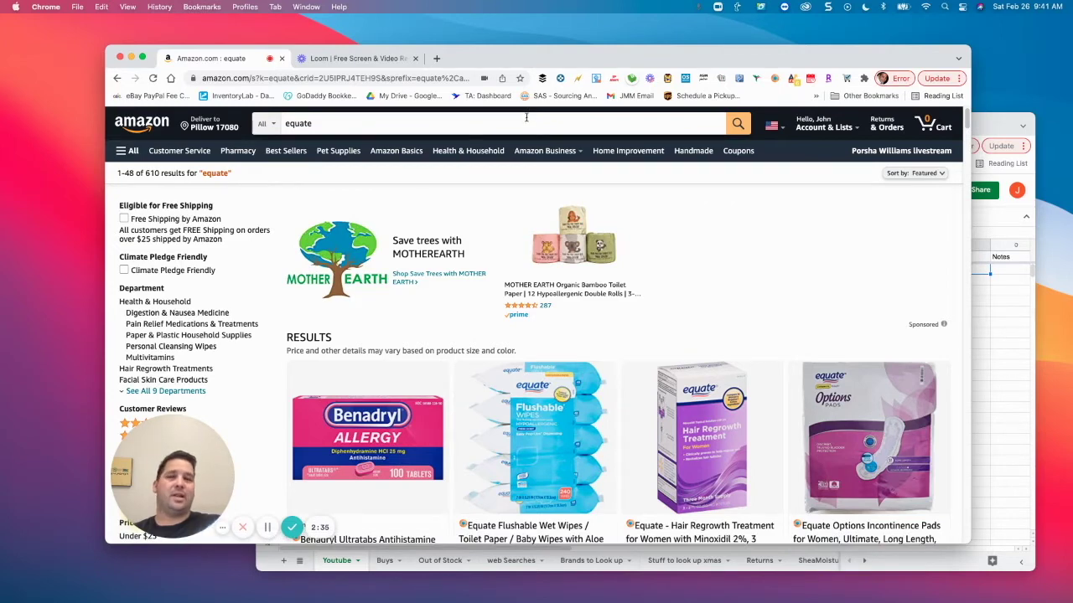
mouse_move(571, 211)
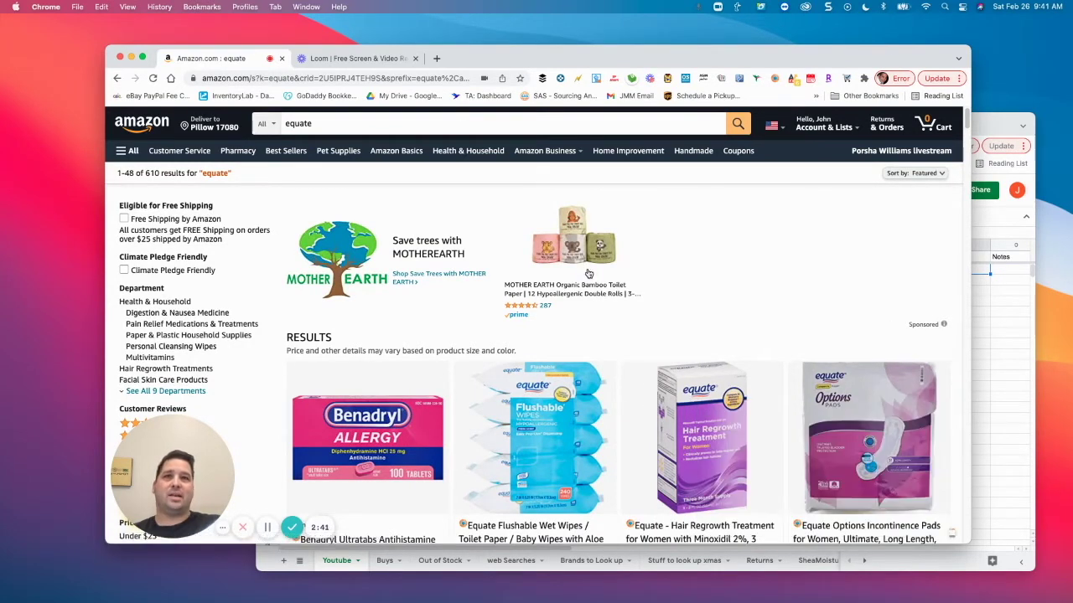
mouse_move(522, 403)
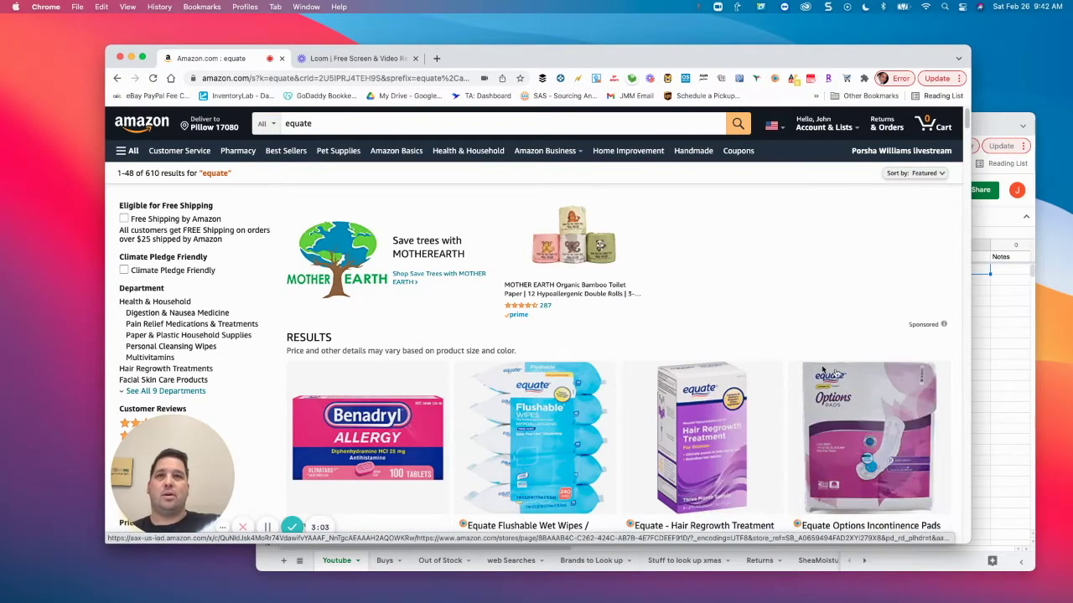
mouse_move(847, 374)
scroll(848, 374, "down", 1)
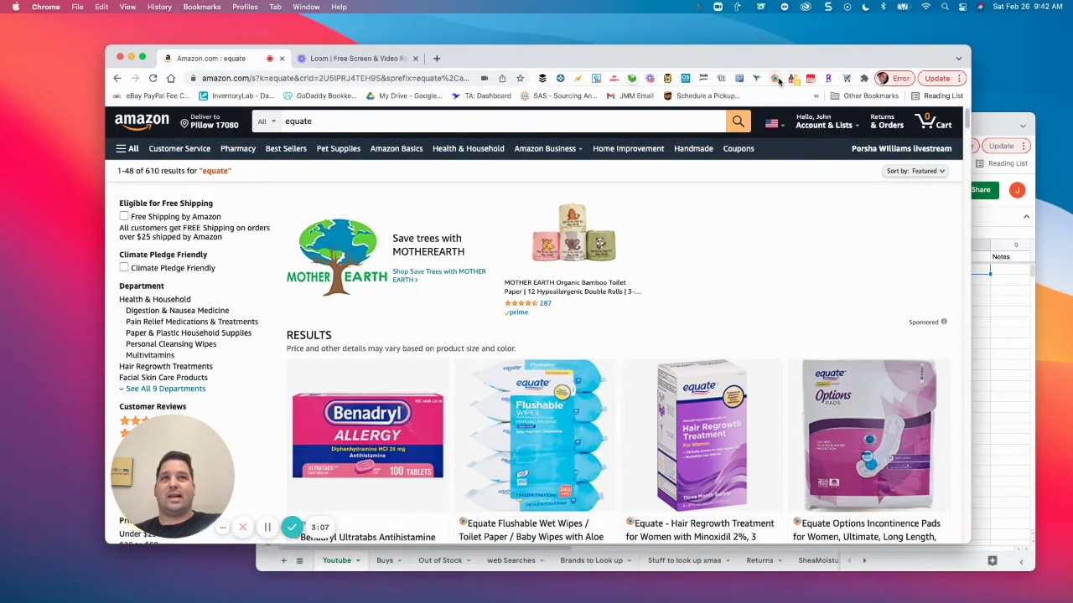
scroll(618, 322, "down", 5)
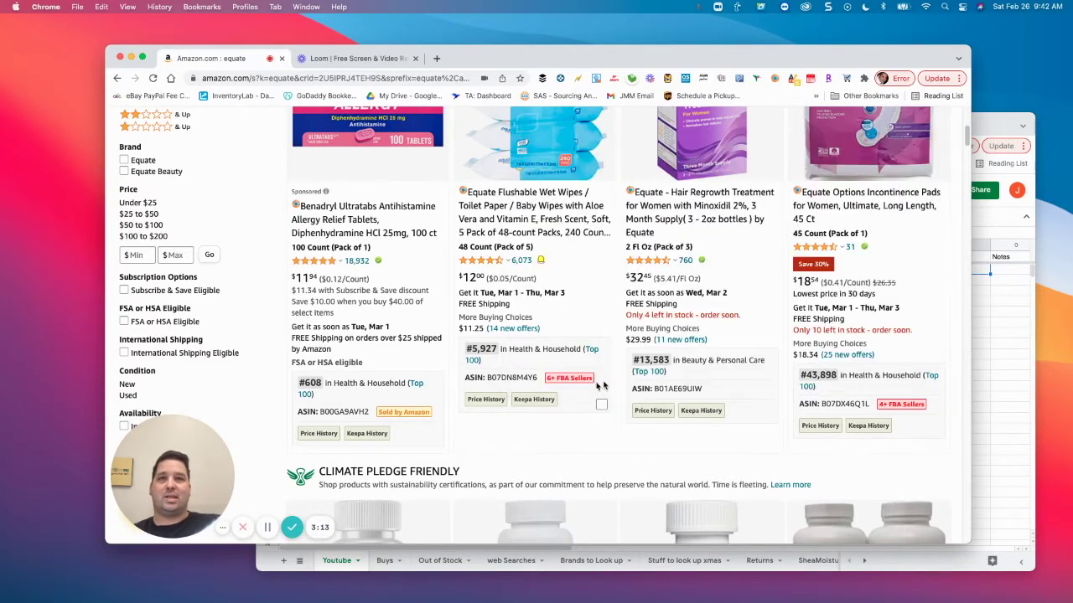
mouse_move(501, 262)
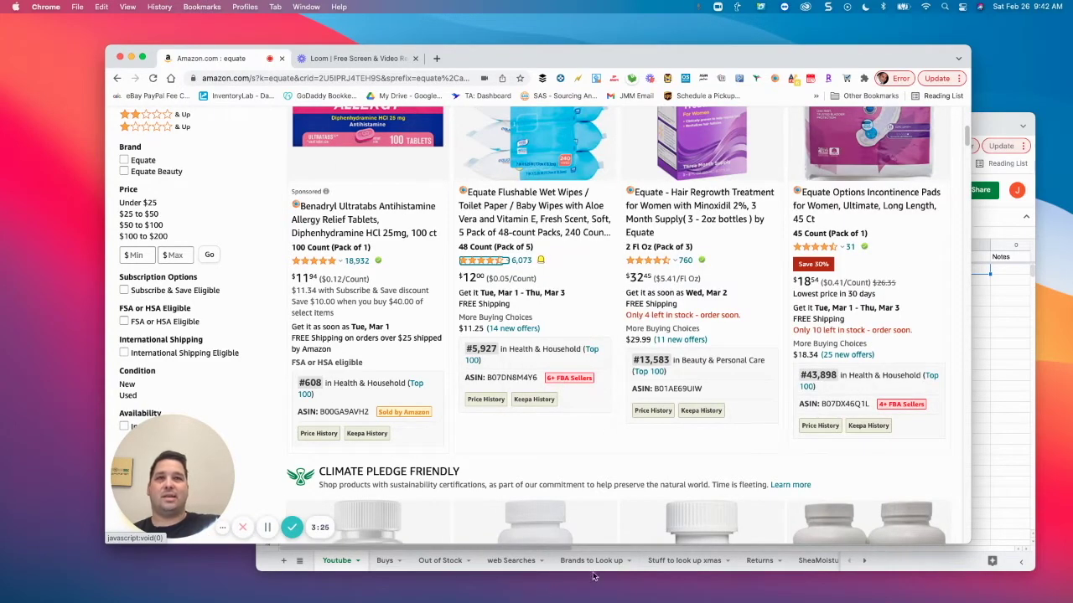
scroll(683, 423, "down", 2)
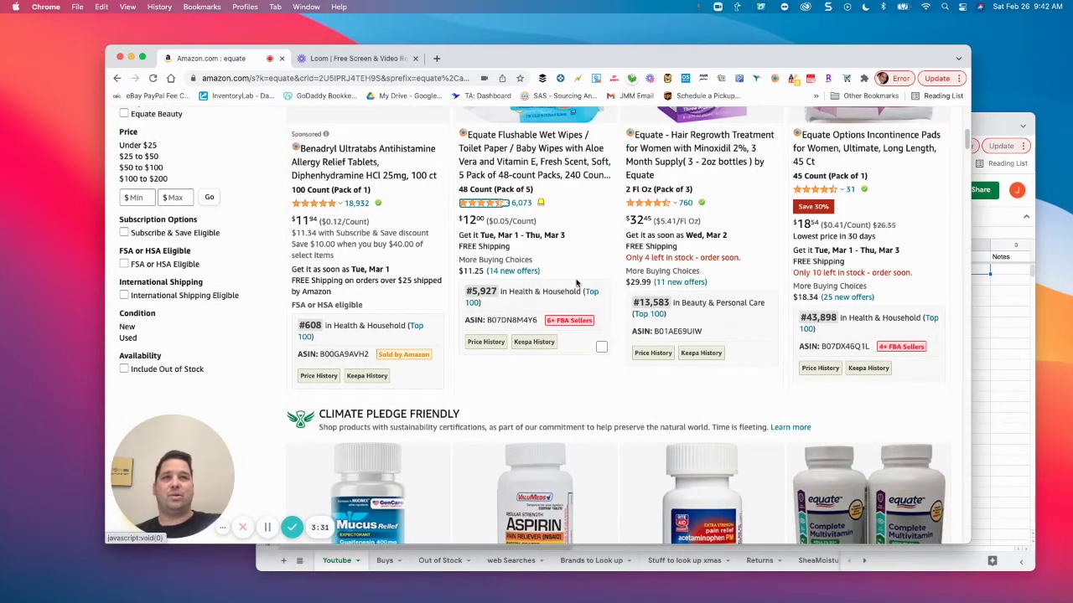
scroll(580, 412, "down", 10)
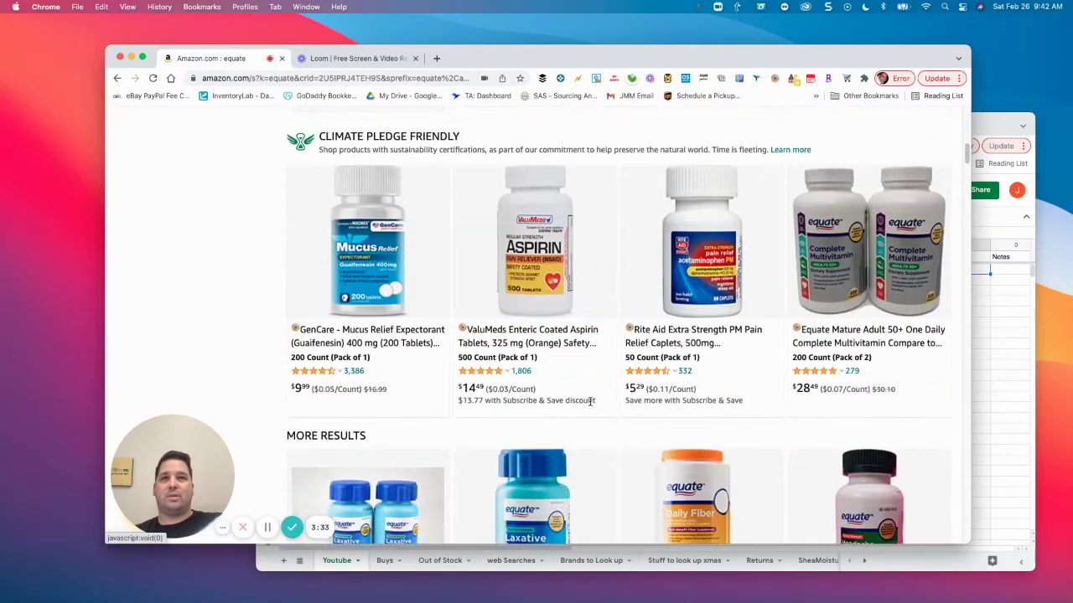
scroll(594, 298, "up", 15)
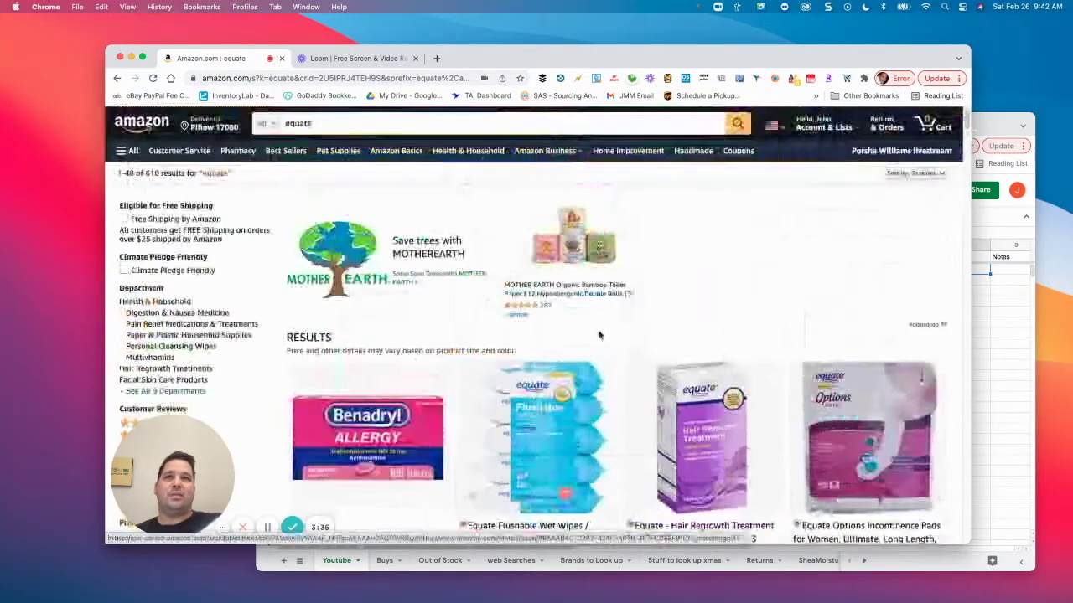
mouse_move(492, 450)
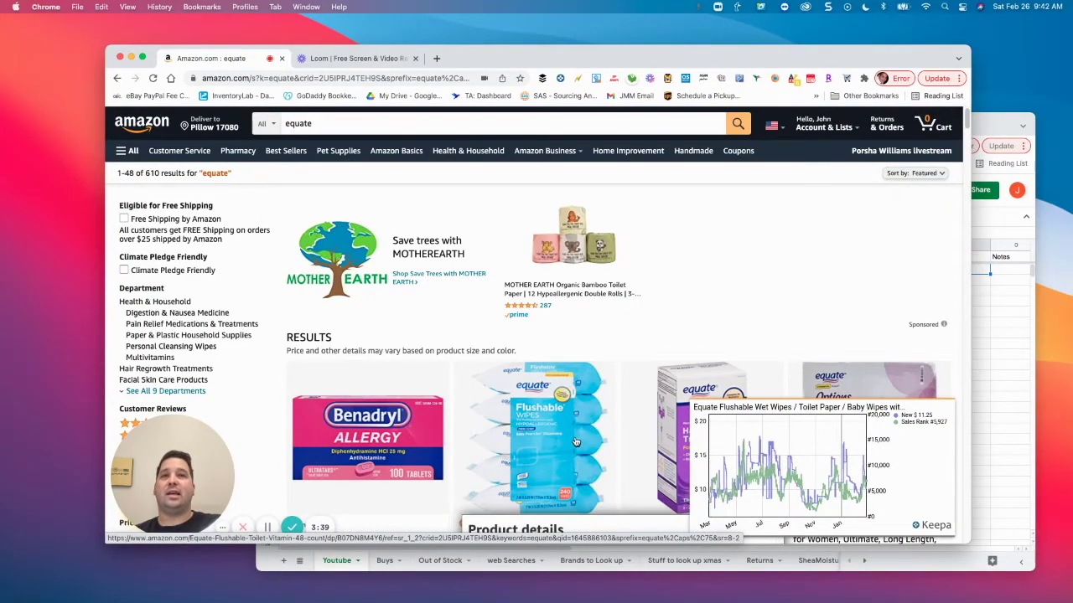
scroll(575, 441, "down", 3)
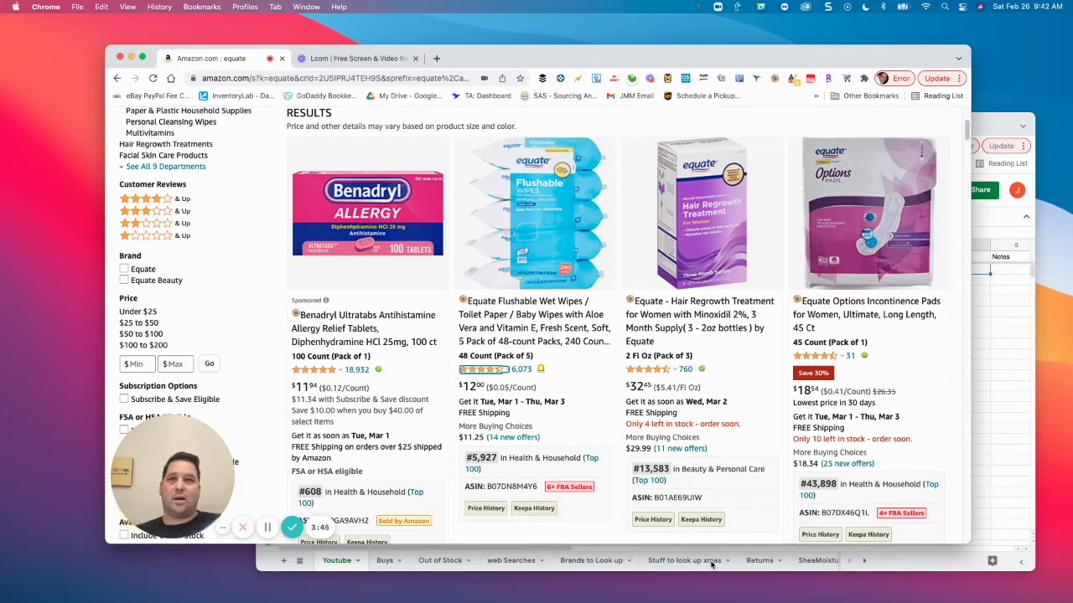
scroll(681, 405, "down", 2)
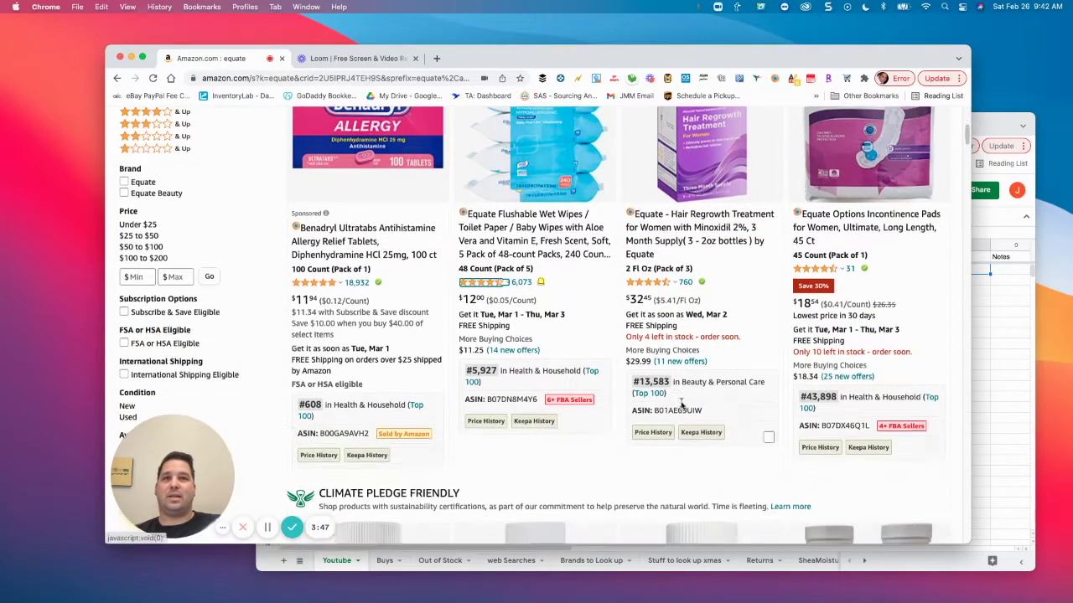
scroll(682, 404, "down", 2)
scroll(712, 410, "down", 5)
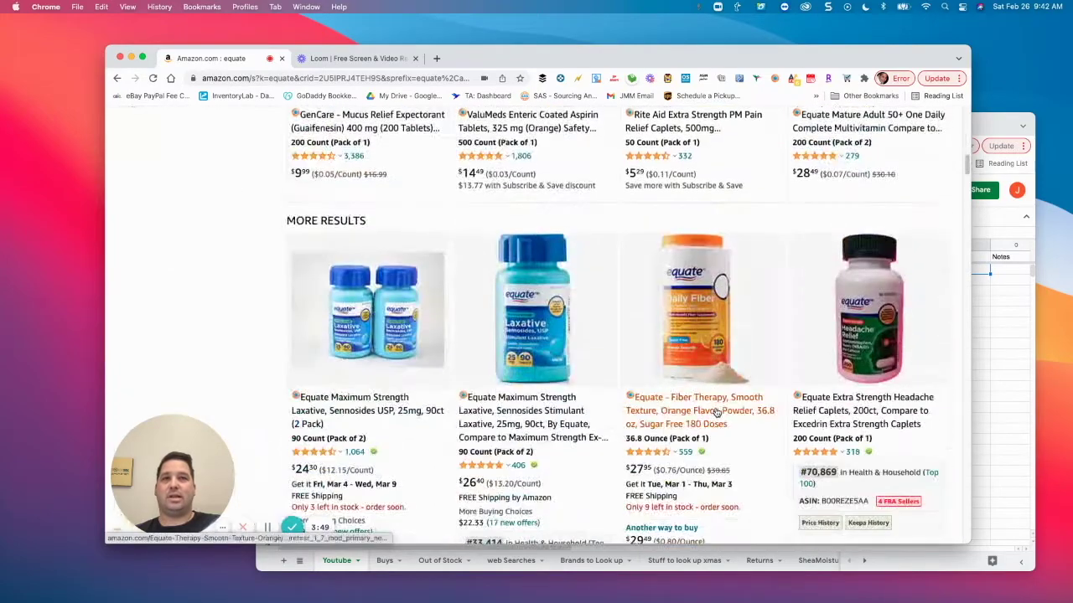
scroll(713, 412, "down", 3)
scroll(713, 412, "up", 7)
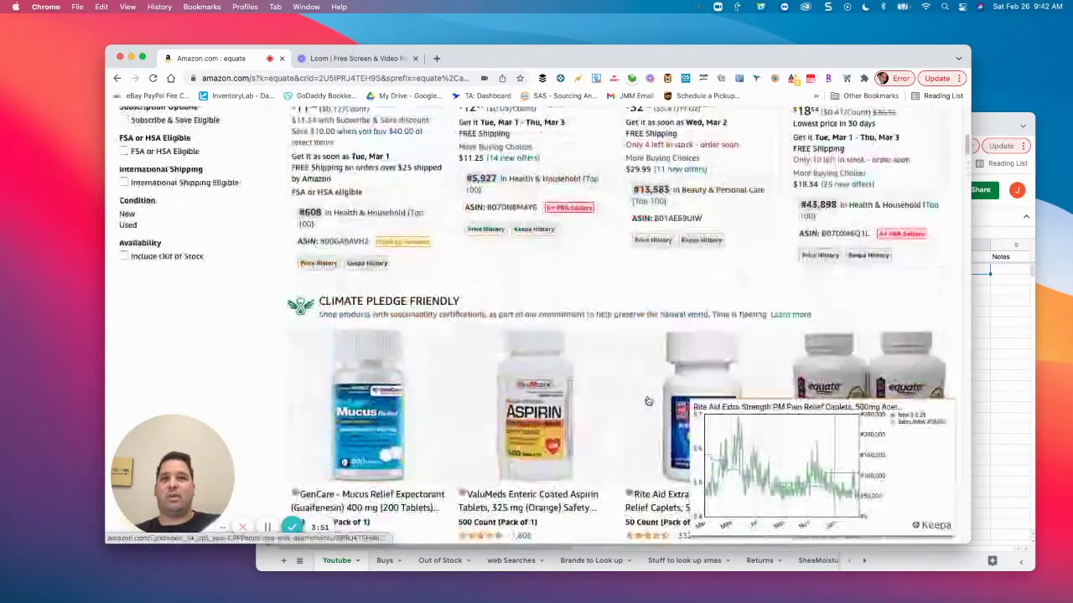
scroll(662, 415, "up", 7)
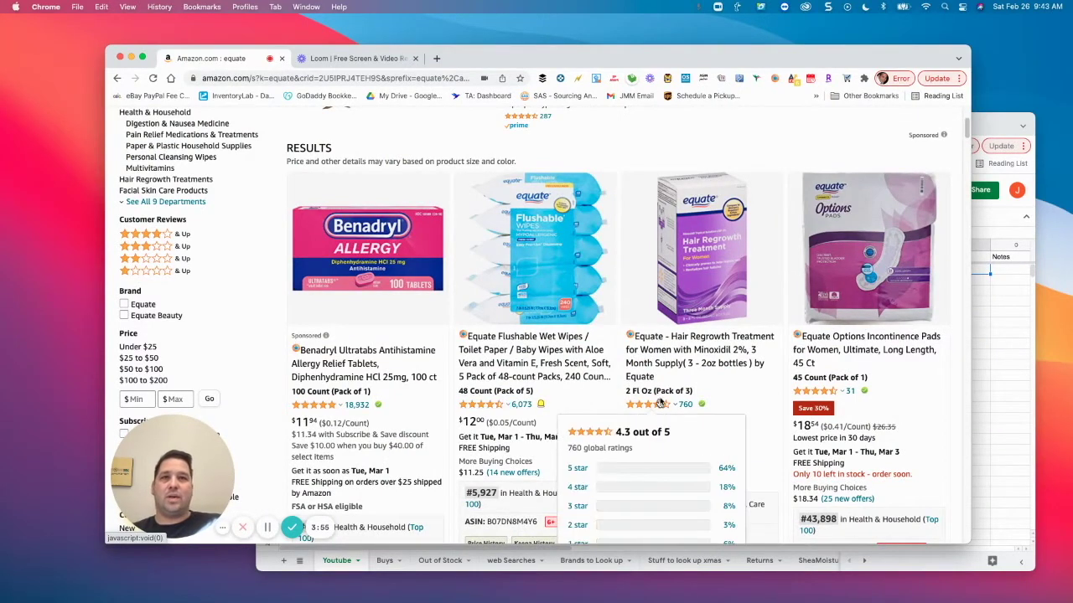
mouse_move(506, 291)
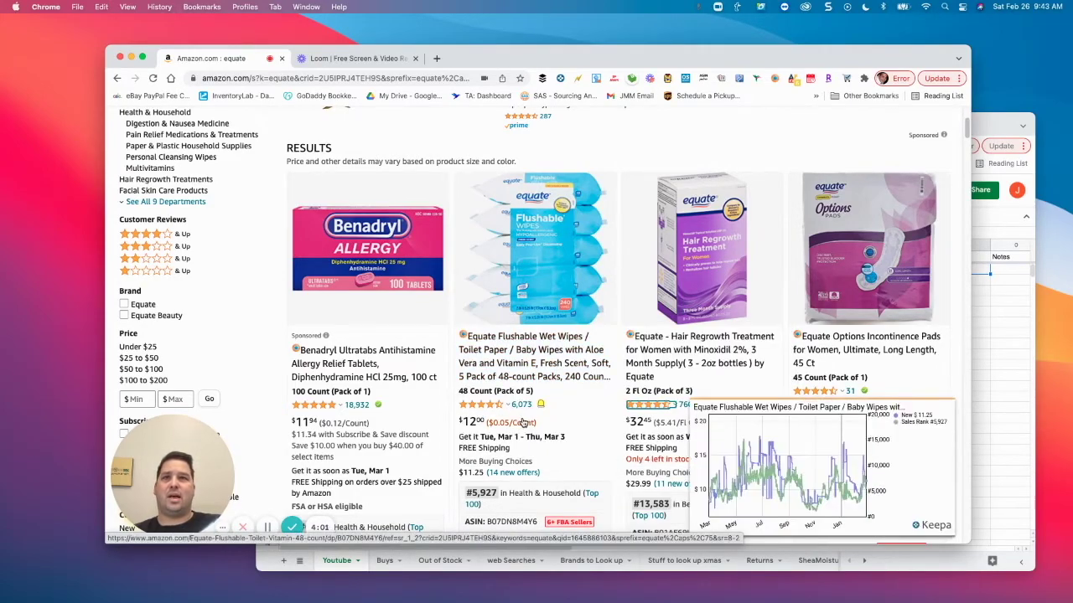
scroll(535, 393, "down", 5)
Scroll through the Equate search results on Amazon.
scroll(534, 393, "down", 3)
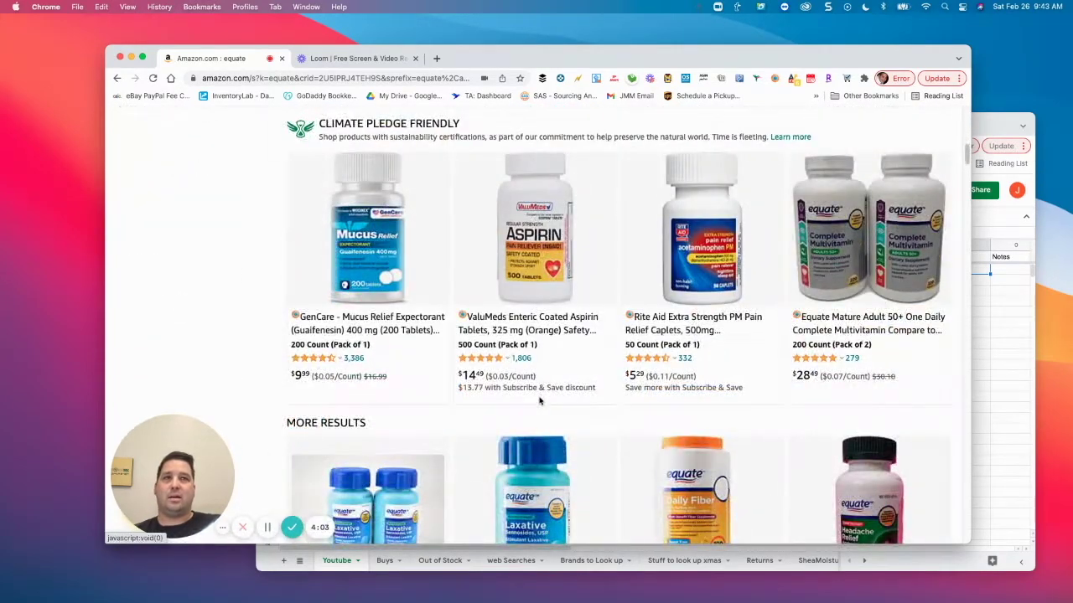
scroll(537, 395, "down", 5)
scroll(530, 419, "up", 10)
scroll(539, 413, "down", 5)
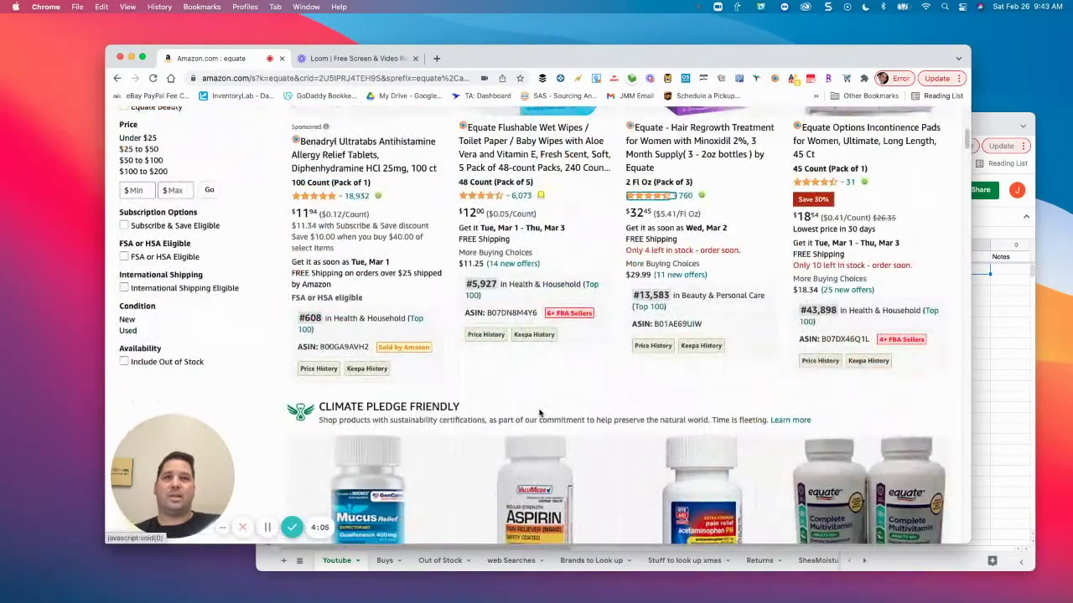
scroll(470, 377, "up", 1)
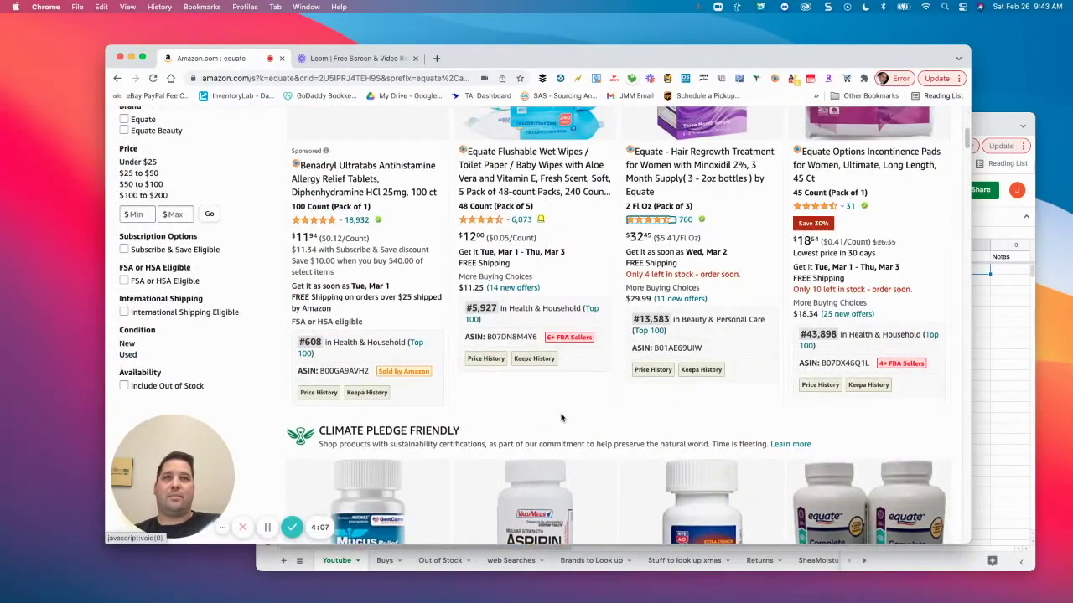
scroll(503, 352, "down", 1)
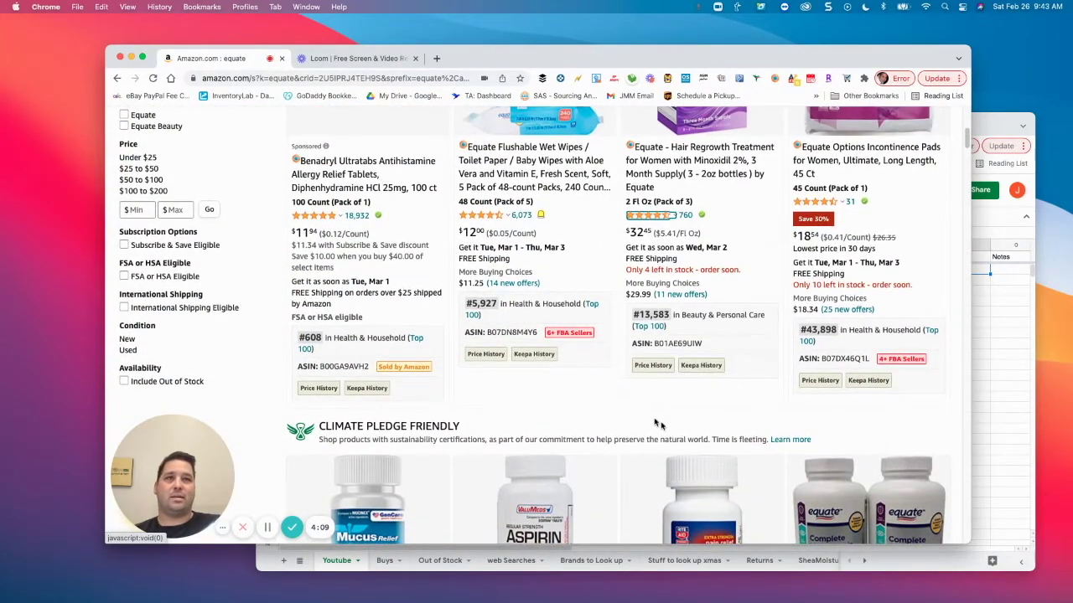
scroll(646, 419, "down", 2)
scroll(641, 416, "down", 5)
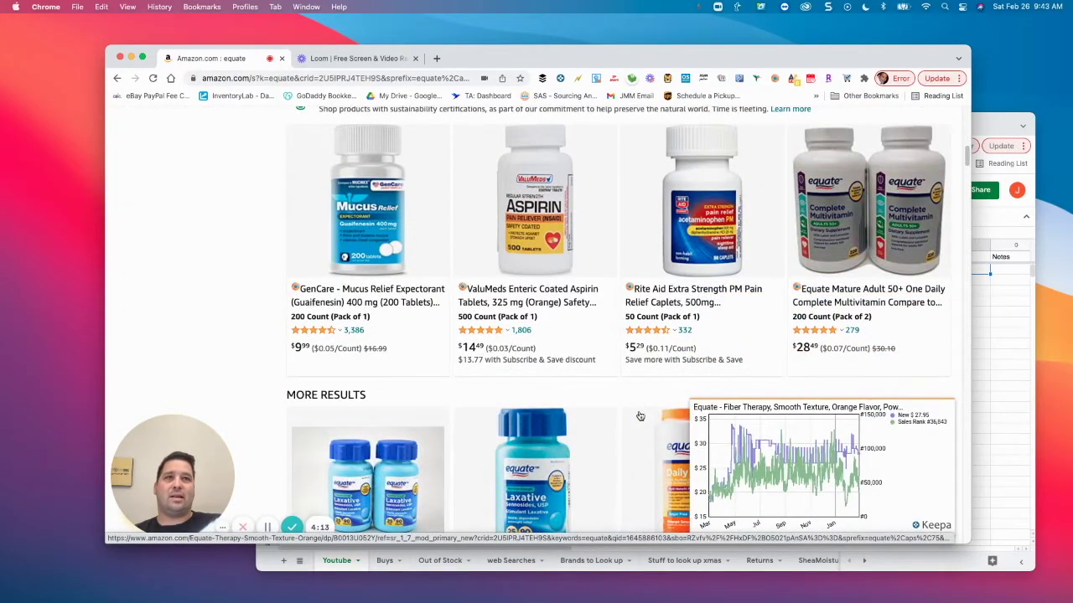
scroll(639, 416, "down", 1)
scroll(616, 449, "down", 5)
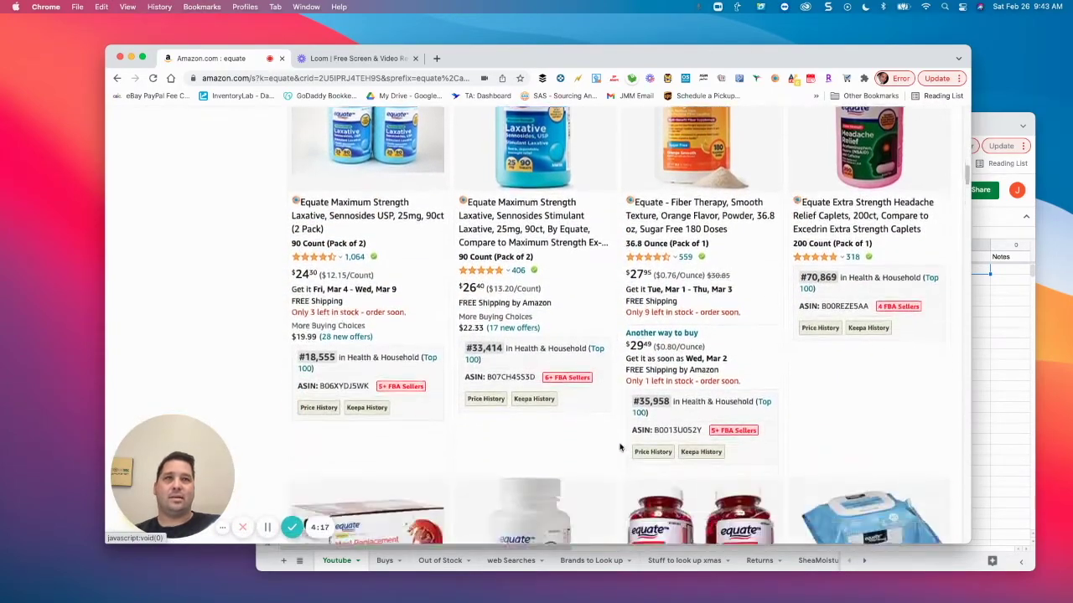
scroll(612, 444, "down", 9)
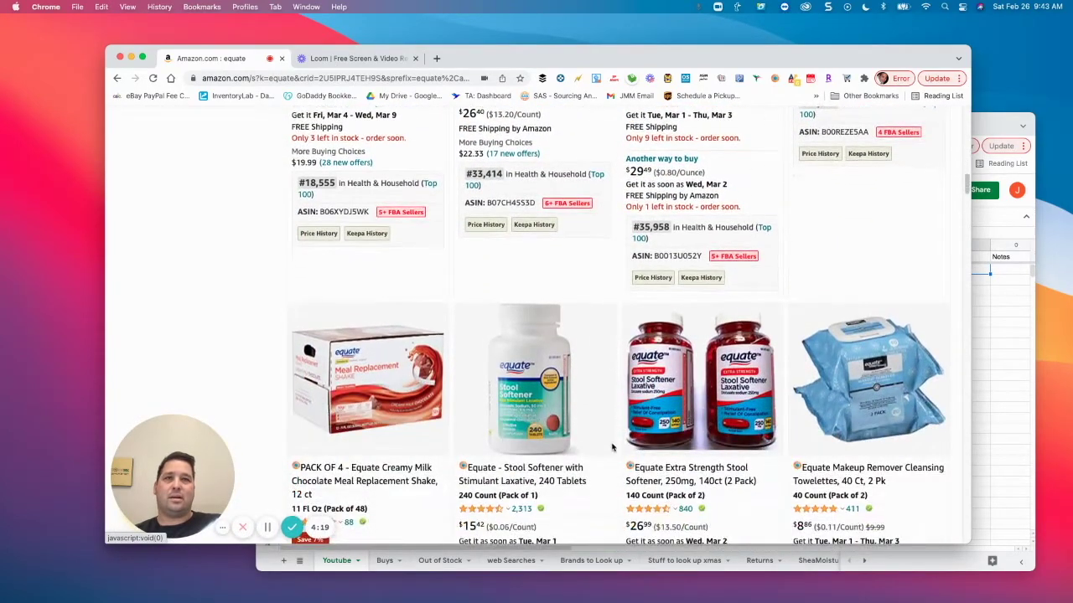
scroll(611, 452, "down", 15)
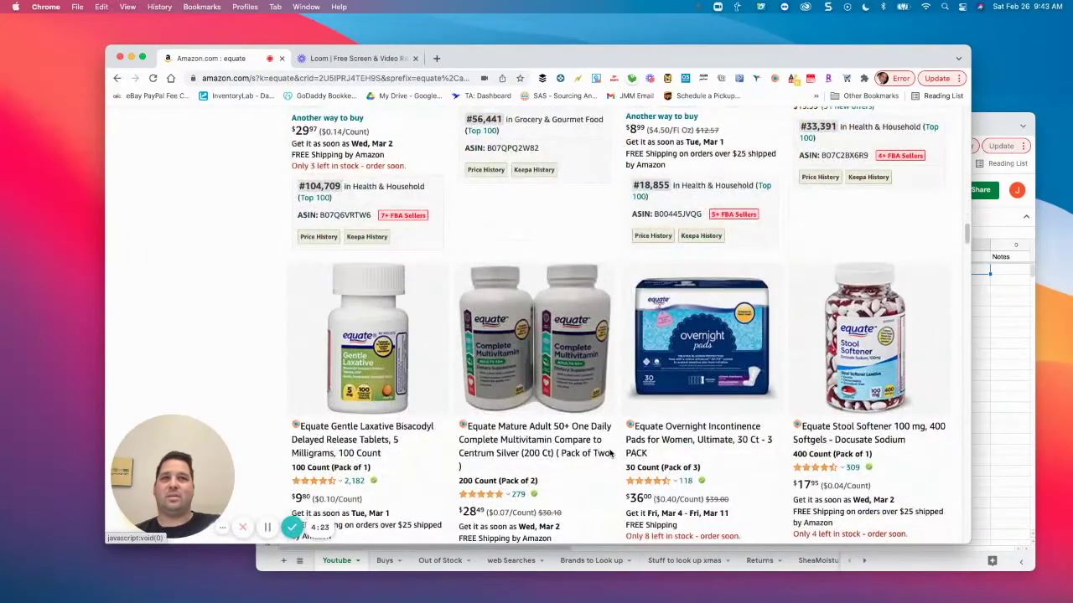
scroll(611, 453, "down", 3)
scroll(608, 454, "down", 8)
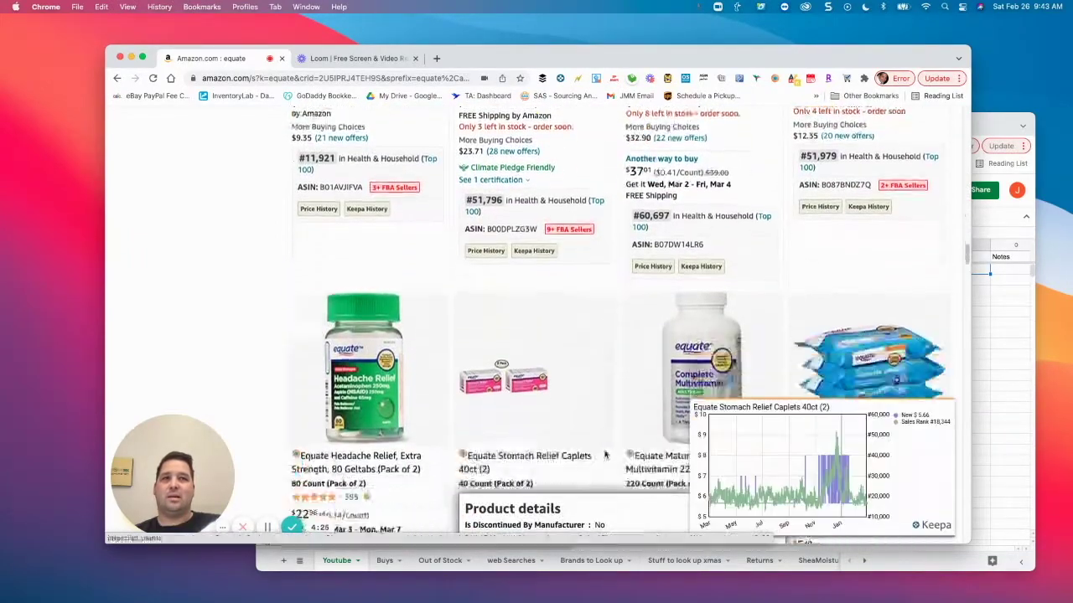
scroll(638, 460, "down", 8)
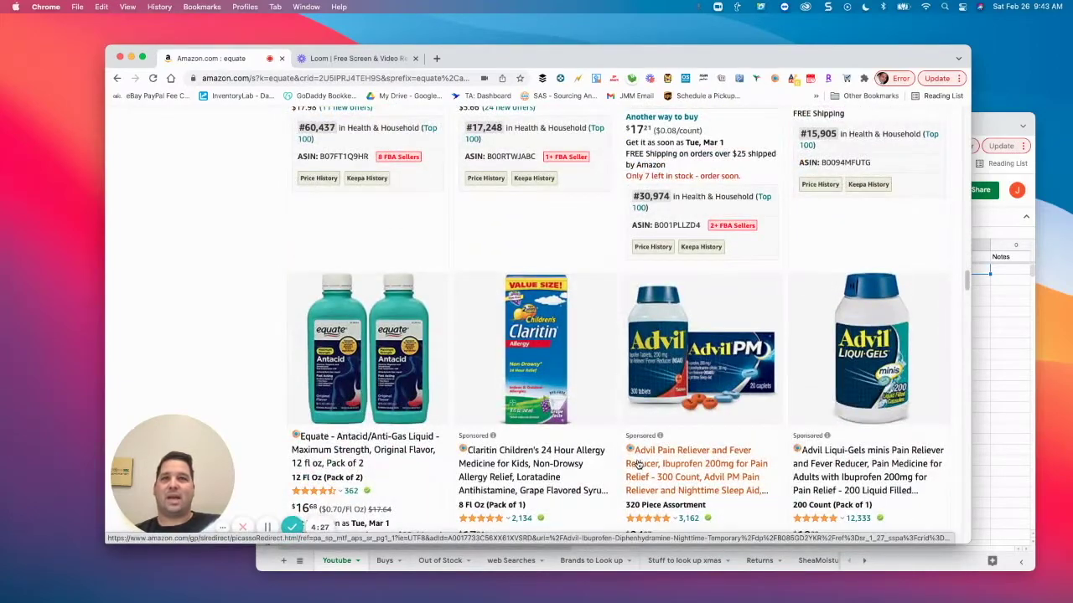
scroll(639, 459, "up", 10)
scroll(639, 464, "up", 7)
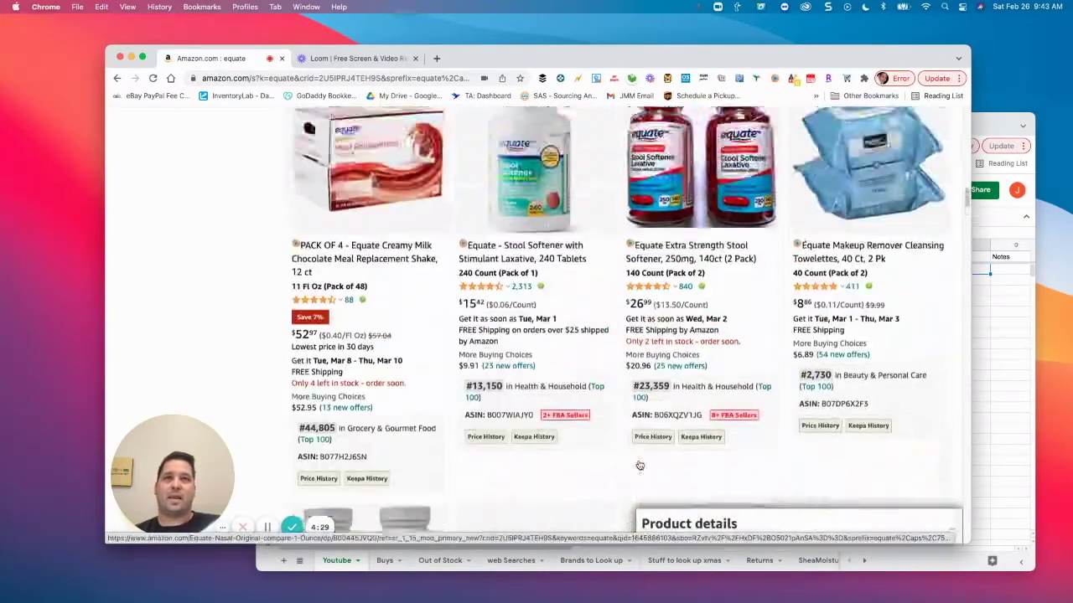
scroll(639, 463, "up", 12)
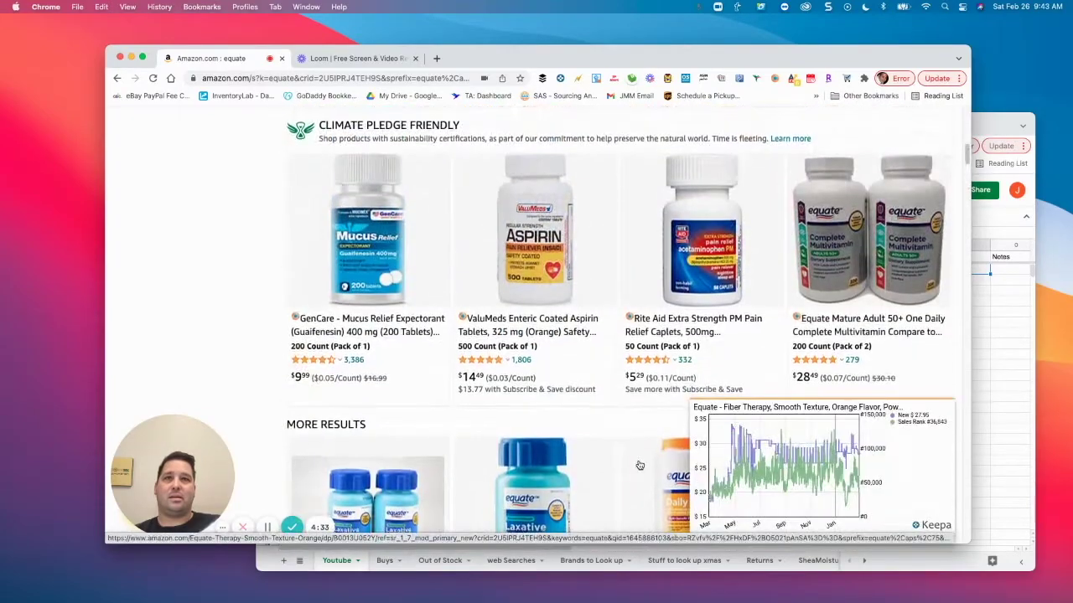
scroll(639, 461, "down", 10)
scroll(724, 511, "down", 15)
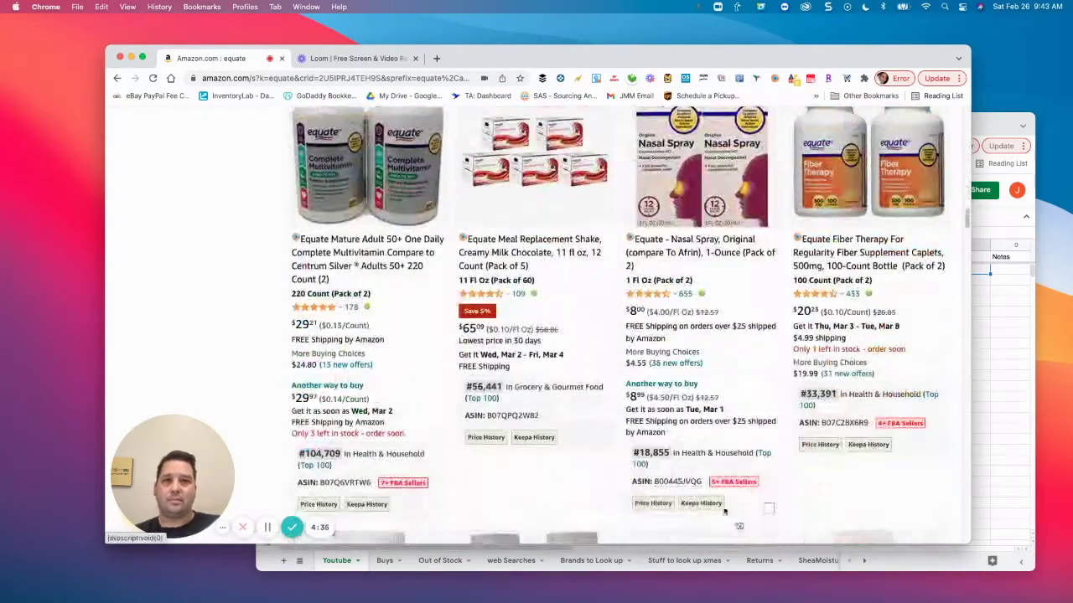
scroll(758, 546, "down", 15)
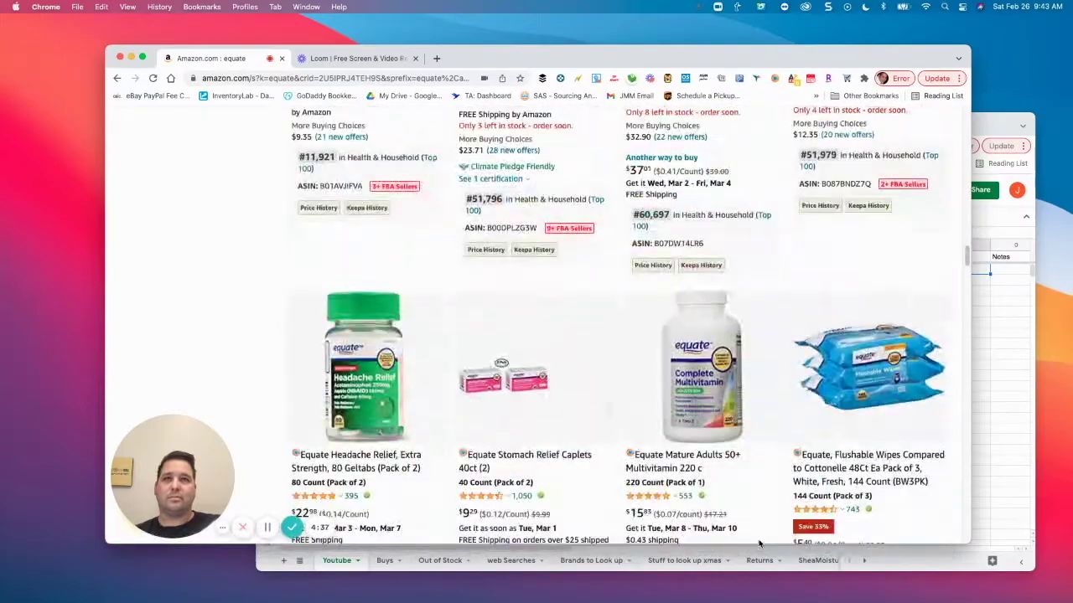
scroll(755, 542, "down", 8)
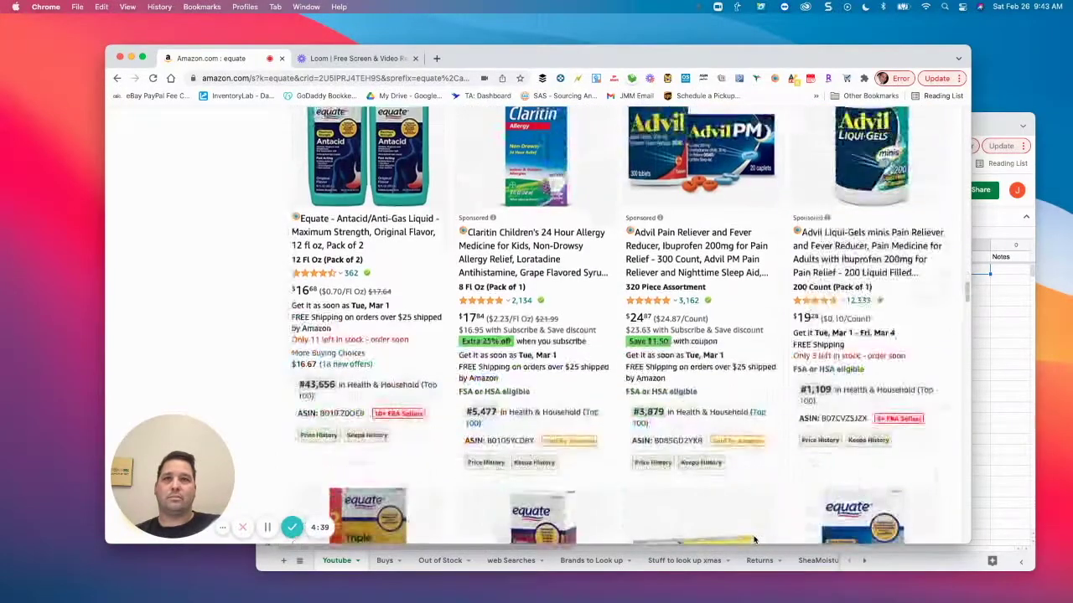
scroll(754, 541, "down", 10)
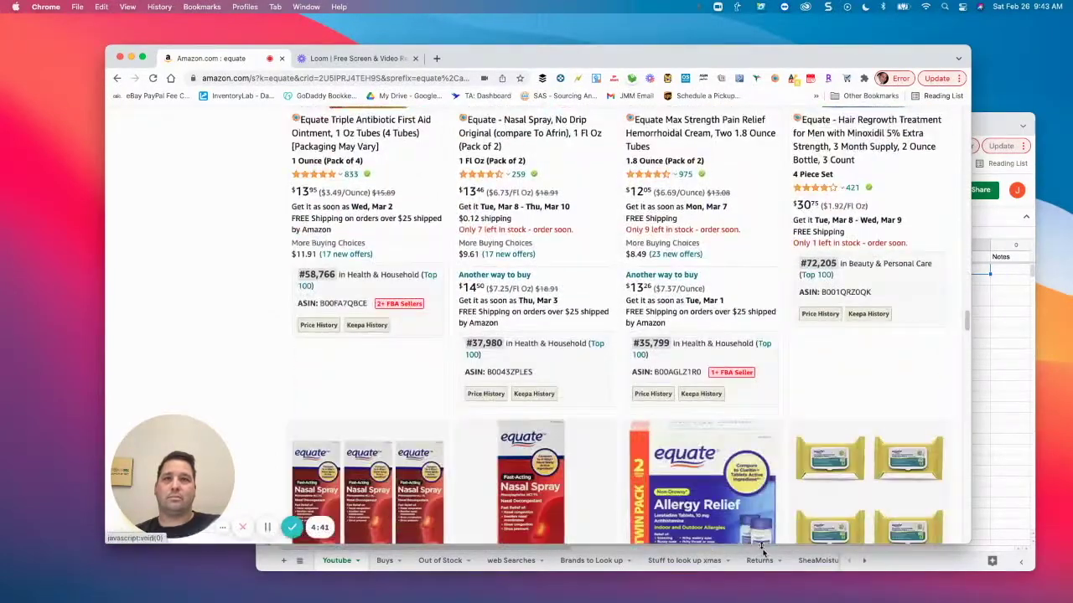
scroll(759, 541, "down", 6)
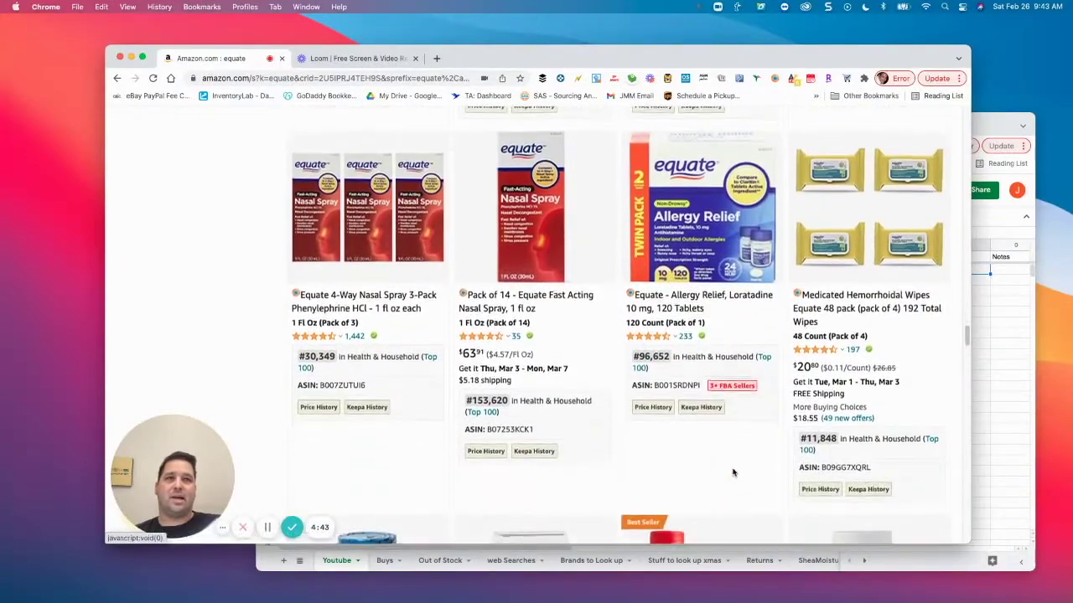
scroll(733, 473, "down", 6)
scroll(730, 475, "down", 10)
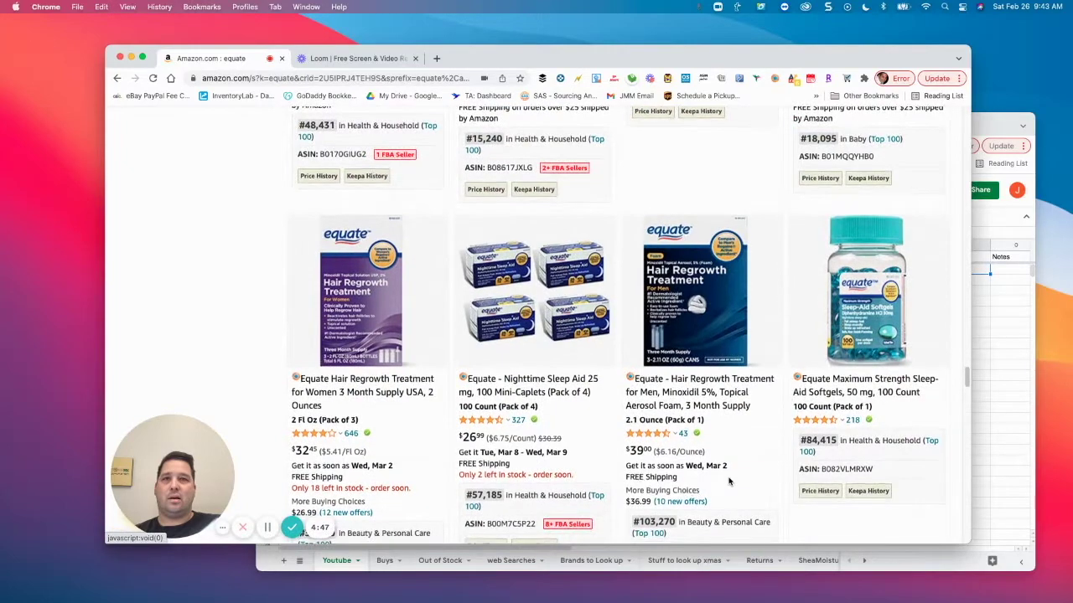
scroll(729, 480, "down", 2)
scroll(731, 483, "down", 8)
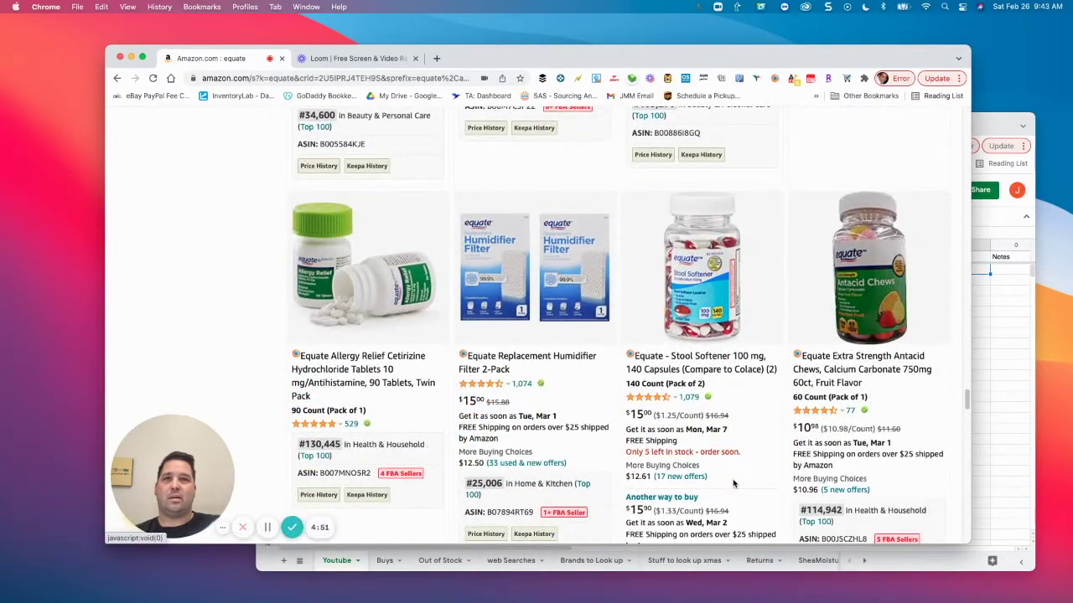
scroll(733, 484, "down", 1)
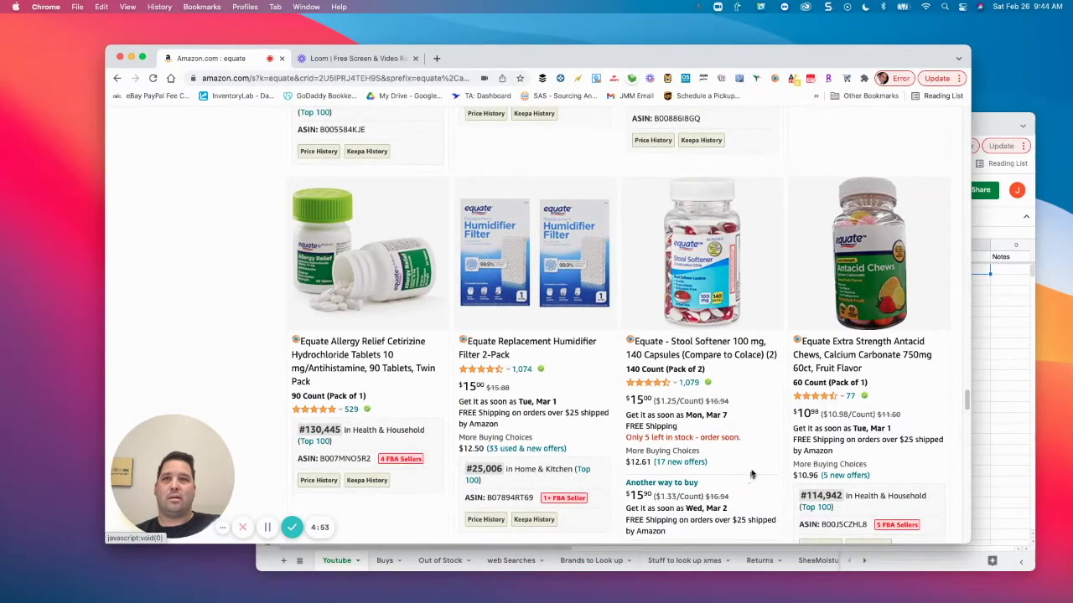
Open the Equate Allergy Relief Cetirizine 90-tablet Twin Pack listing in a new tab and view it.
mouse_move(346, 353)
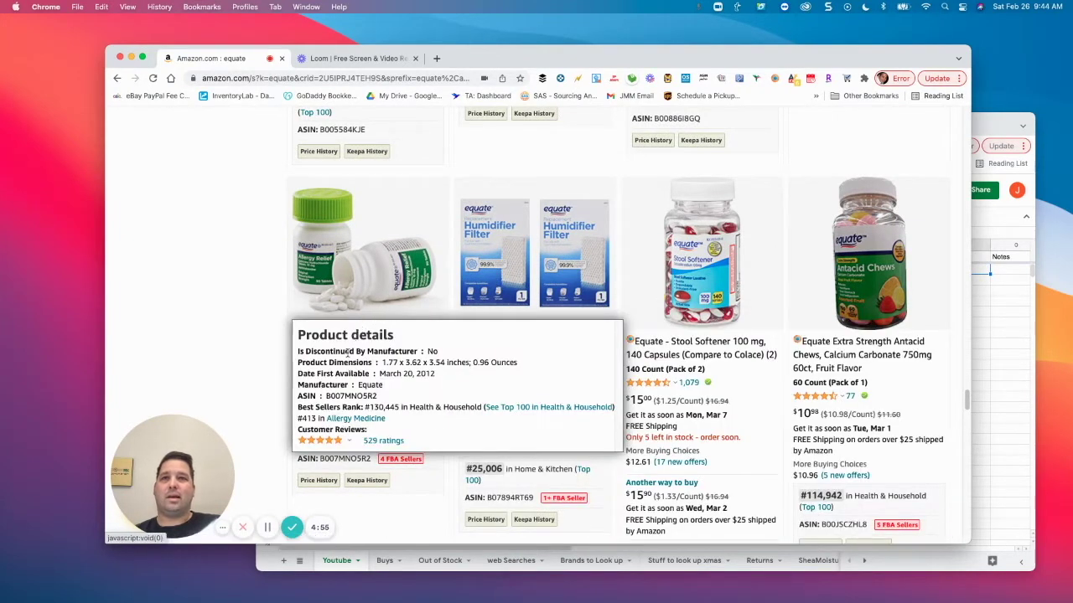
left_click(356, 236, "super")
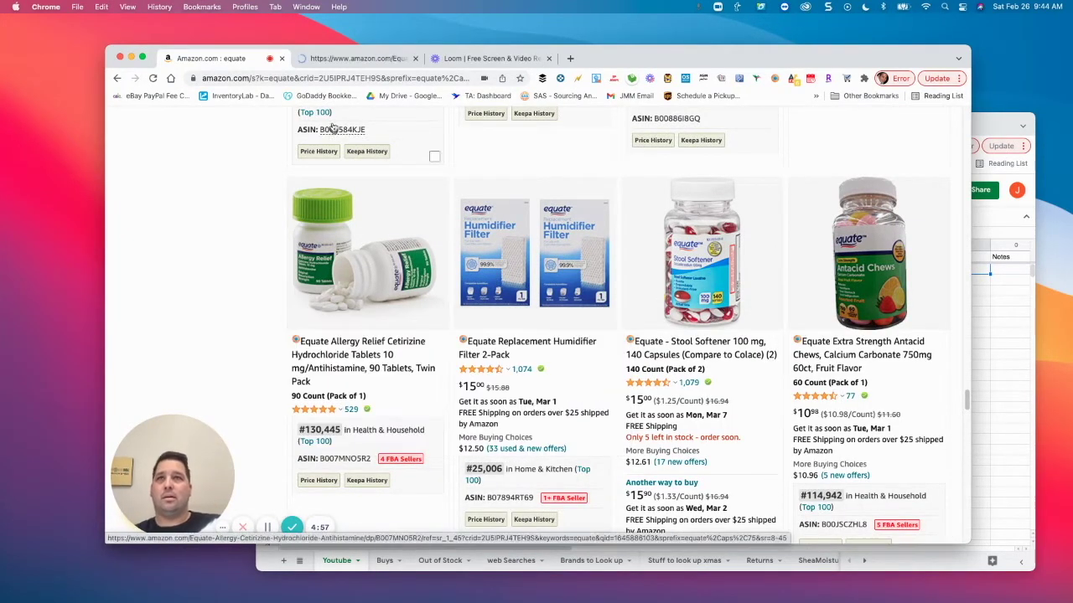
left_click(353, 59)
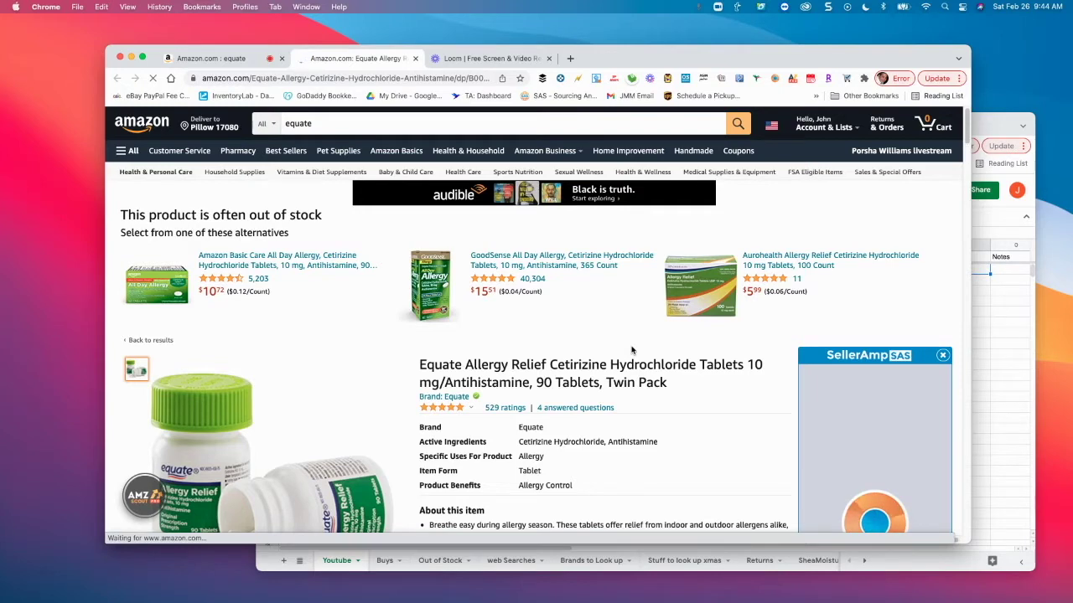
Scroll the SellerAmp sidebar to read eligibility, 130k BSR, 40 sales/month and $20.76 max cost.
scroll(646, 346, "down", 2)
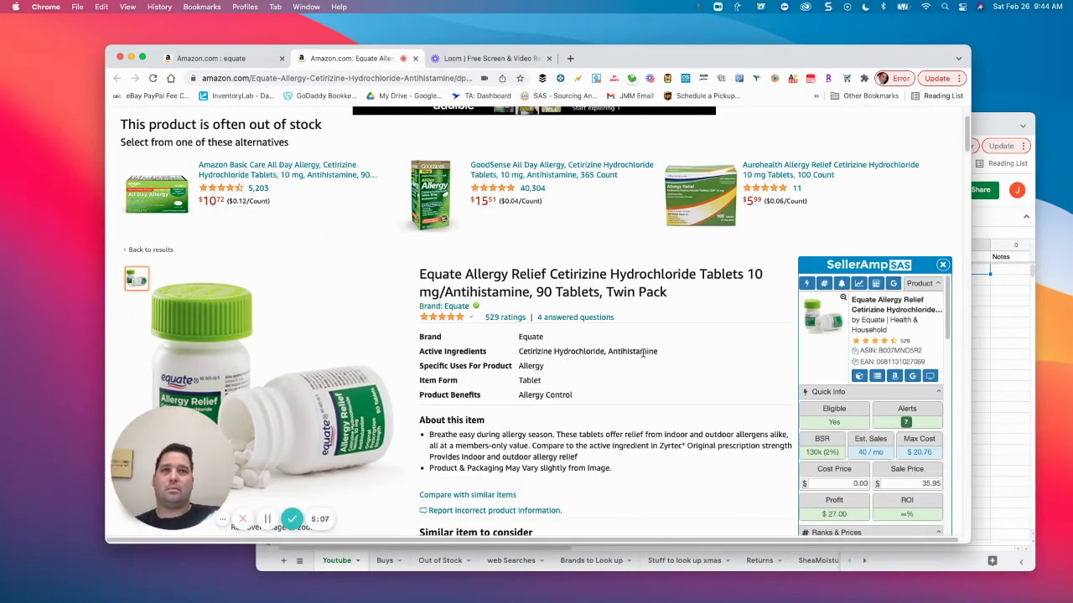
scroll(637, 352, "down", 5)
scroll(588, 368, "up", 3)
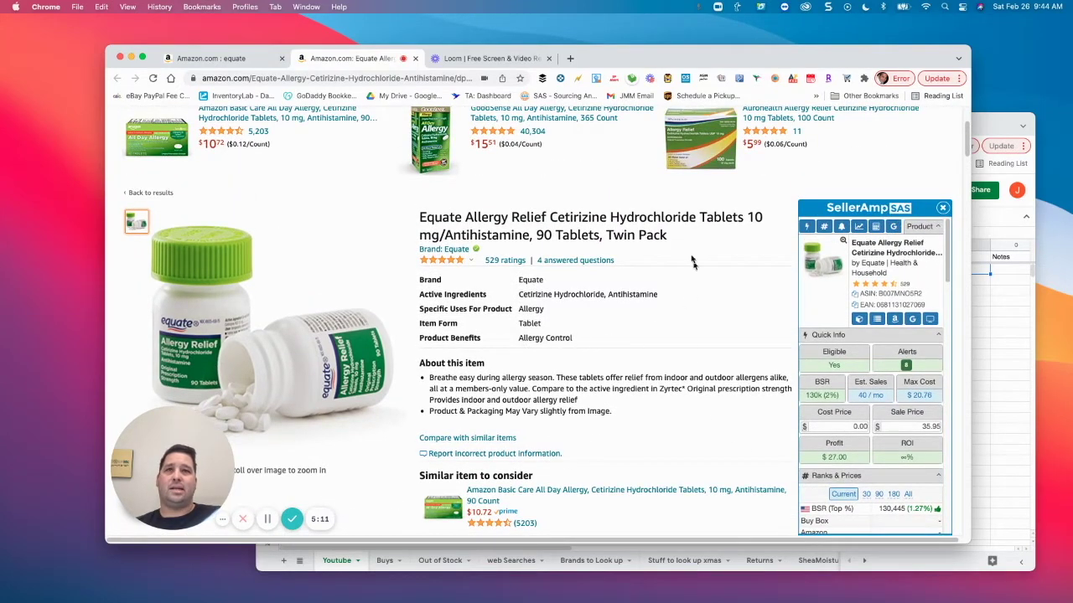
scroll(605, 224, "up", 1)
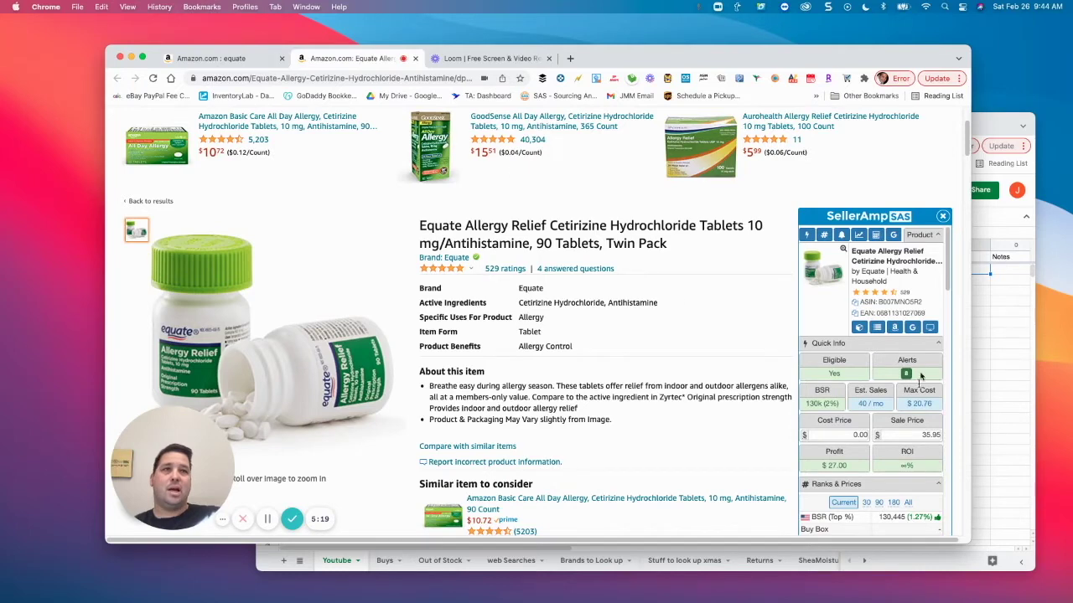
scroll(888, 452, "down", 4)
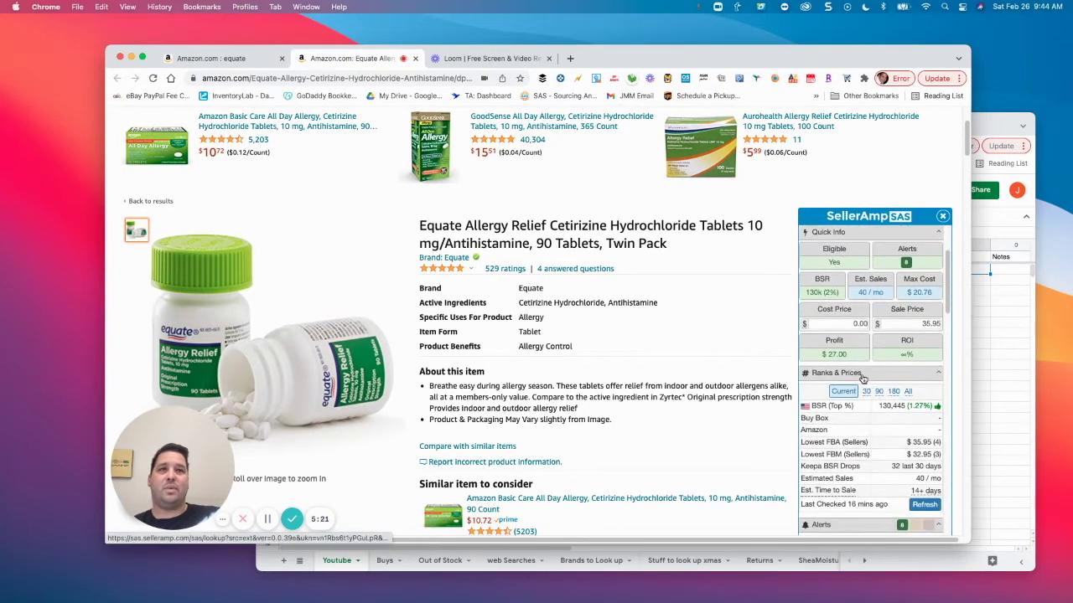
scroll(856, 382, "up", 4)
scroll(856, 382, "up", 1)
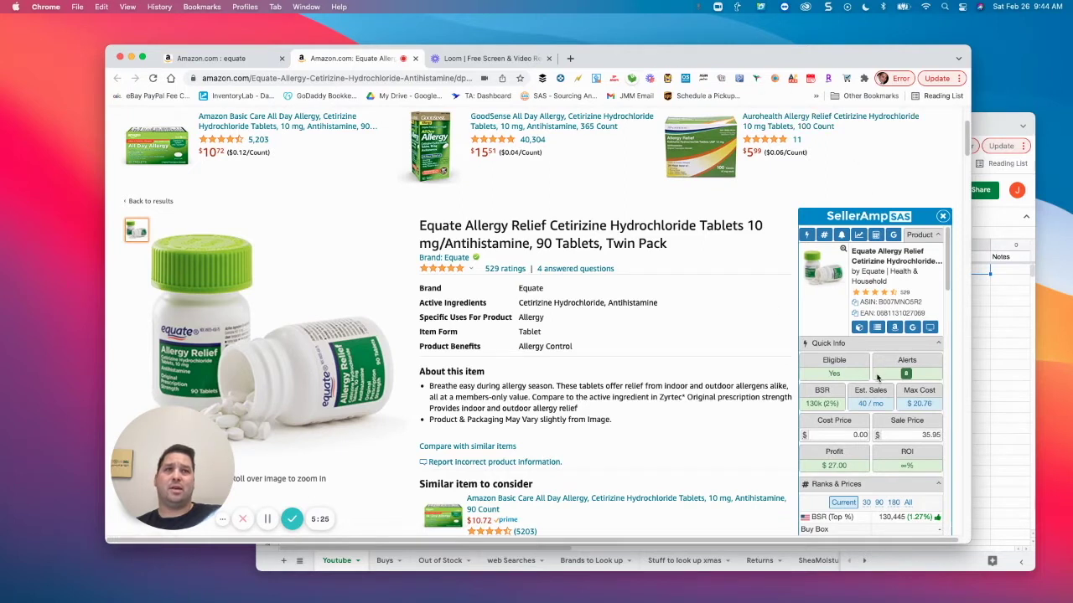
scroll(876, 377, "down", 2)
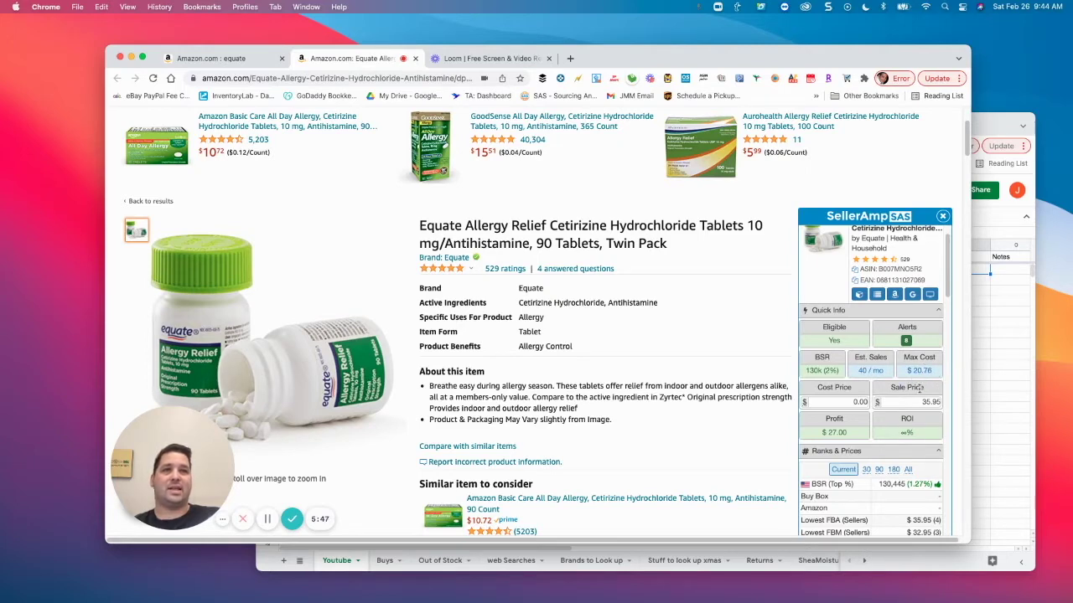
Expand and collapse the Total Fees breakdown, then reach the four FBA offers priced $35.95–$39.99.
scroll(895, 399, "down", 3)
scroll(888, 377, "down", 1)
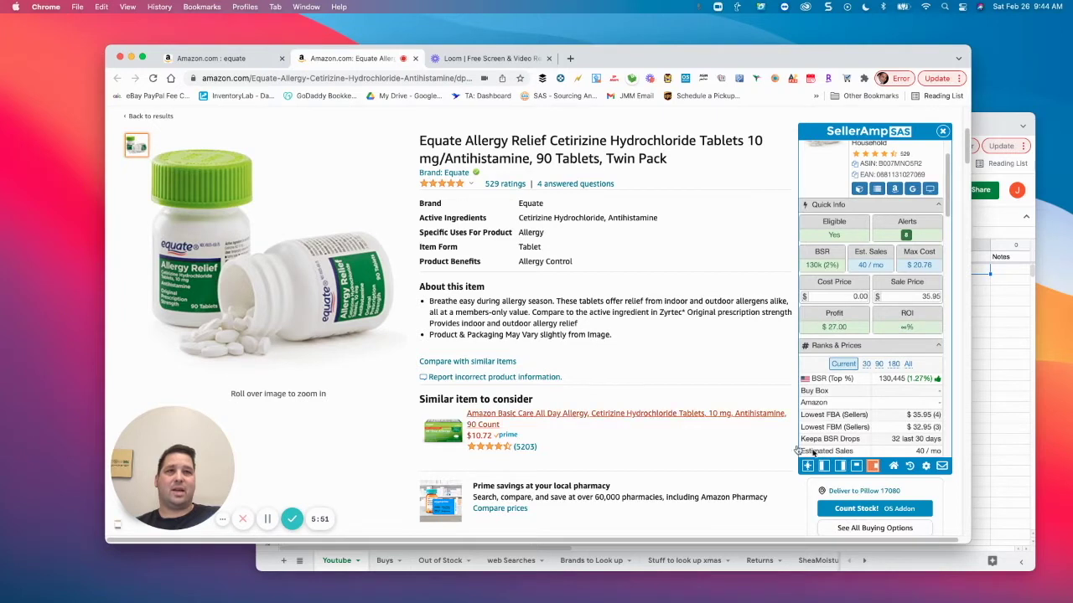
scroll(876, 391, "down", 5)
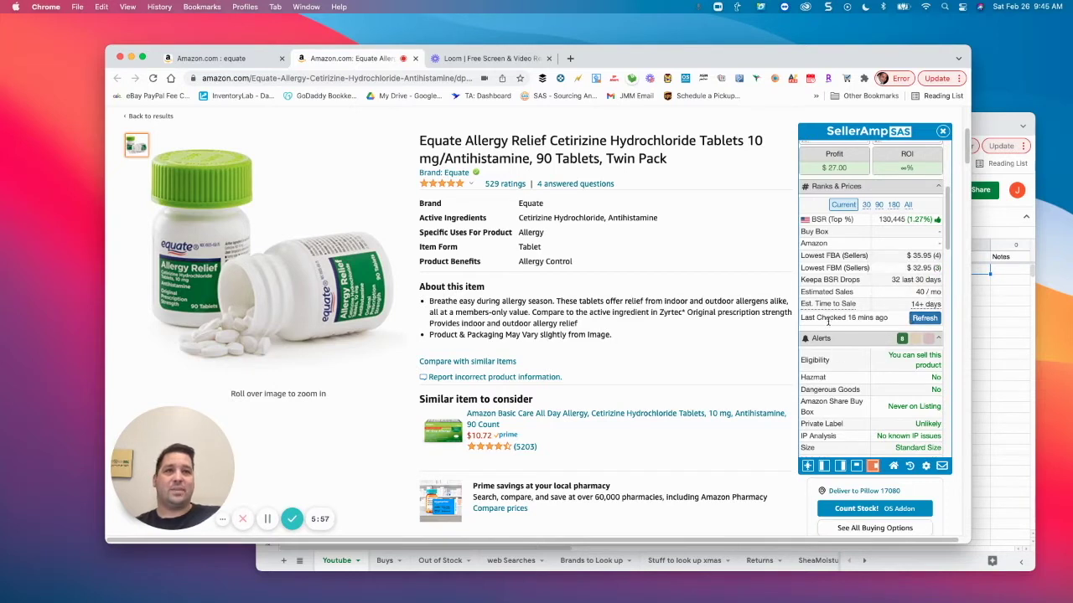
mouse_move(924, 310)
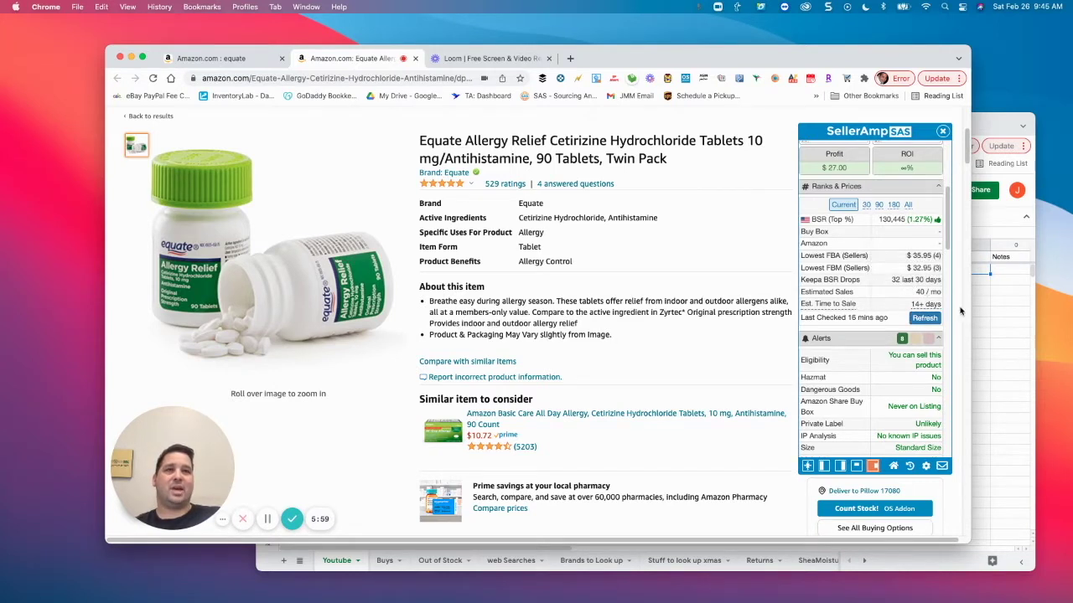
scroll(909, 293, "down", 3)
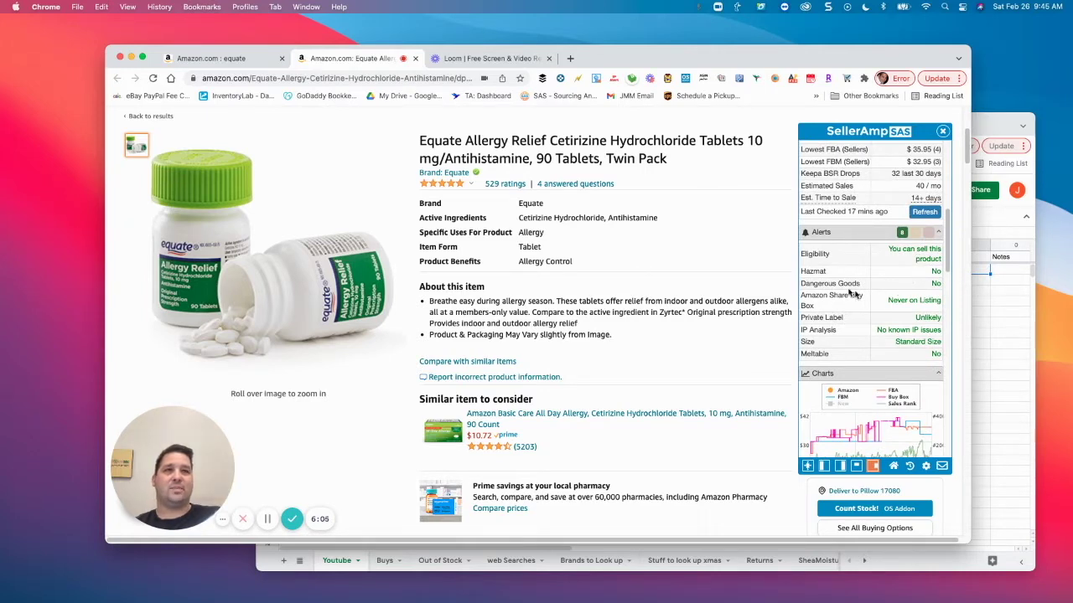
scroll(834, 400, "down", 5)
scroll(834, 401, "down", 4)
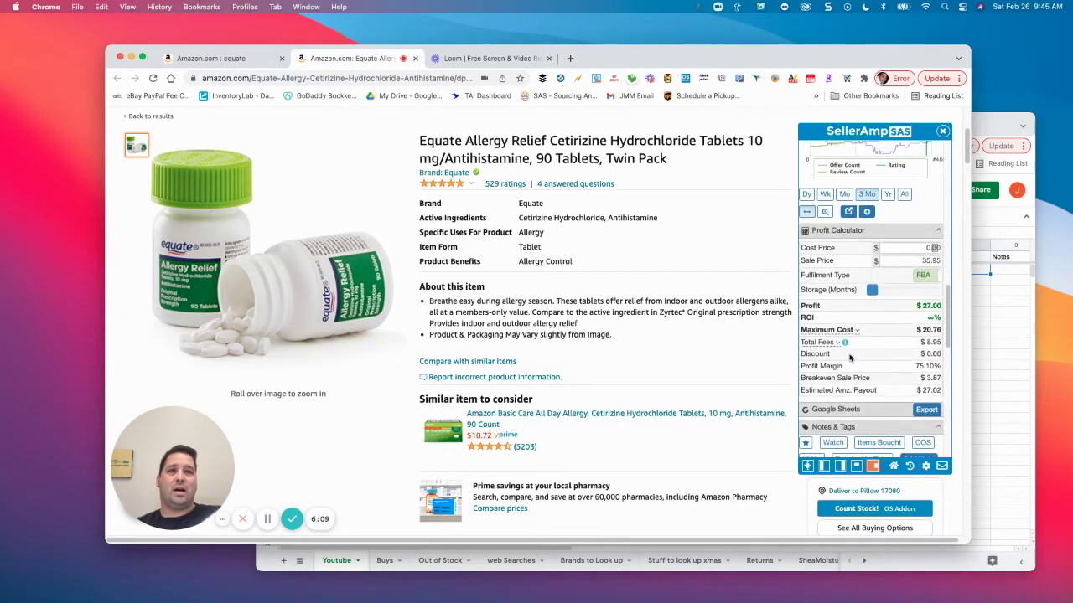
left_click(838, 343)
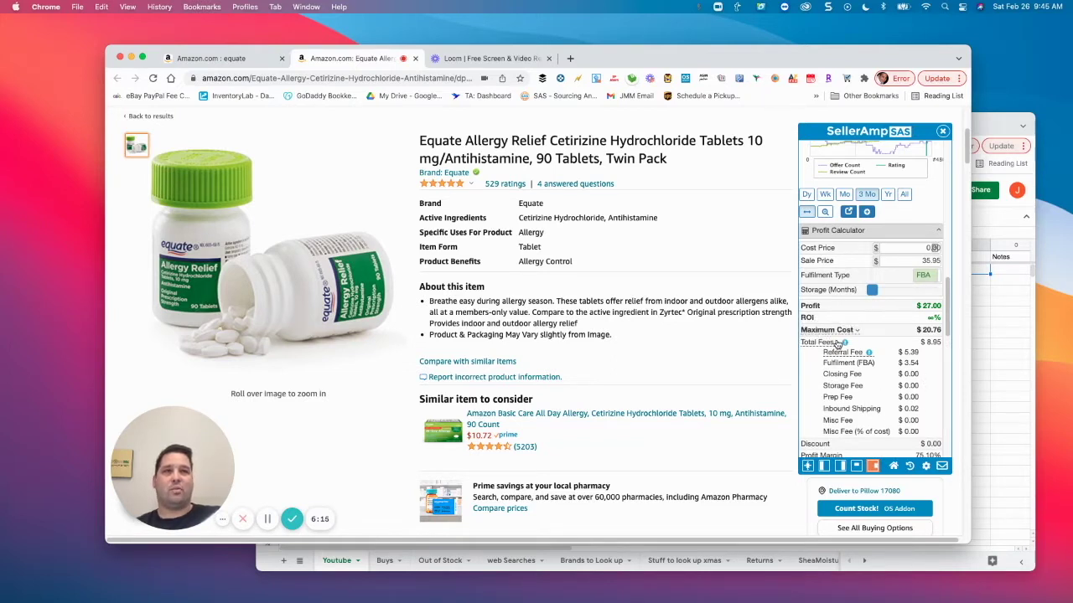
left_click(837, 344)
scroll(855, 318, "down", 5)
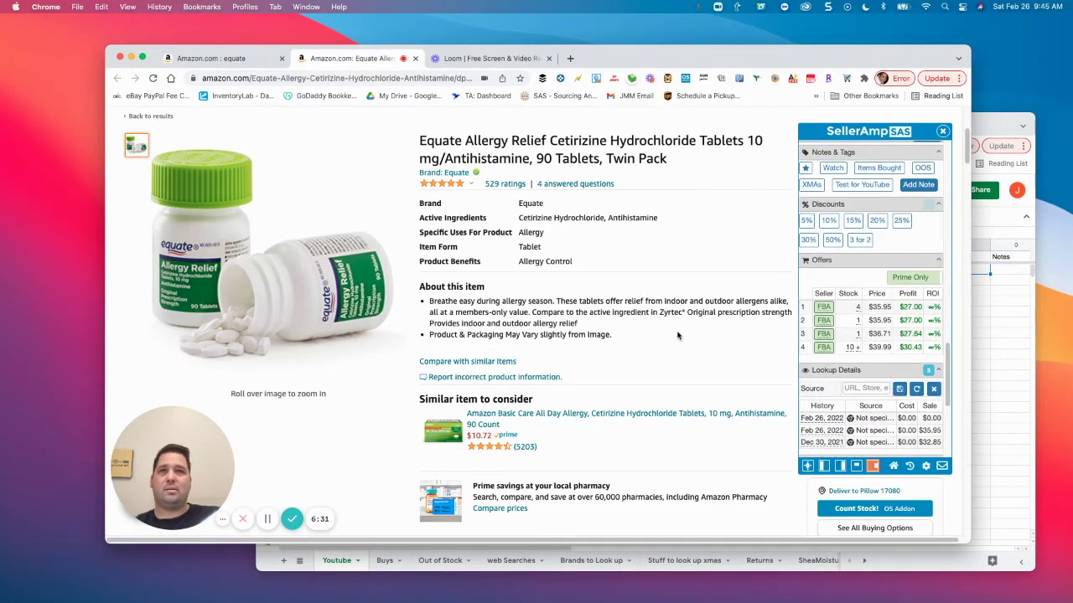
Return to SellerAmp's product header and Google-search the Equate Allergy Relief Cetirizine title.
scroll(880, 448, "up", 3)
scroll(880, 448, "up", 1)
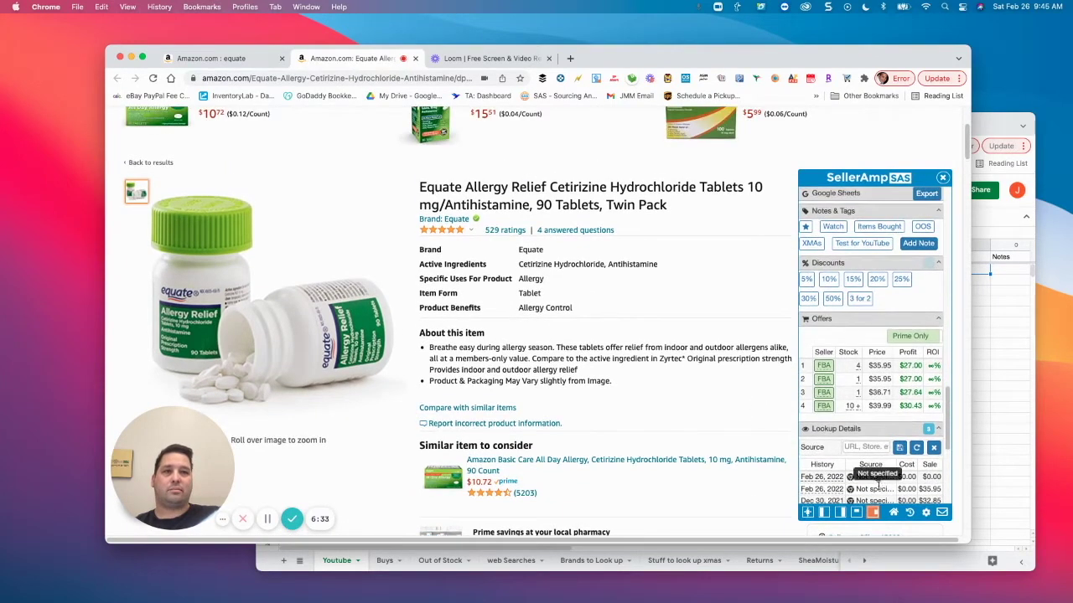
scroll(840, 483, "down", 5)
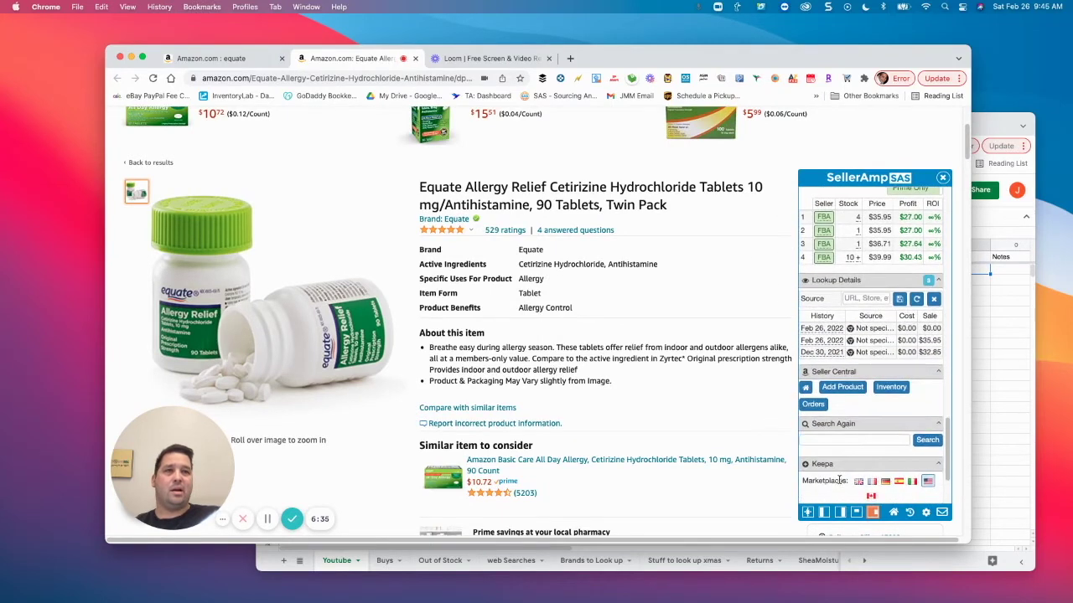
scroll(931, 478, "up", 5)
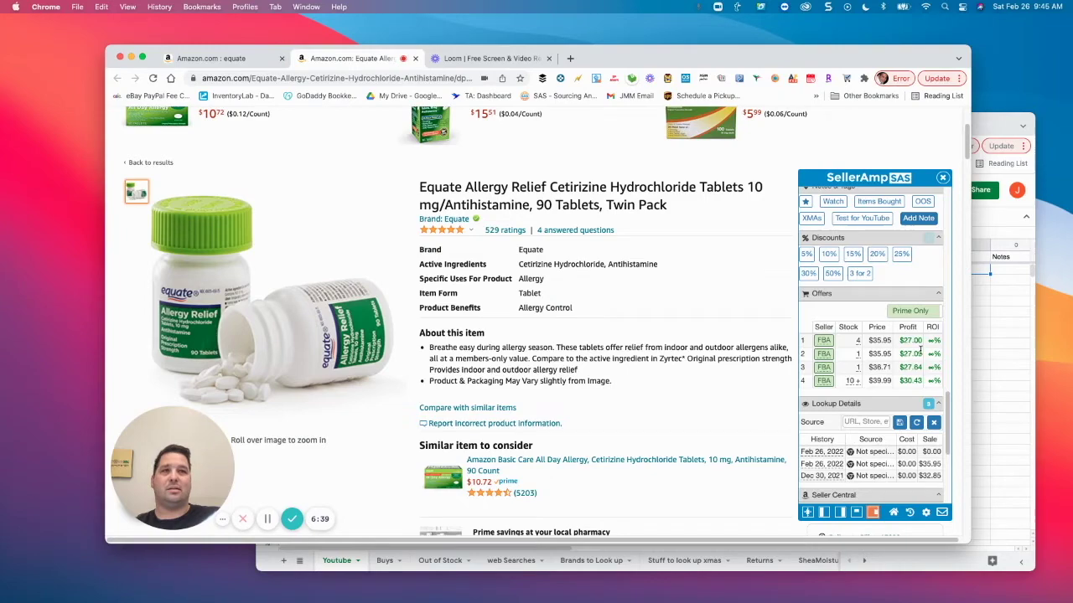
scroll(859, 435, "down", 1)
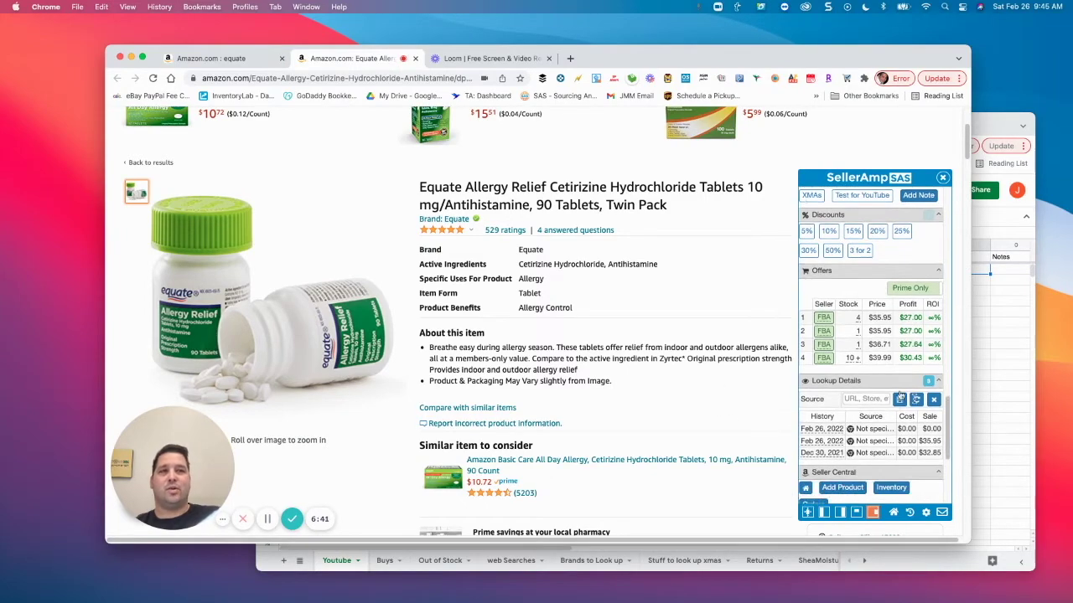
scroll(623, 329, "up", 2)
scroll(623, 335, "up", 1)
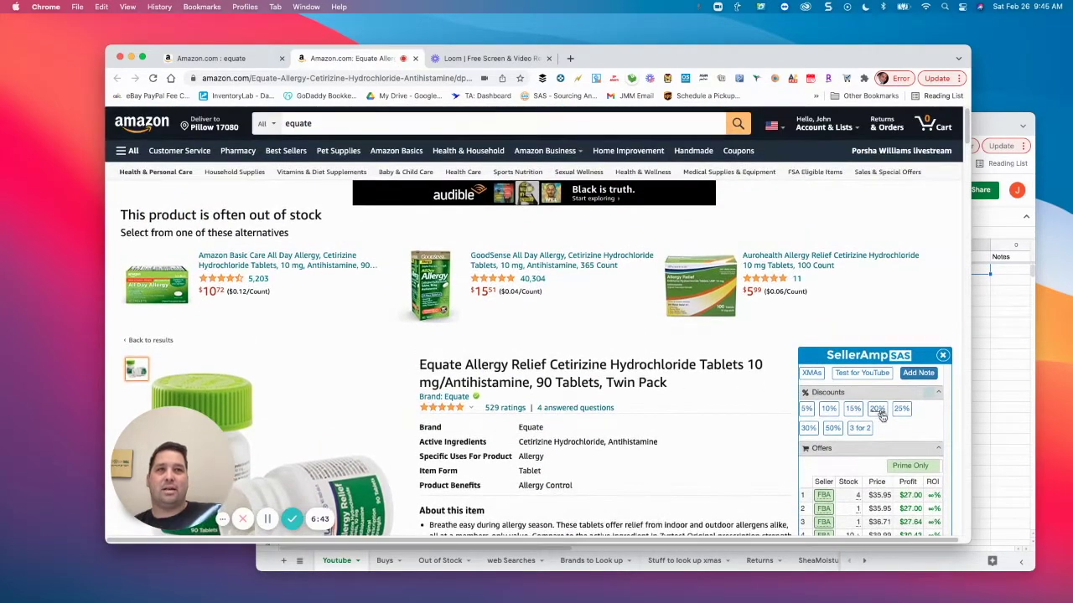
scroll(618, 343, "down", 5)
scroll(863, 268, "up", 10)
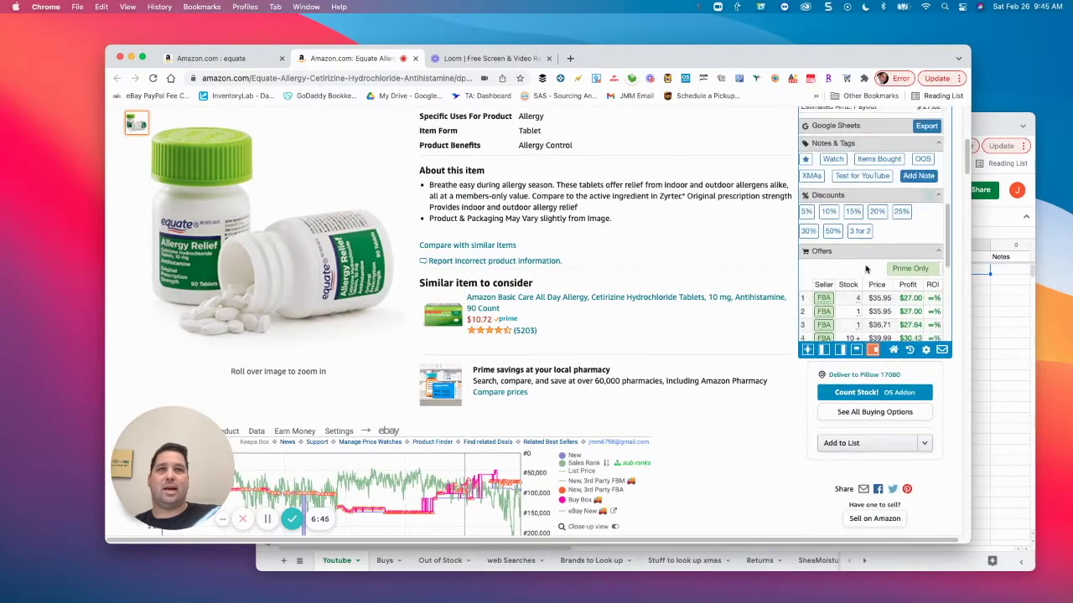
scroll(919, 145, "up", 4)
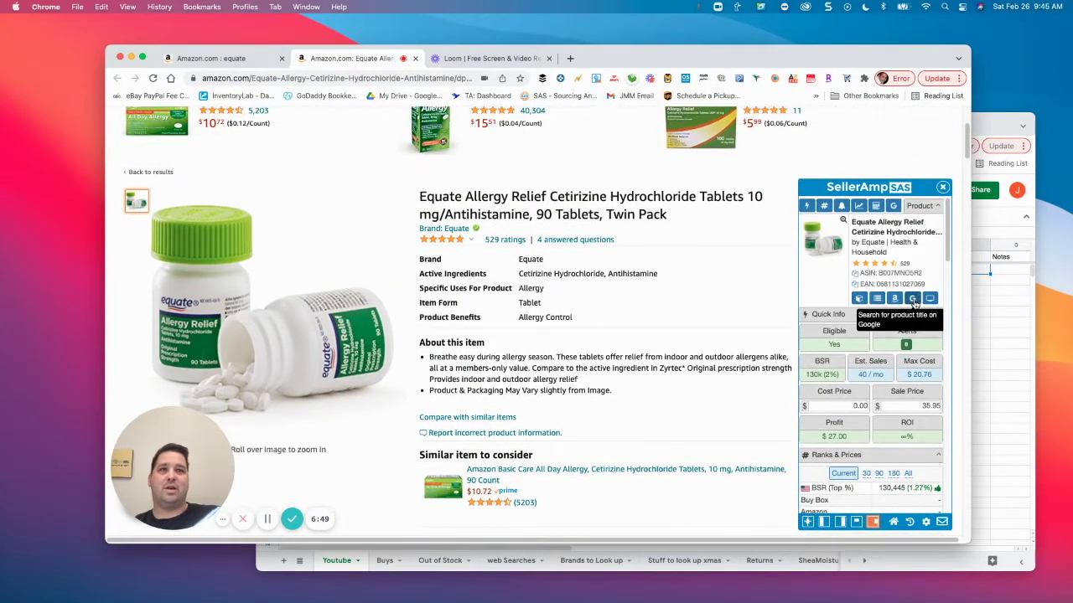
left_click(912, 300)
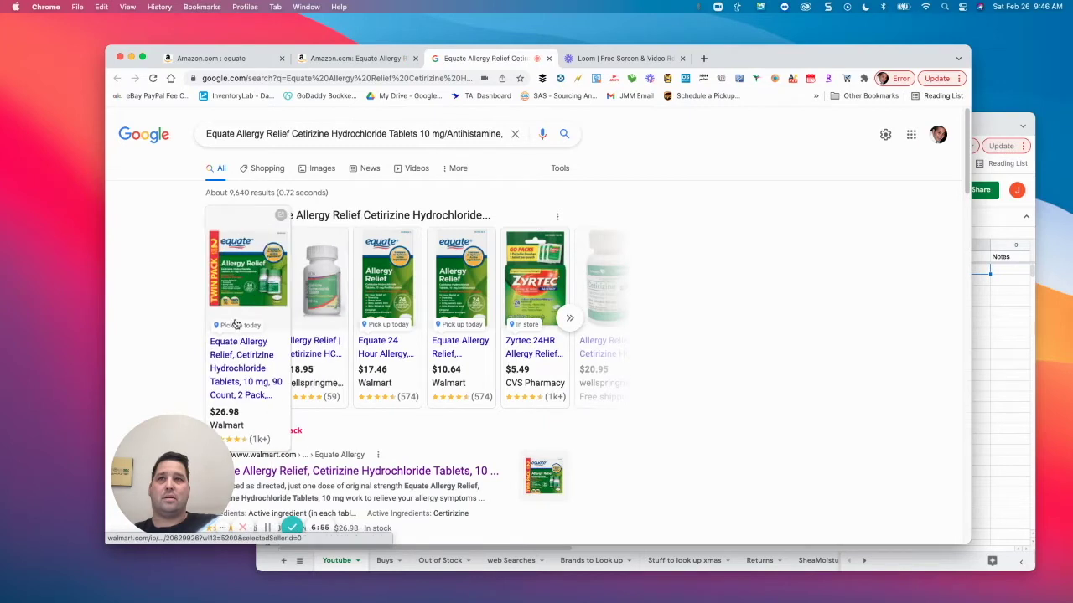
Remove 'Twin Pack' from the Google query and rerun the search.
mouse_move(249, 284)
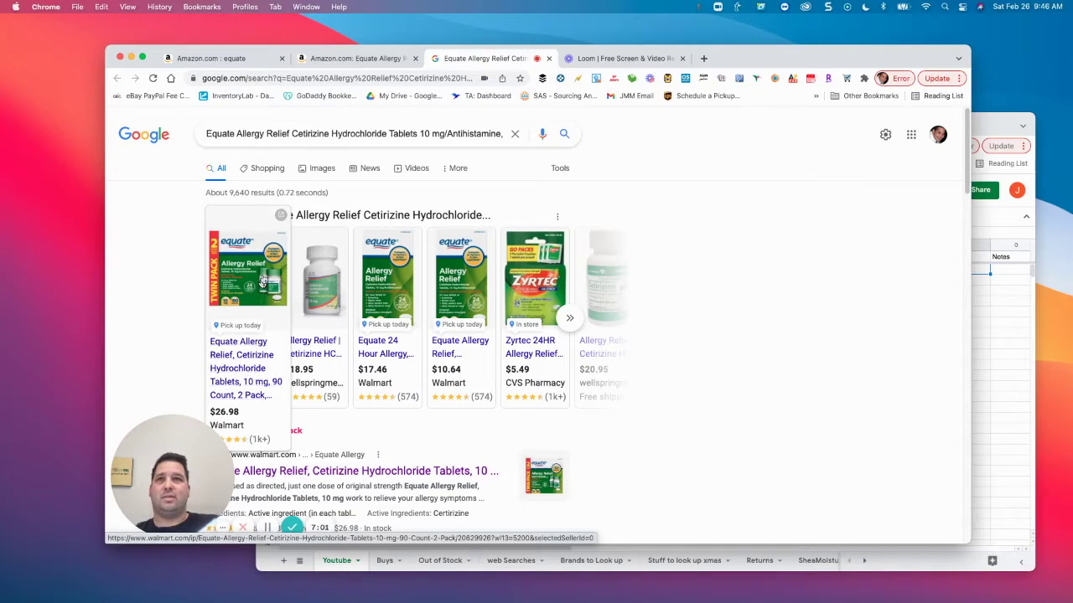
left_click_drag(429, 134, 524, 154)
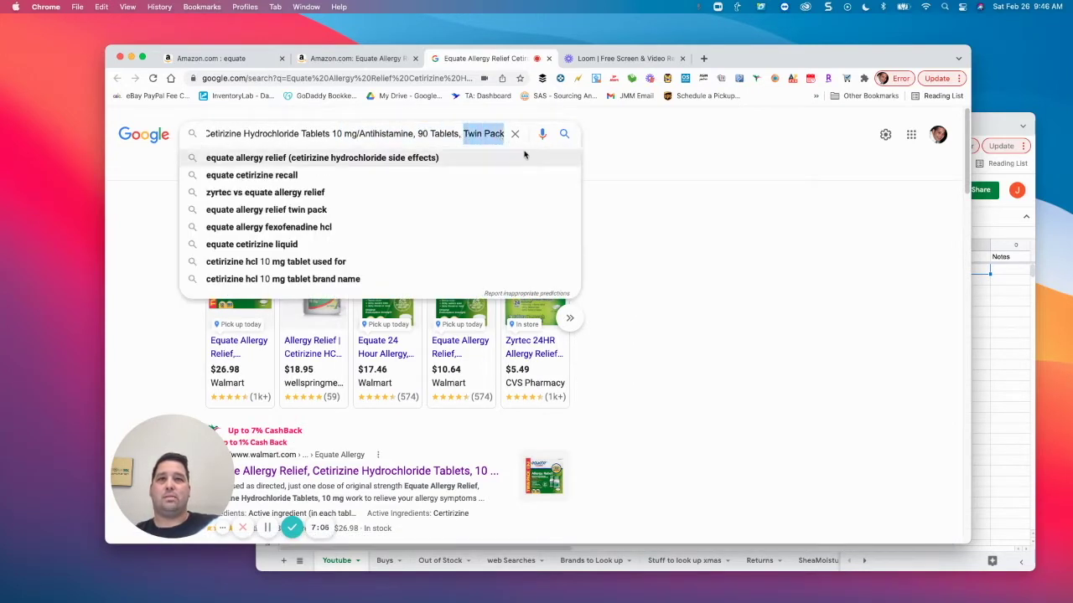
key("BackSpace")
key("Return")
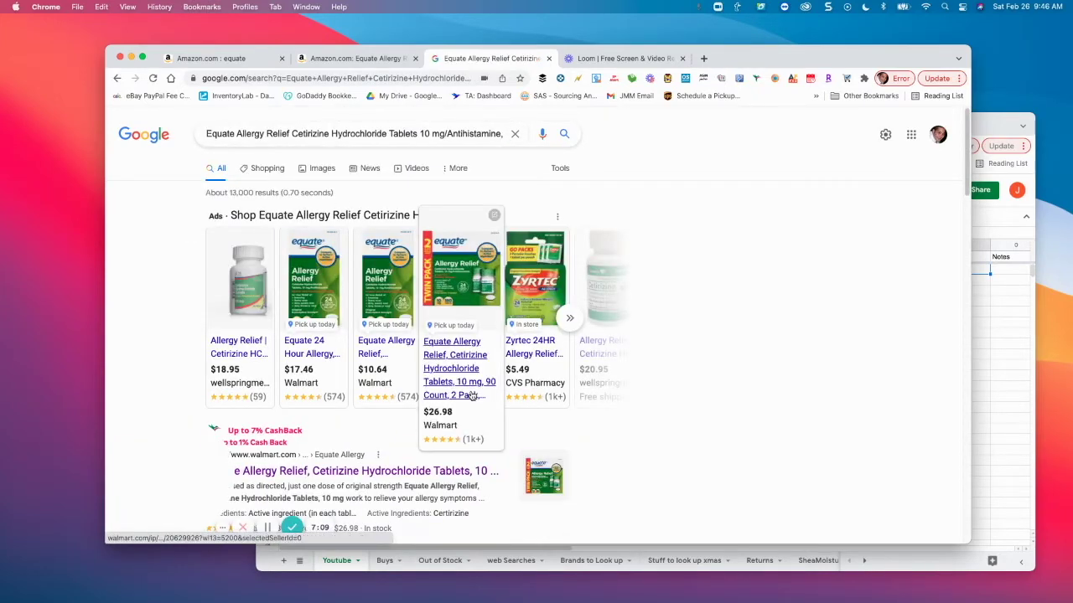
Open the Walmart Equate 24 Hour Allergy relief listing from the results.
scroll(708, 375, "down", 2)
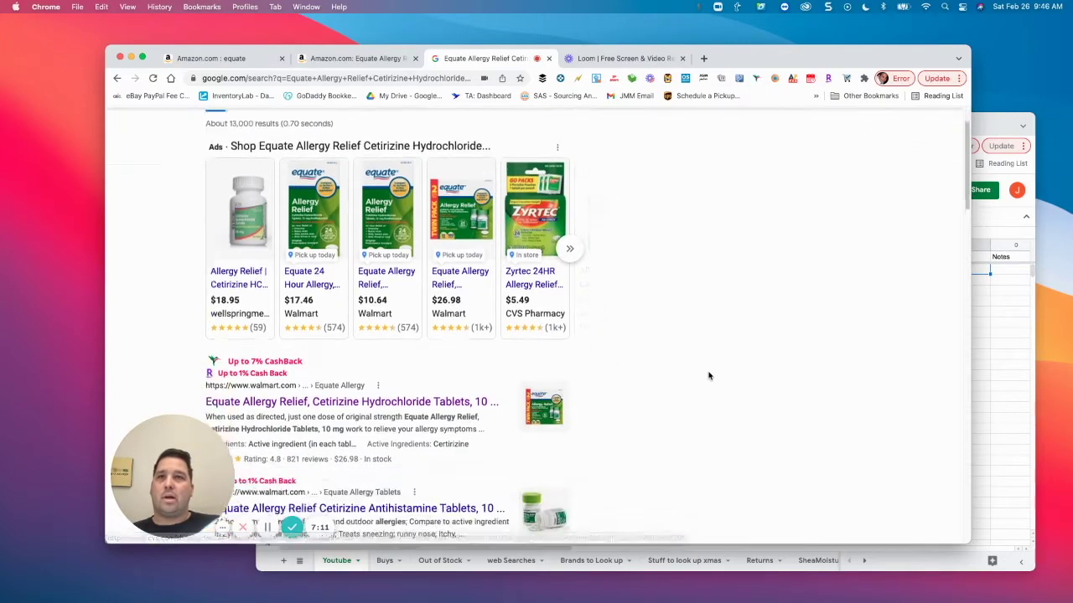
scroll(622, 400, "down", 1)
scroll(614, 387, "down", 1)
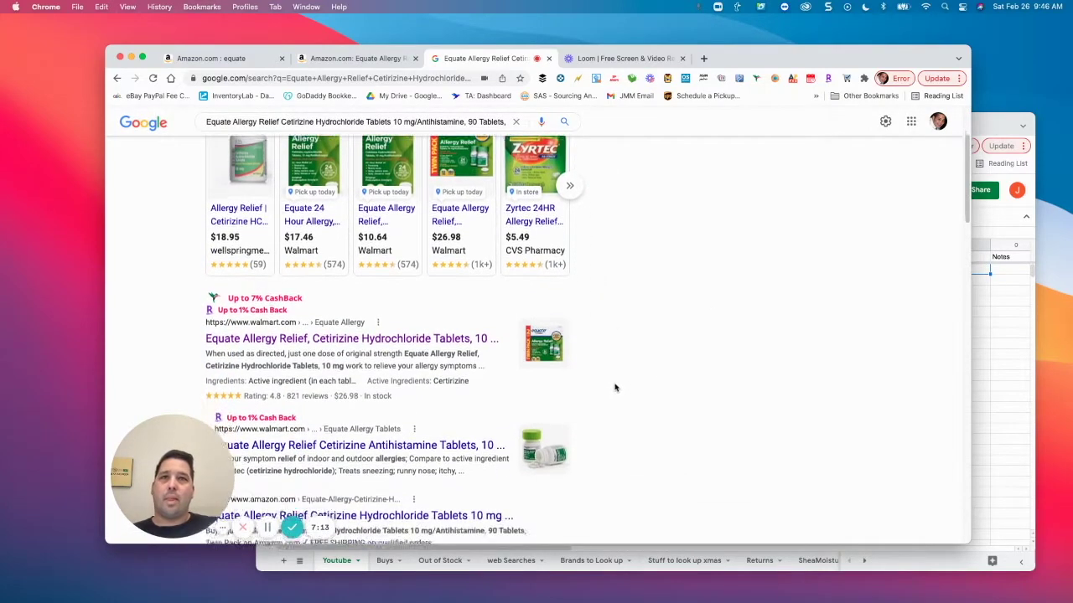
scroll(637, 389, "down", 3)
scroll(613, 403, "down", 2)
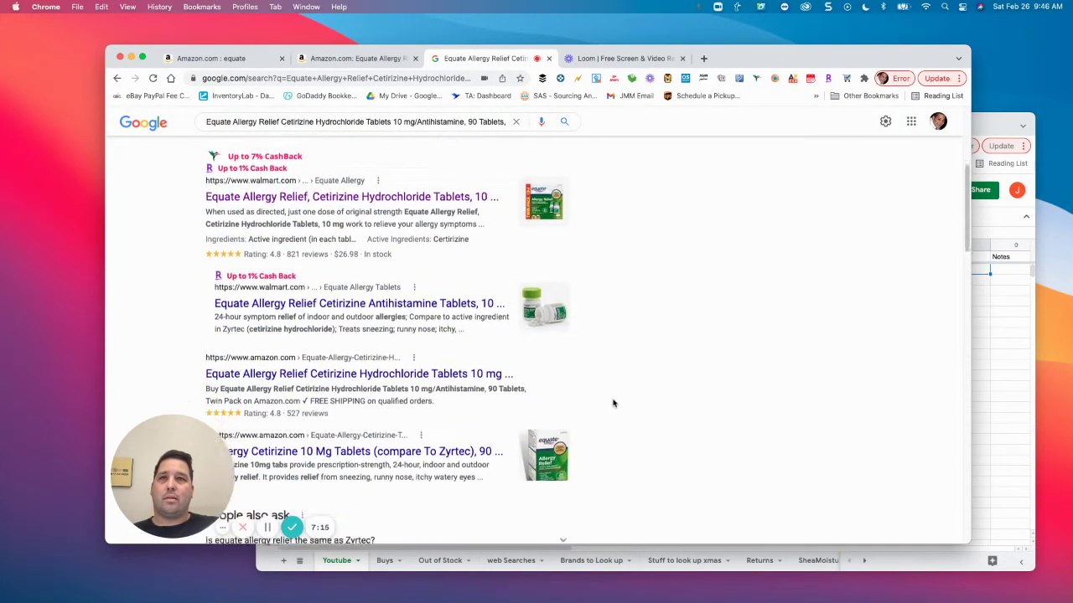
scroll(613, 403, "down", 1)
left_click(423, 276)
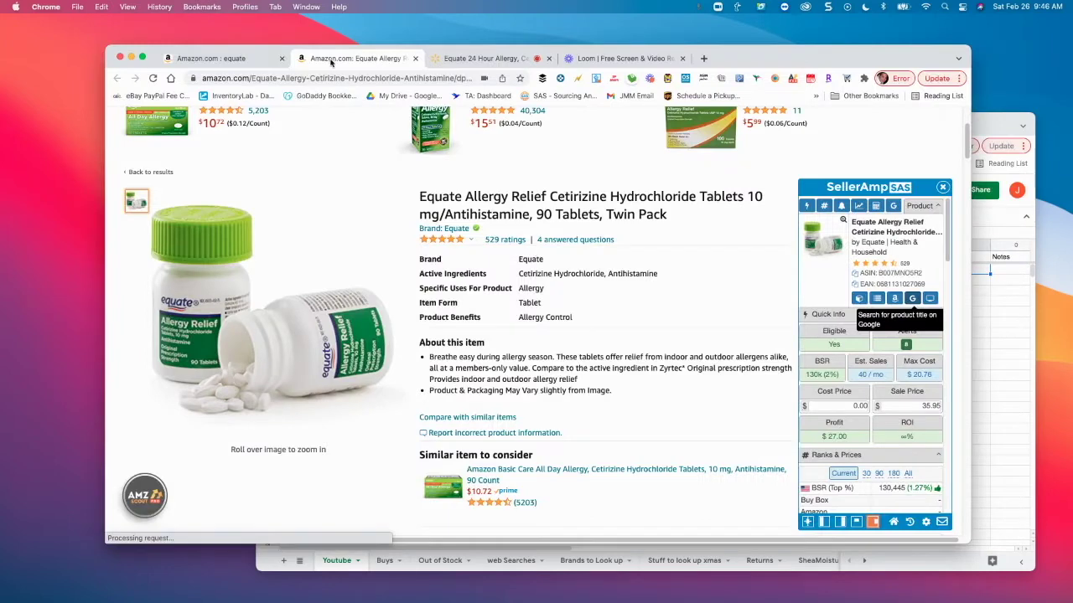
Look up the first FBA seller's storefront from SellerAmp's Offers list.
scroll(872, 469, "down", 5)
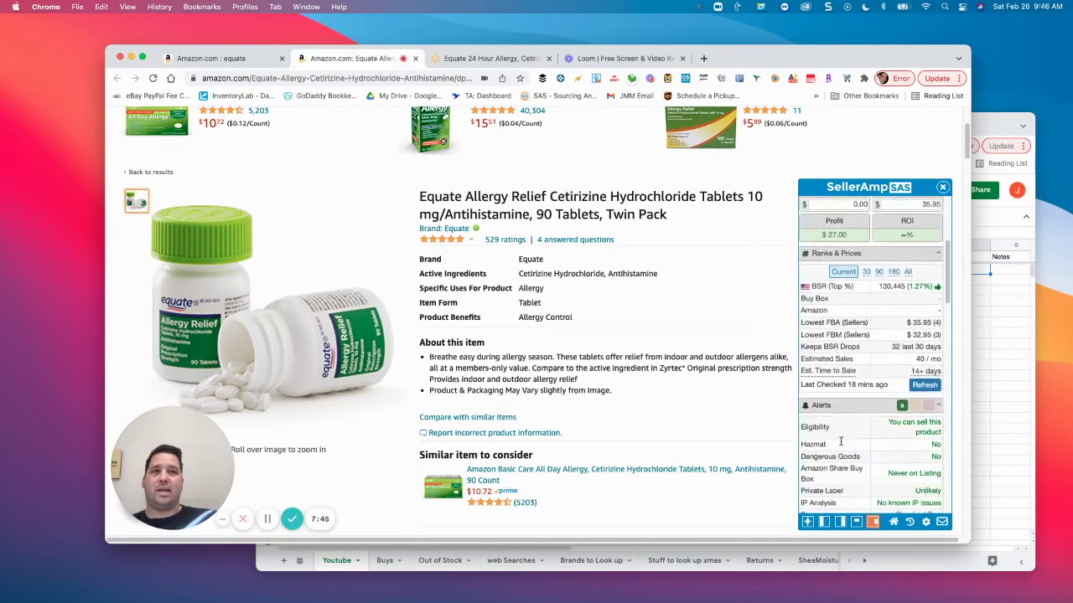
scroll(843, 442, "down", 8)
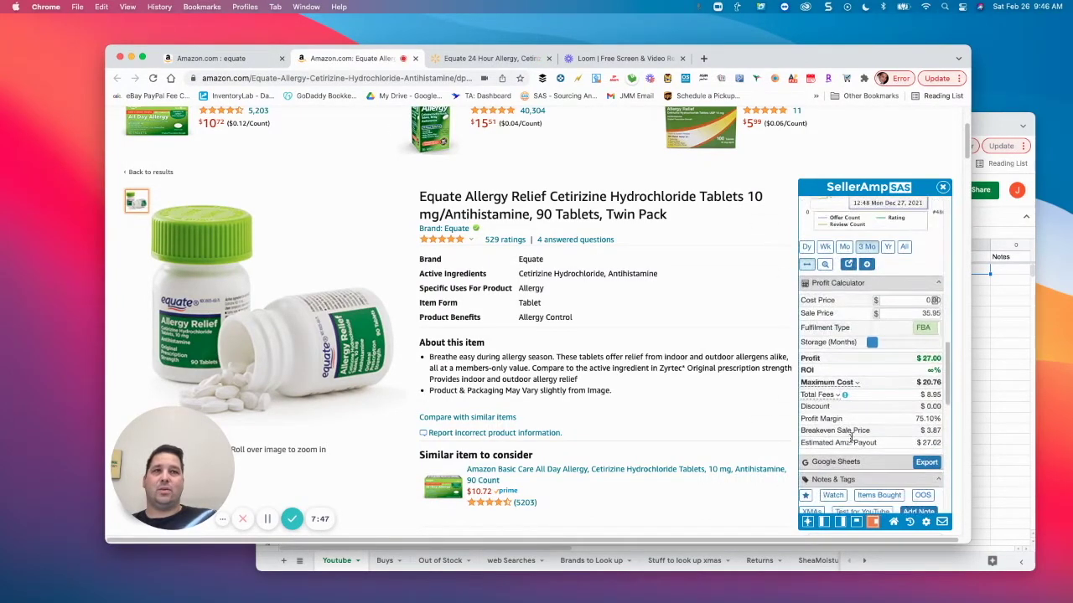
scroll(858, 389, "down", 5)
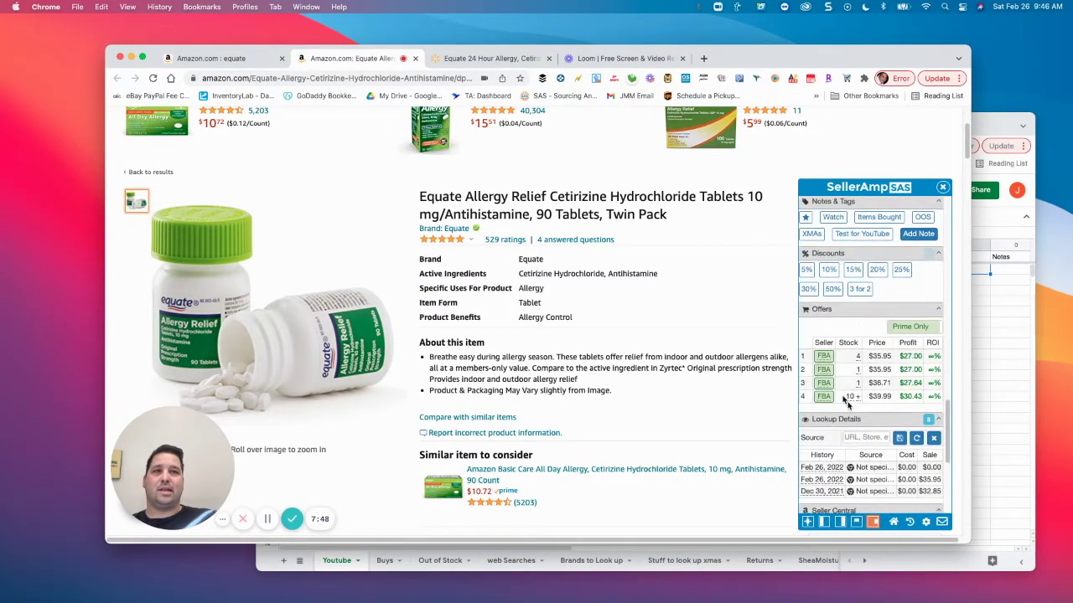
left_click(825, 356)
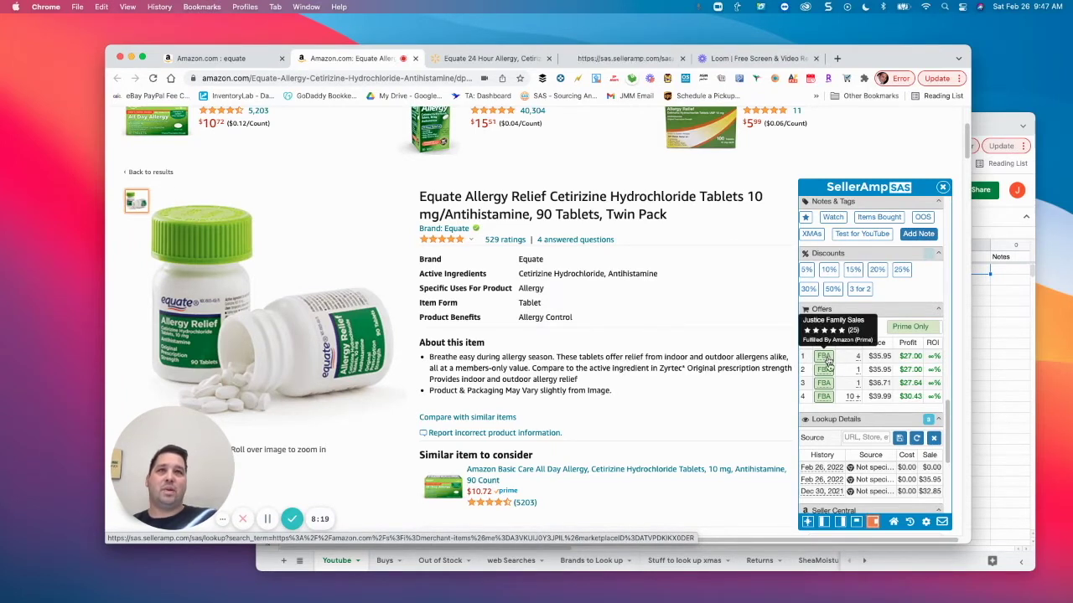
Switch to the SAS storefront results and browse the seller's 74 ASINs.
left_click(598, 60)
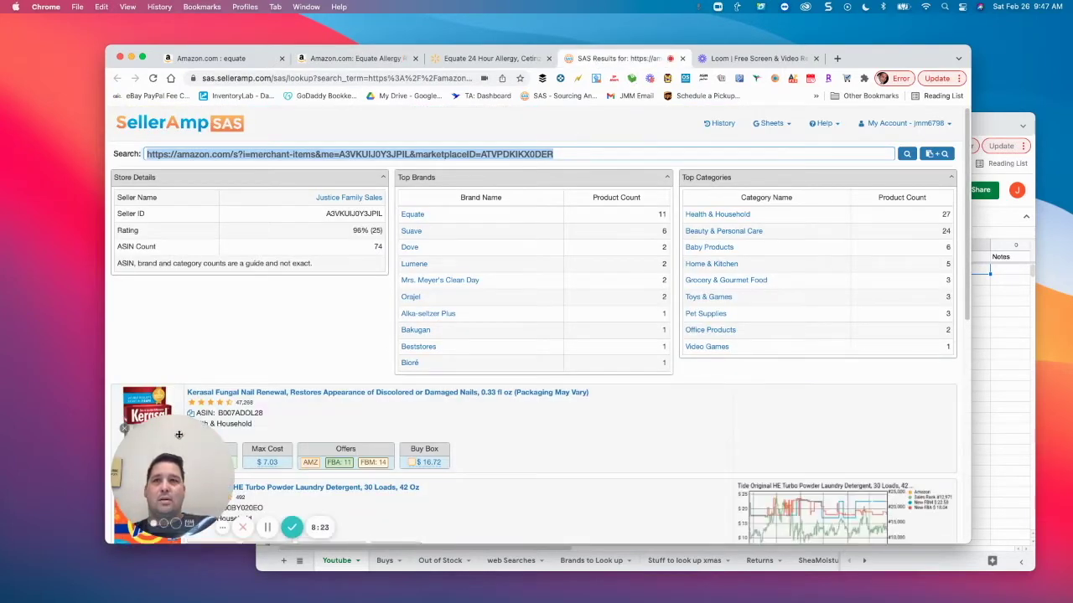
left_click_drag(168, 486, 635, 469)
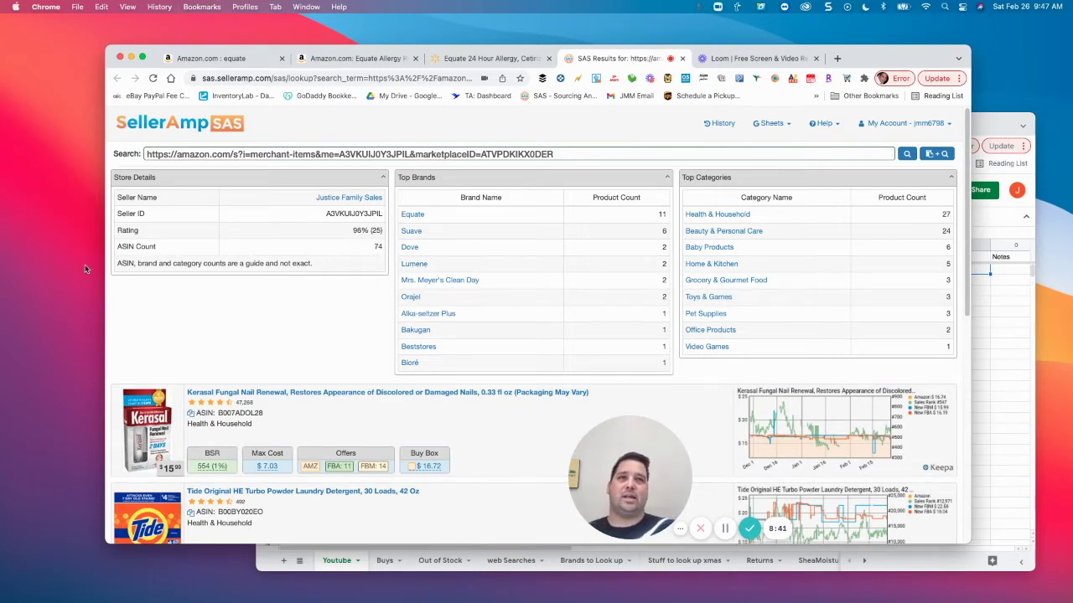
scroll(442, 336, "down", 3)
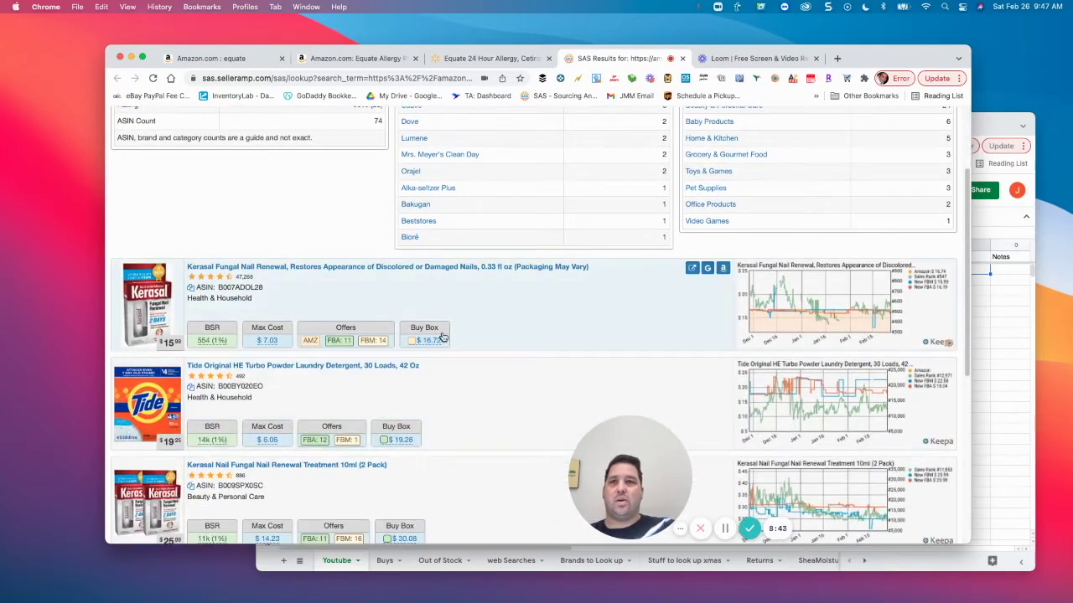
scroll(406, 360, "up", 1)
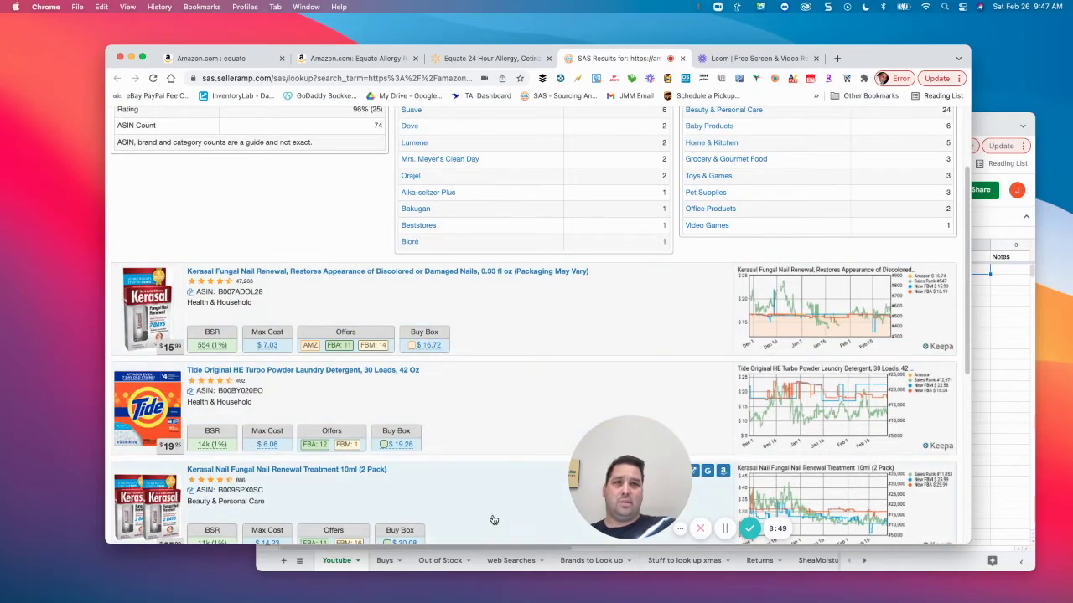
scroll(493, 520, "down", 1)
scroll(498, 520, "down", 1)
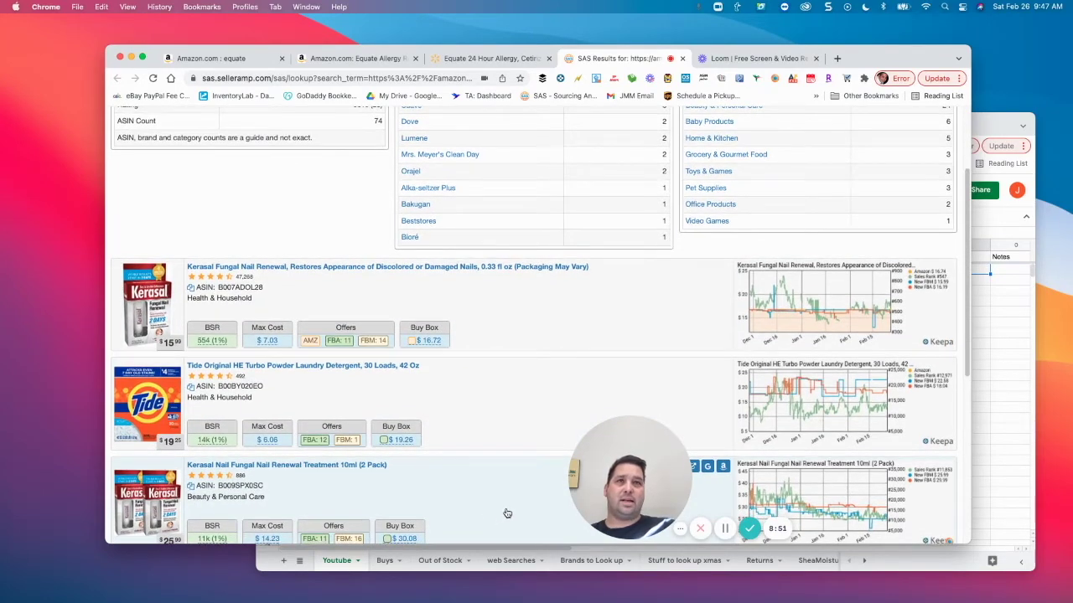
scroll(508, 512, "down", 5)
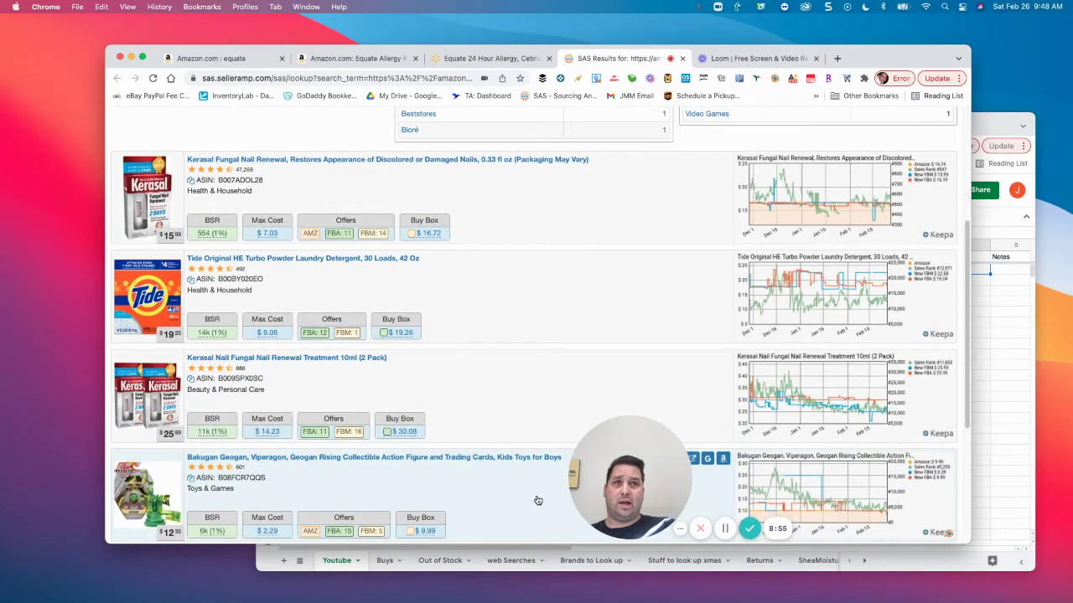
scroll(514, 520, "down", 3)
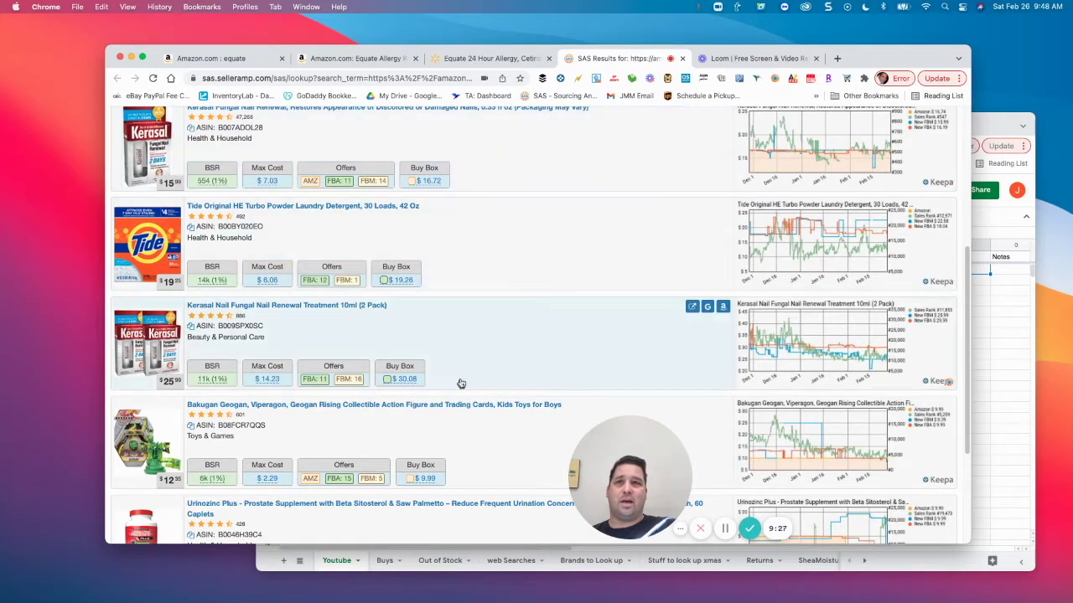
Open the details panel for Kerasal Nail Fungal Nail Renewal Treatment 10ml (2 Pack).
scroll(462, 383, "down", 2)
scroll(463, 377, "up", 3)
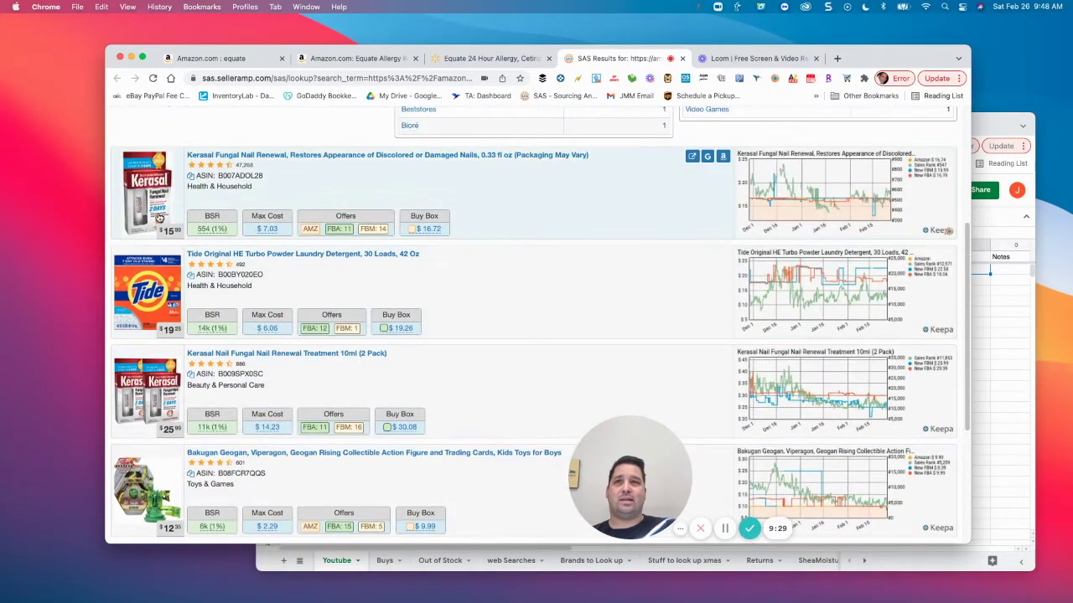
scroll(420, 407, "down", 3)
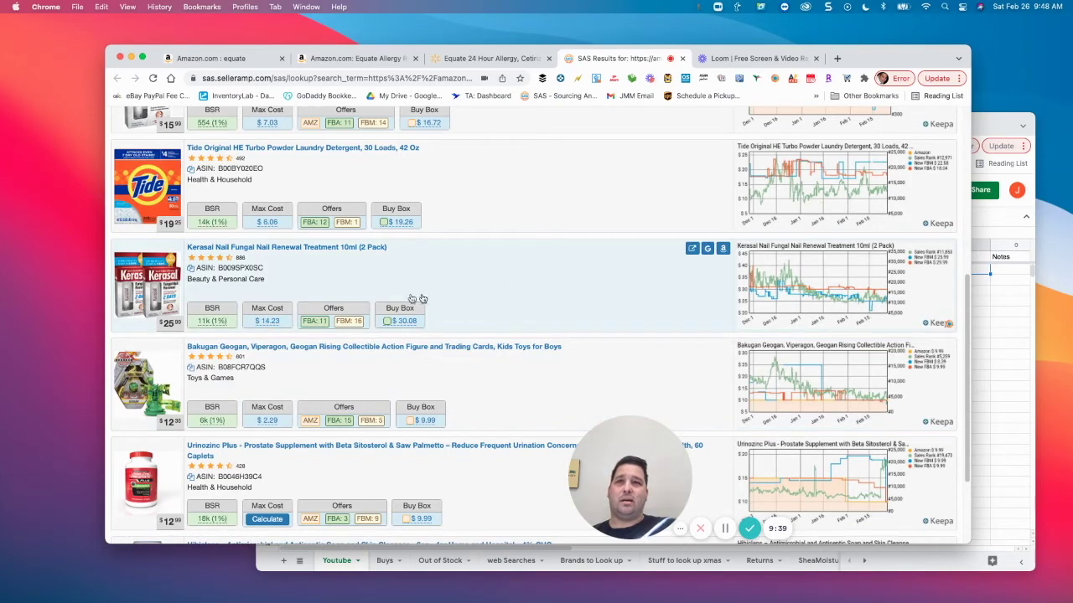
left_click(542, 312)
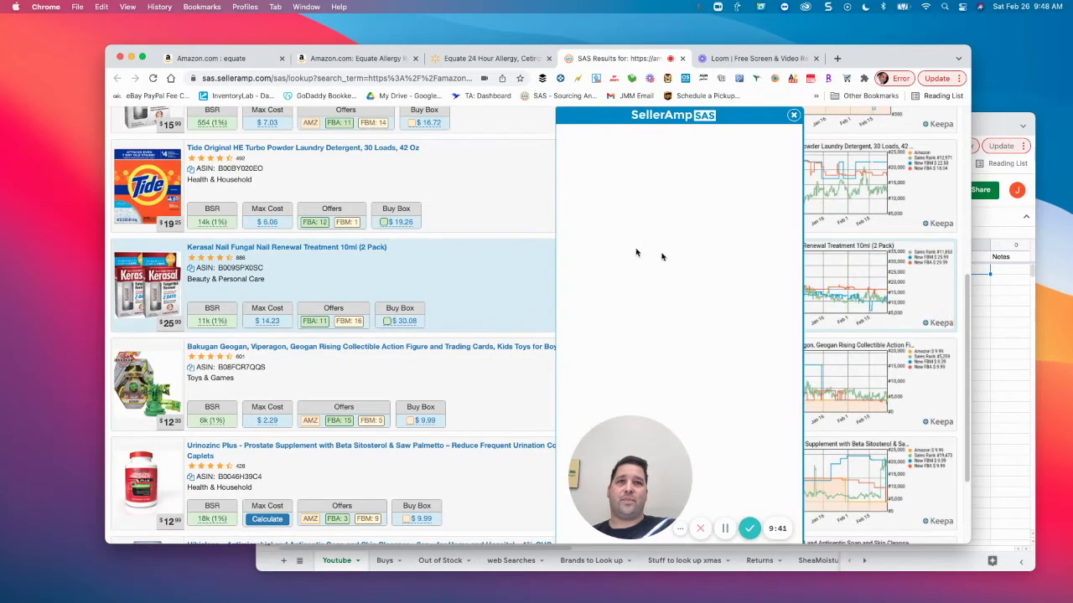
Show the Kerasal 2-pack's ranks and prices as 30-day averages.
left_click_drag(656, 442, 500, 434)
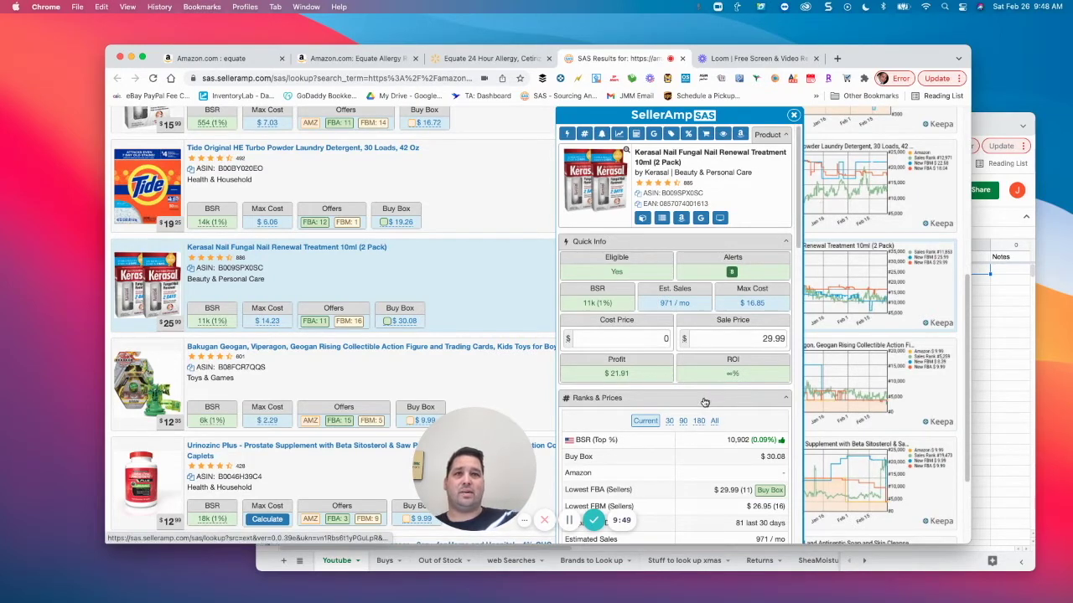
scroll(702, 407, "down", 3)
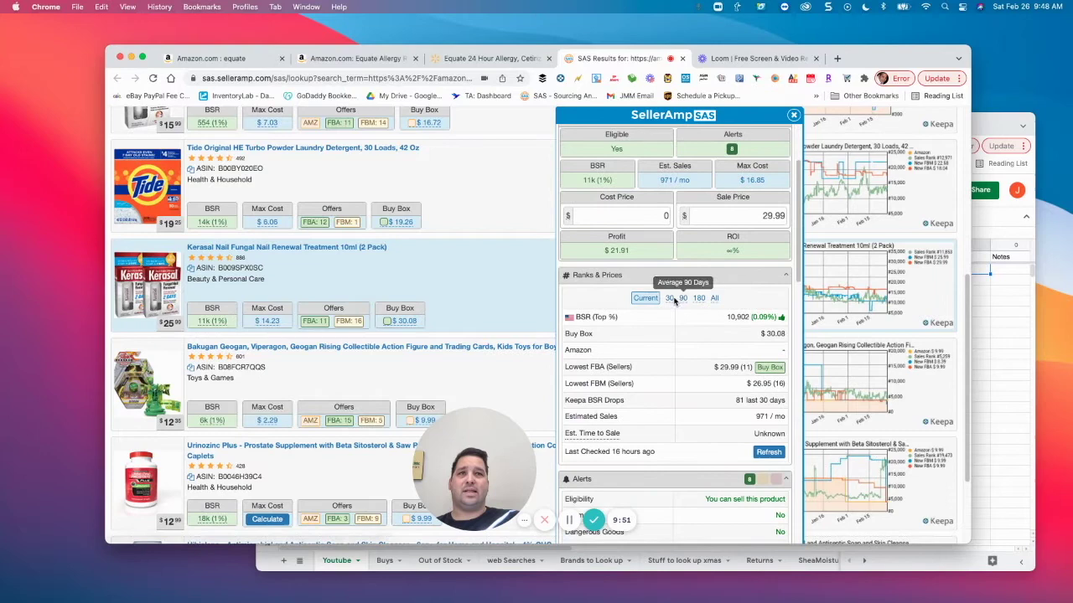
left_click(669, 300)
scroll(690, 386, "down", 2)
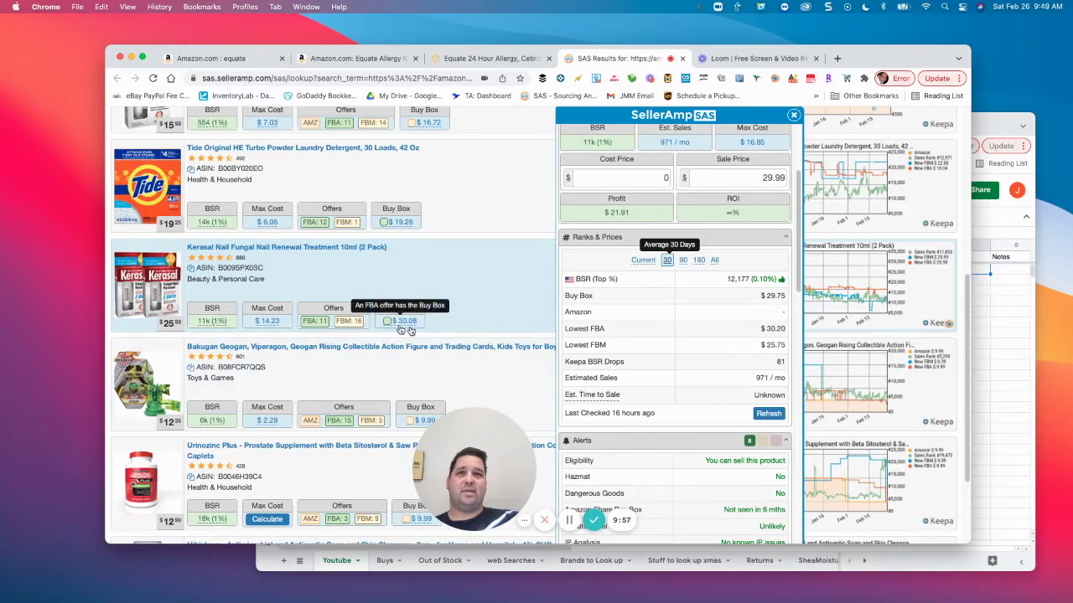
scroll(688, 229, "down", 2)
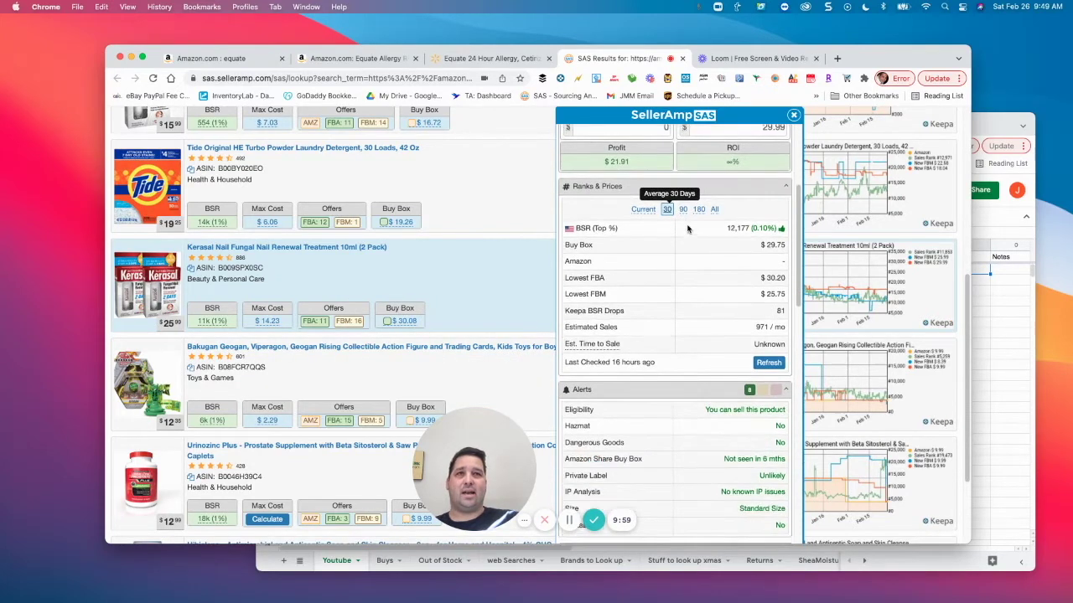
Switch to 90-day averages and review ten FBA offers from $29.99, $16.85 max cost.
left_click(683, 210)
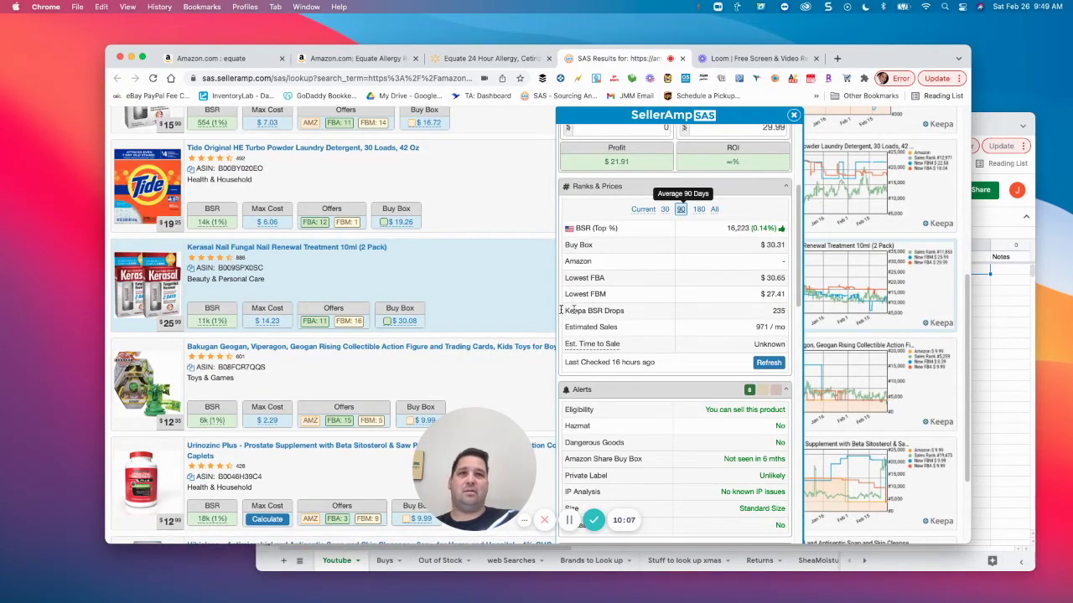
scroll(689, 301, "down", 10)
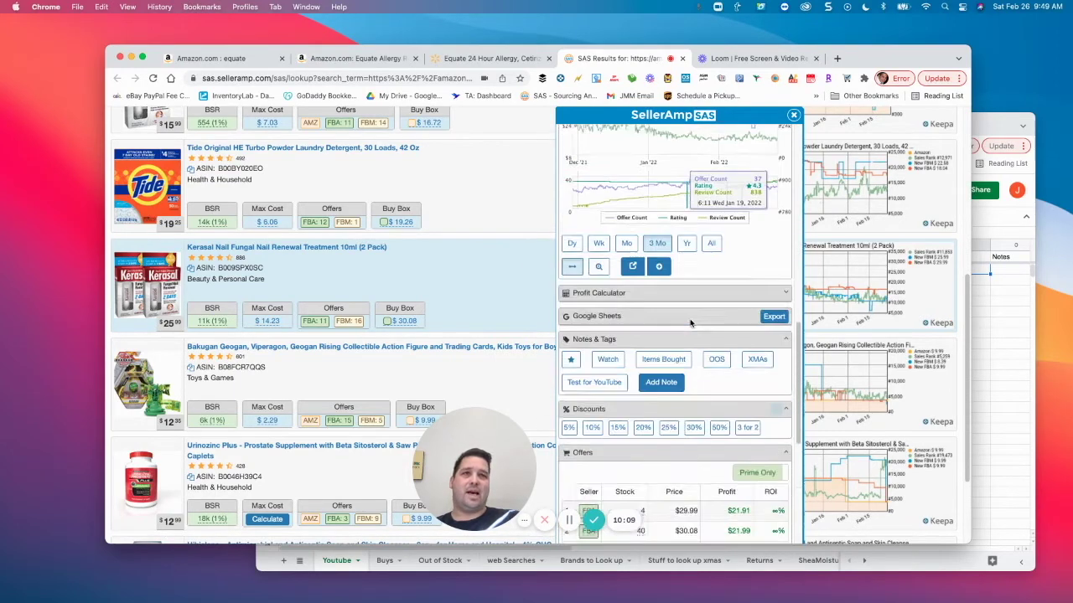
scroll(688, 323, "down", 5)
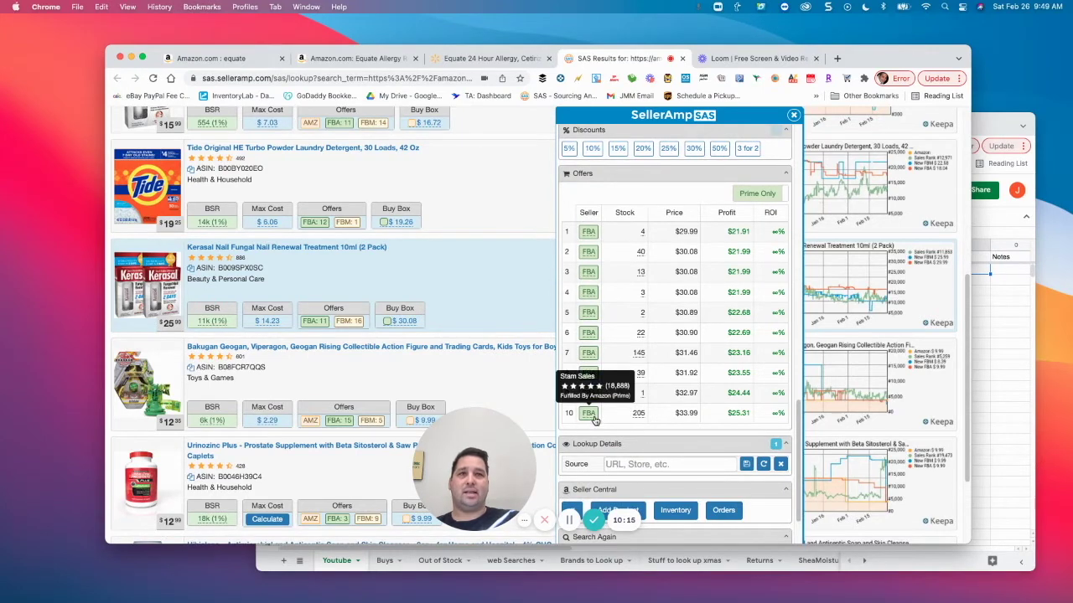
mouse_move(599, 422)
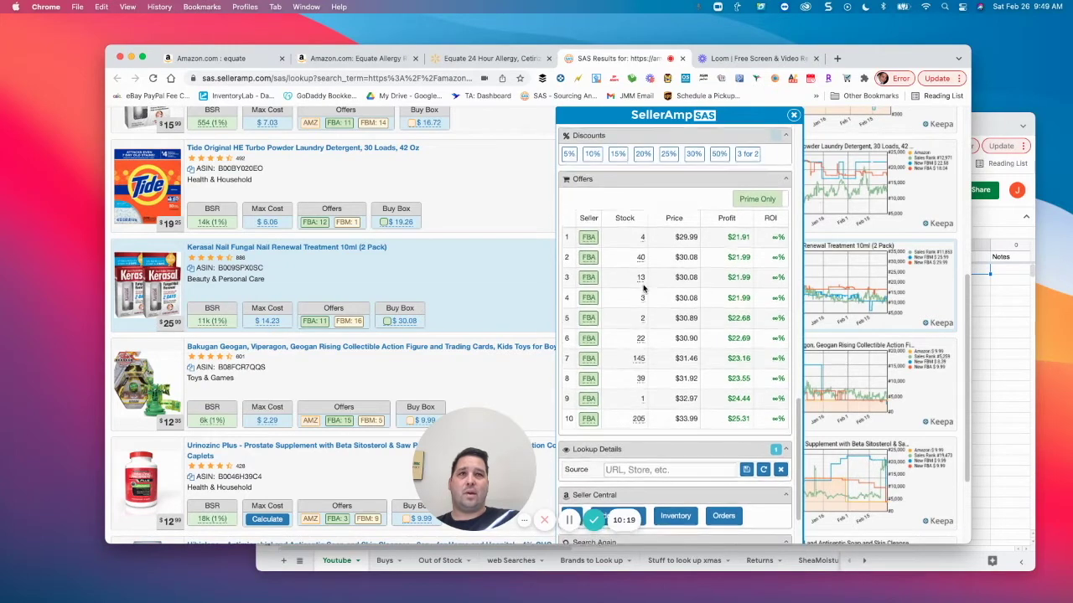
scroll(740, 390, "up", 3)
scroll(670, 398, "down", 3)
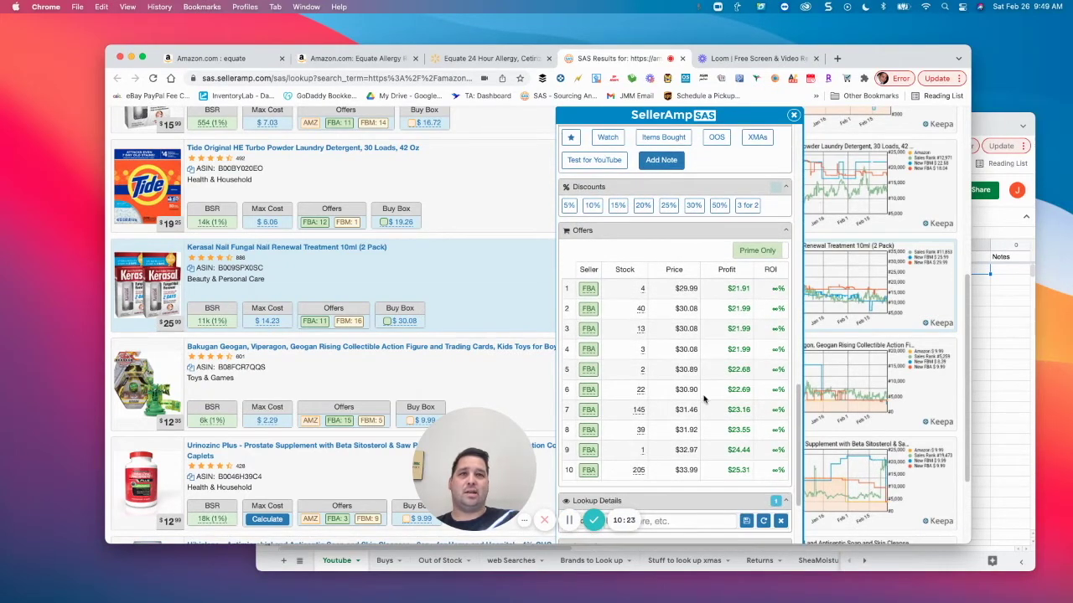
scroll(690, 407, "up", 8)
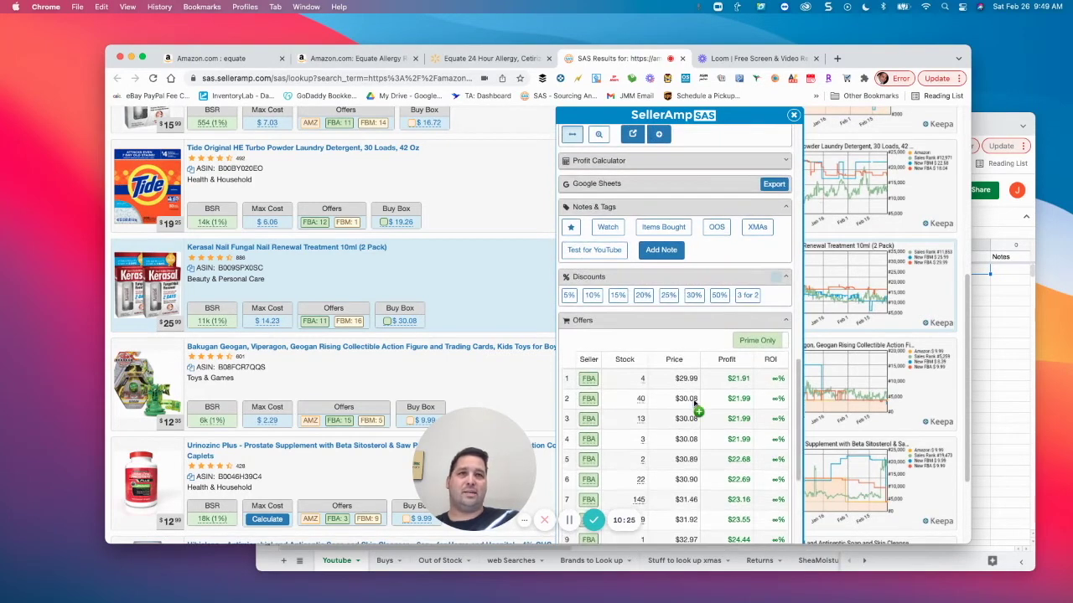
scroll(691, 408, "up", 10)
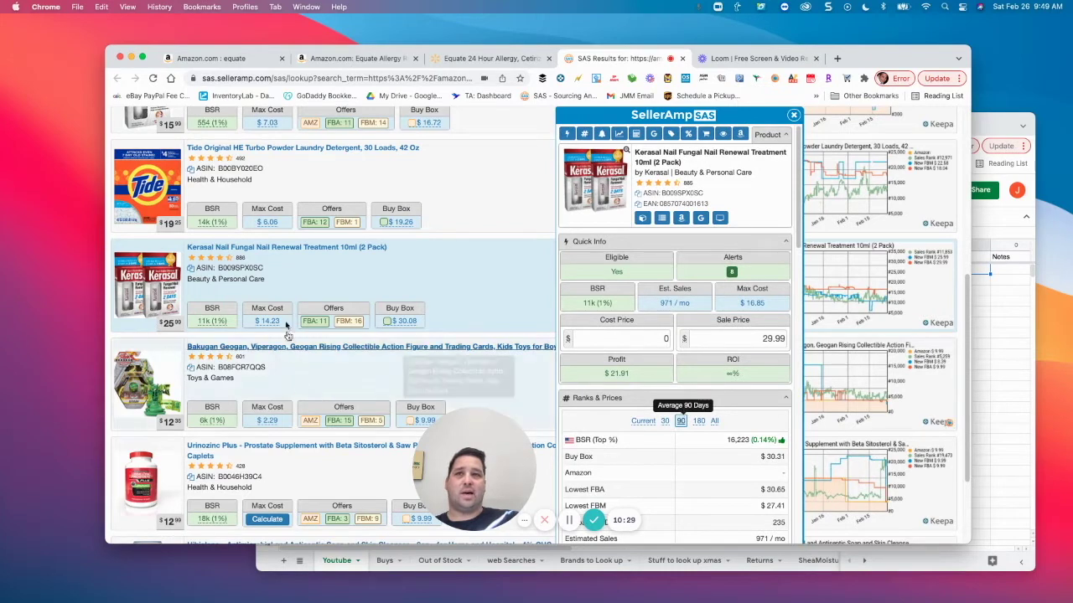
scroll(637, 341, "up", 1)
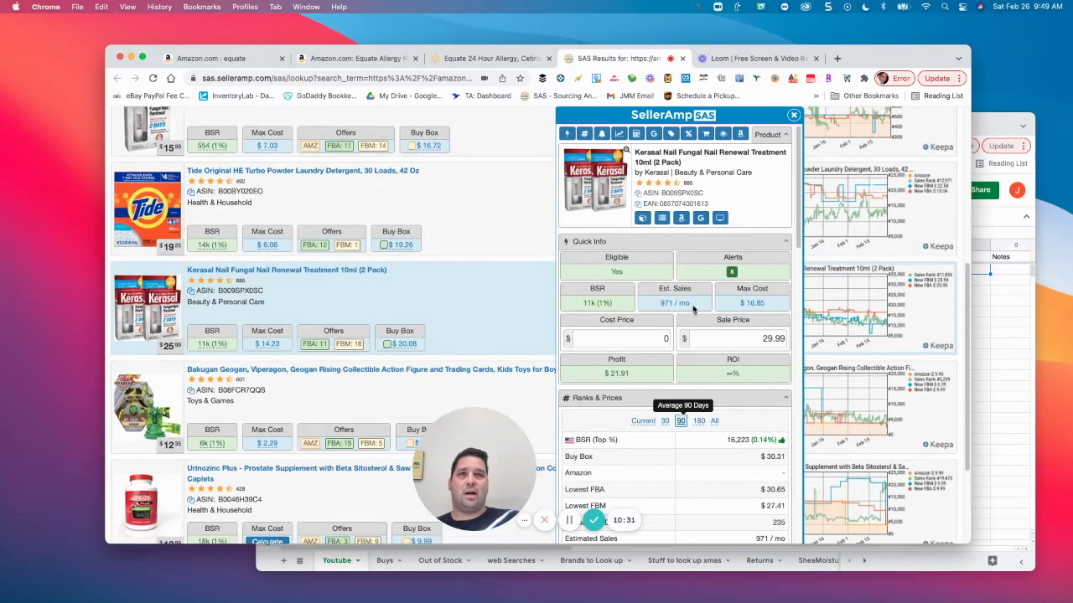
Open the Kerasal 2 Pack's Amazon product page and look through its Keepa charts.
left_click(682, 220)
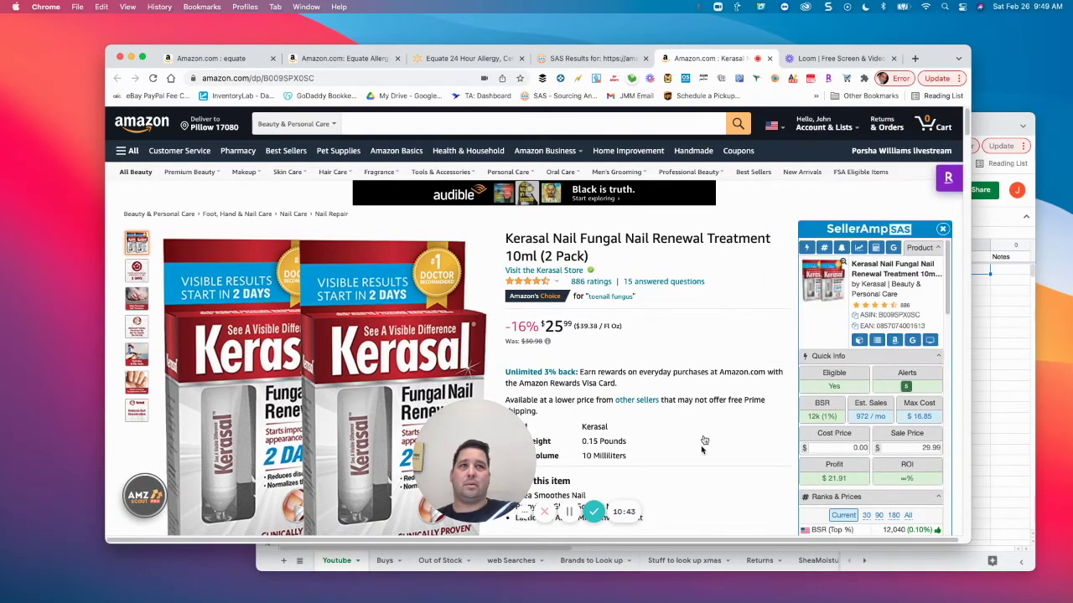
scroll(704, 444, "down", 3)
left_click_drag(432, 419, 174, 441)
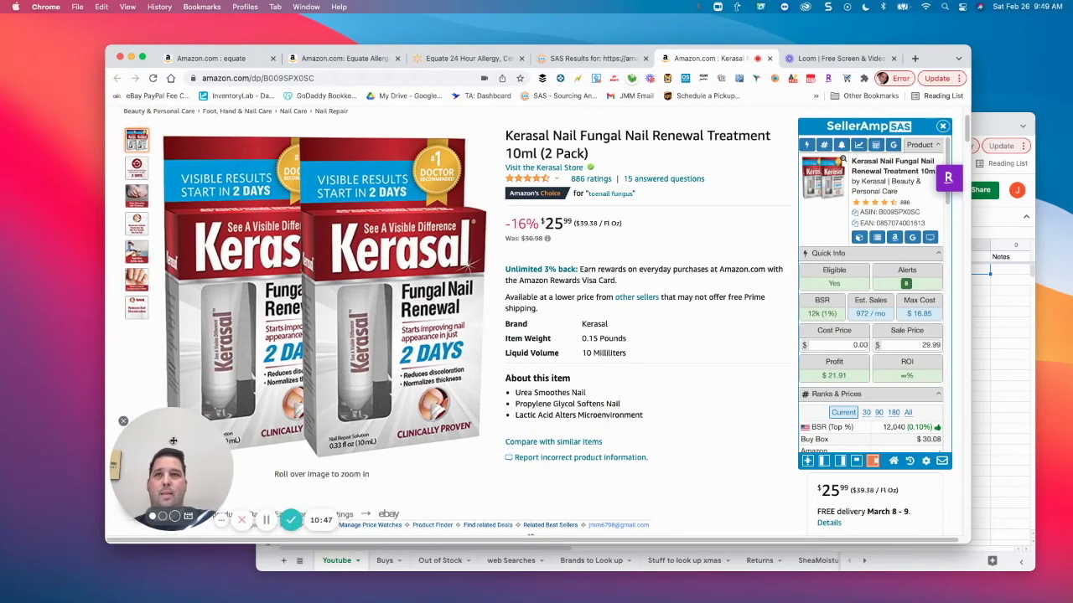
scroll(850, 342, "down", 10)
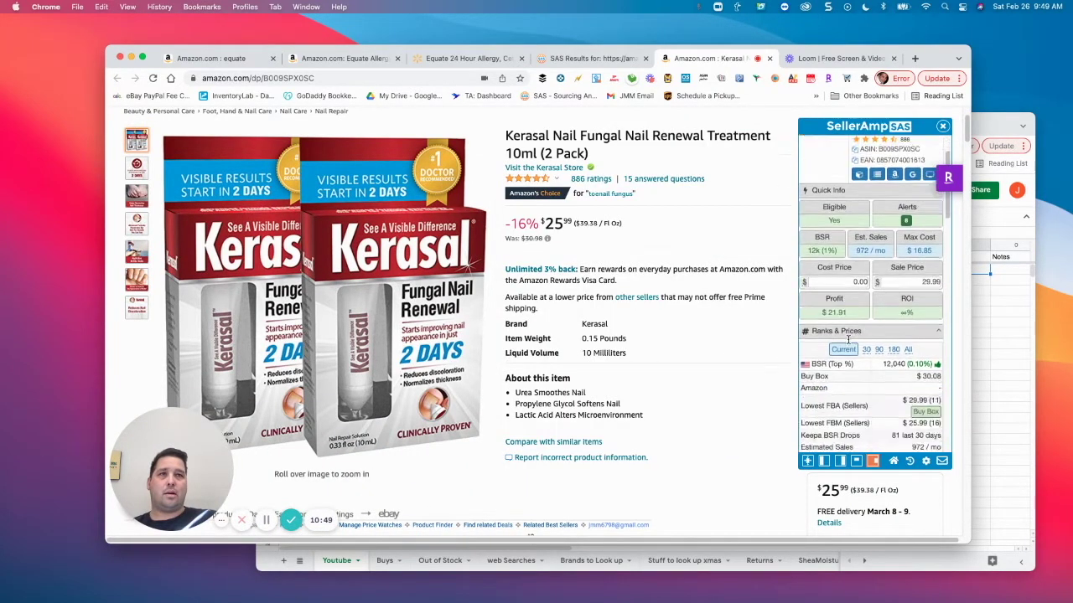
scroll(666, 377, "down", 5)
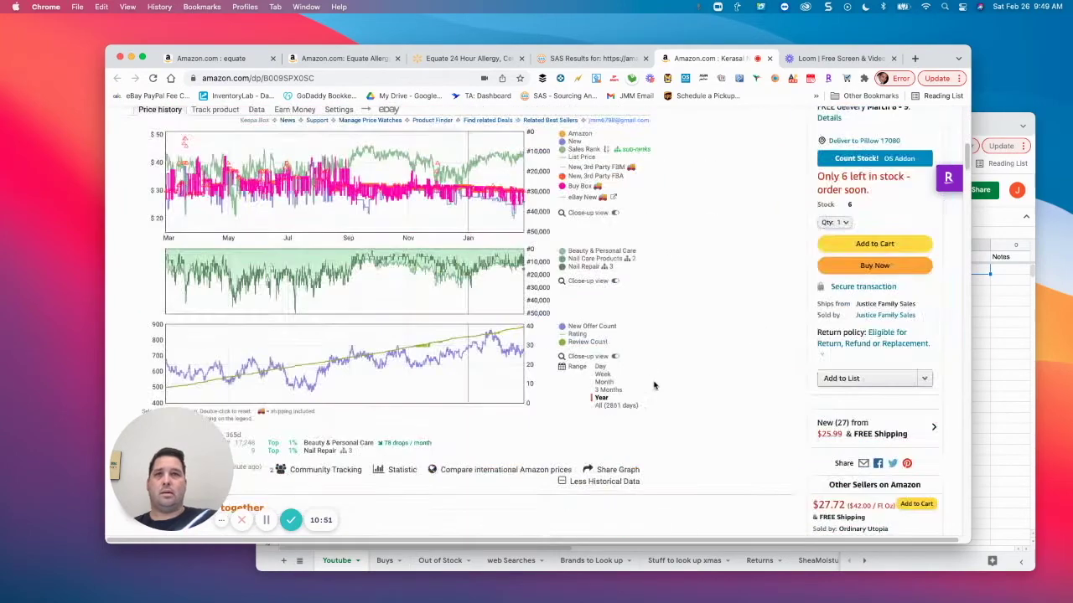
scroll(374, 342, "up", 2)
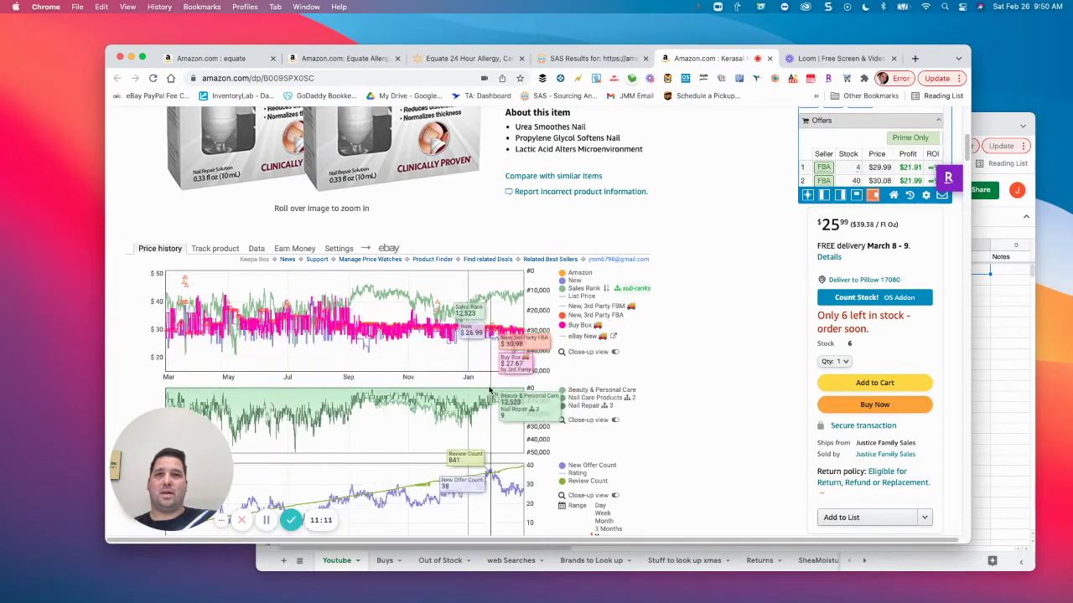
Google-search the full Kerasal Nail Fungal Nail Renewal Treatment 10ml (2 Pack) title.
scroll(484, 390, "down", 5)
scroll(484, 390, "up", 4)
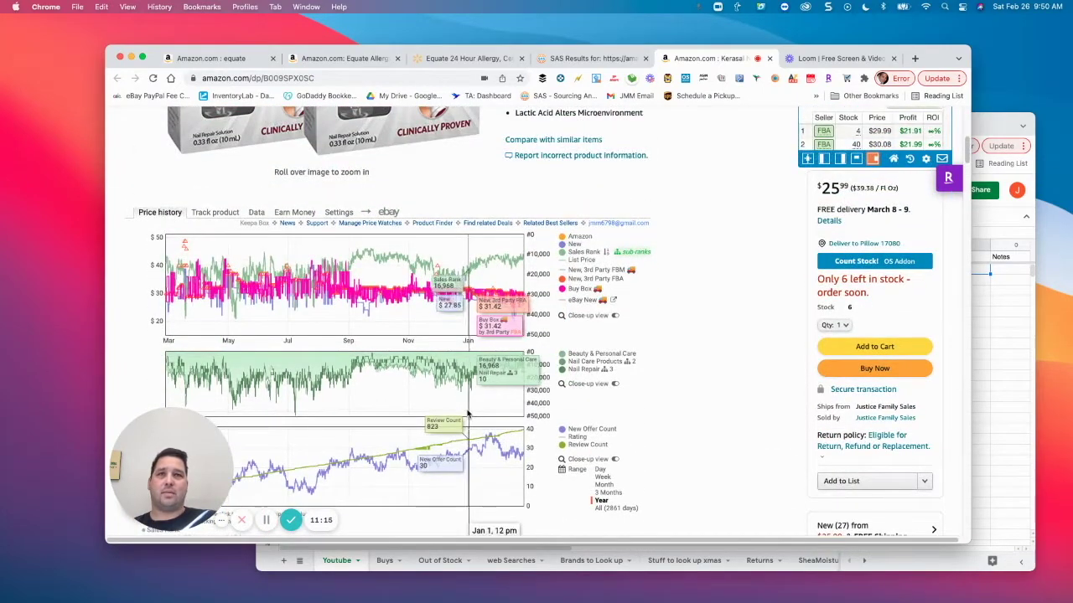
scroll(471, 416, "up", 7)
scroll(745, 392, "up", 3)
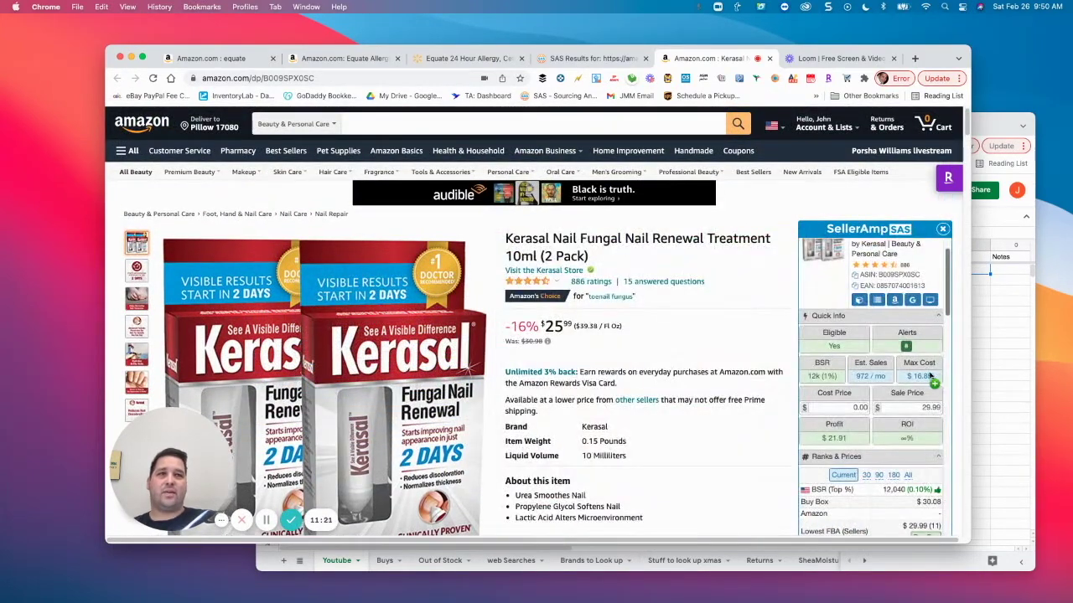
left_click(911, 302)
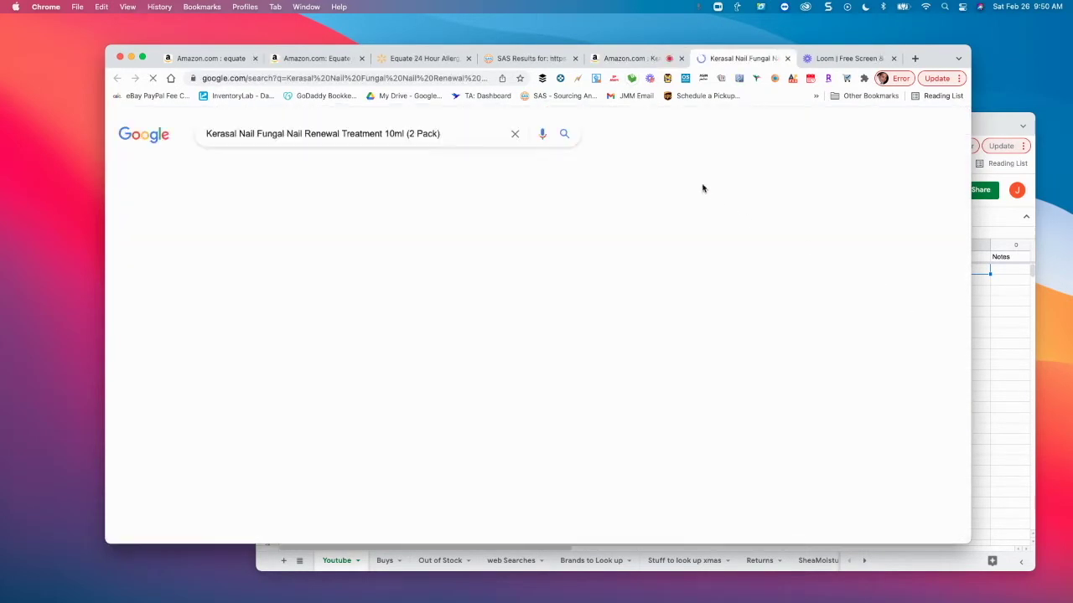
Search Google for the Kerasal 10ml treatment without the pack size and show Shopping results.
left_click(469, 134)
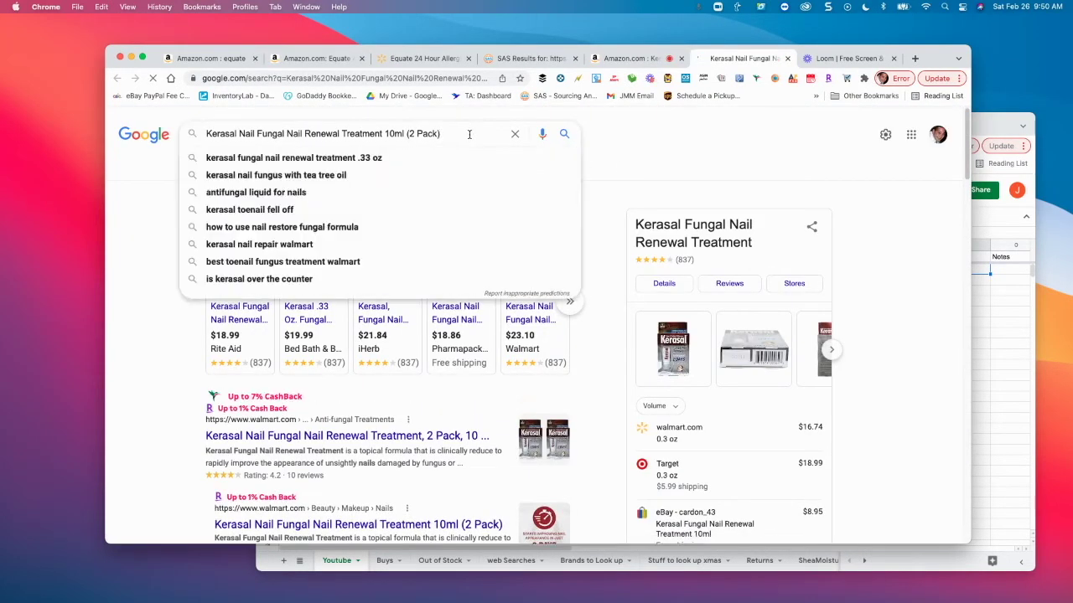
key("BackSpace")
key("BackSpace")
key("BackSpace")
key("BackSpace")
key("BackSpace")
key("BackSpace")
key("BackSpace")
key("BackSpace")
key("BackSpace")
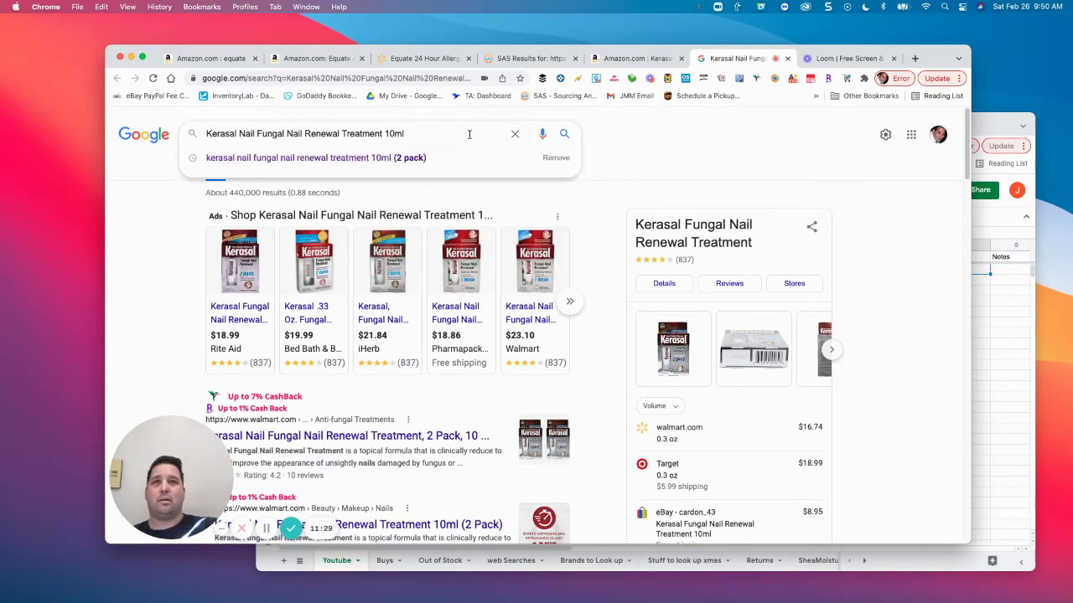
key("Return")
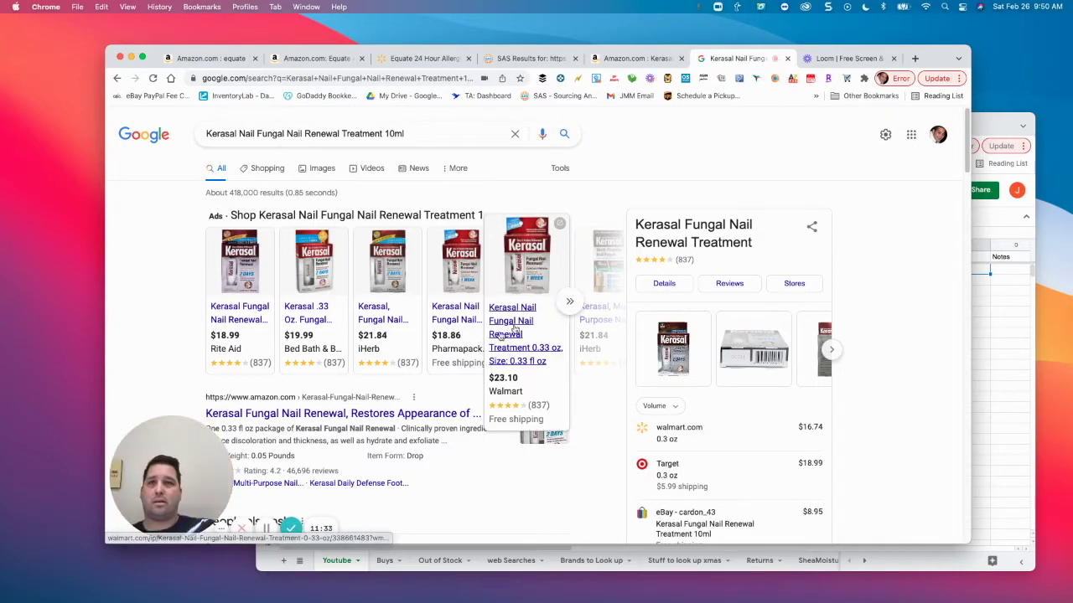
left_click(267, 168)
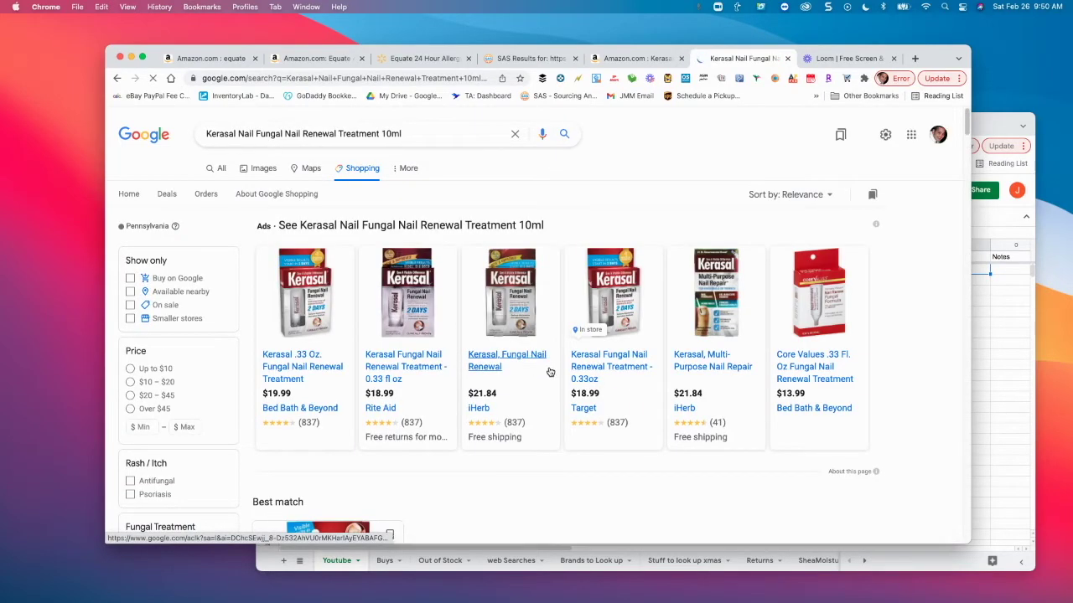
Compare store prices: Target and Rite Aid at $18.99, Bed Bath & Beyond at $19.99.
scroll(550, 374, "down", 3)
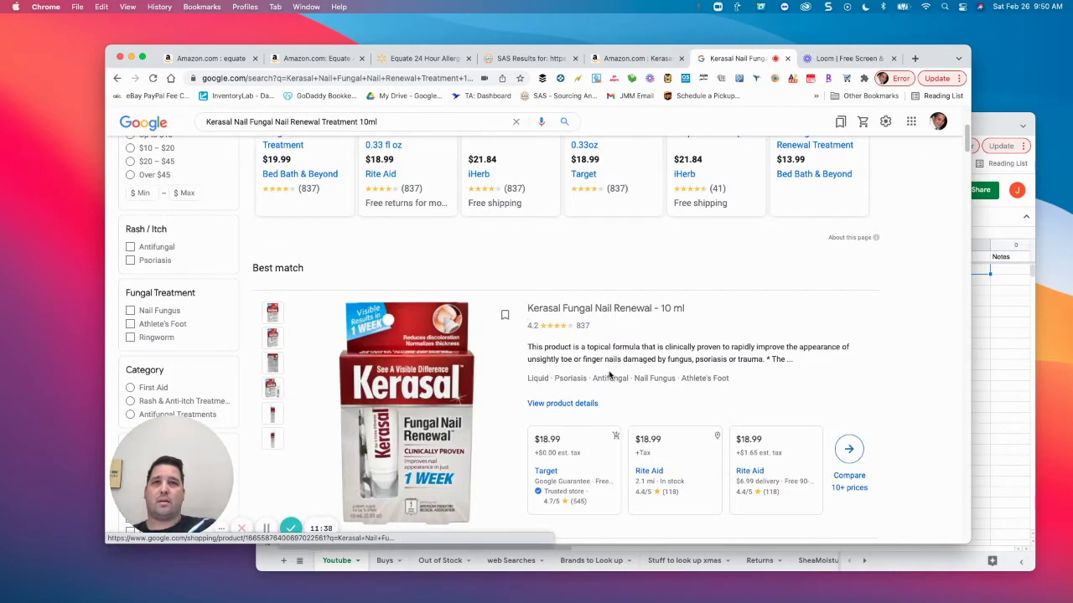
scroll(610, 373, "down", 5)
scroll(608, 379, "down", 2)
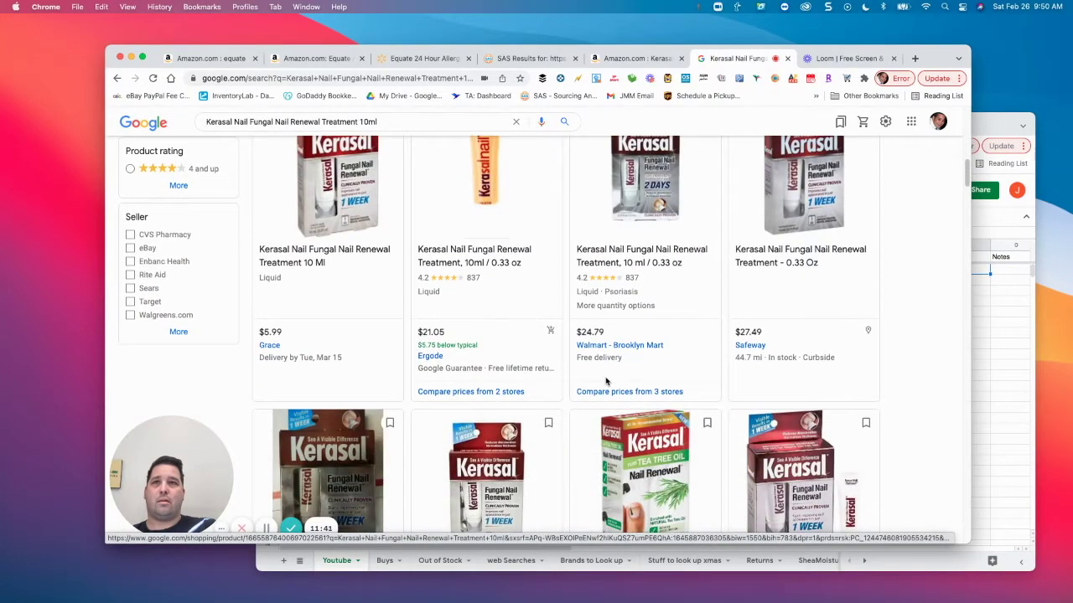
scroll(305, 298, "up", 1)
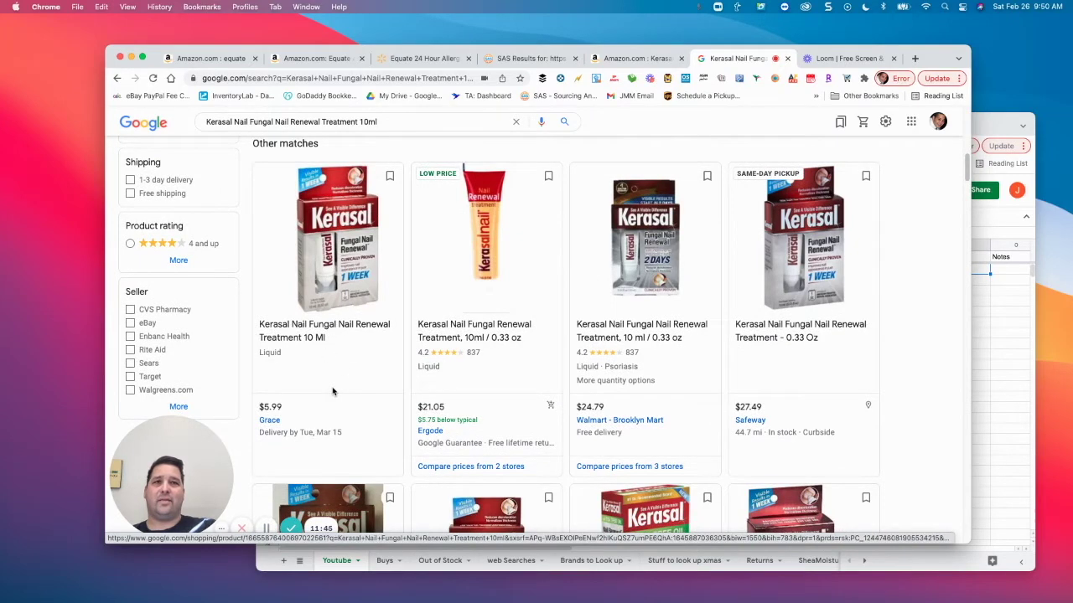
scroll(335, 391, "down", 2)
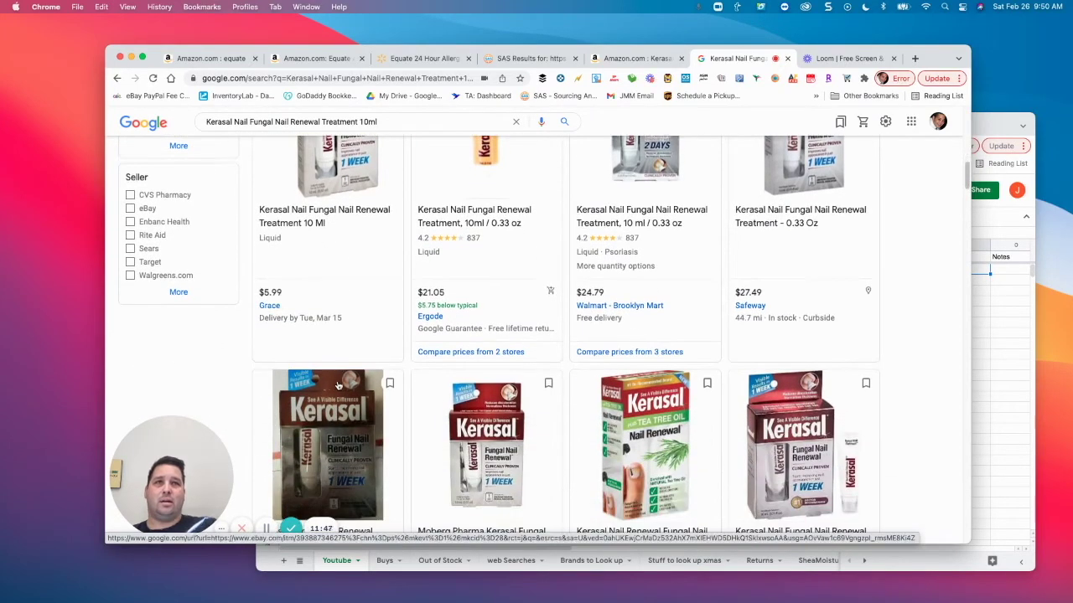
scroll(339, 383, "down", 3)
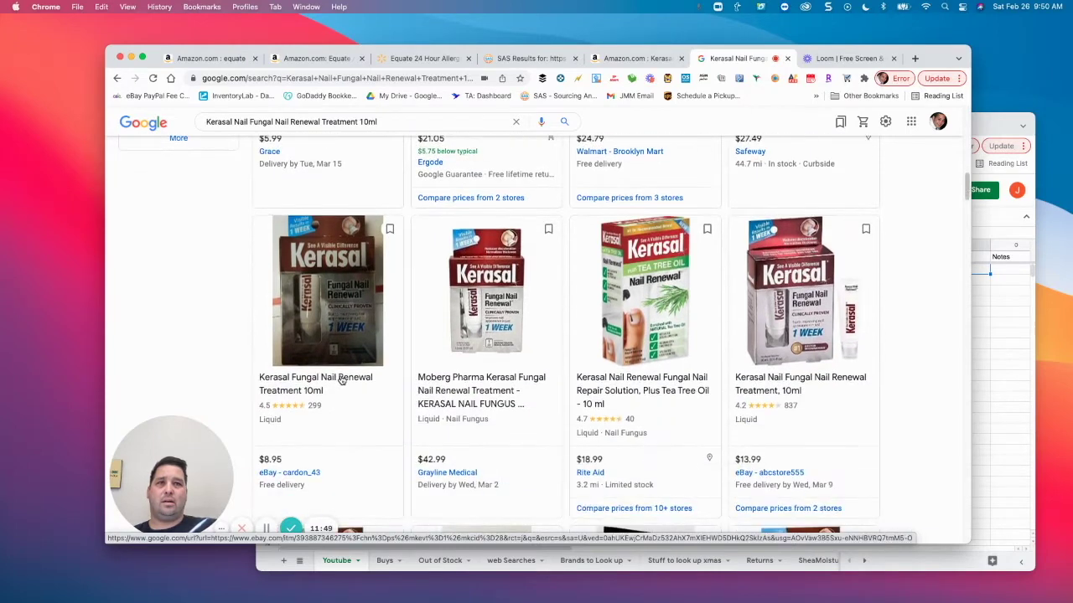
scroll(341, 380, "down", 2)
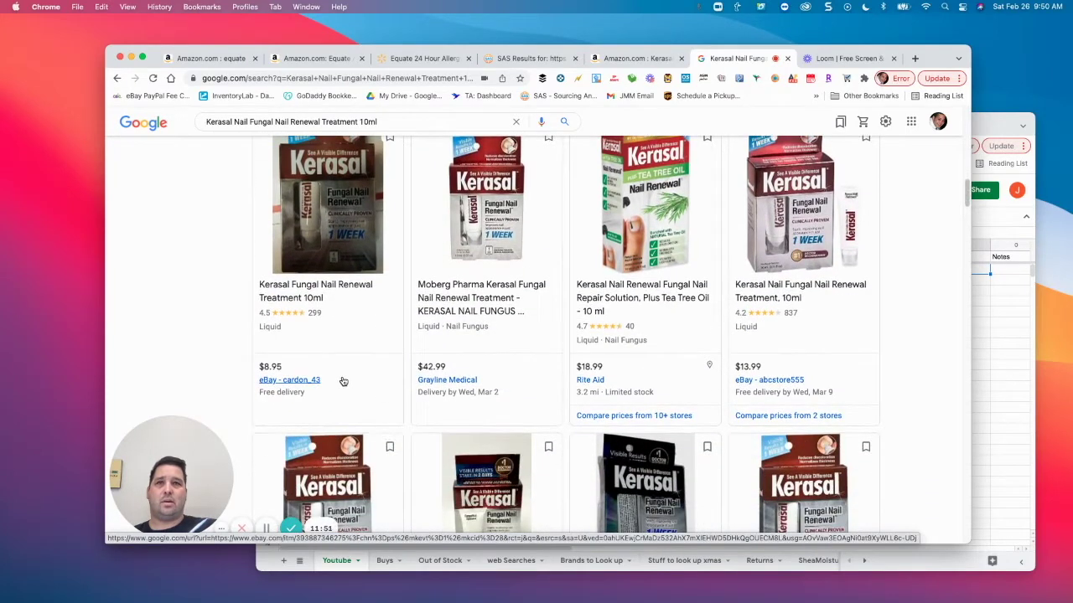
scroll(344, 381, "down", 5)
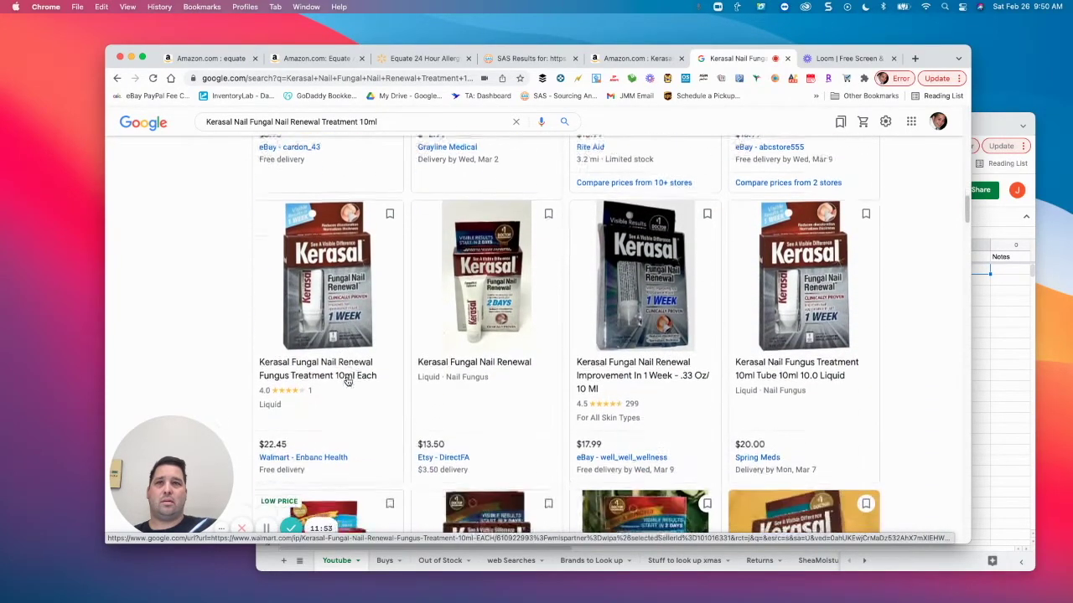
scroll(356, 380, "down", 2)
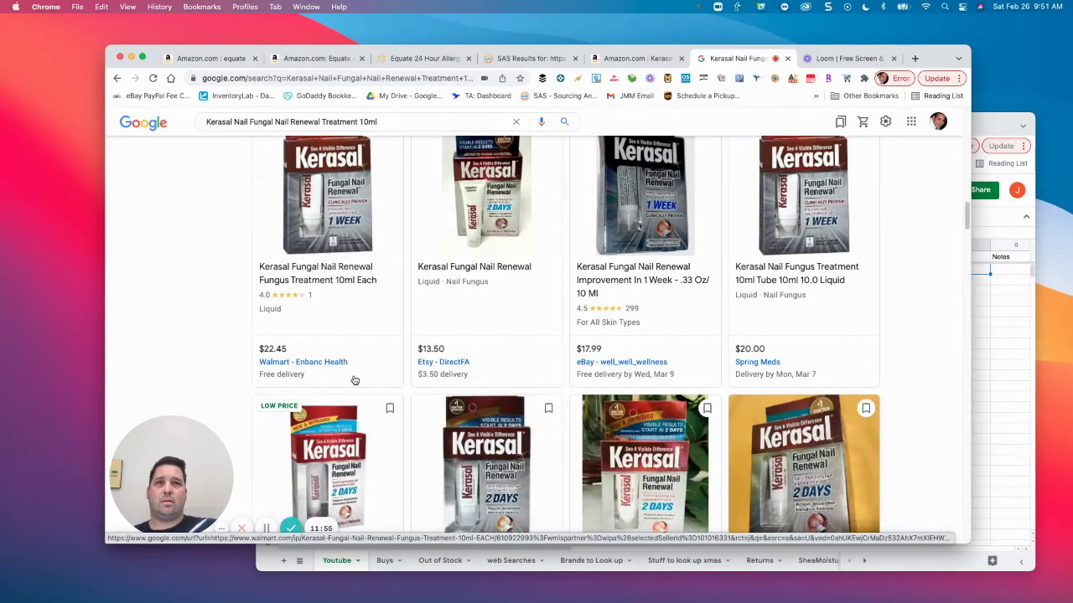
scroll(355, 380, "down", 7)
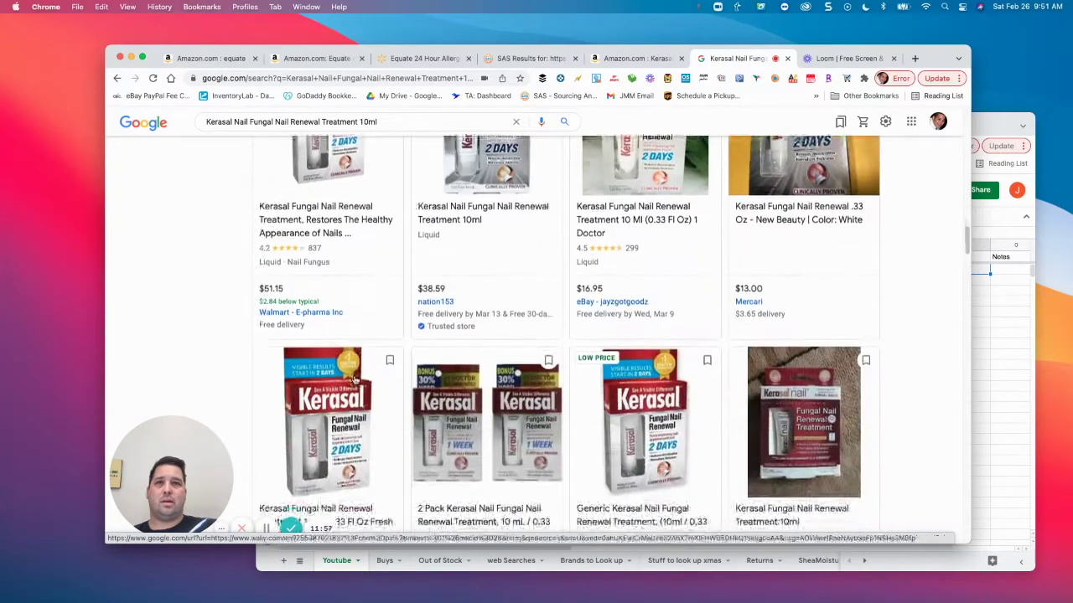
scroll(356, 382, "down", 6)
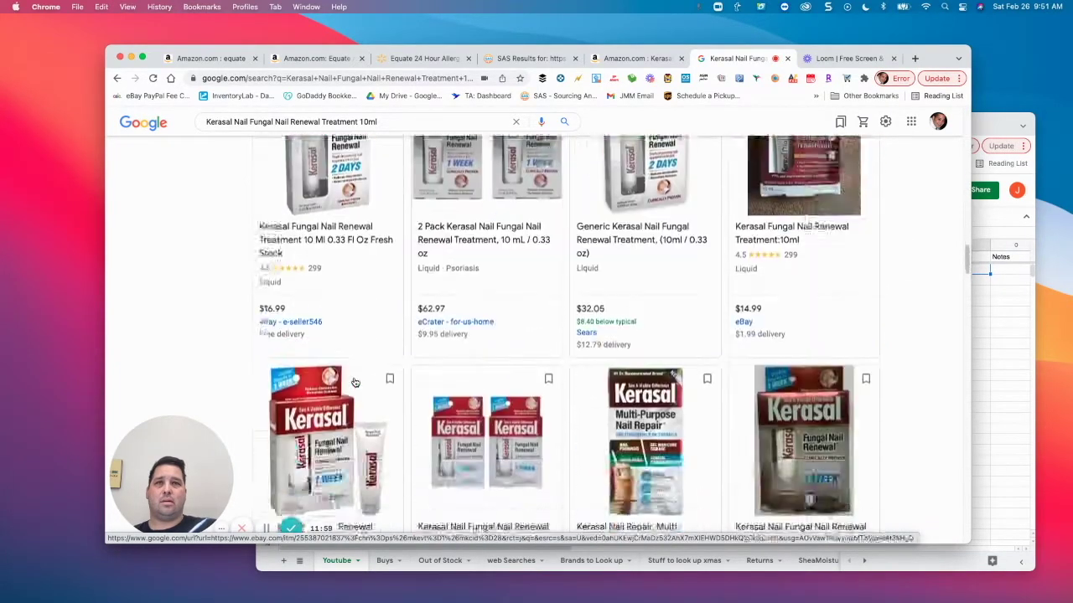
scroll(355, 384, "down", 5)
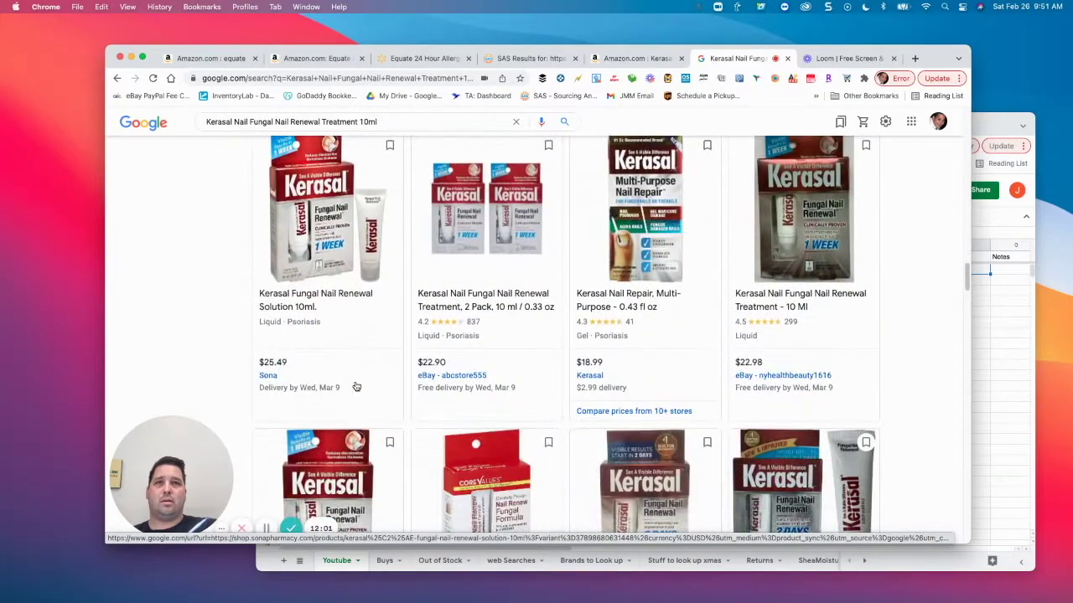
scroll(356, 385, "down", 4)
scroll(355, 385, "down", 2)
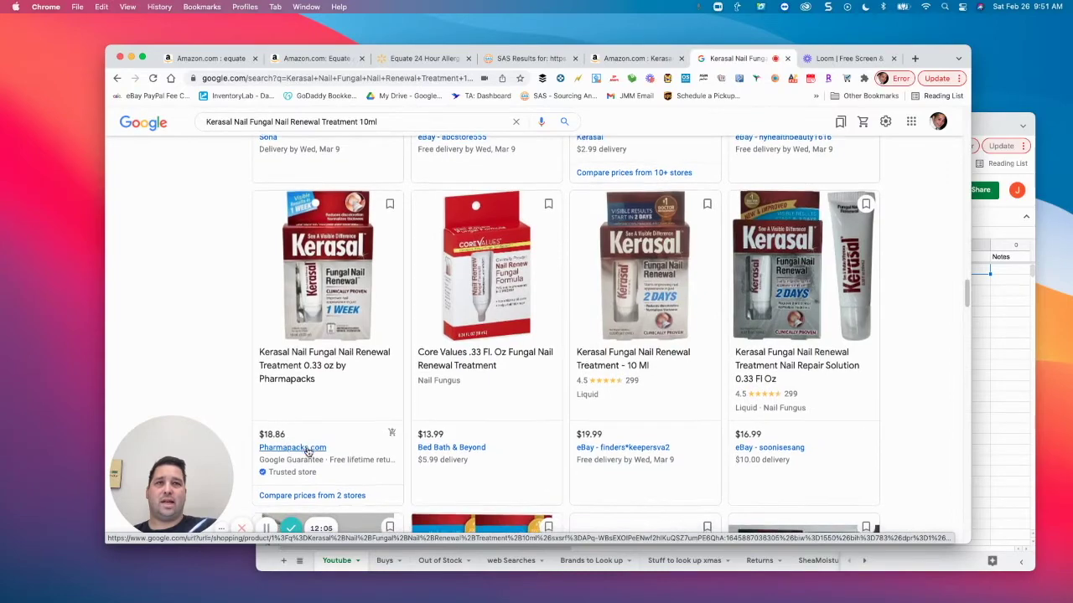
scroll(293, 447, "down", 9)
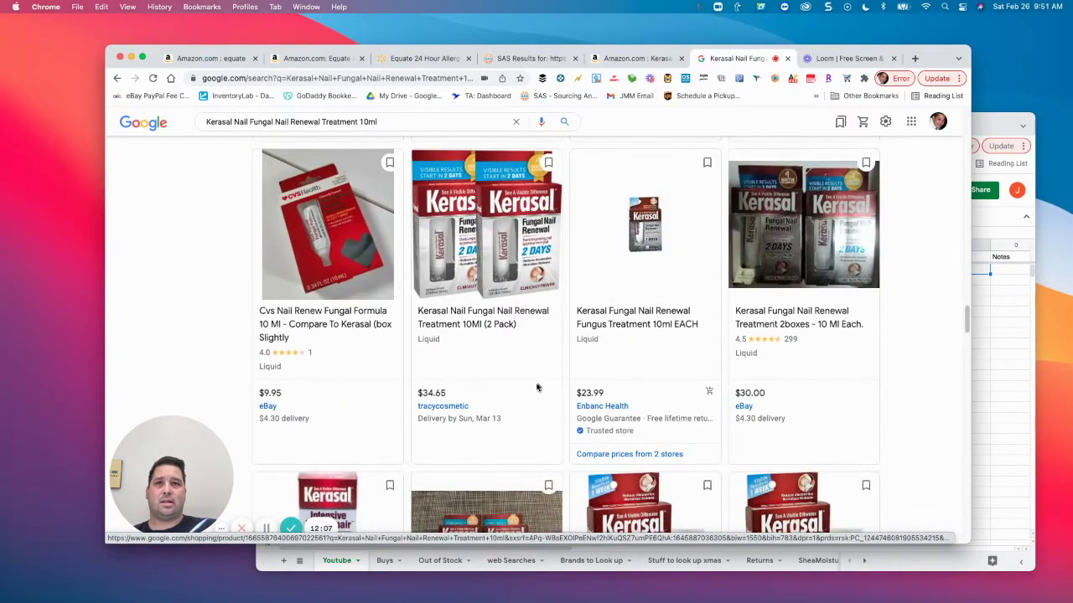
scroll(537, 388, "up", 15)
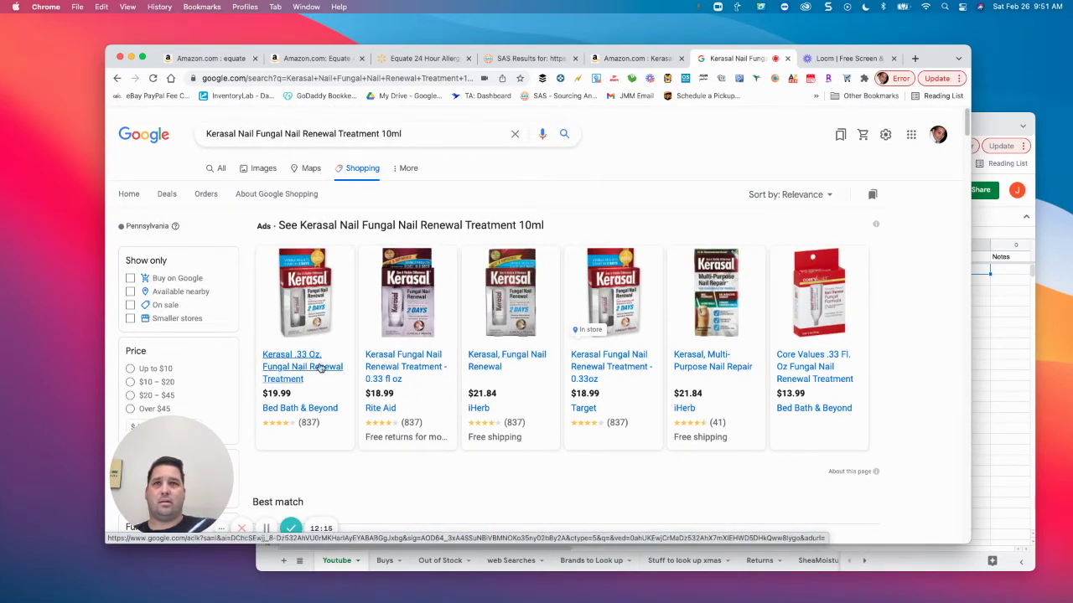
scroll(393, 376, "down", 3)
scroll(393, 377, "up", 3)
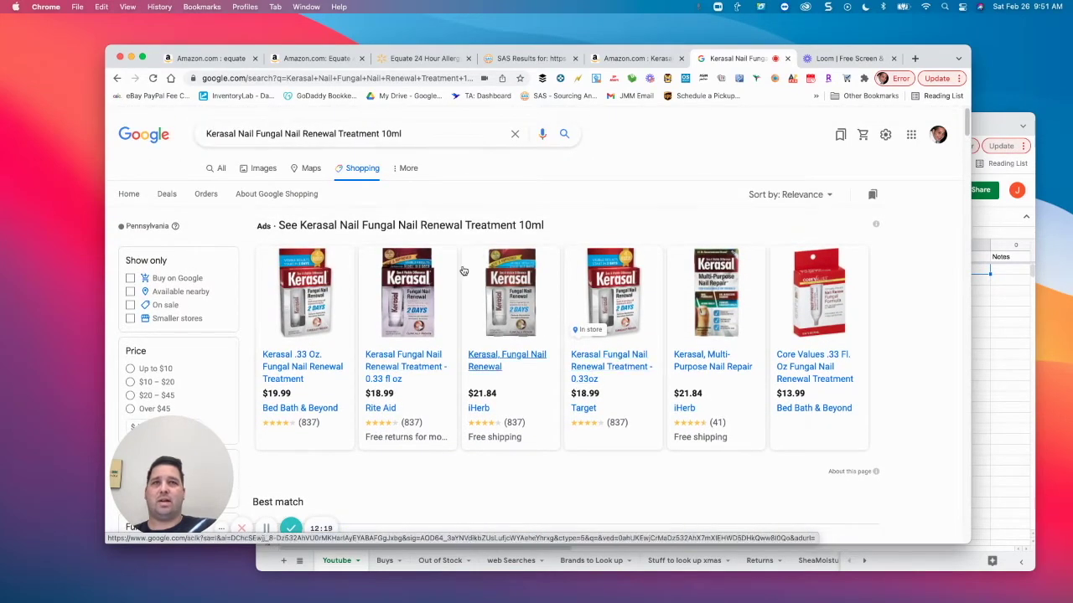
Return to the SellerAmp SAS results and close the Kerasal product analysis.
left_click(528, 57)
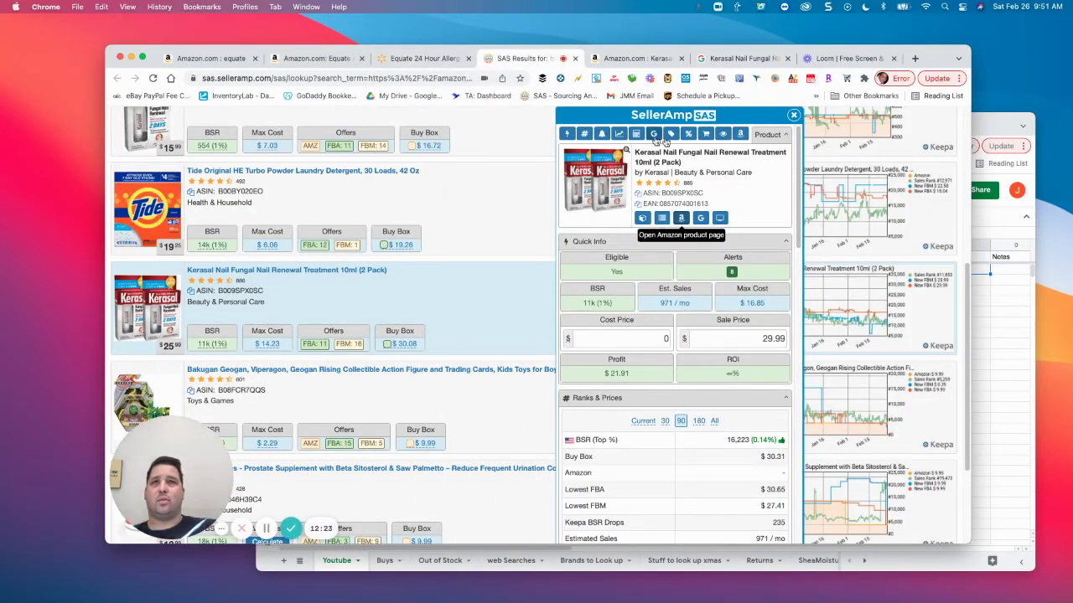
left_click(793, 117)
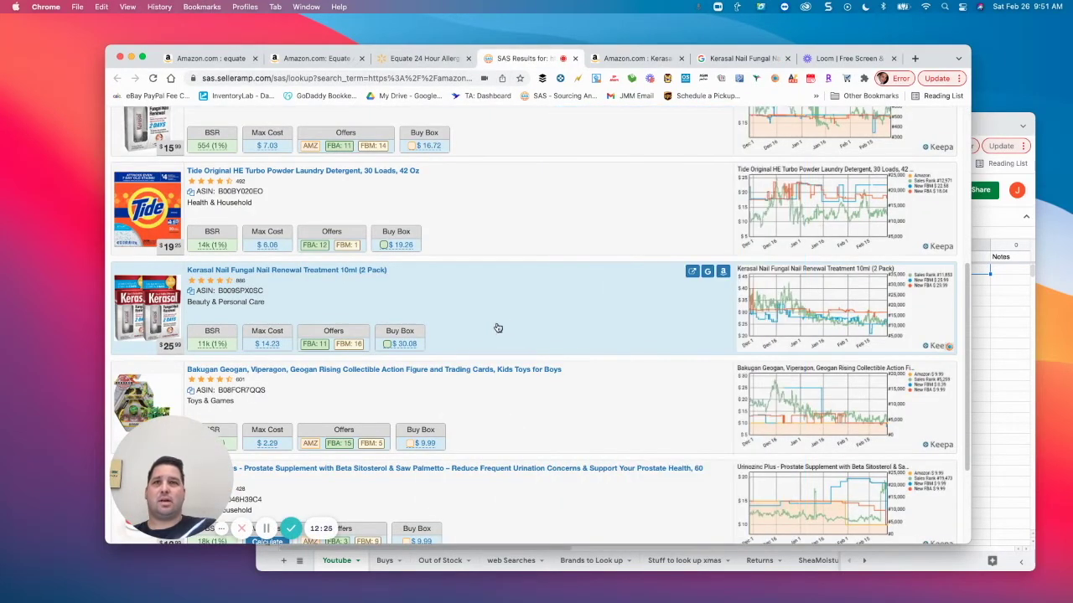
scroll(497, 323, "down", 3)
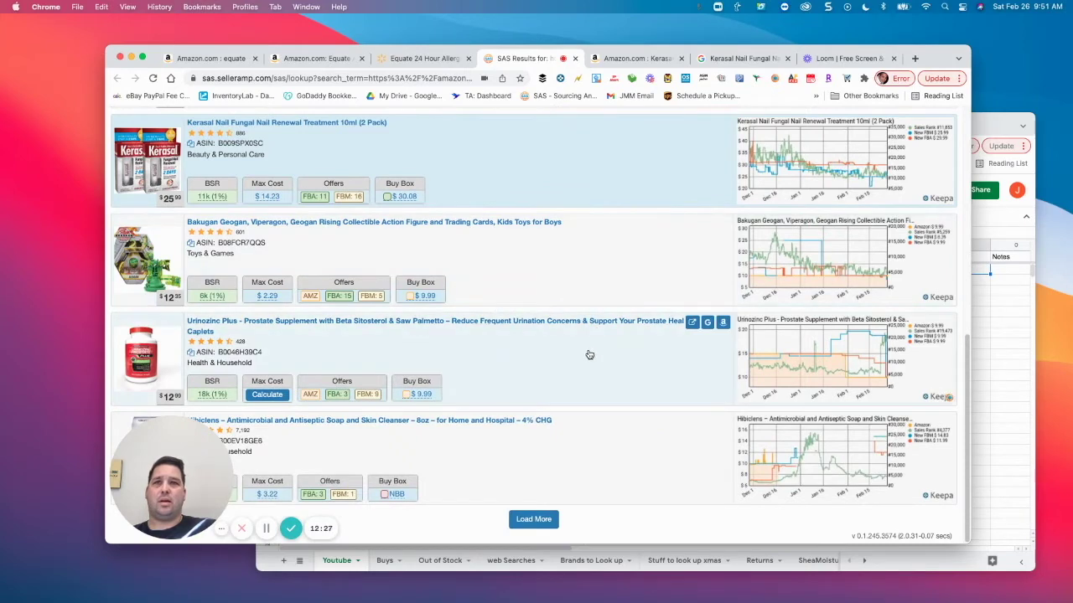
left_click_drag(865, 45, 865, 22)
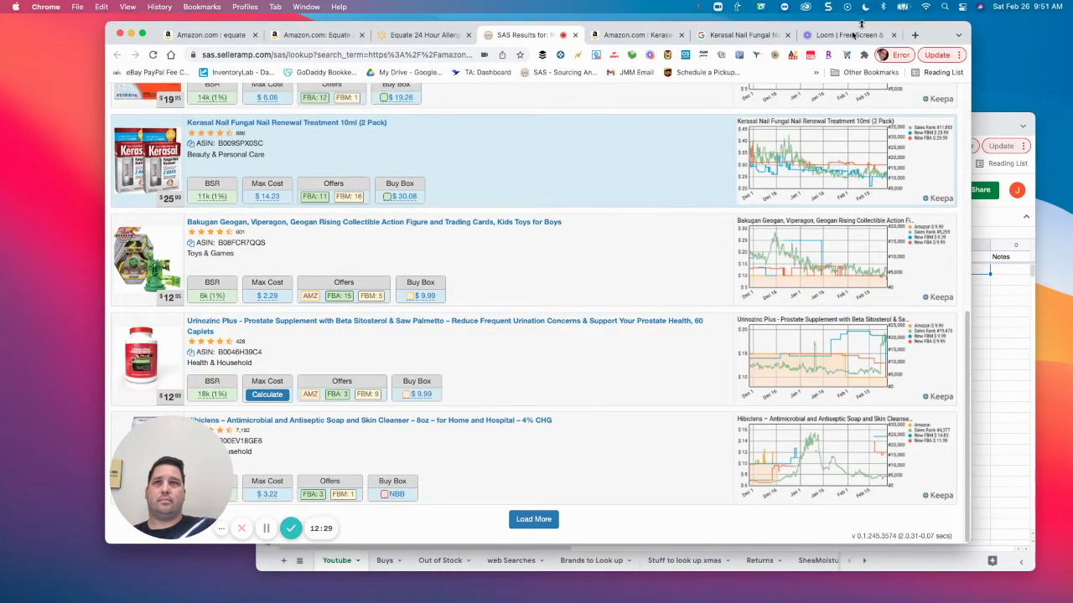
left_click_drag(209, 470, 716, 435)
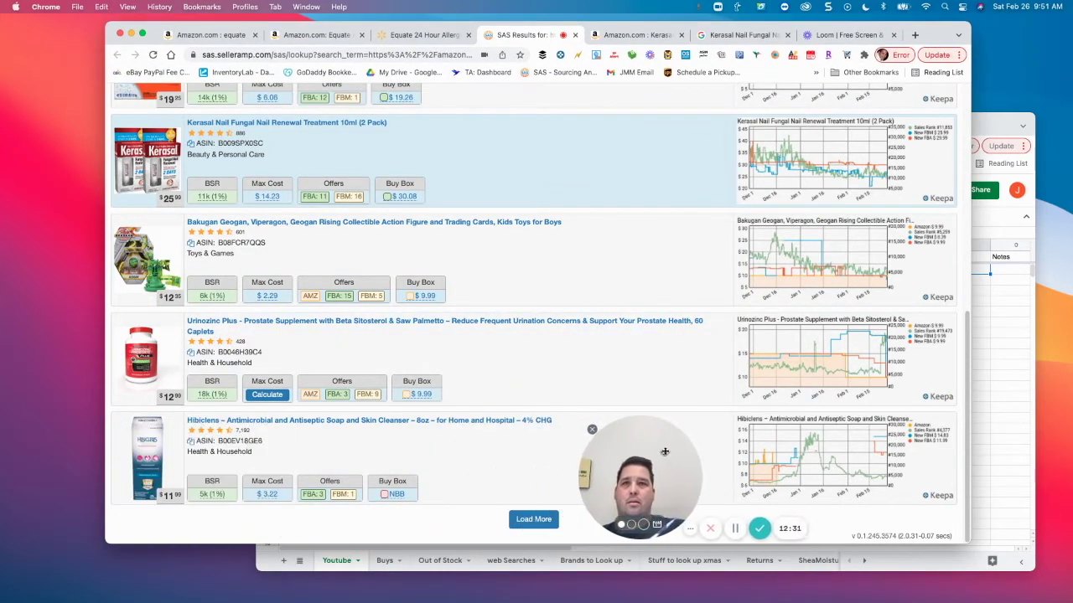
Load more of the seller's products and select the Equate Replacement Humidifier Filter 2-Pack.
left_click(543, 521)
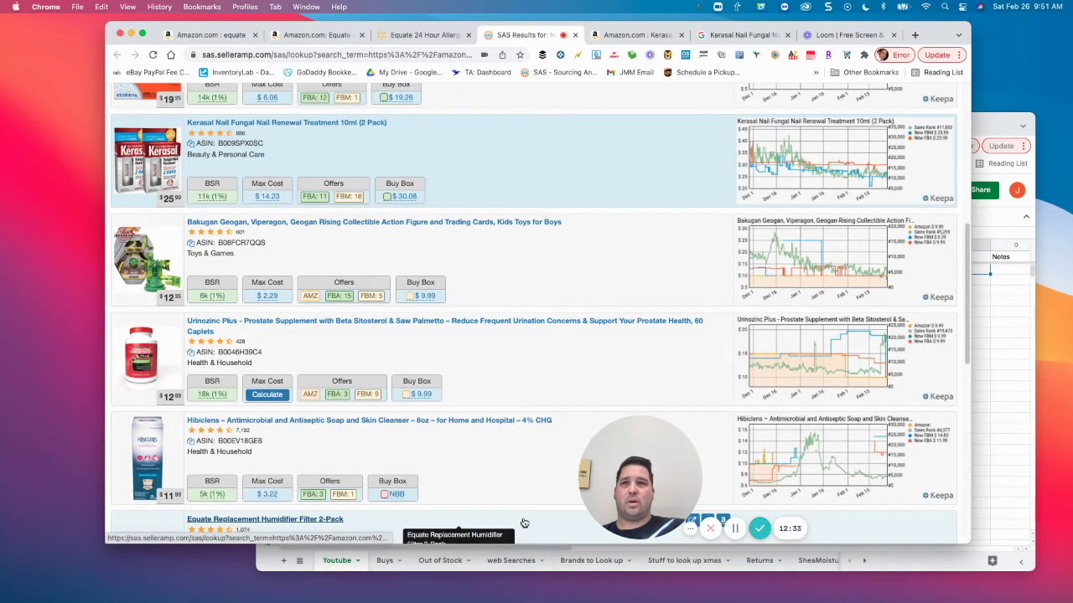
scroll(531, 339, "down", 1)
scroll(531, 339, "down", 5)
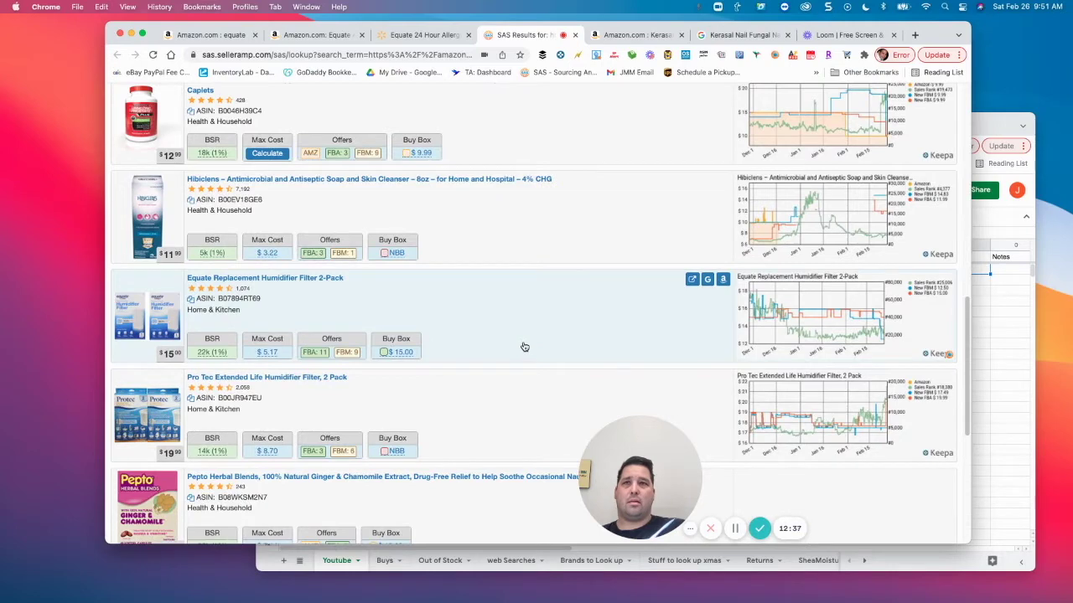
scroll(524, 350, "down", 1)
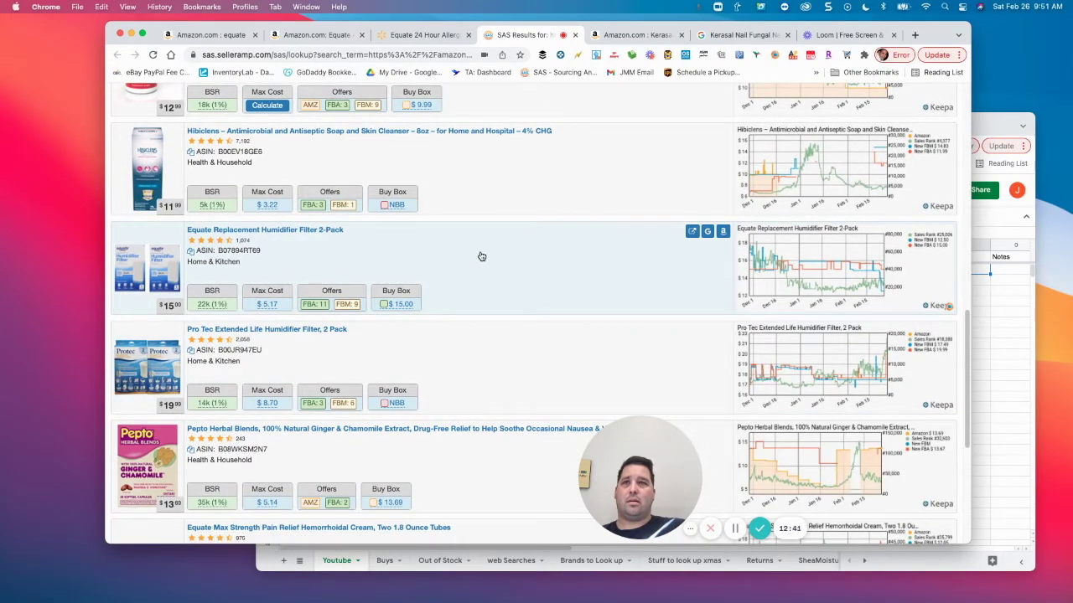
left_click(545, 279)
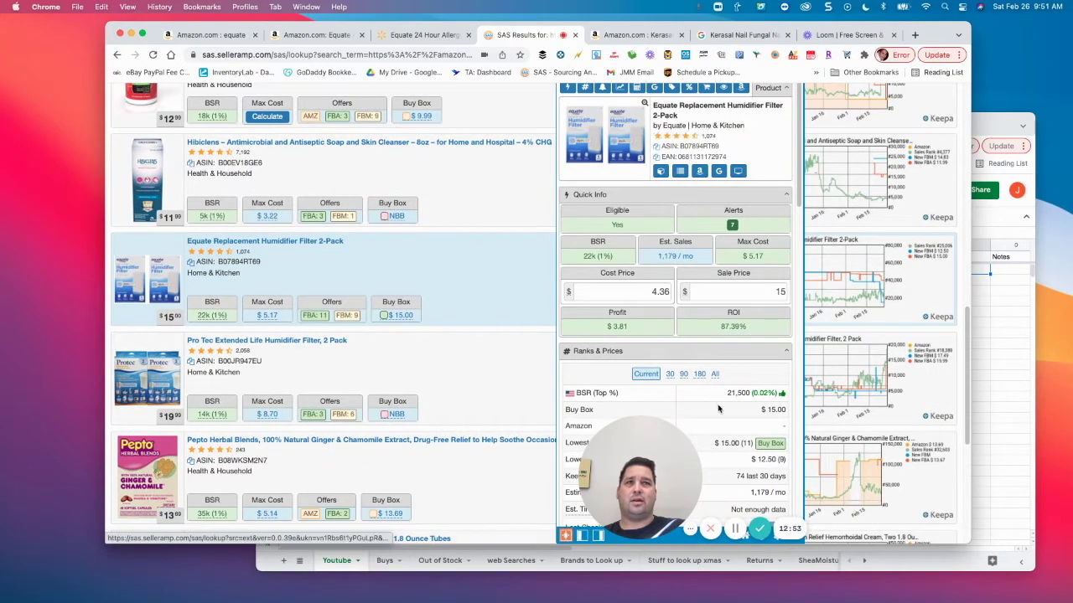
Review the filter's SellerAmp analysis ($3.81 profit, 87.39% ROI at 4.36 cost) and open its Amazon page.
left_click_drag(691, 419, 517, 408)
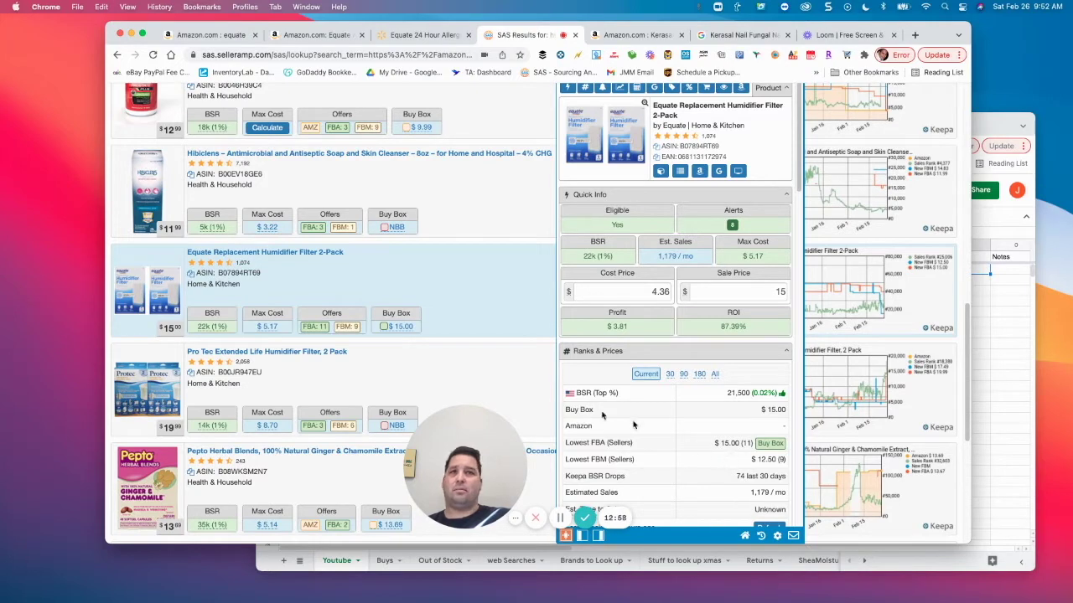
scroll(645, 407, "down", 15)
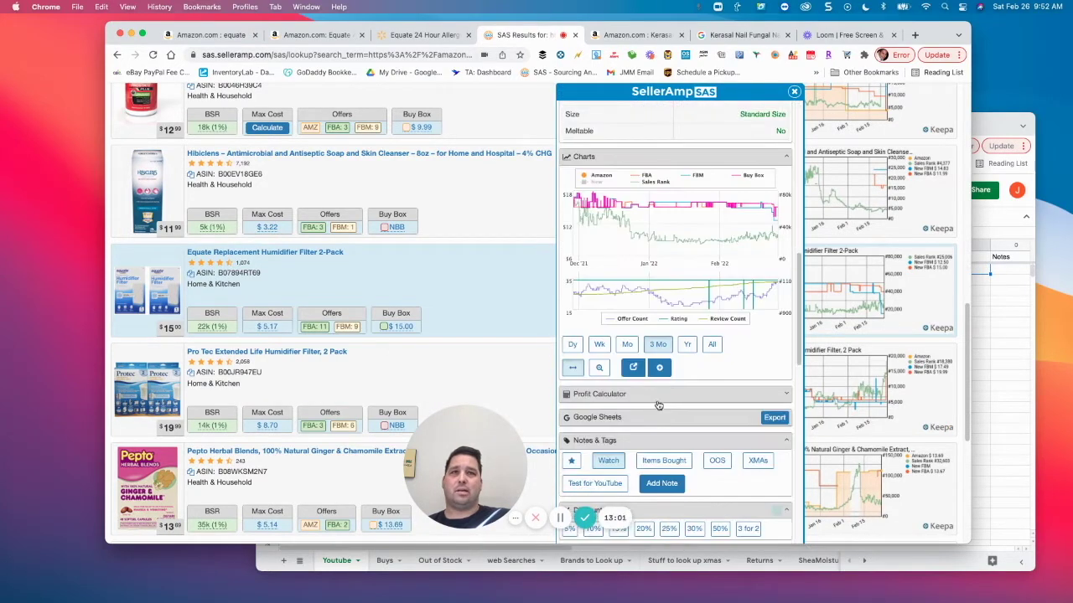
scroll(664, 405, "down", 3)
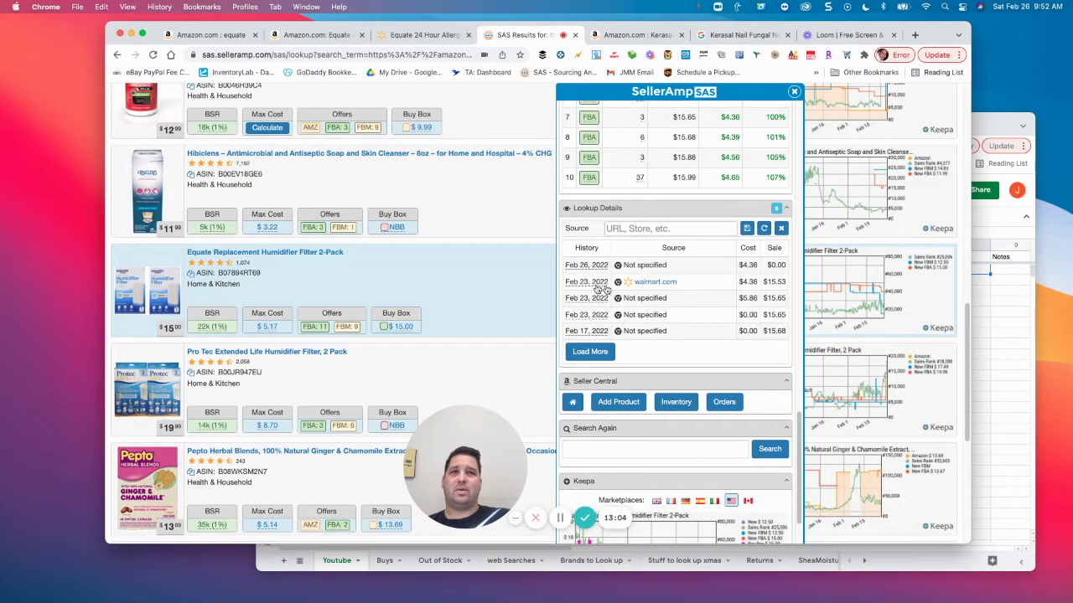
scroll(670, 310, "up", 18)
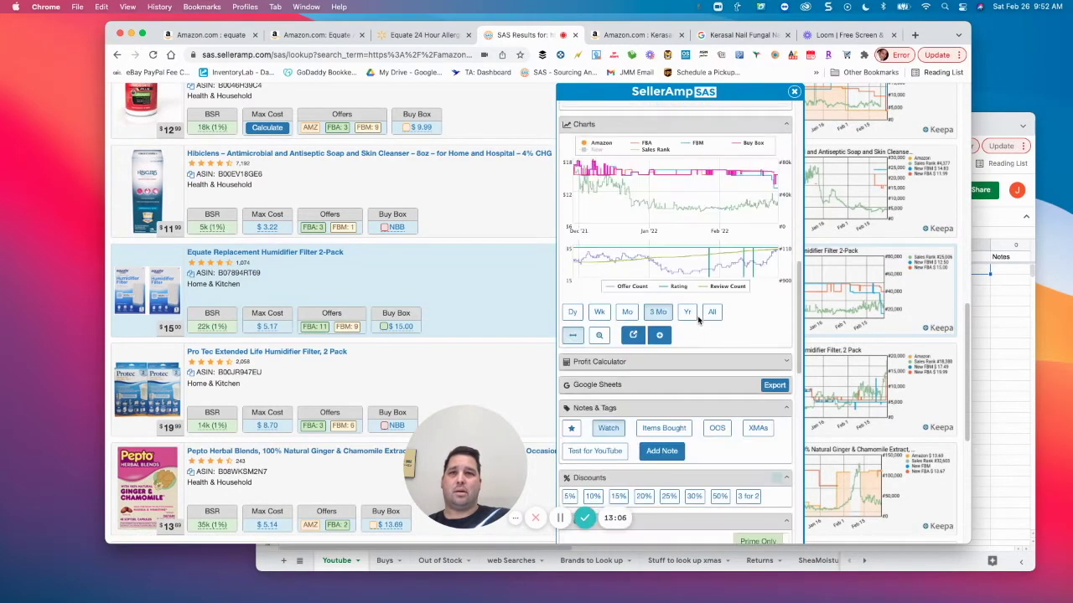
scroll(706, 320, "up", 10)
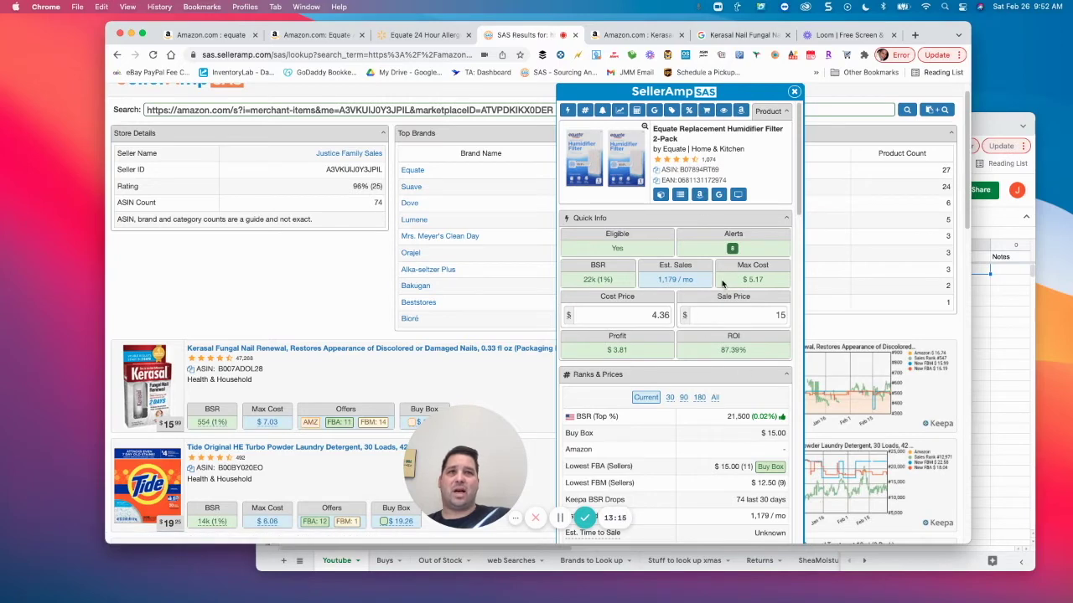
scroll(723, 285, "down", 5)
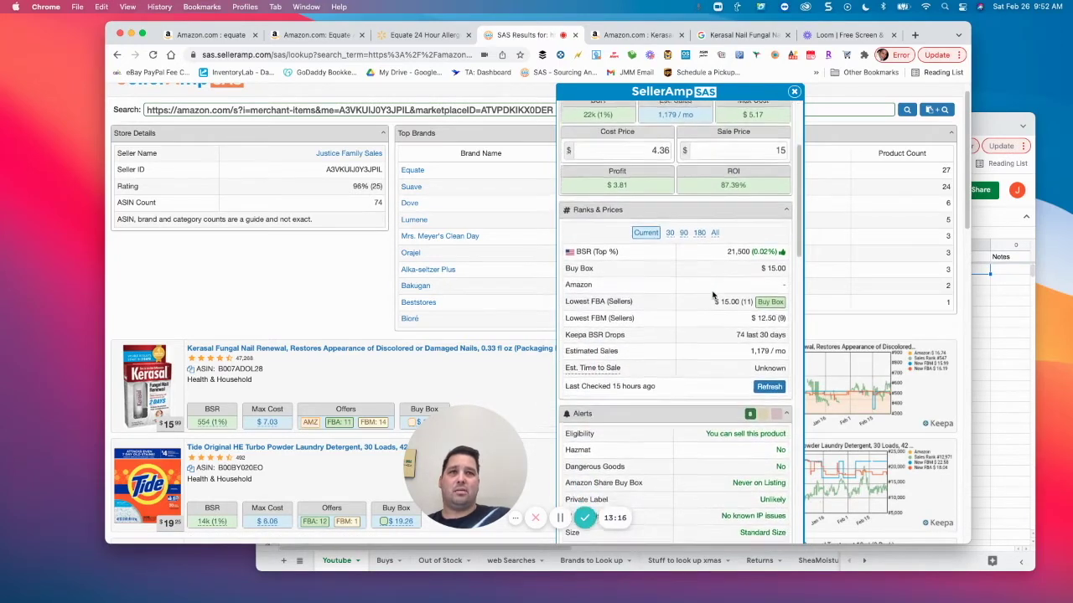
scroll(704, 303, "up", 5)
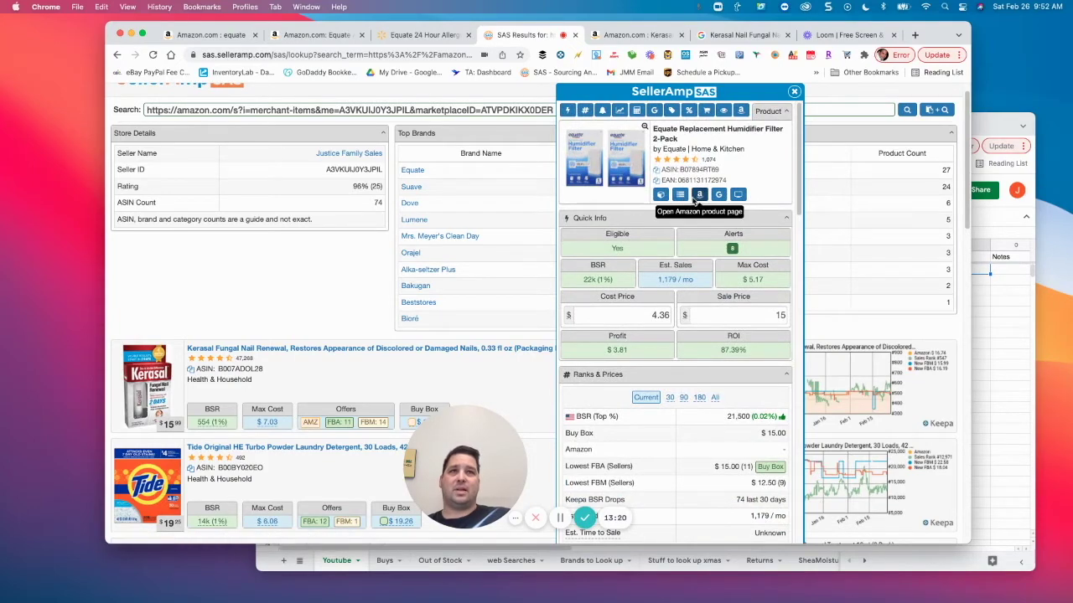
left_click(699, 194)
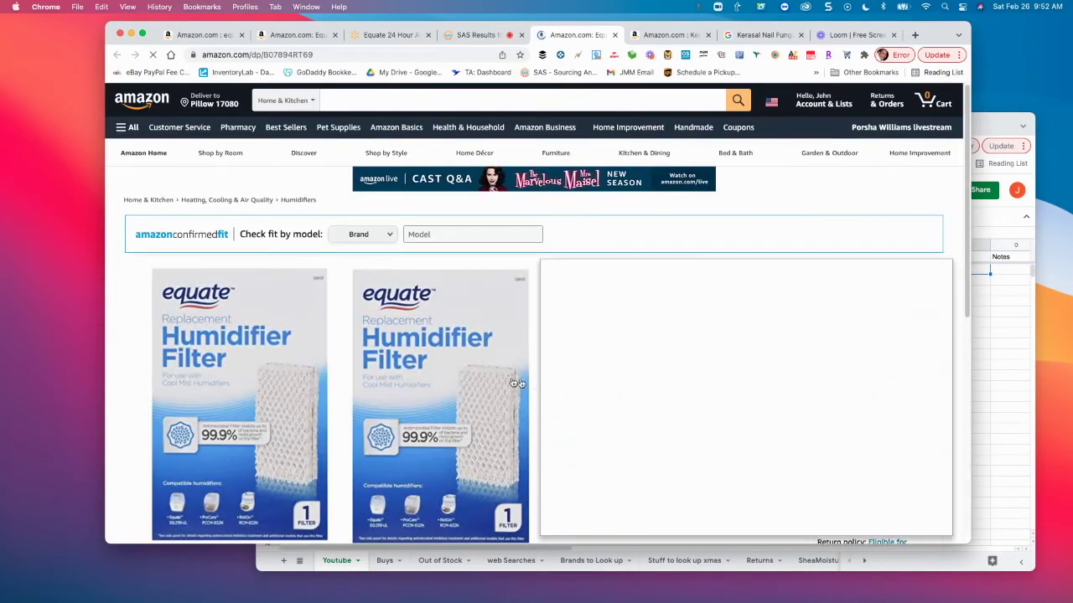
Look over the Amazon humidifier filter listing and SellerAmp's Quick Info.
scroll(668, 440, "down", 5)
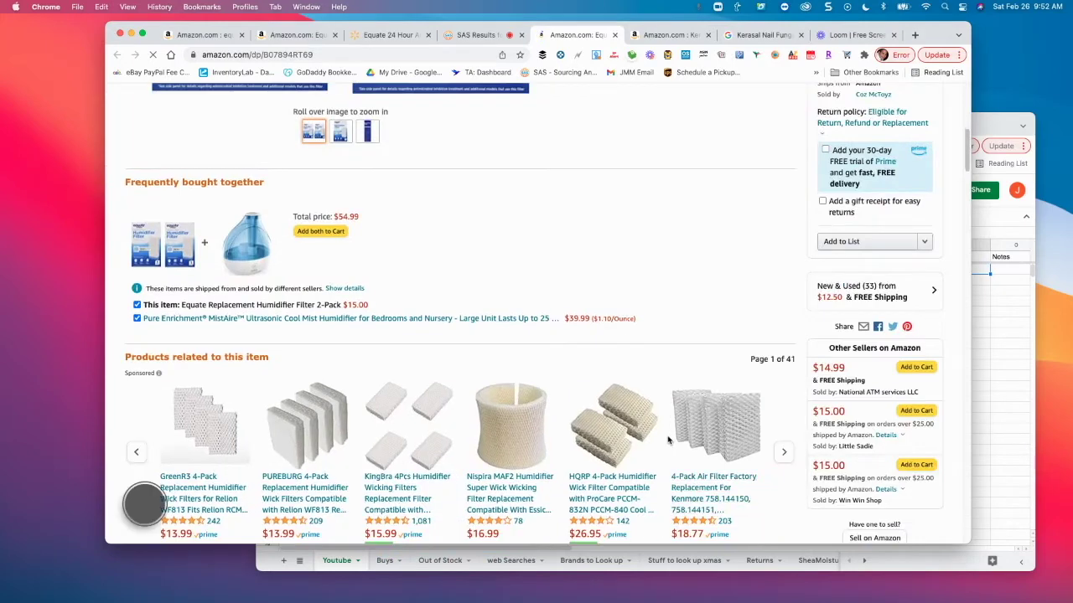
scroll(668, 439, "down", 5)
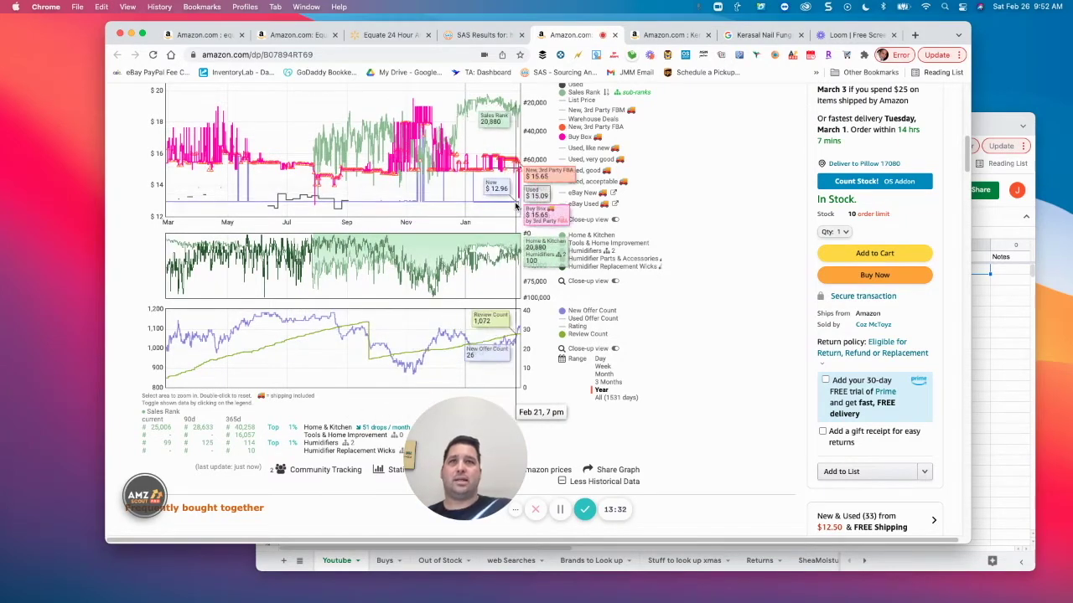
scroll(506, 208, "up", 4)
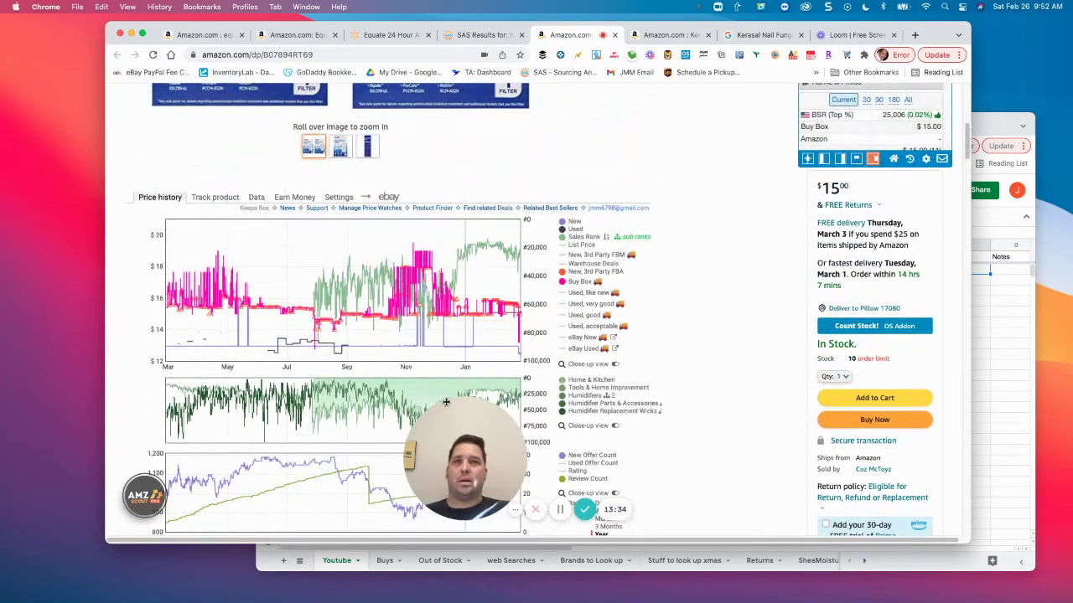
left_click_drag(492, 409, 744, 419)
scroll(569, 332, "up", 10)
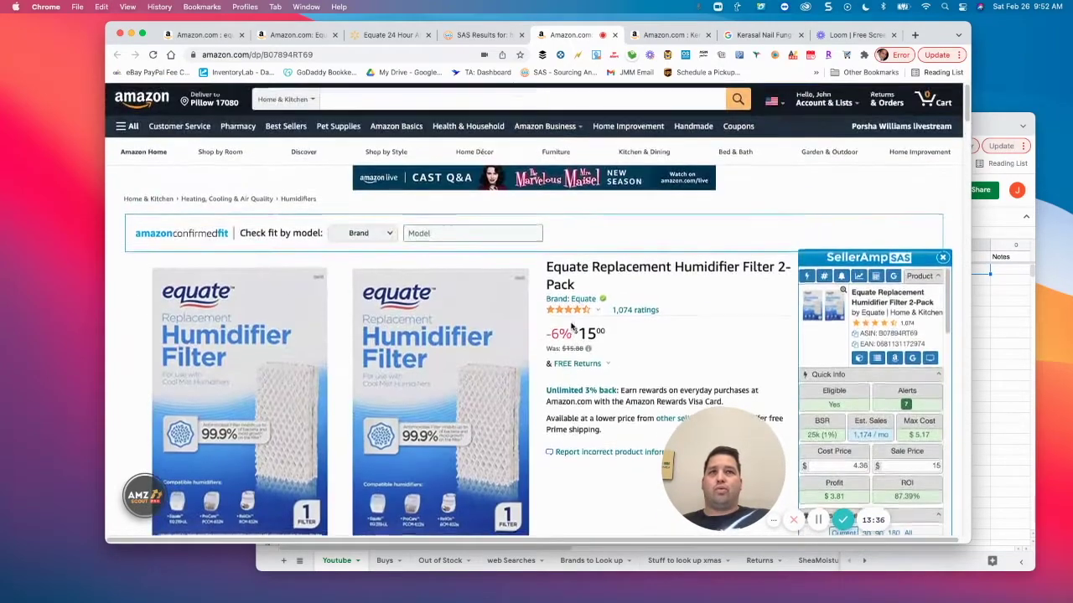
scroll(569, 332, "down", 6)
scroll(569, 331, "down", 7)
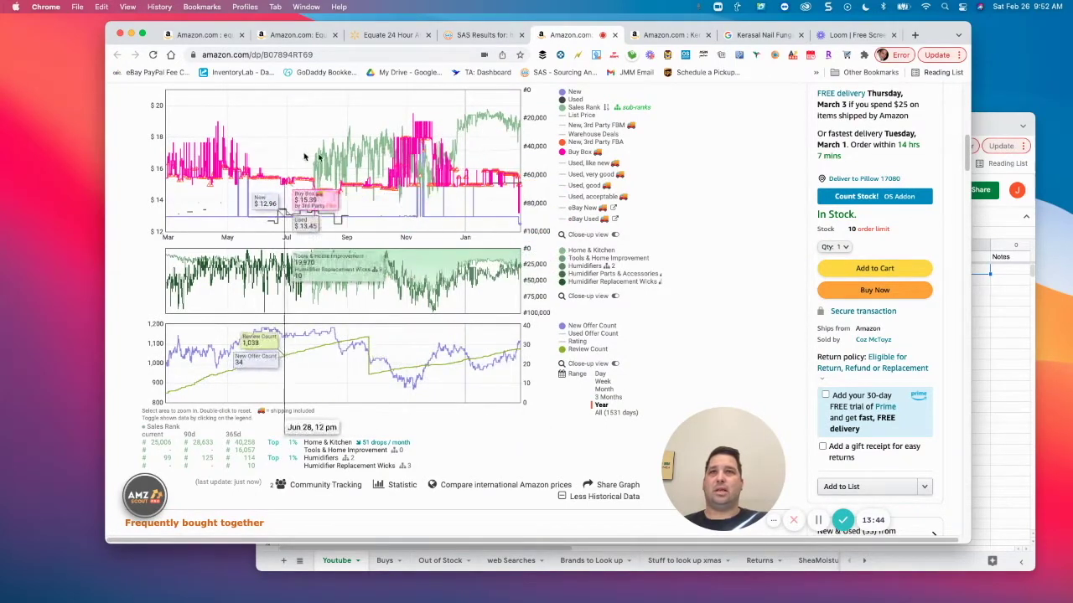
Show SellerAmp's 90-day averages: 28,634 BSR, $15.49 Buy Box, $15.34 lowest FBA.
scroll(641, 182, "up", 10)
scroll(402, 208, "down", 9)
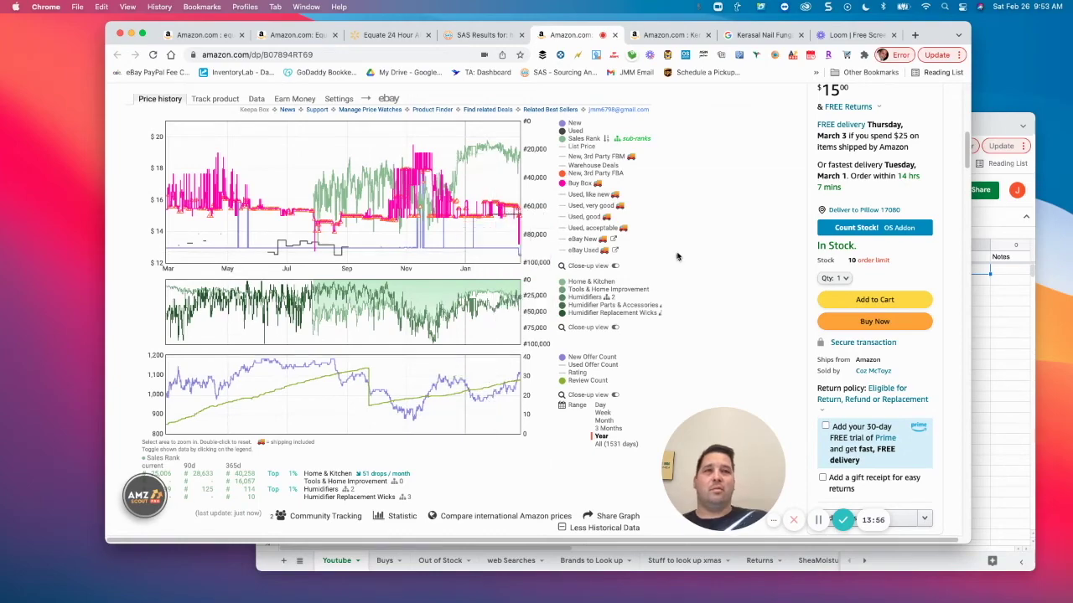
scroll(677, 257, "up", 5)
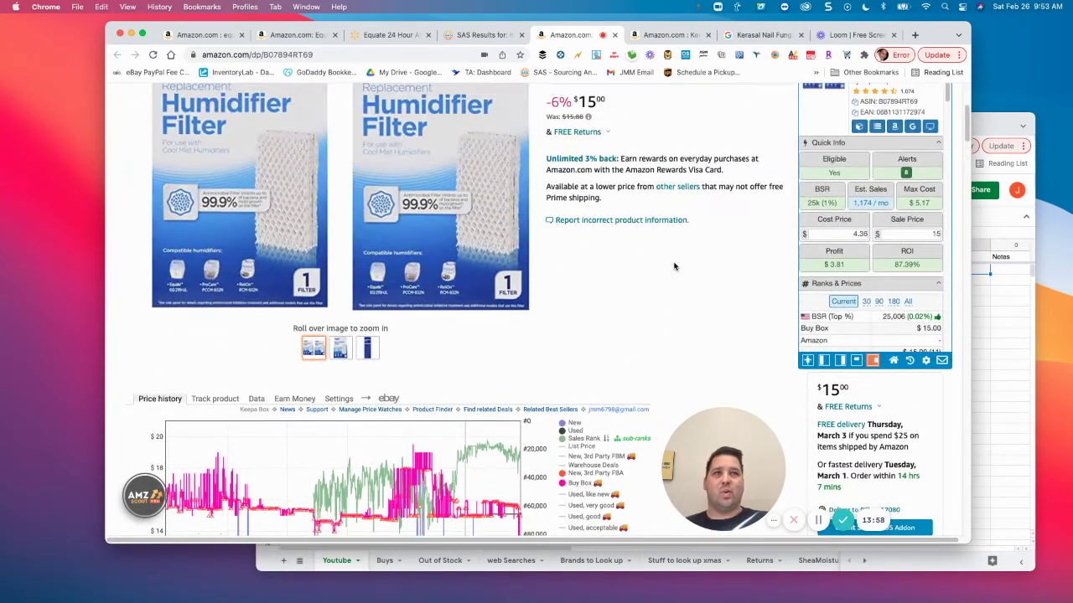
scroll(692, 294, "up", 2)
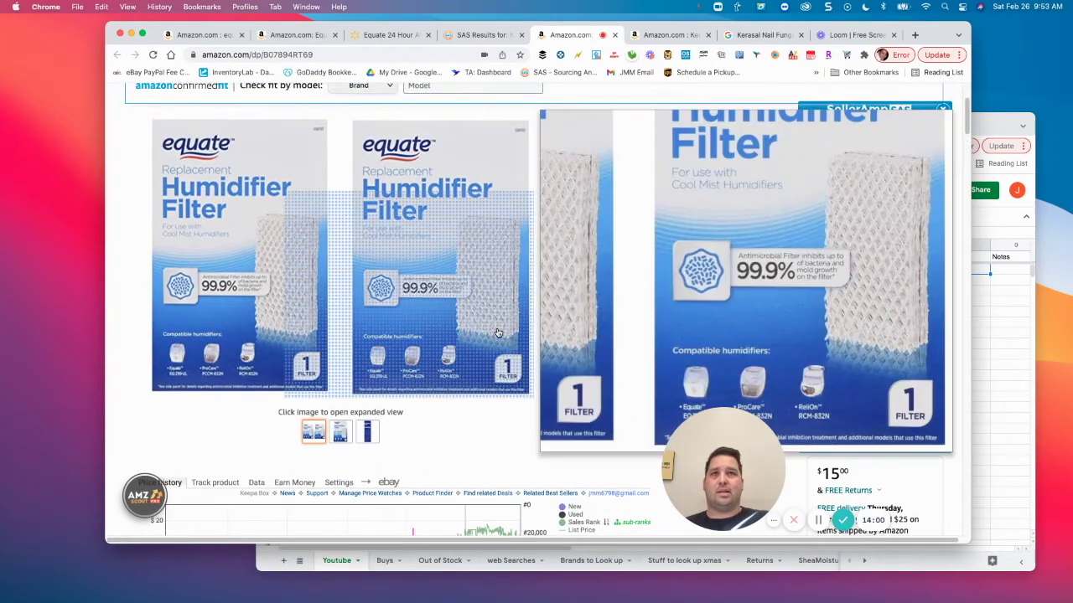
scroll(656, 363, "down", 10)
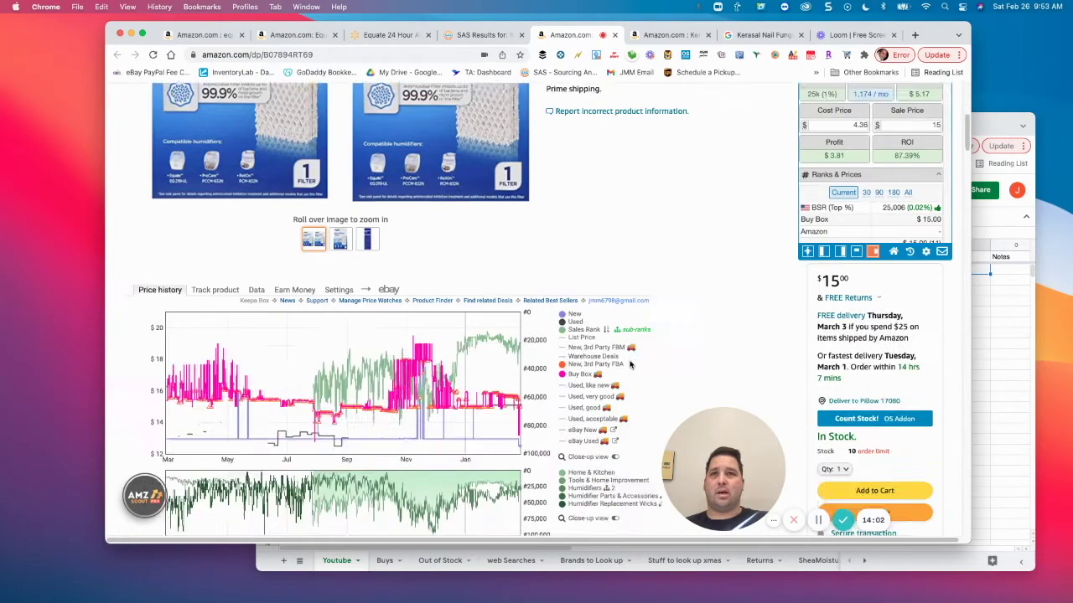
scroll(838, 251, "up", 9)
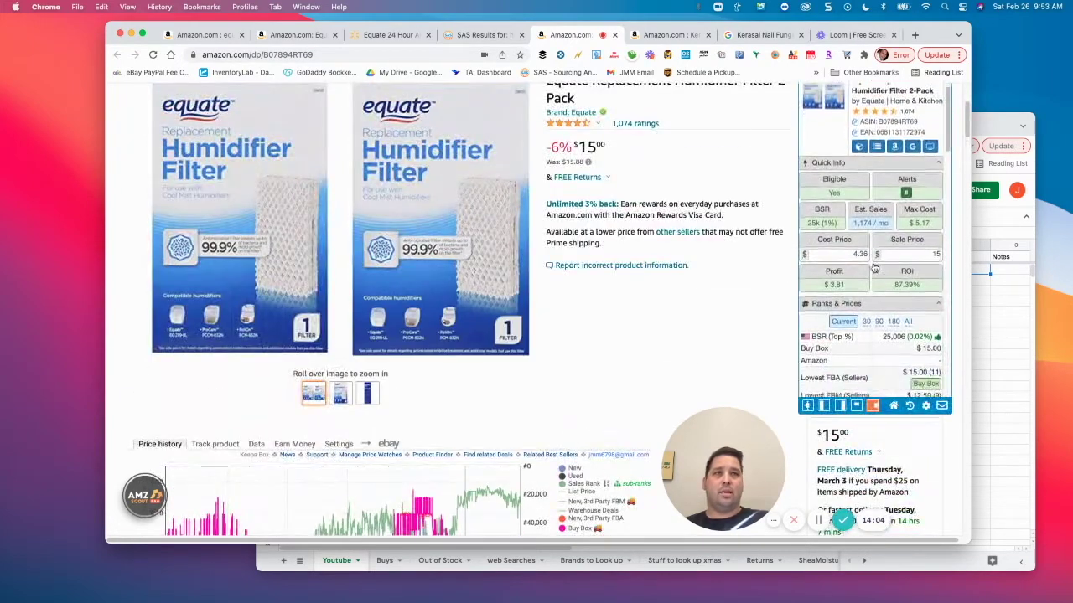
scroll(869, 264, "down", 3)
scroll(875, 273, "down", 3)
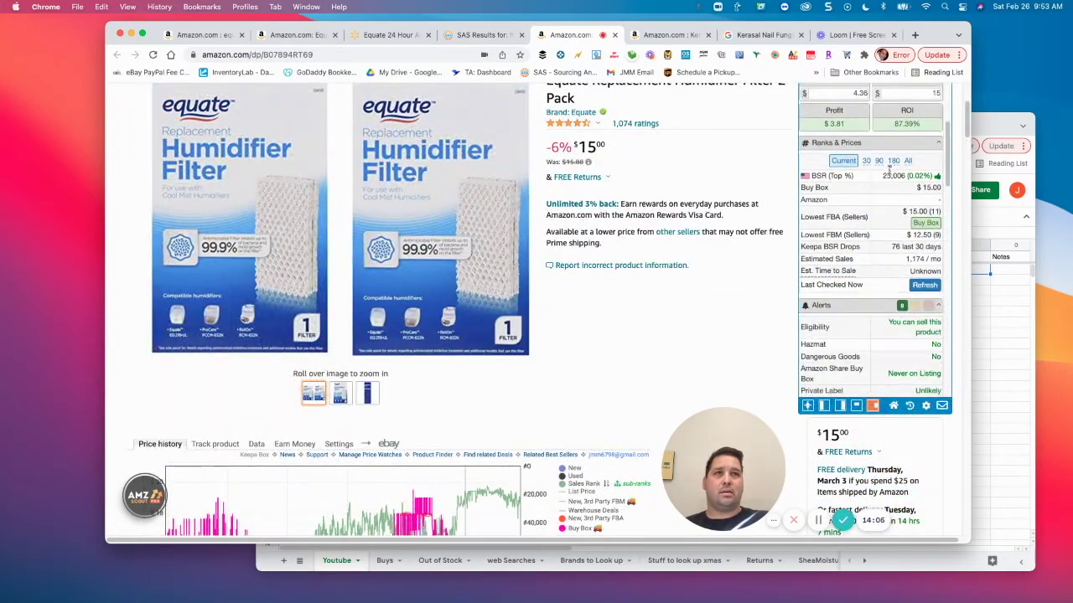
left_click(877, 161)
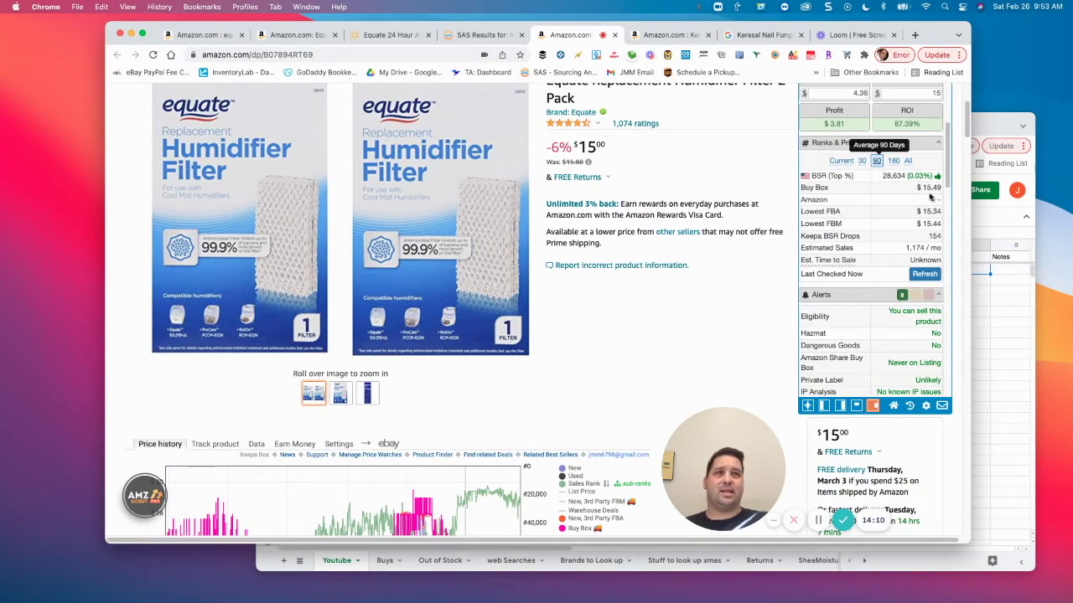
Compare the filter's 90-day average ranks and prices, then switch back to current values.
scroll(871, 386, "down", 2)
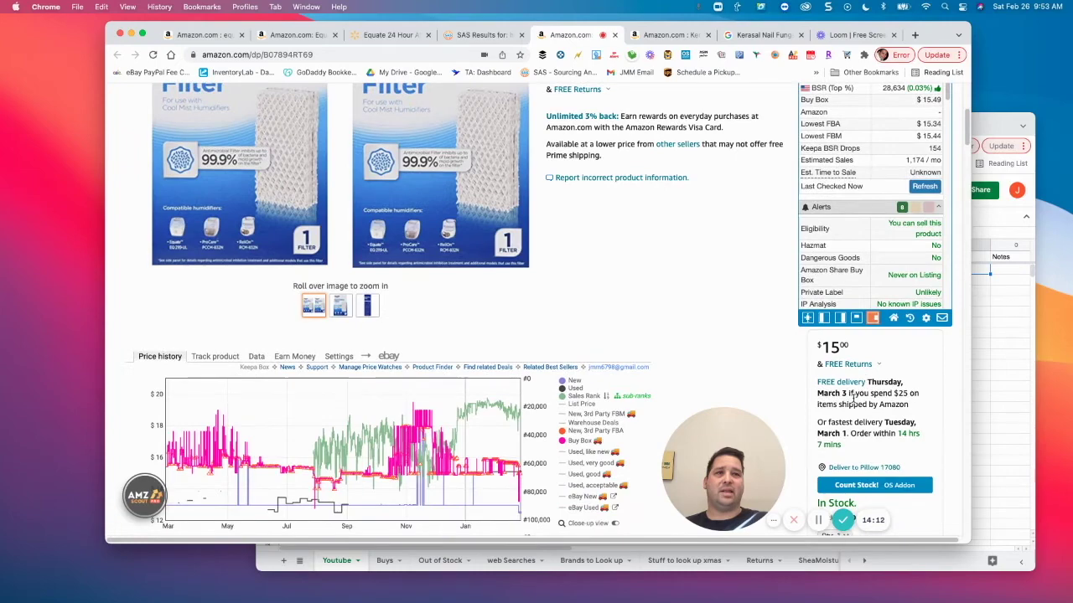
scroll(853, 400, "down", 3)
scroll(865, 375, "up", 6)
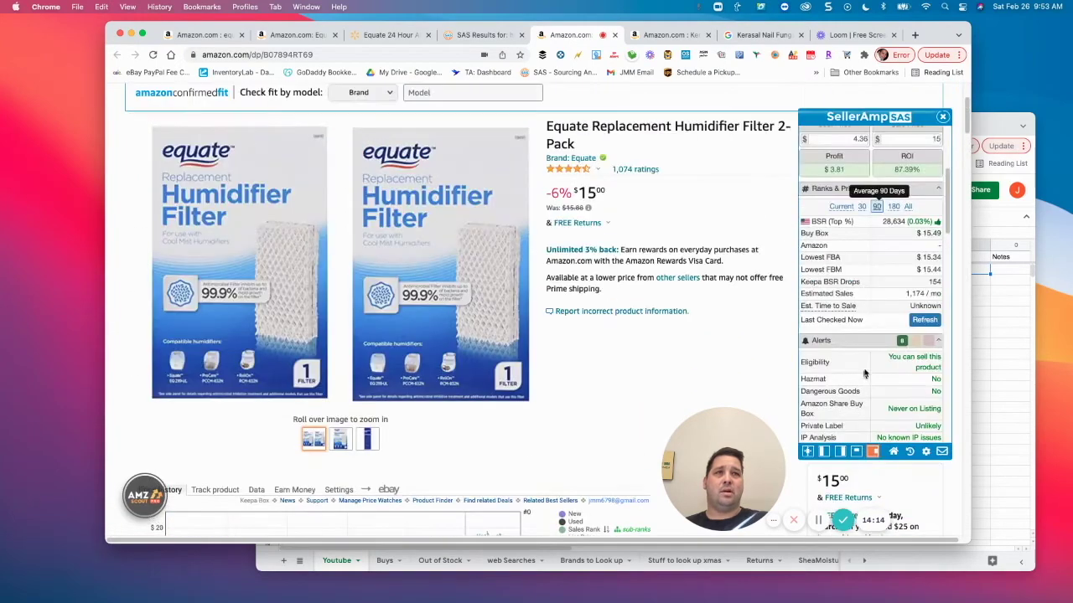
scroll(862, 272, "up", 1)
scroll(868, 273, "up", 1)
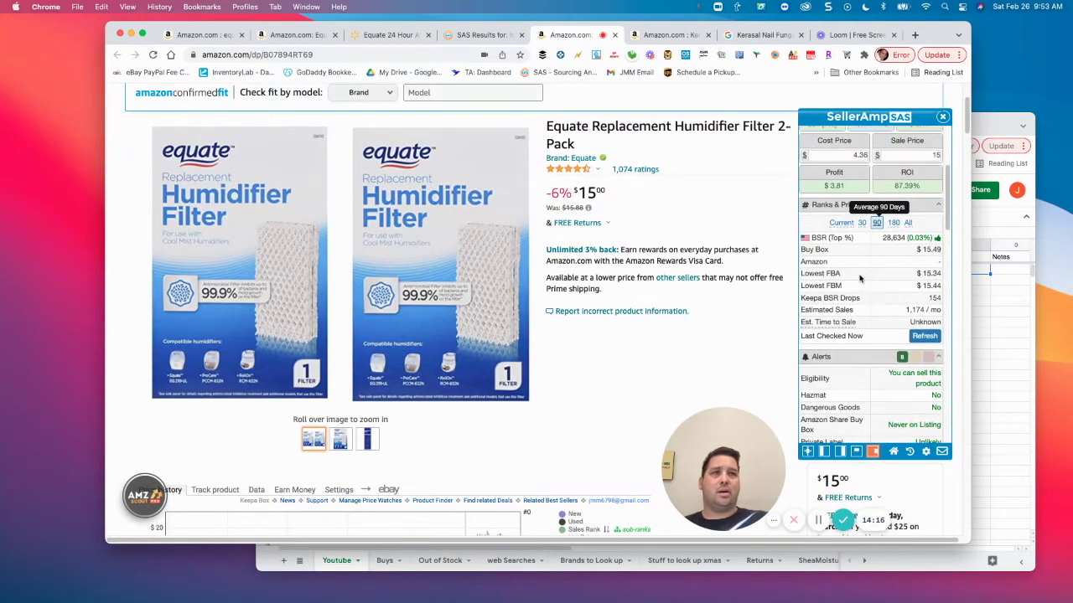
scroll(861, 277, "down", 3)
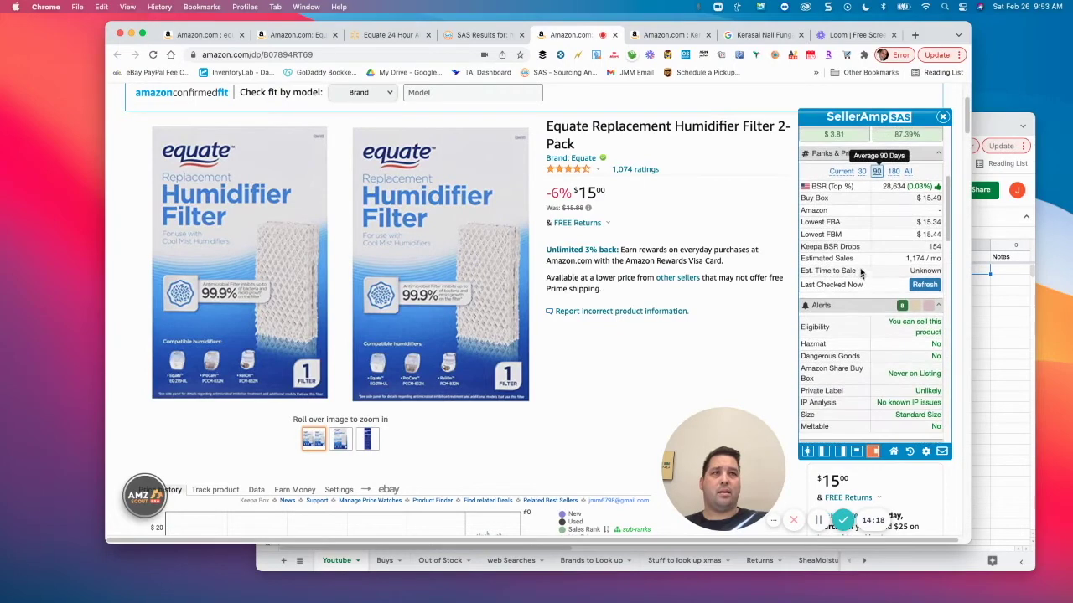
left_click(863, 171)
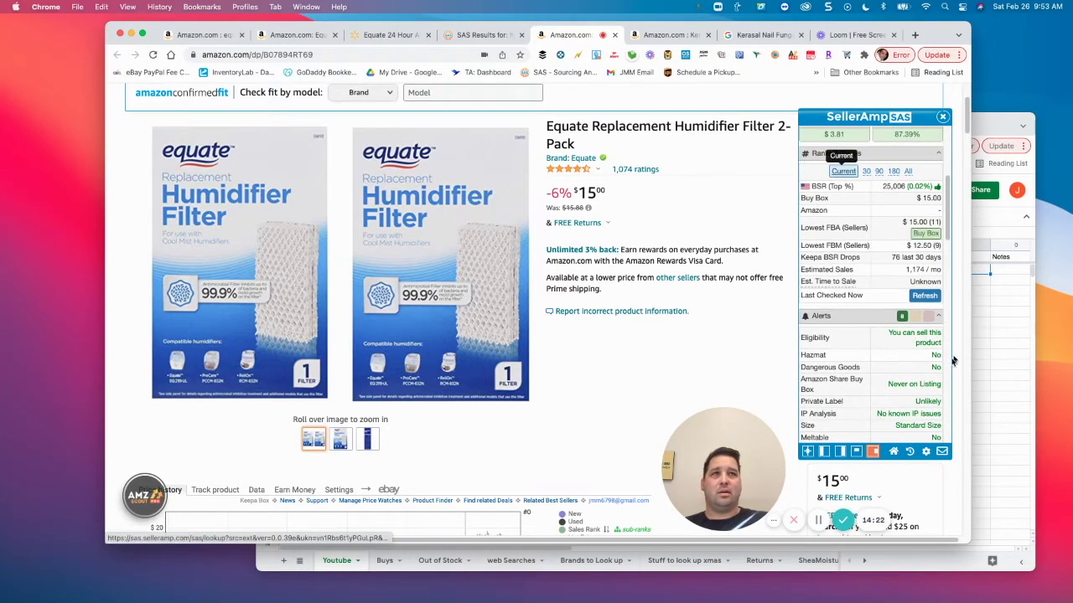
Scroll down the listing to Keepa and open its product Data section.
scroll(862, 311, "down", 10)
scroll(862, 311, "down", 5)
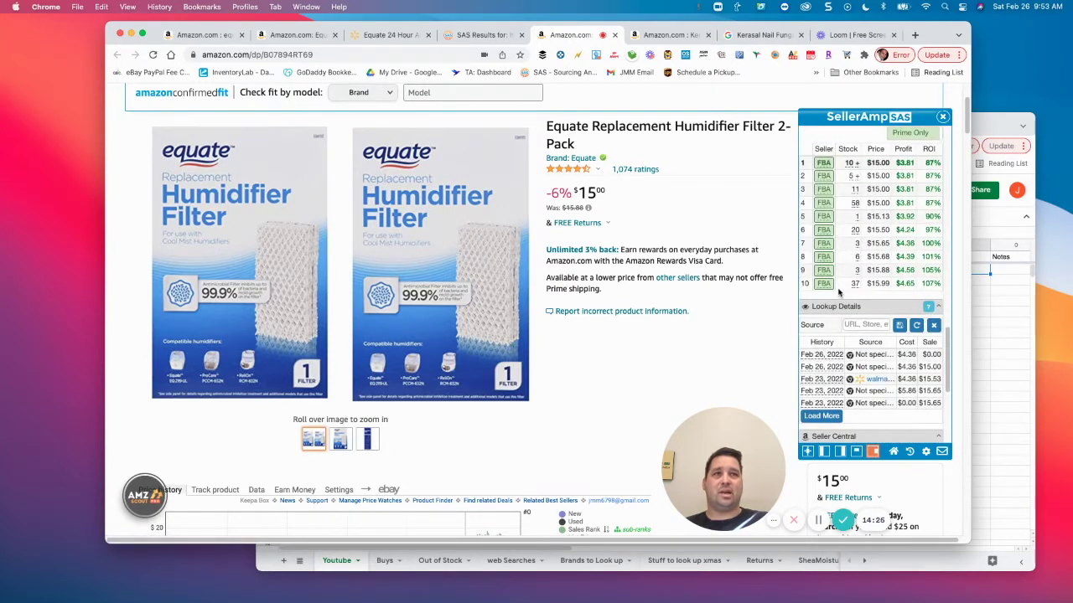
scroll(838, 291, "up", 10)
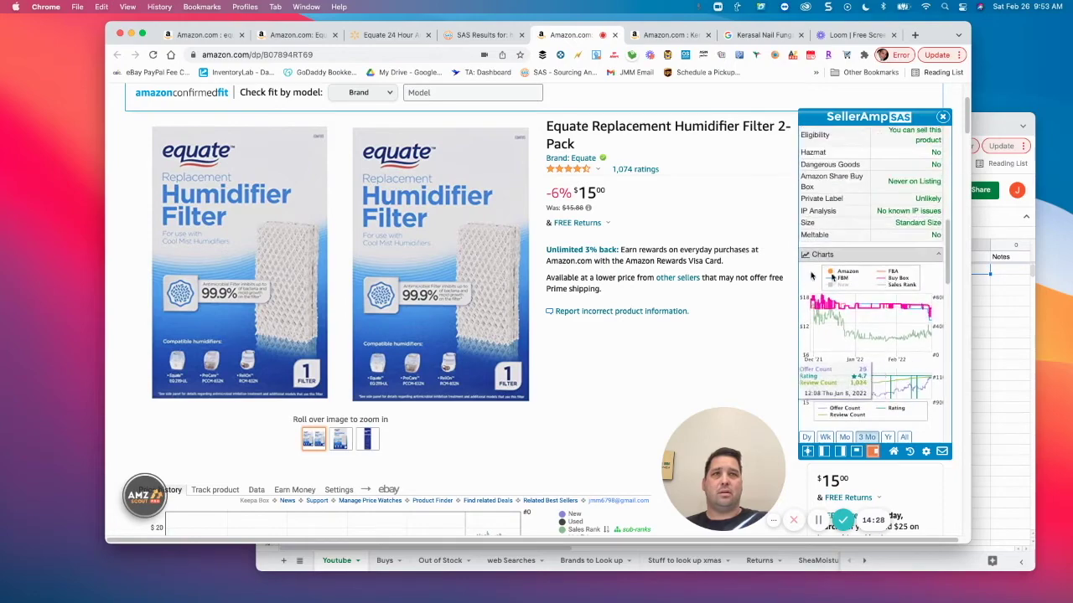
scroll(469, 369, "down", 5)
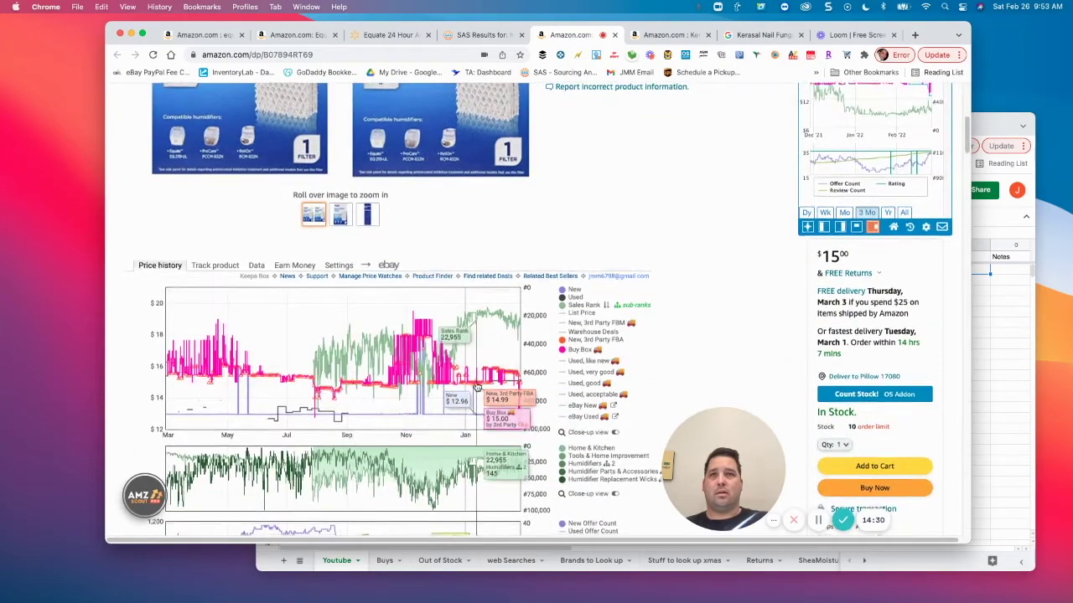
scroll(475, 387, "down", 3)
left_click(256, 145)
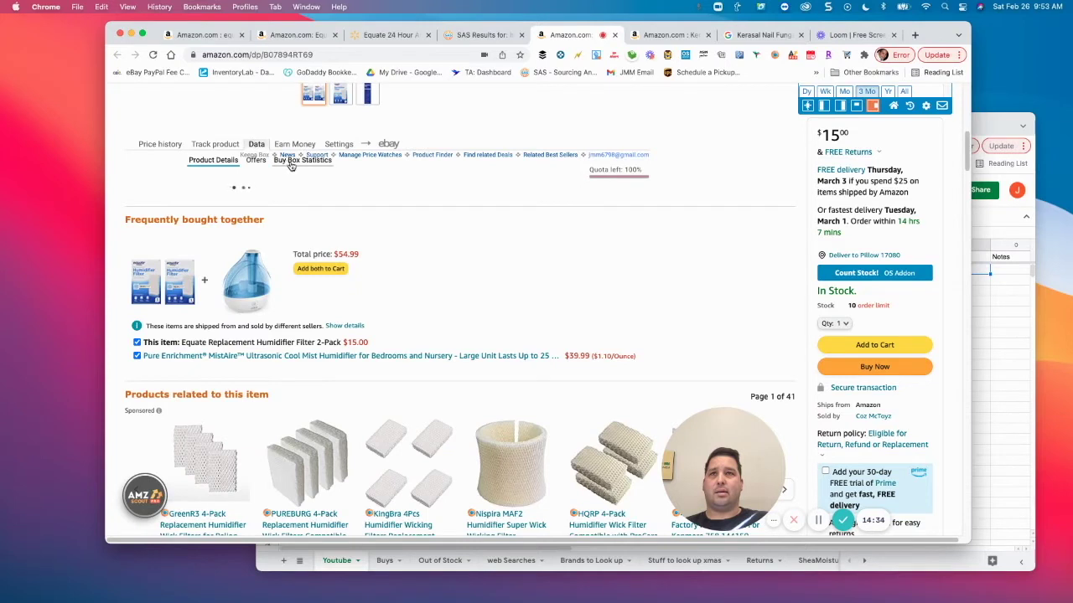
View Keepa's Offers data for the filter, then search Google for the product title.
left_click(256, 160)
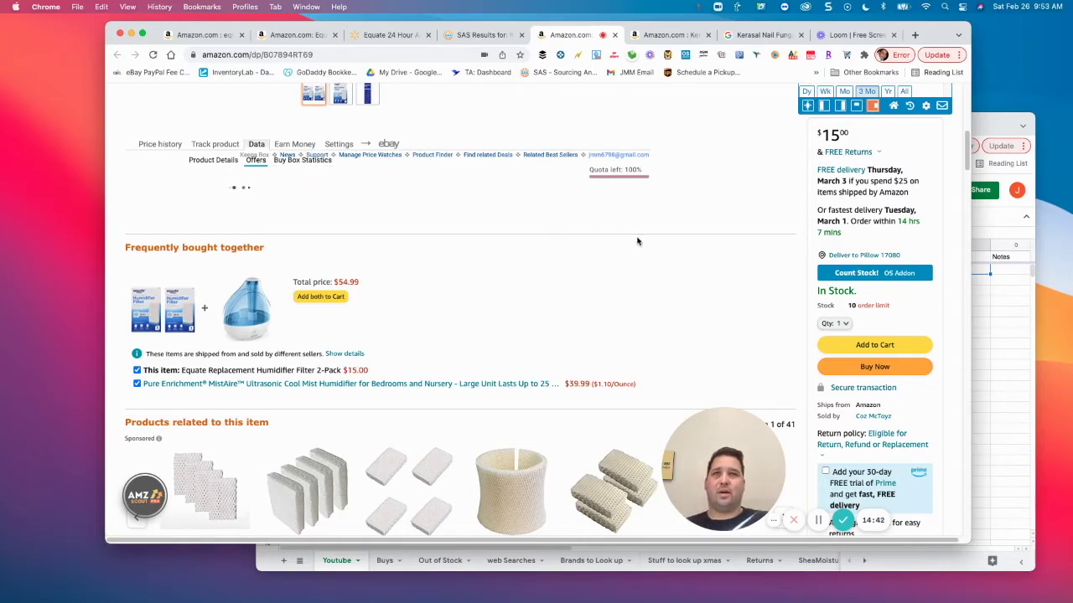
scroll(626, 248, "up", 3)
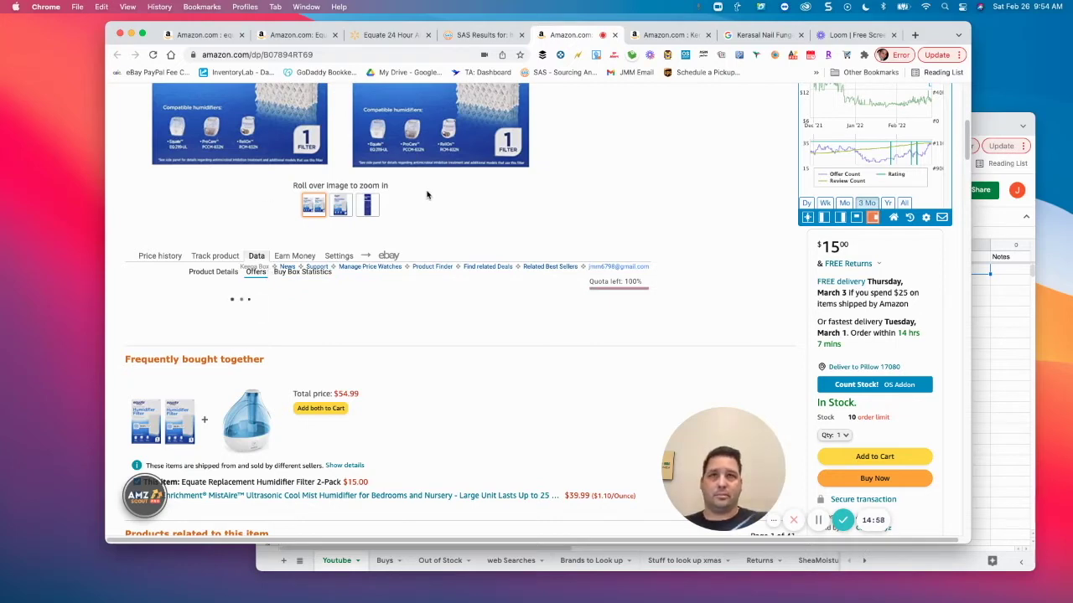
scroll(620, 247, "up", 5)
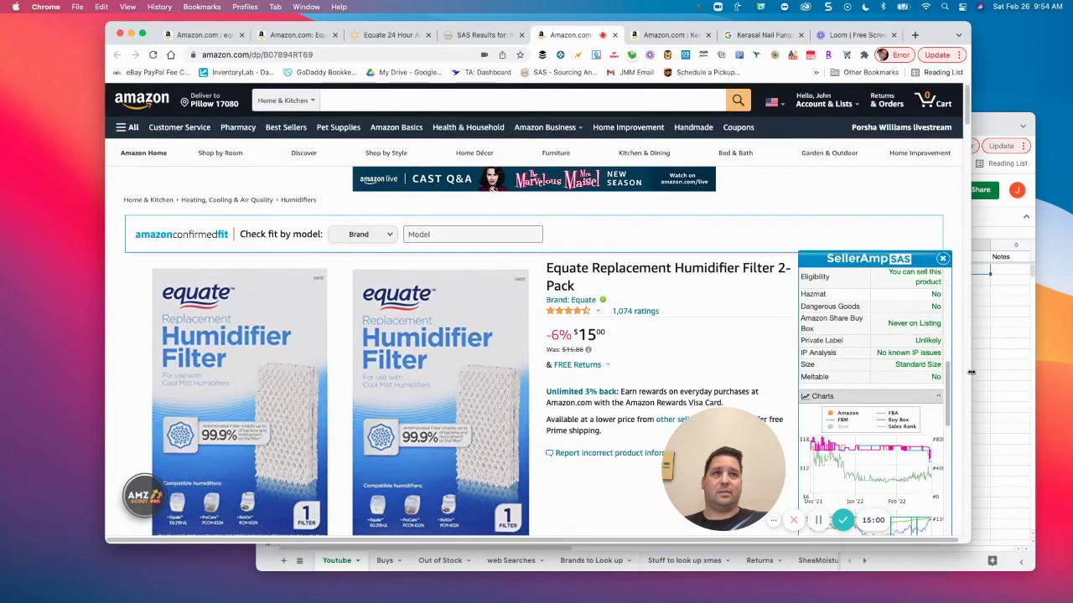
scroll(922, 369, "up", 5)
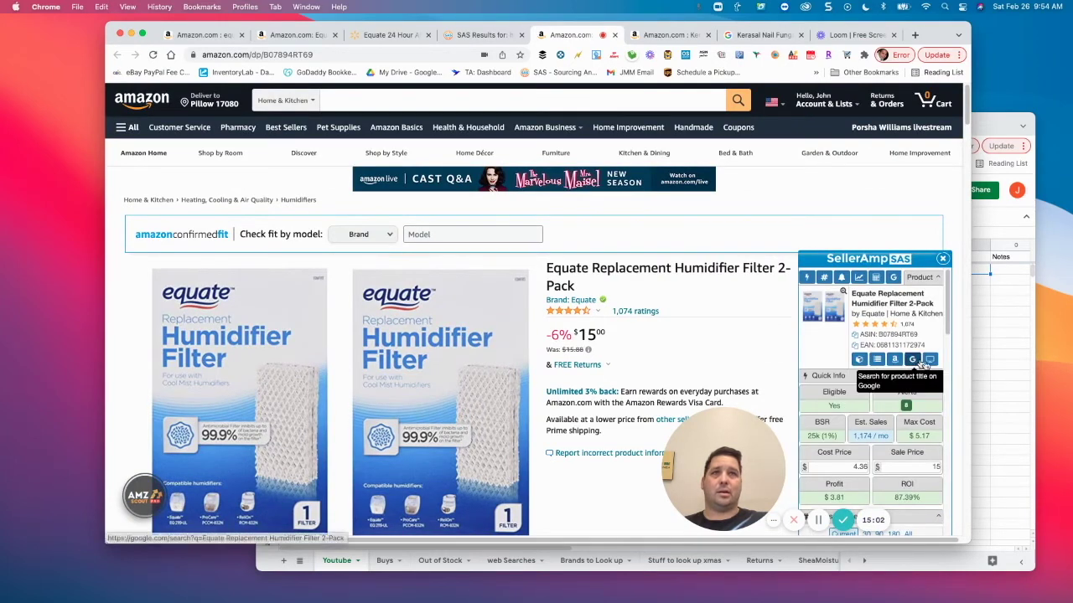
left_click(923, 362)
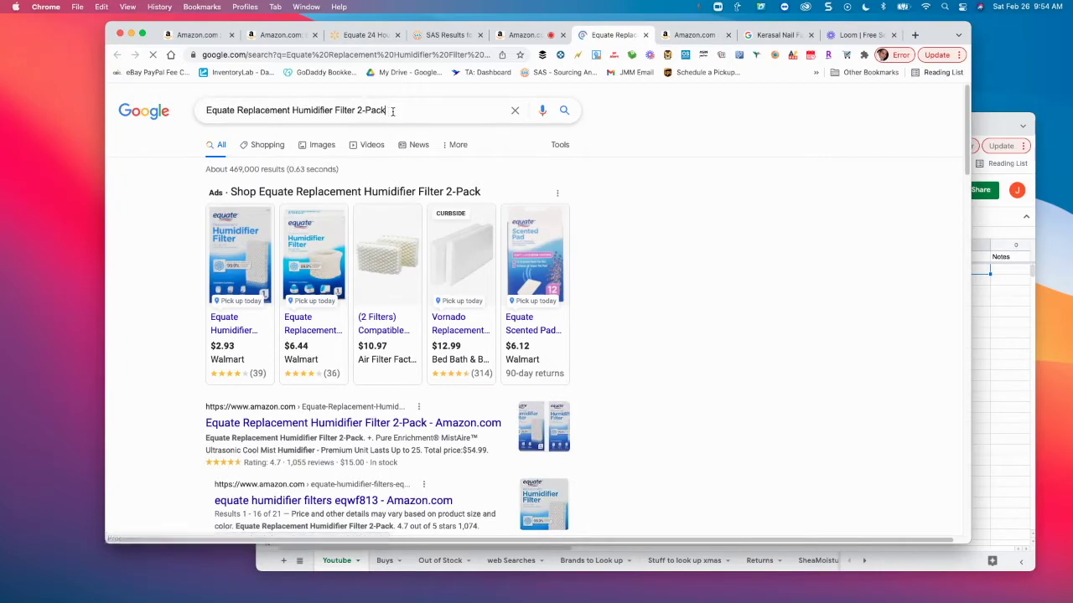
Search Google for the Equate humidifier filter without '2-Pack' and open the Walmart.com result.
left_click(389, 111)
key("BackSpace")
key("BackSpace")
key("BackSpace")
key("BackSpace")
key("BackSpace")
key("BackSpace")
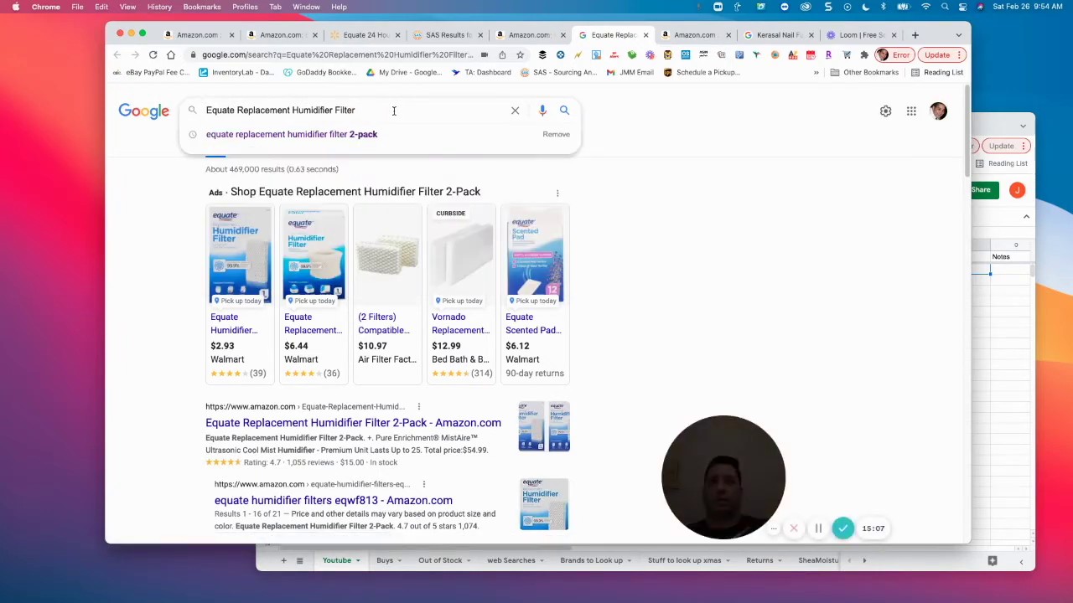
key("Return")
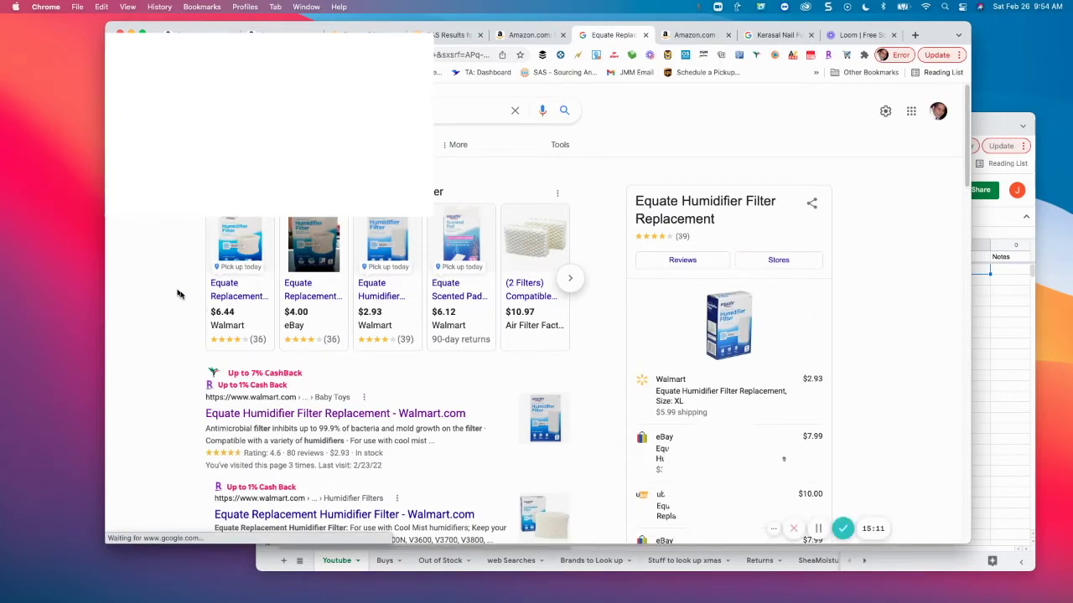
left_click(373, 415)
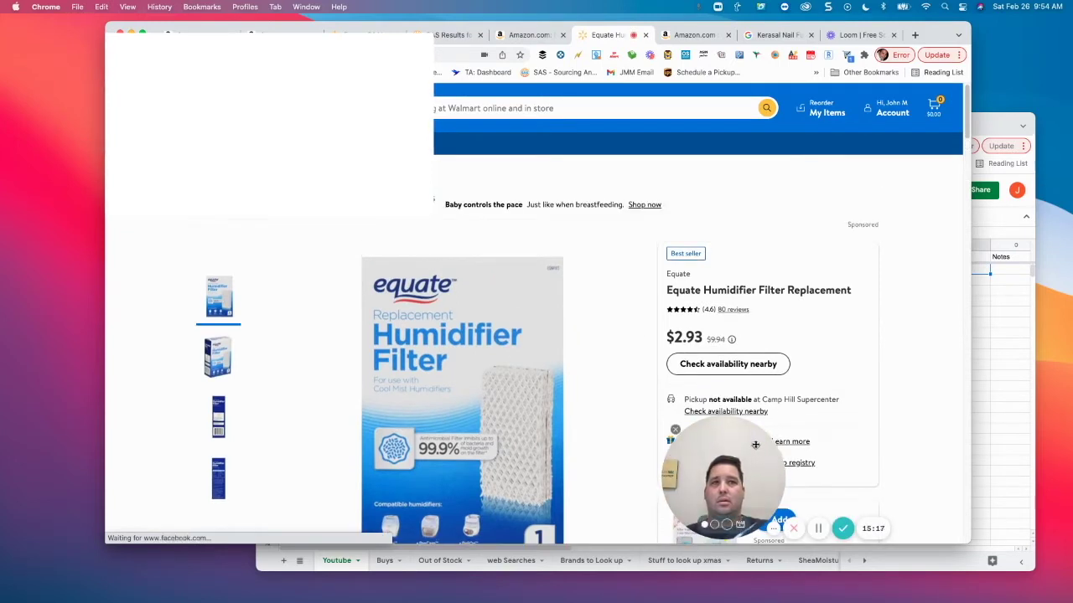
Check the Walmart listing: Best seller at $2.93, rated 4.6 from 80 reviews.
left_click_drag(752, 445, 834, 411)
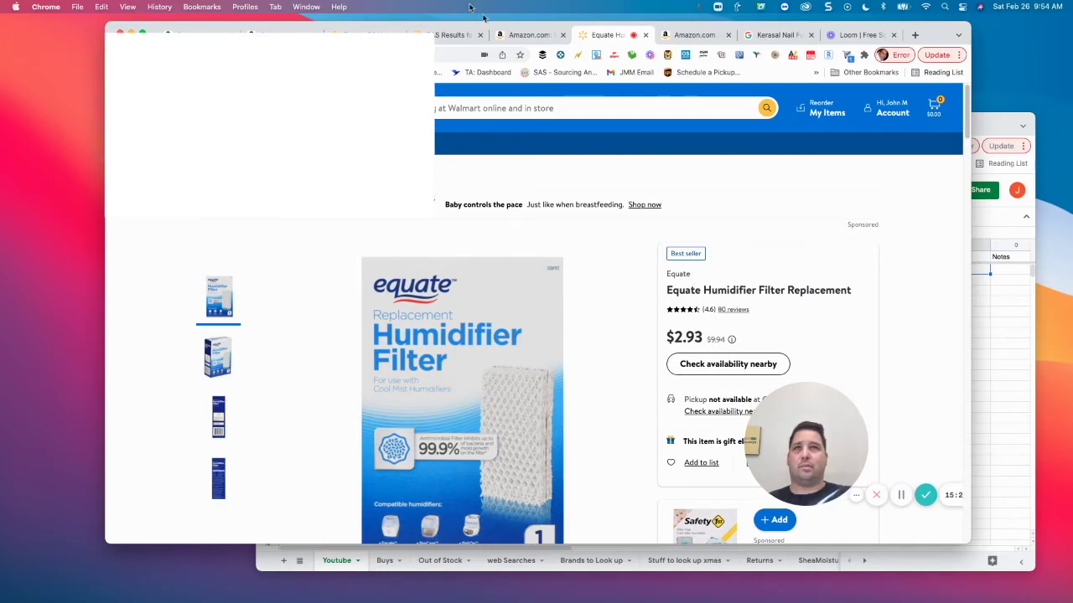
Back on the Amazon filter page, change SellerAmp's cost price from 4.36 to 6.00.
left_click(542, 37)
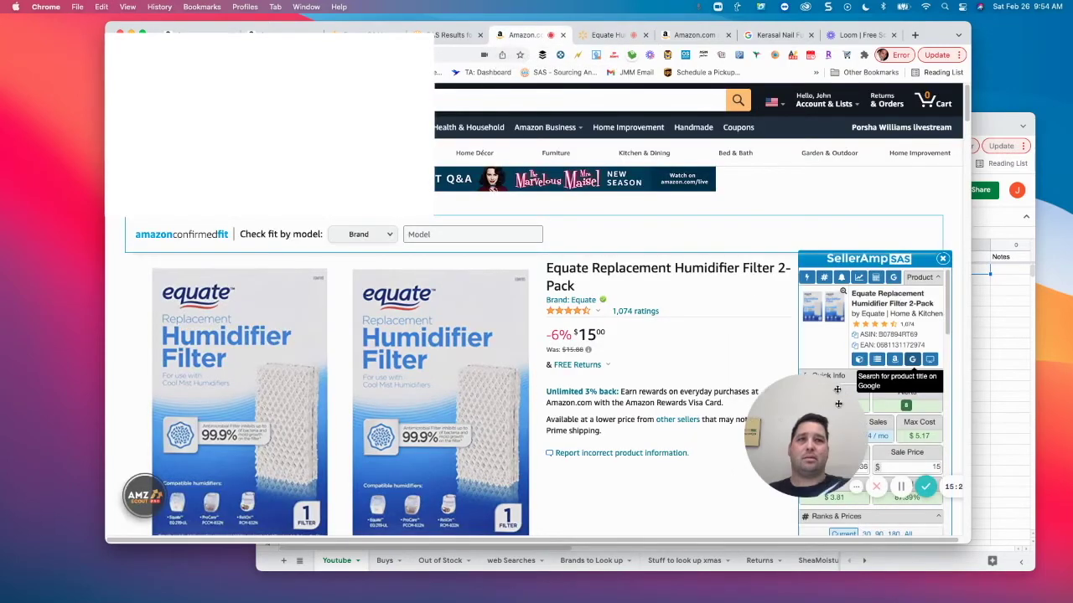
left_click_drag(838, 404, 712, 438)
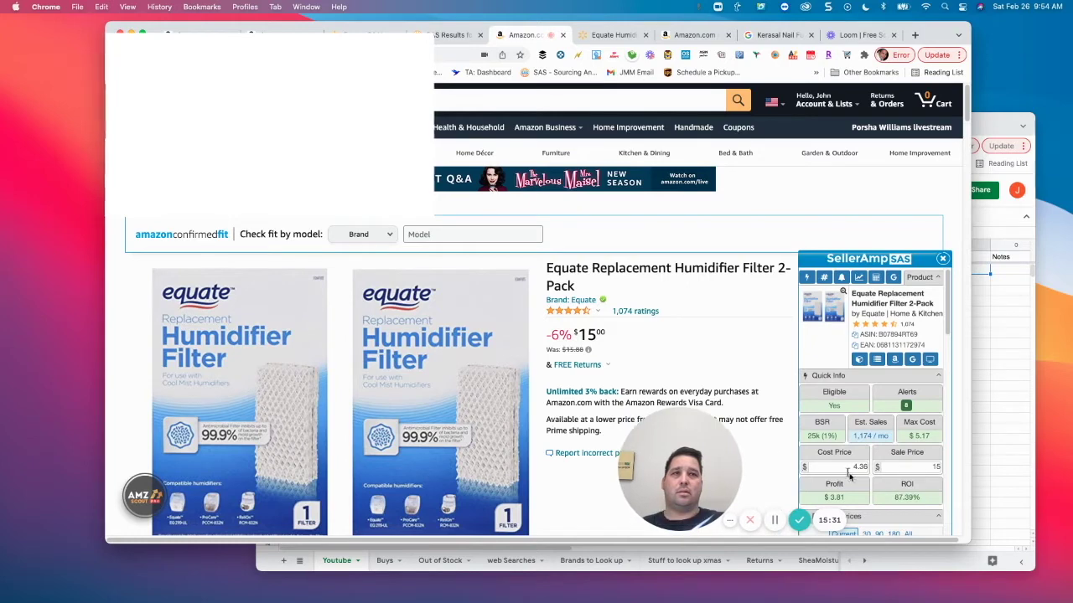
left_click(866, 469)
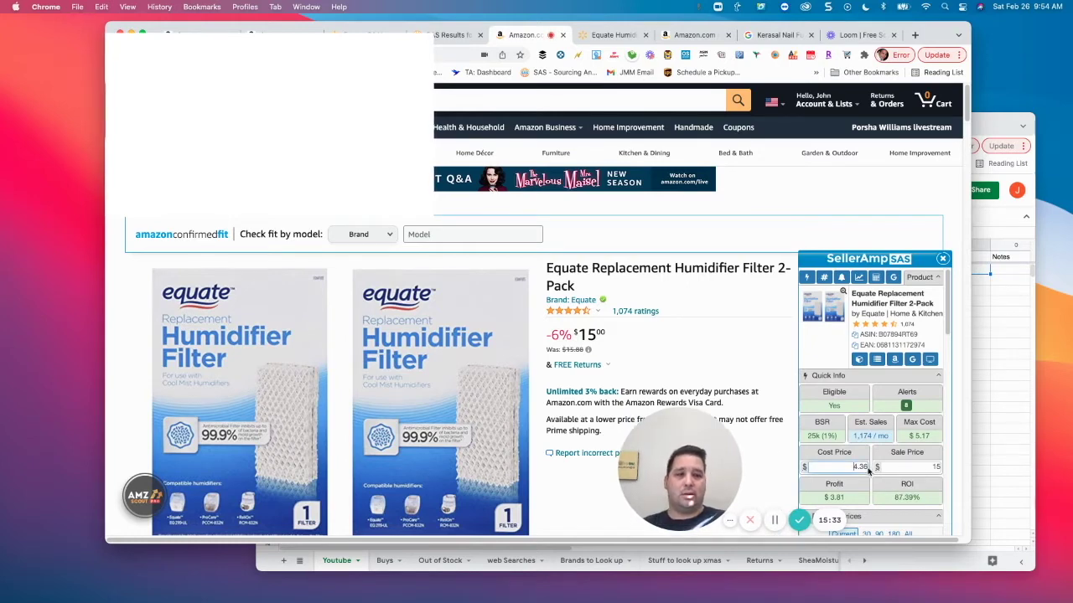
key("BackSpace")
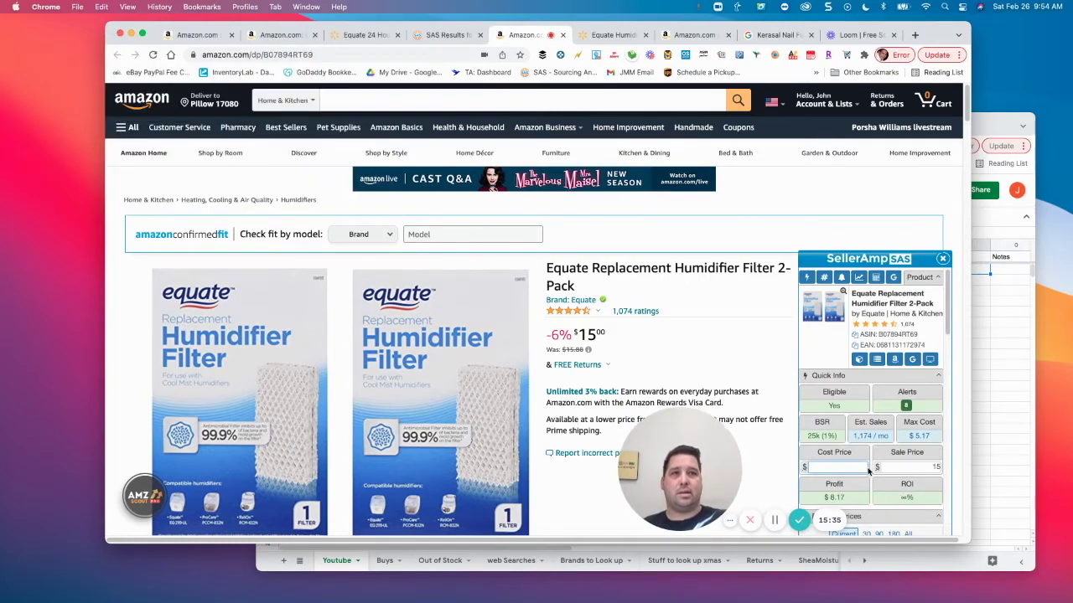
type("6.00")
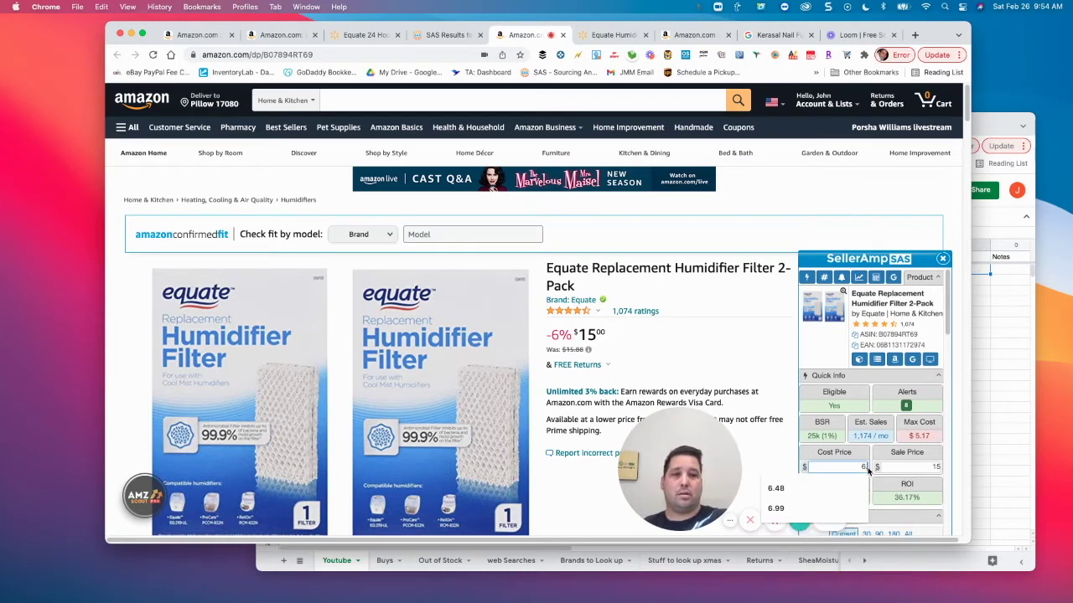
left_click(919, 467)
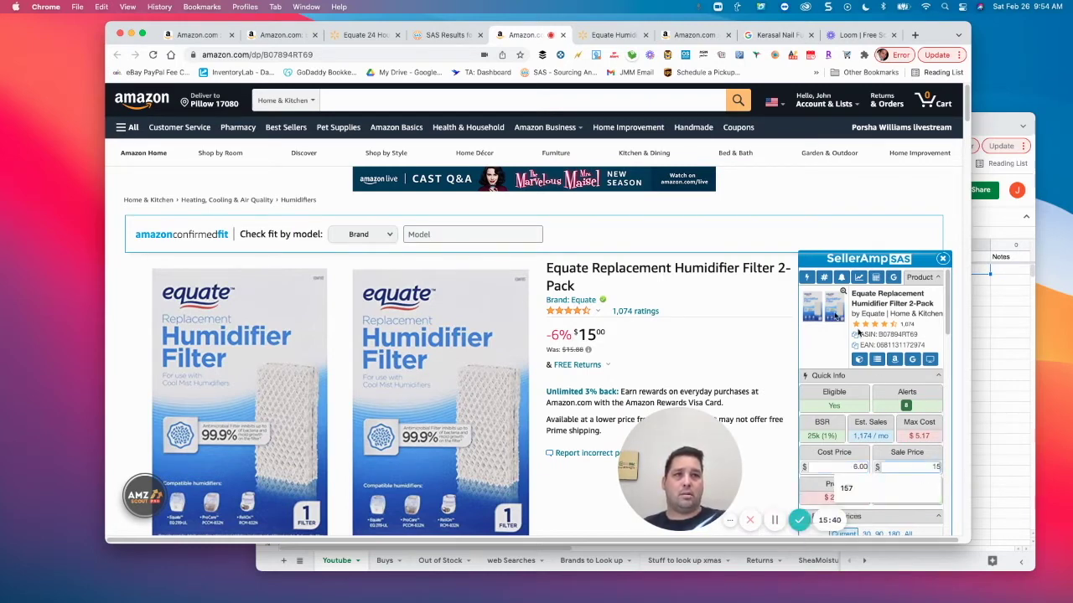
Review the resulting $2.17 profit and 36.17% ROI across Quick Info, Offers and Lookup Details.
left_click(802, 206)
mouse_move(859, 372)
scroll(859, 372, "down", 2)
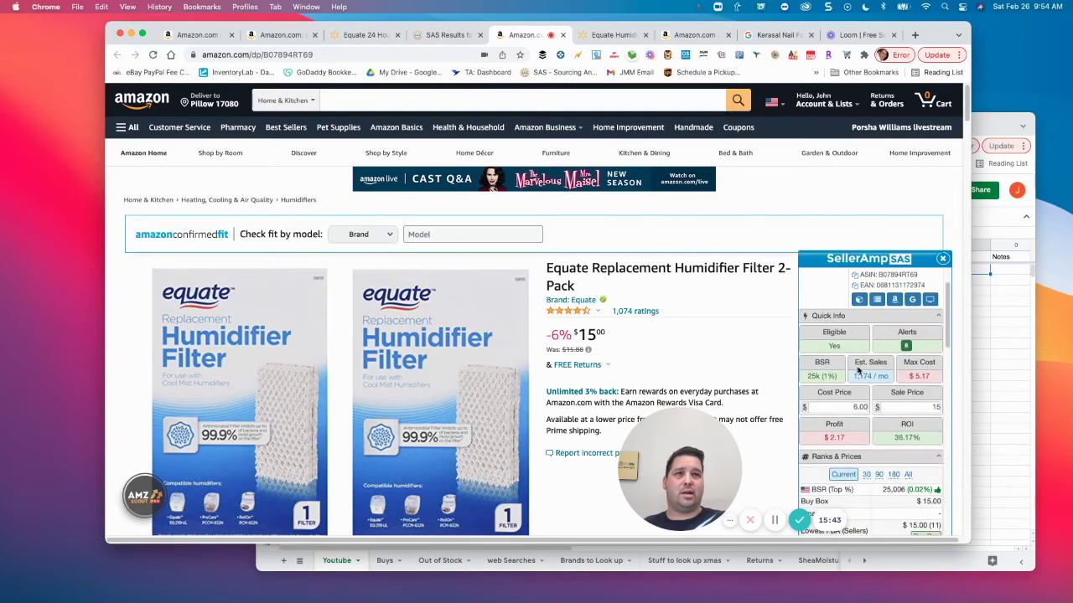
scroll(901, 461, "down", 1)
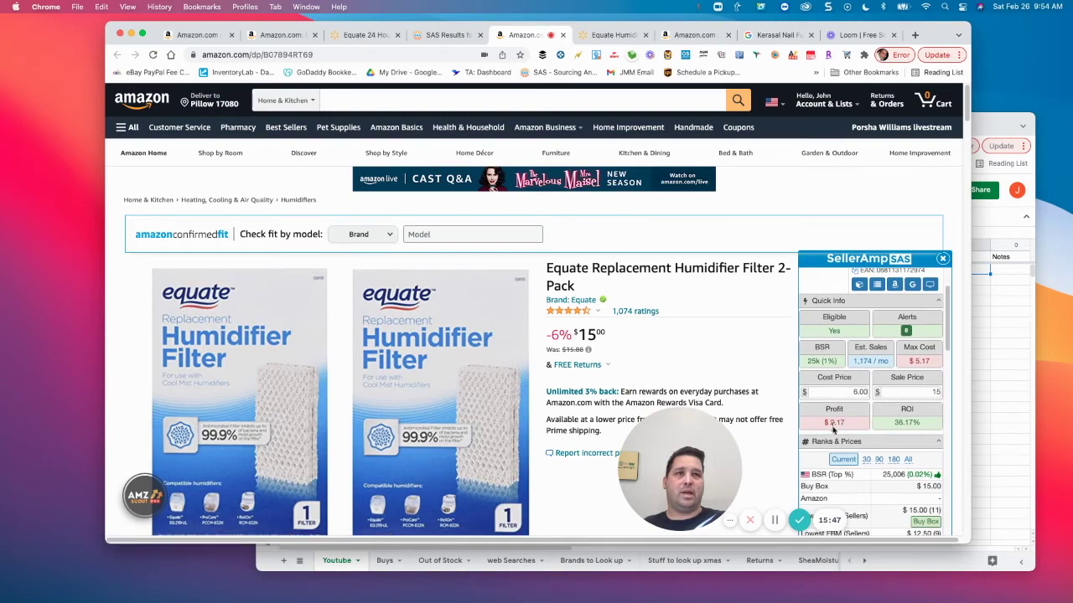
scroll(872, 434, "down", 1)
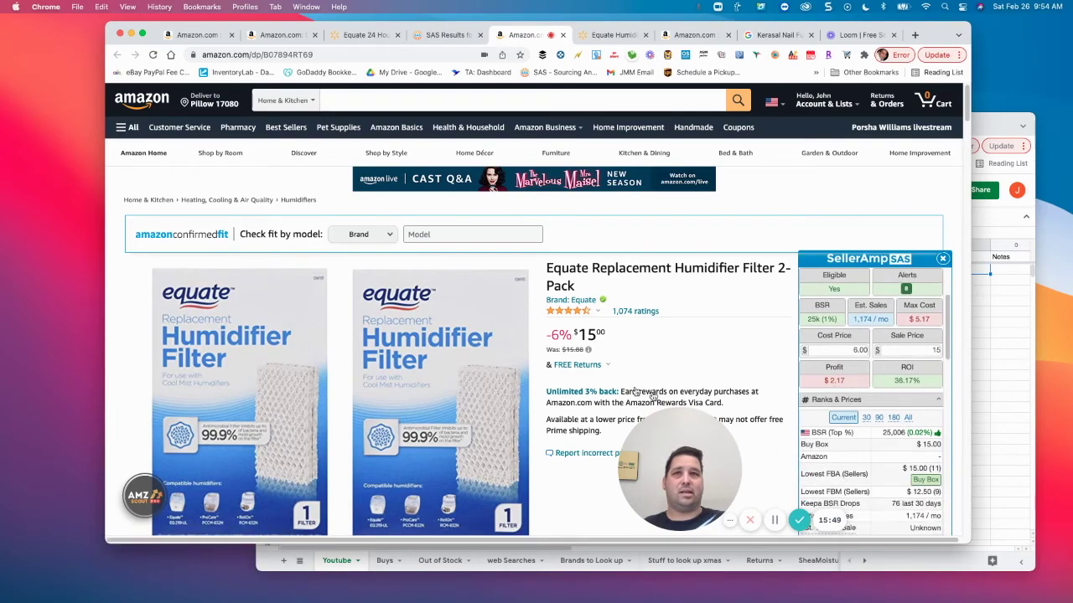
mouse_move(485, 391)
scroll(880, 251, "down", 5)
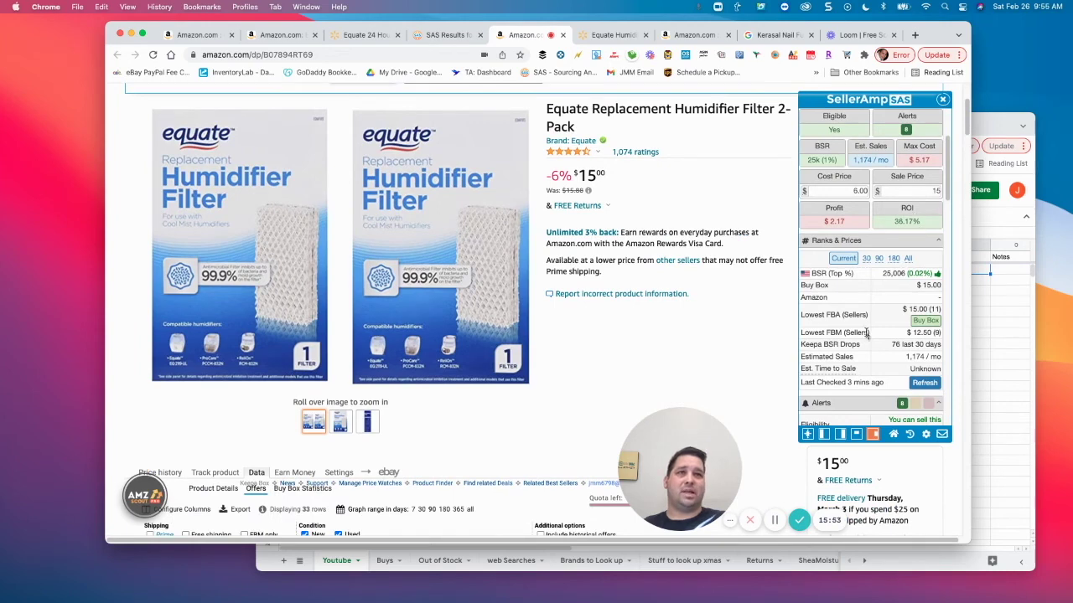
scroll(867, 334, "down", 10)
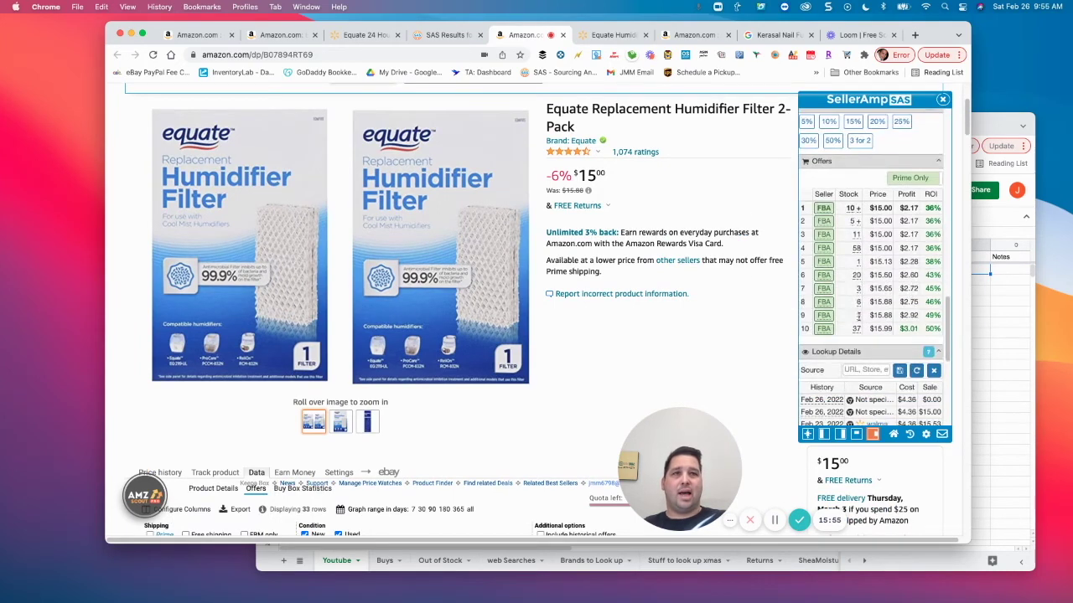
scroll(895, 311, "up", 5)
scroll(893, 308, "up", 10)
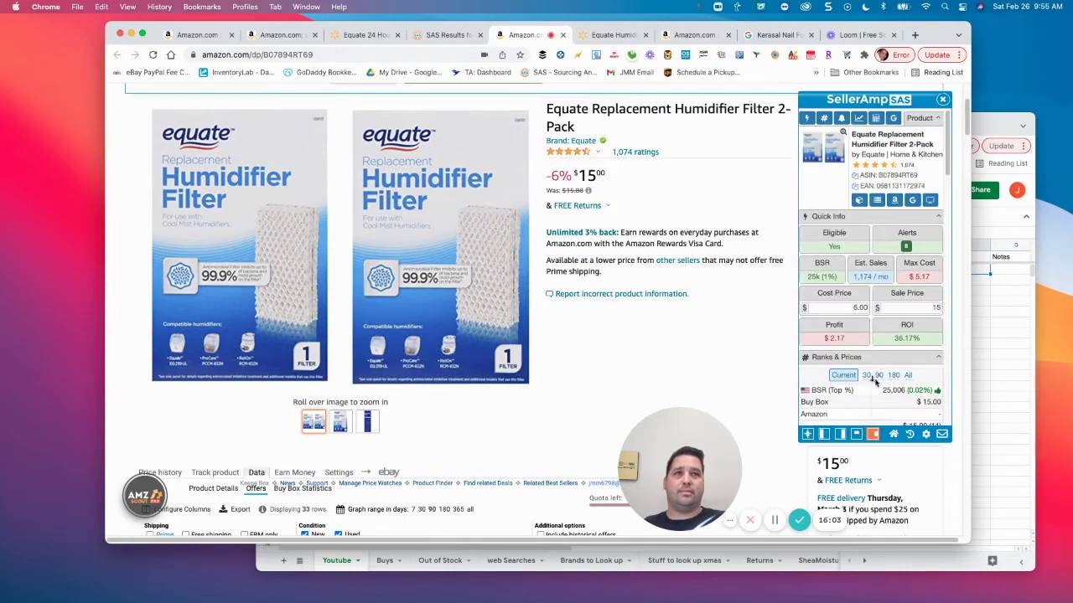
scroll(874, 379, "down", 1)
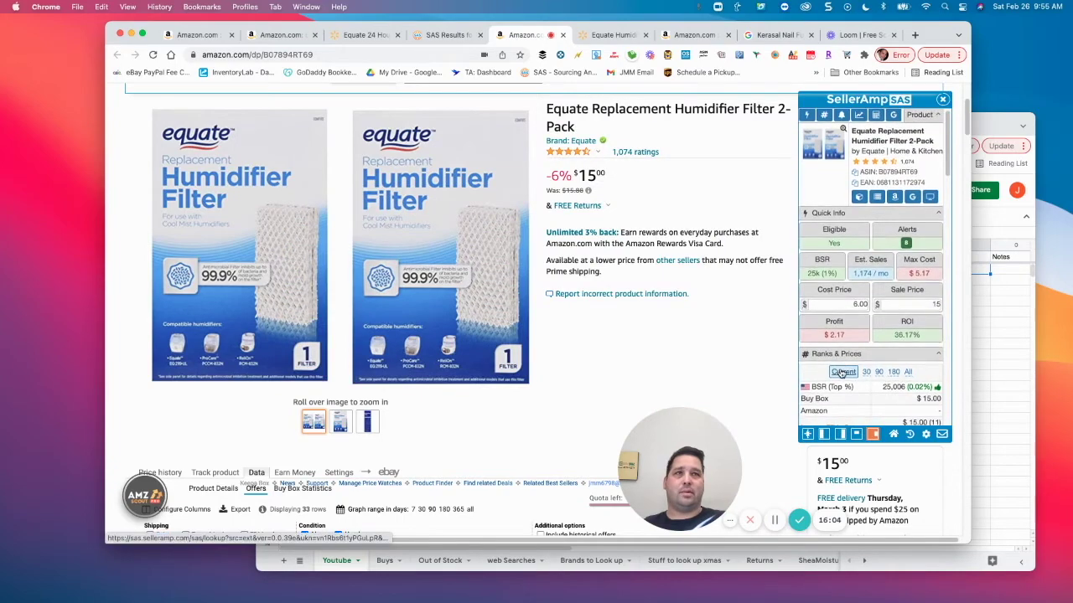
left_click(428, 38)
scroll(490, 450, "down", 3)
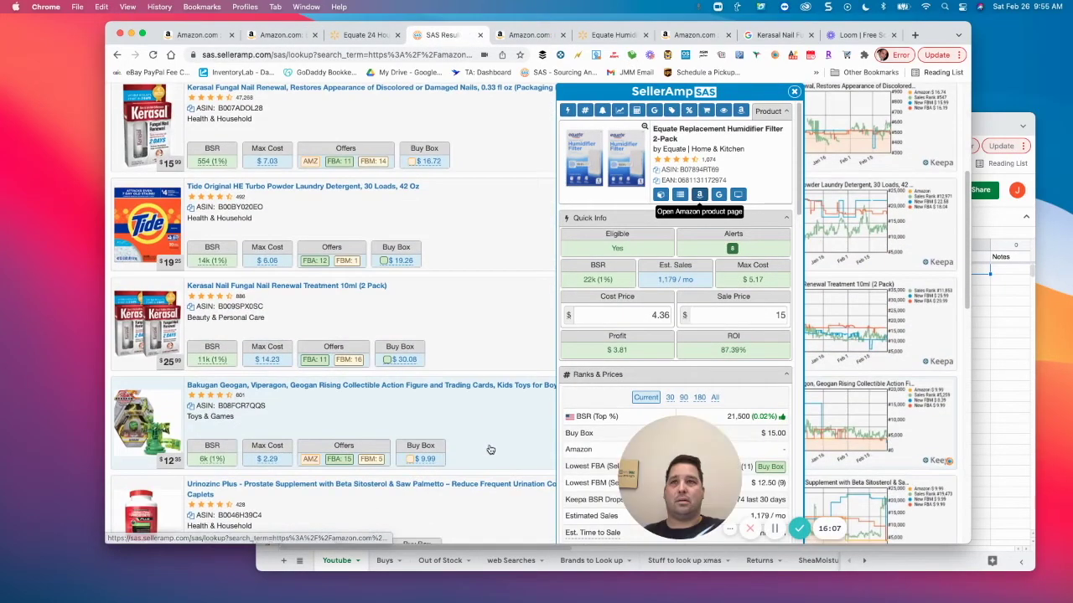
scroll(491, 450, "down", 6)
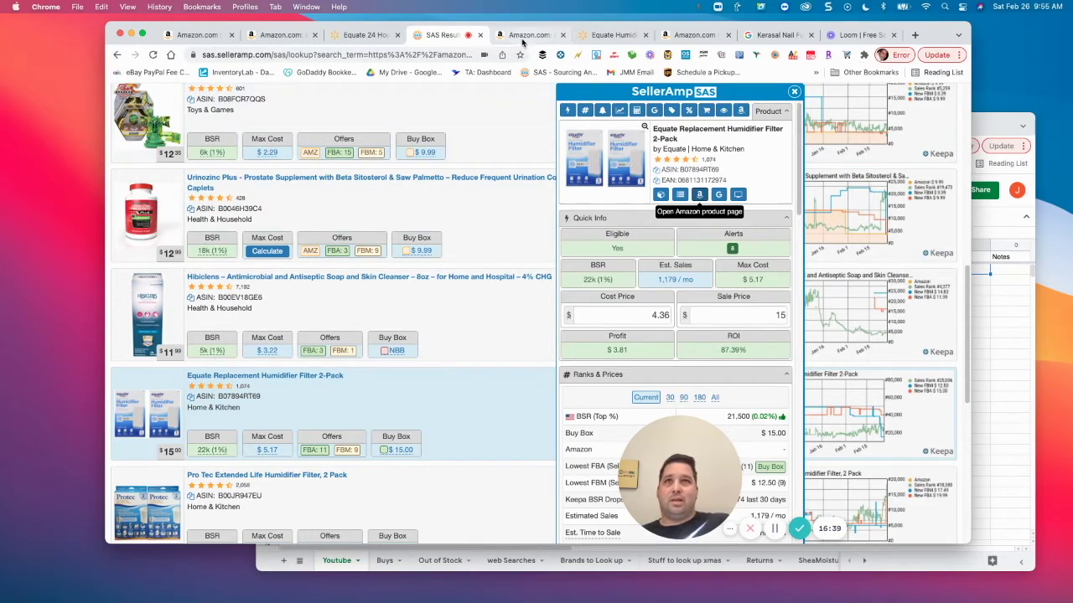
left_click(361, 36)
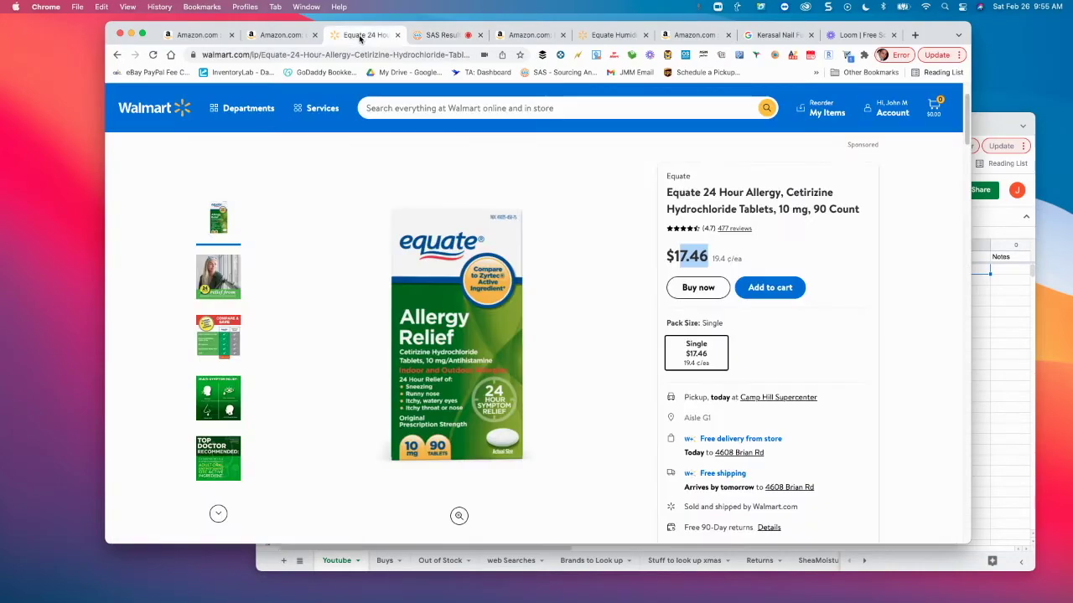
left_click(448, 35)
left_click(517, 38)
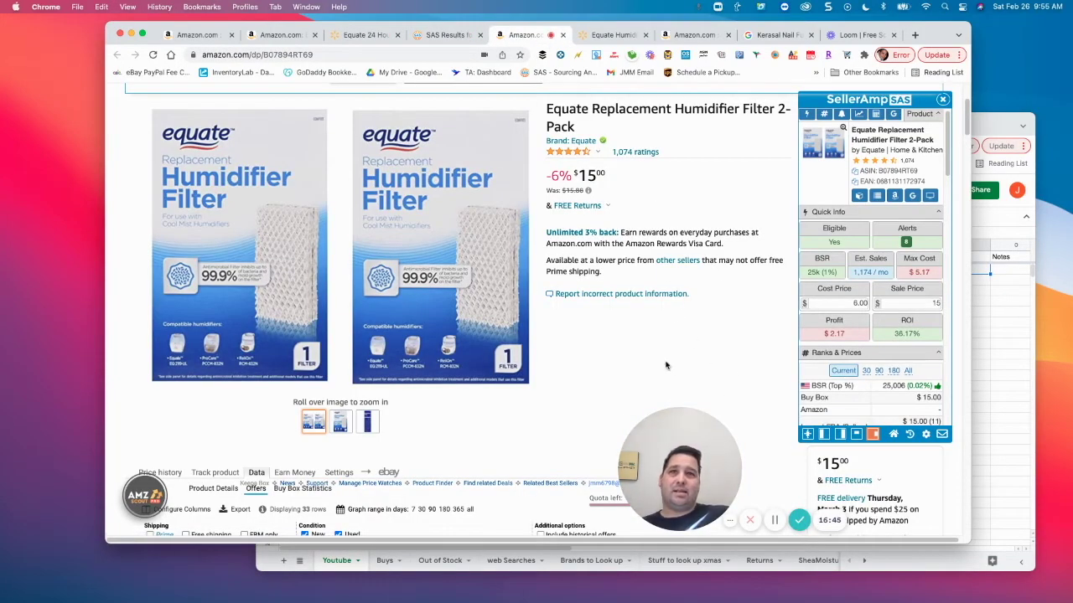
Exclude used offers so Keepa's offers table lists new-condition offers only.
scroll(667, 366, "down", 3)
scroll(666, 365, "up", 4)
scroll(663, 371, "down", 1)
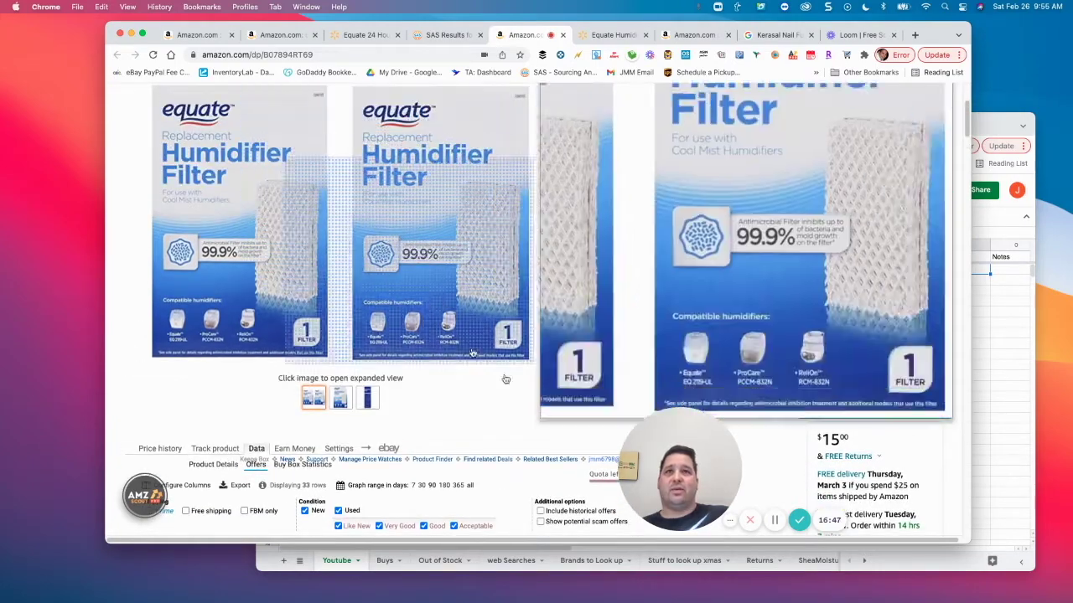
scroll(605, 366, "down", 5)
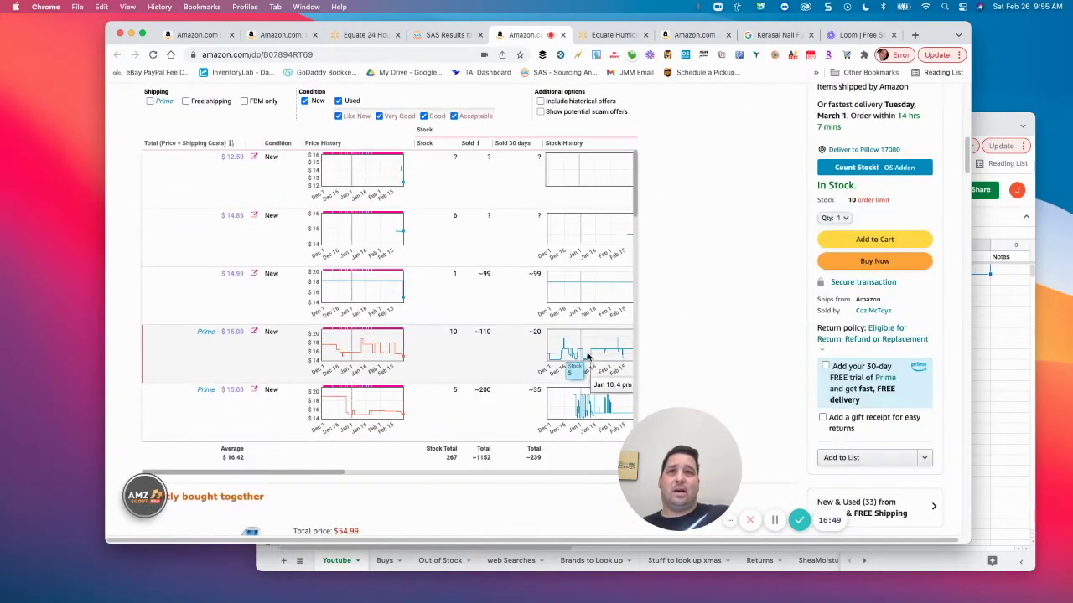
scroll(585, 354, "up", 3)
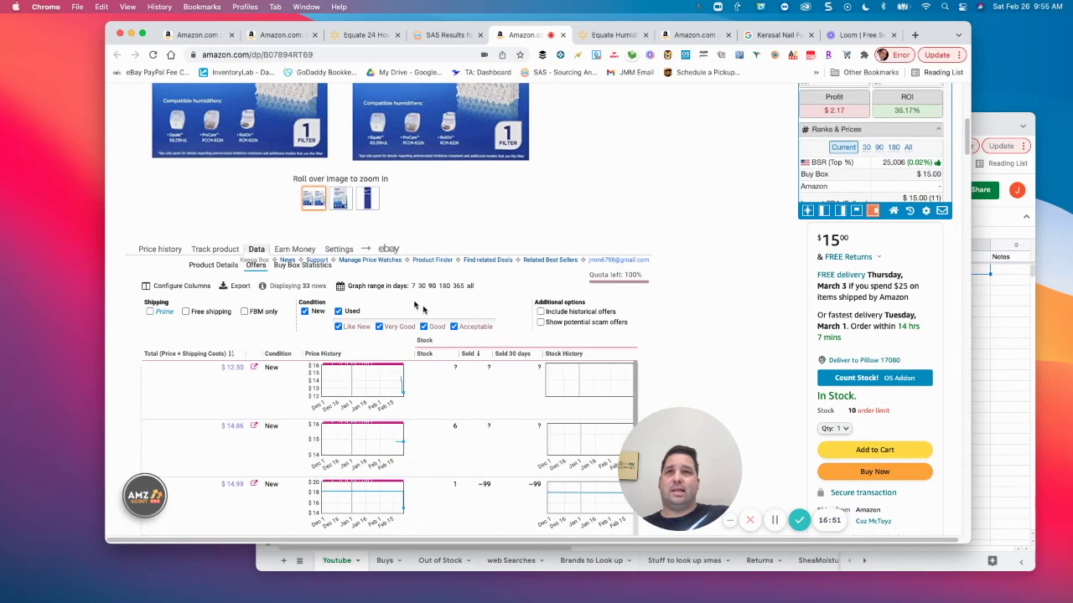
left_click(339, 312)
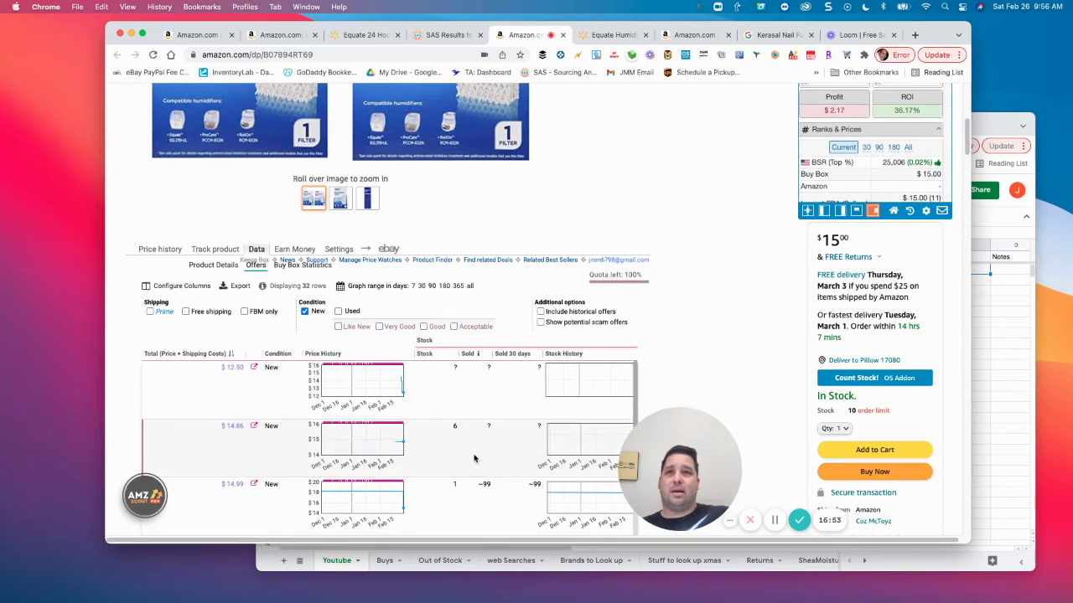
Review new sellers' prices and stock, then show Buy Box Statistics: 15 sellers, leader 51%.
scroll(218, 476, "down", 1)
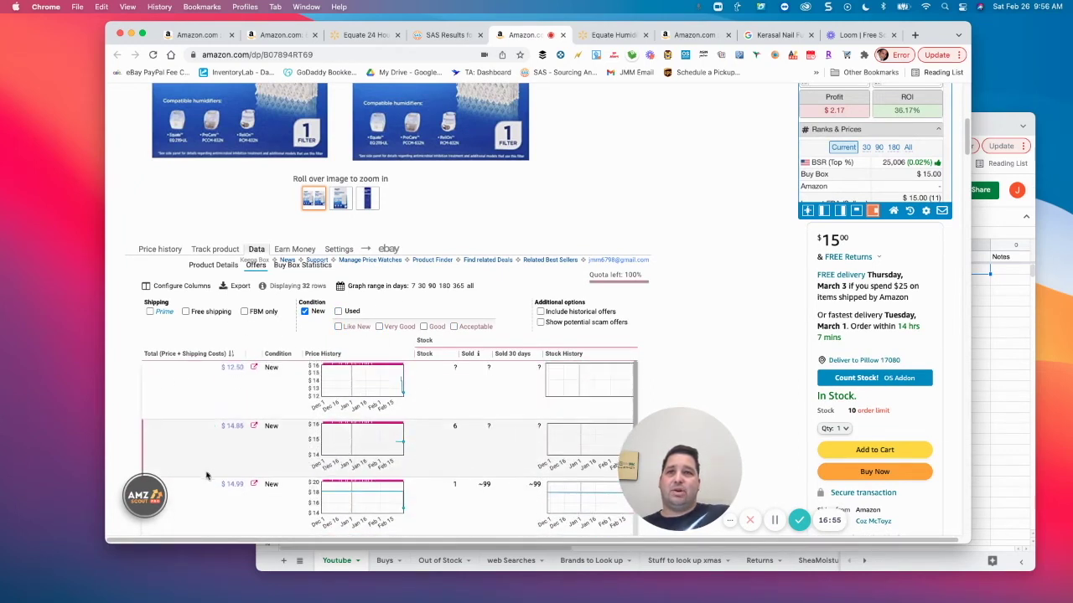
scroll(362, 380, "up", 1)
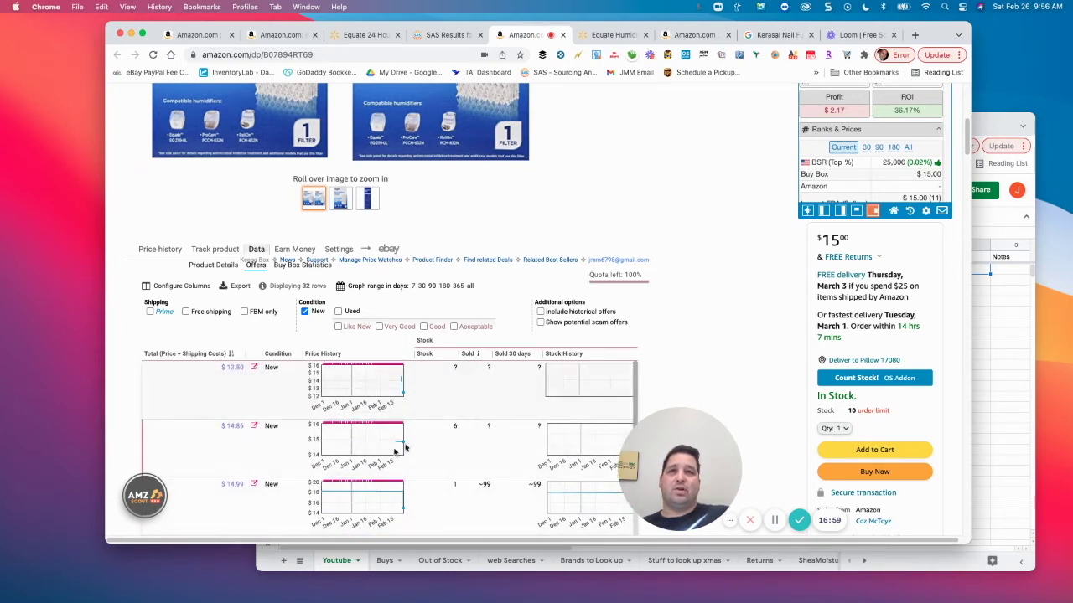
scroll(388, 452, "down", 2)
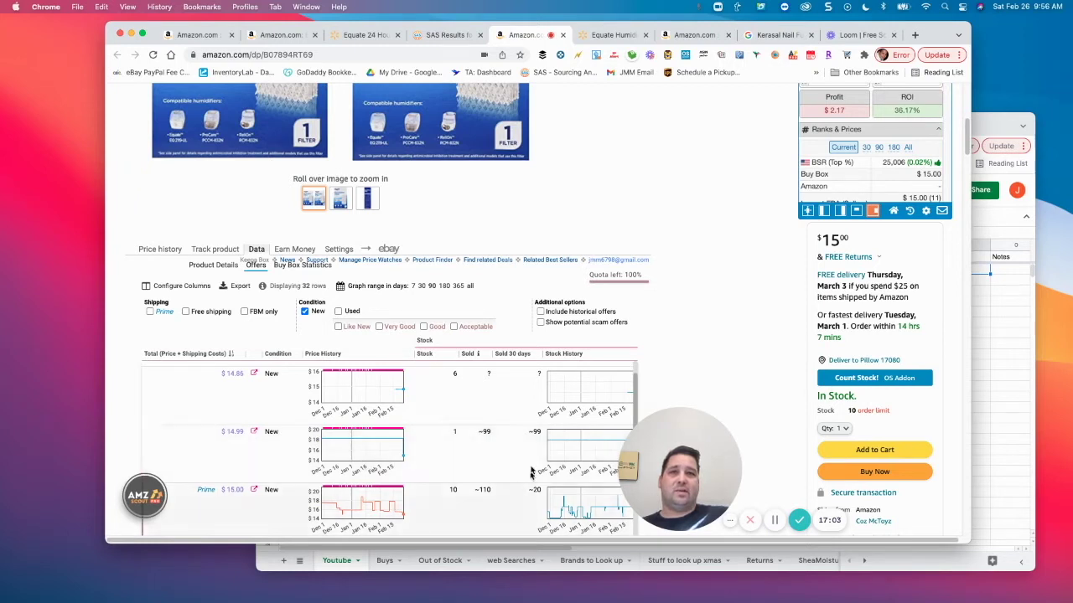
scroll(505, 454, "down", 2)
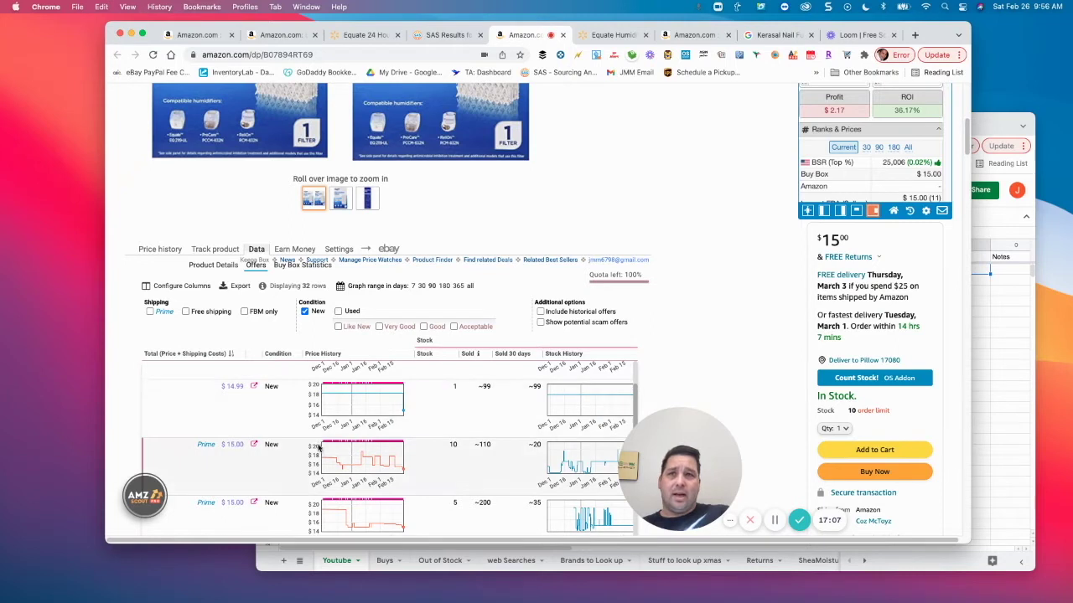
scroll(466, 475, "down", 2)
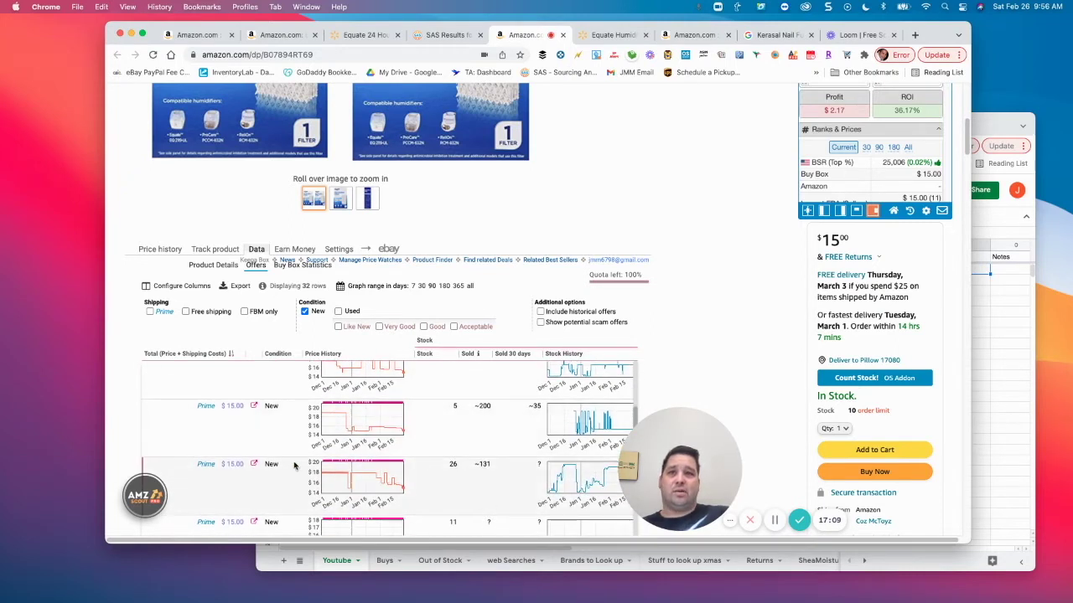
scroll(490, 486, "down", 3)
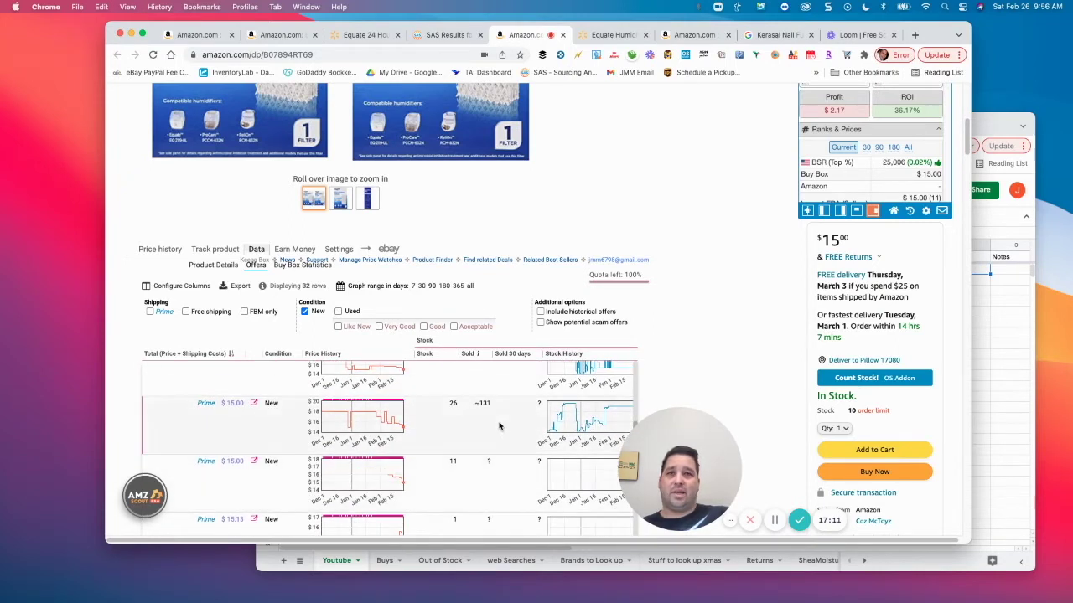
scroll(497, 477, "down", 4)
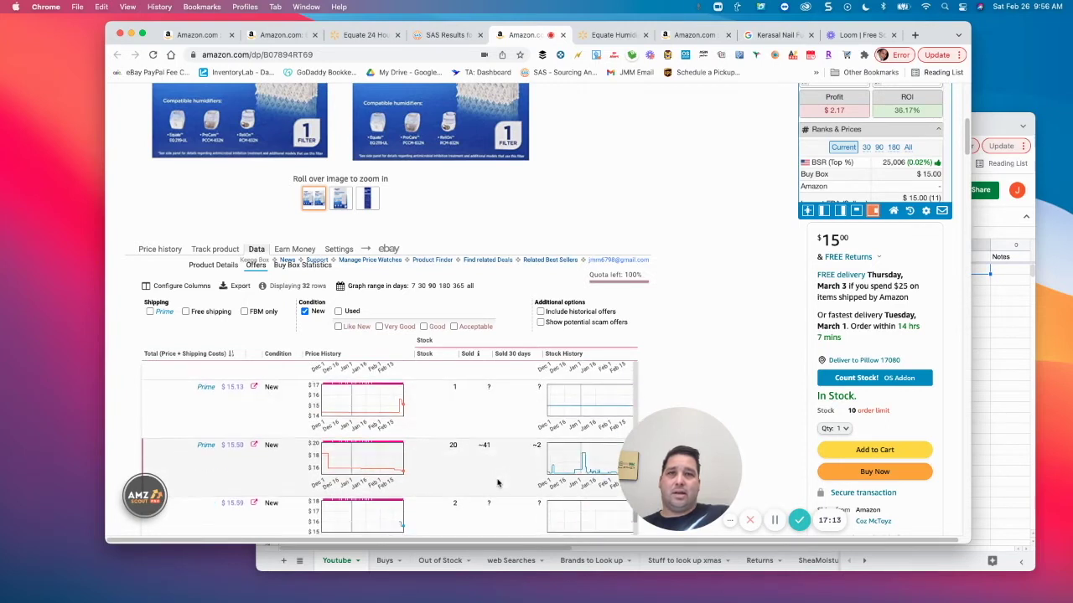
scroll(503, 402, "up", 1)
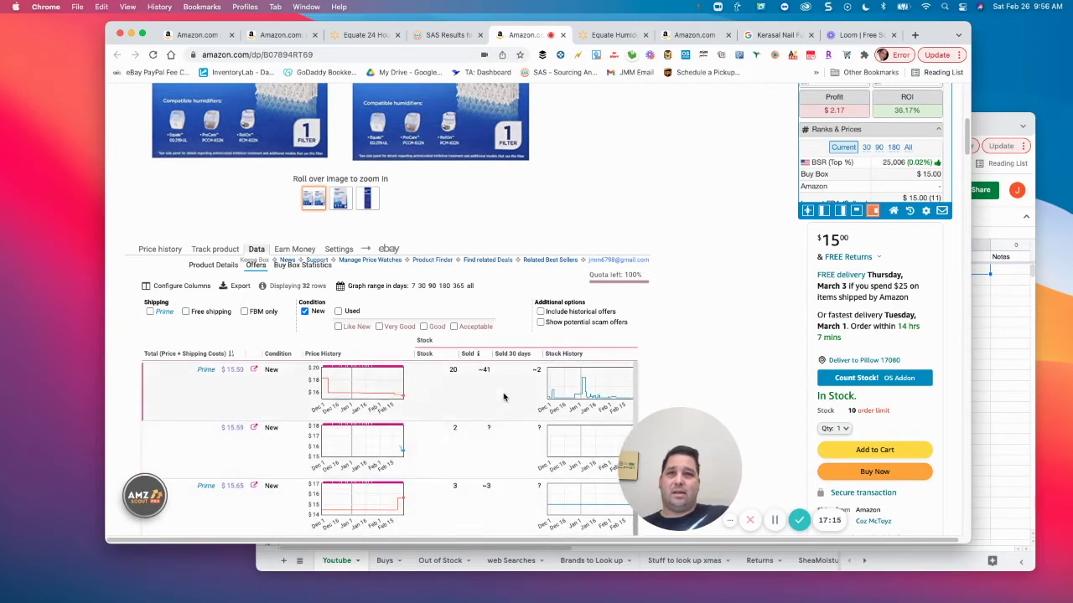
scroll(504, 408, "down", 2)
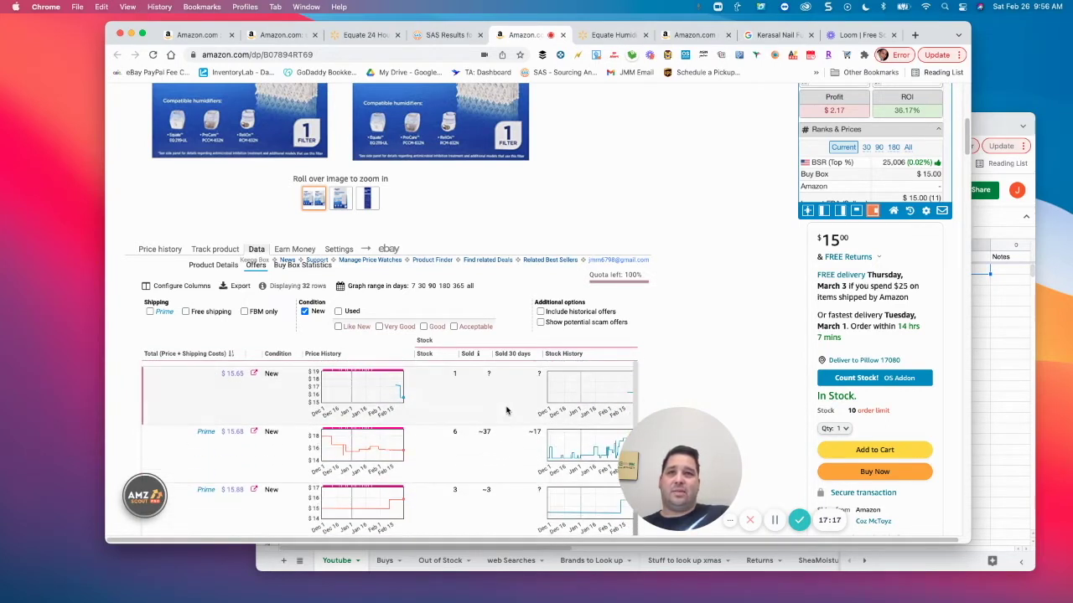
scroll(500, 421, "down", 1)
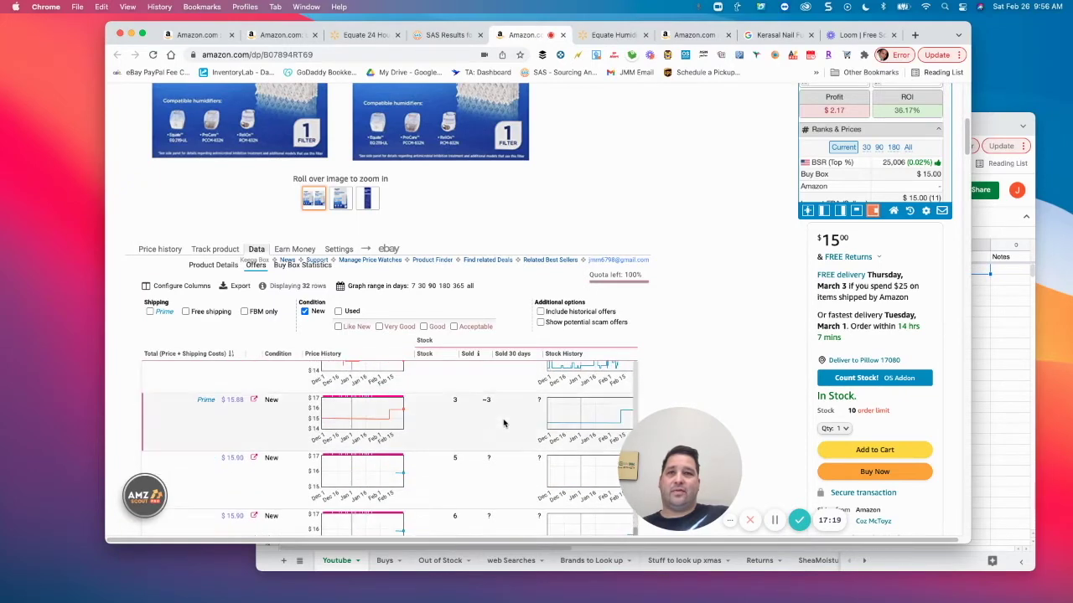
scroll(503, 423, "up", 2)
scroll(504, 425, "down", 1)
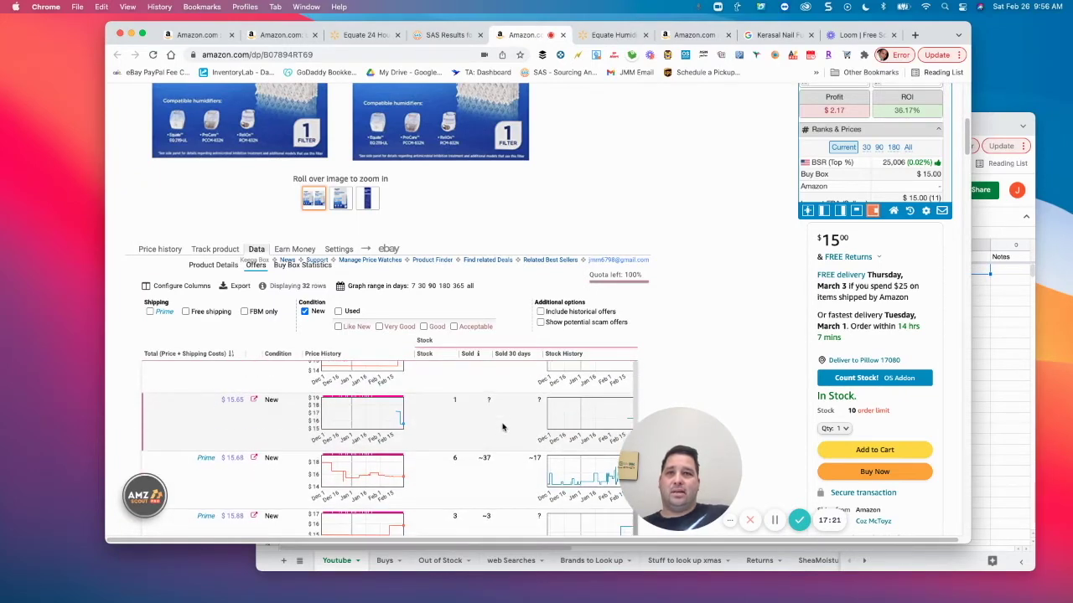
scroll(503, 428, "down", 2)
scroll(501, 427, "down", 2)
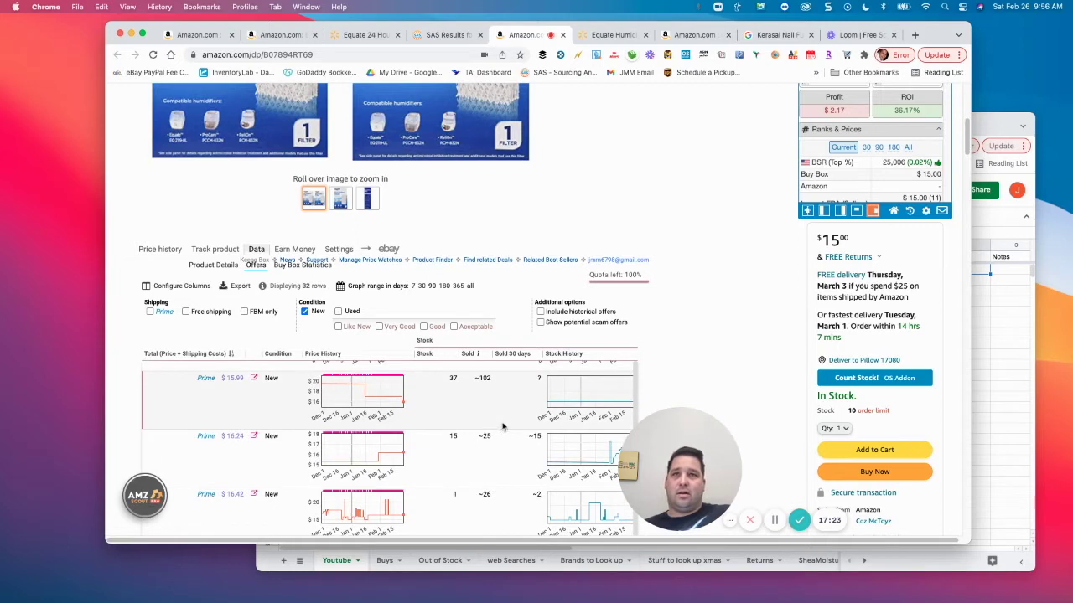
scroll(465, 432, "down", 5)
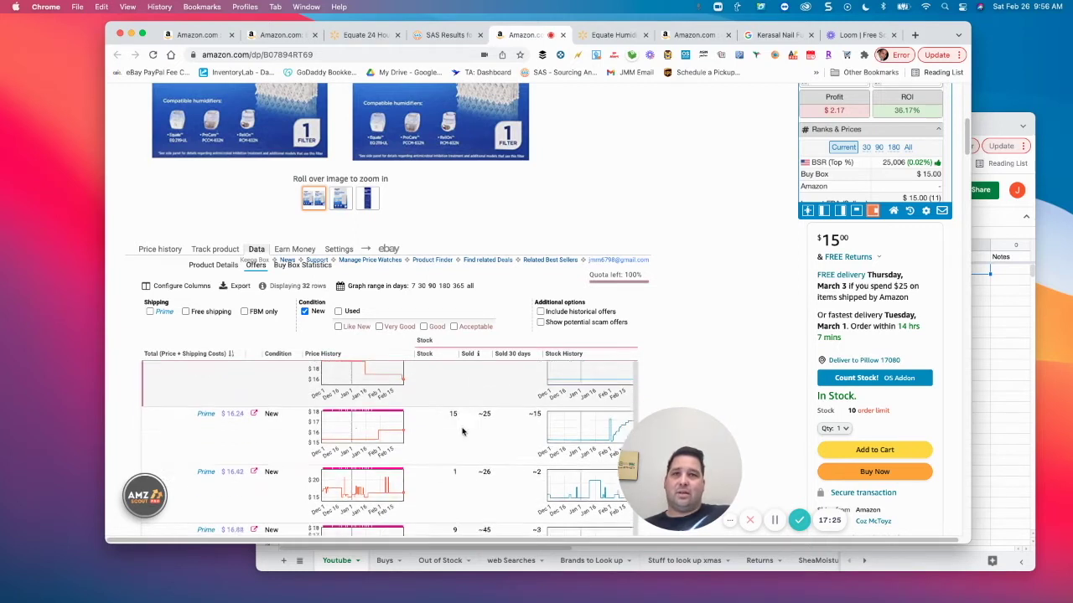
scroll(461, 428, "up", 4)
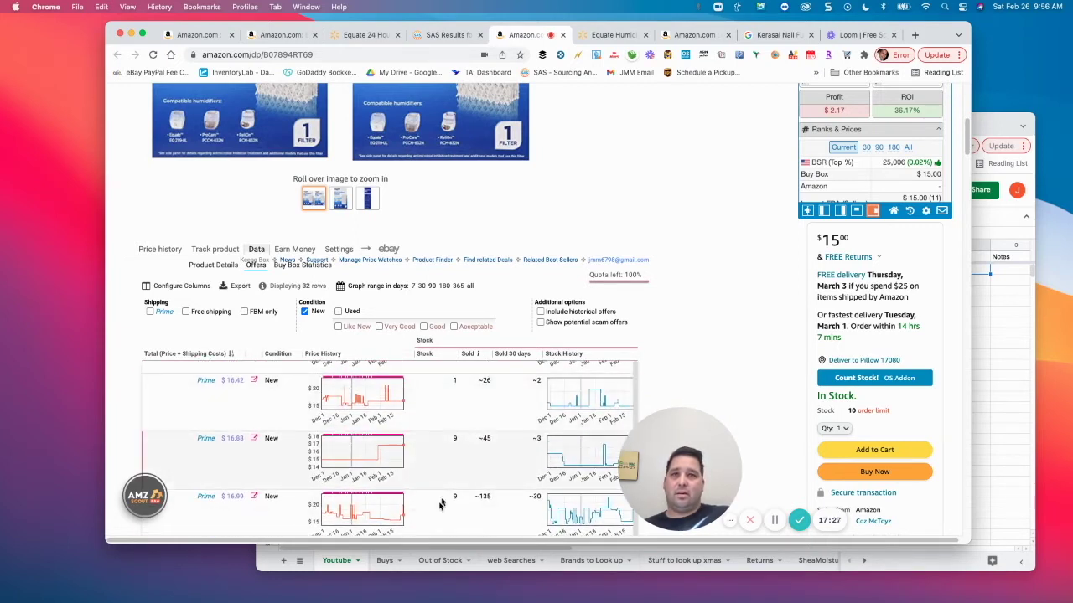
scroll(524, 510, "down", 5)
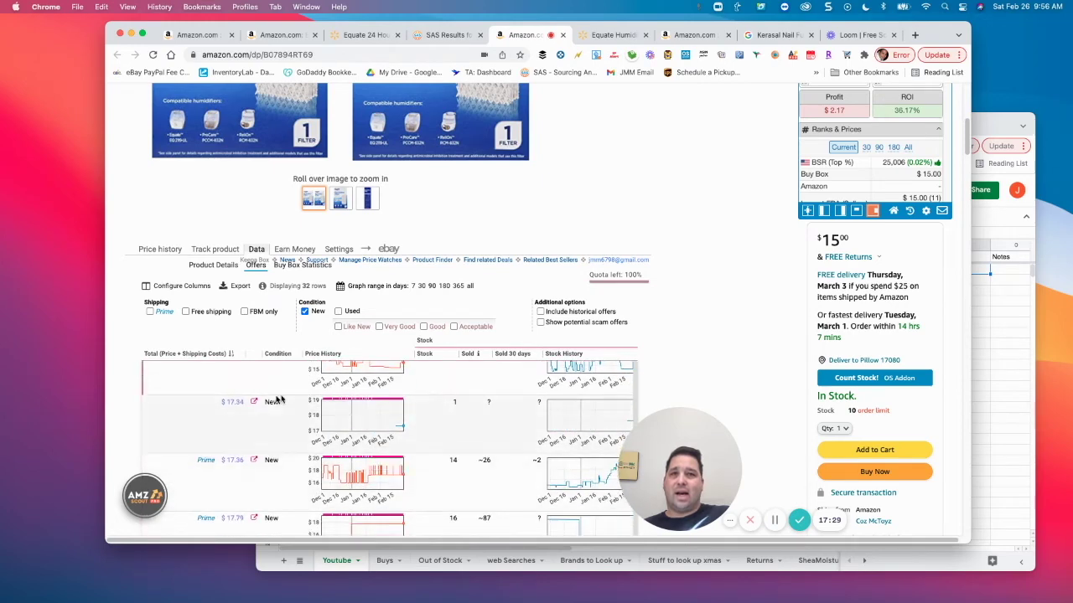
scroll(514, 450, "up", 10)
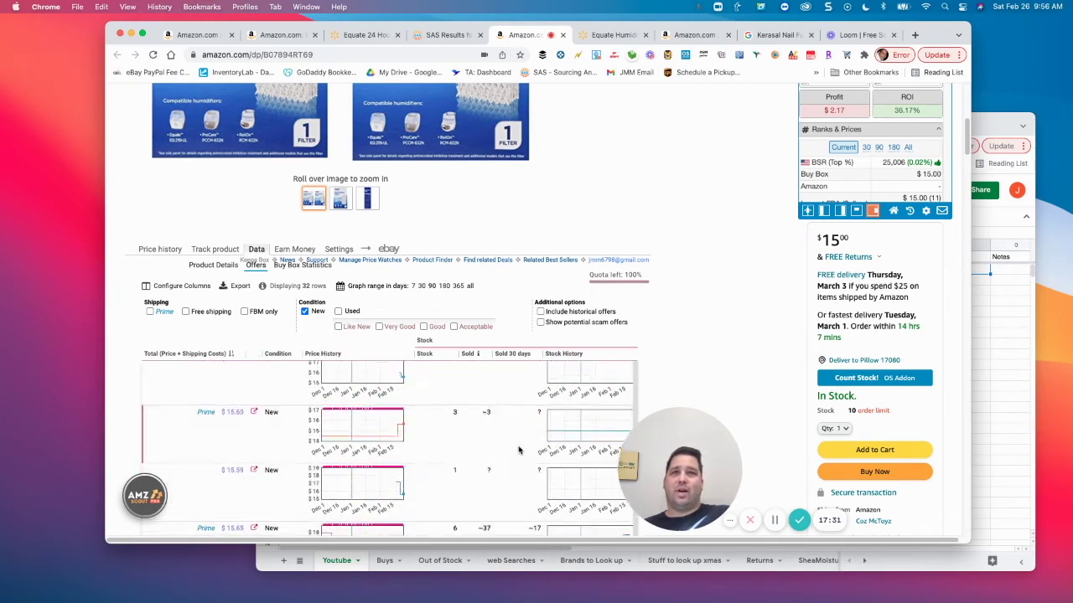
left_click(302, 266)
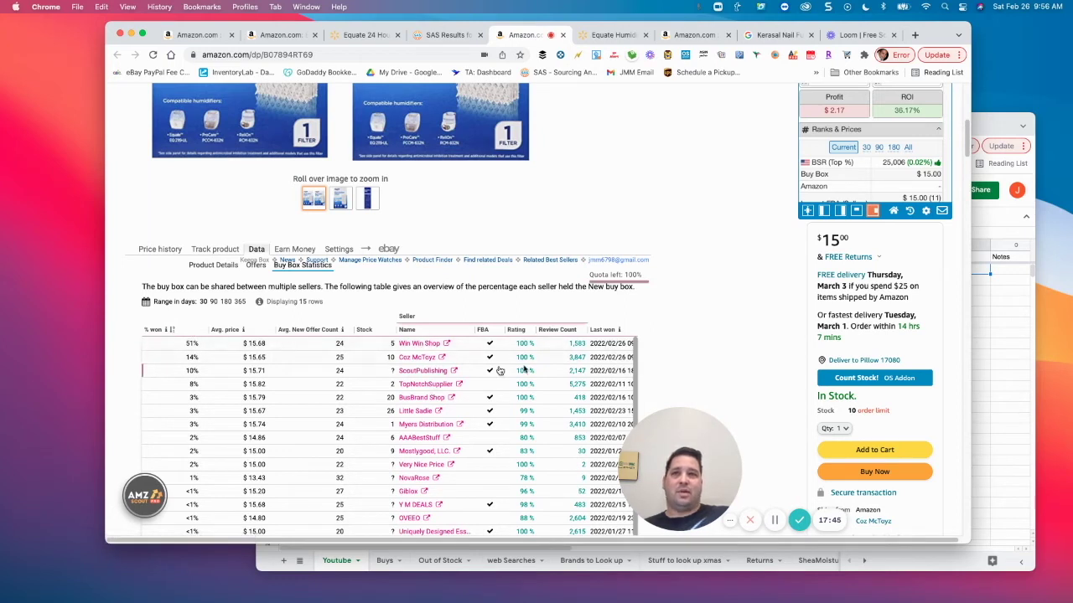
Sort the Keepa Buy Box Statistics table by 'Last won', most recent first, then return to the product title.
left_click(605, 335)
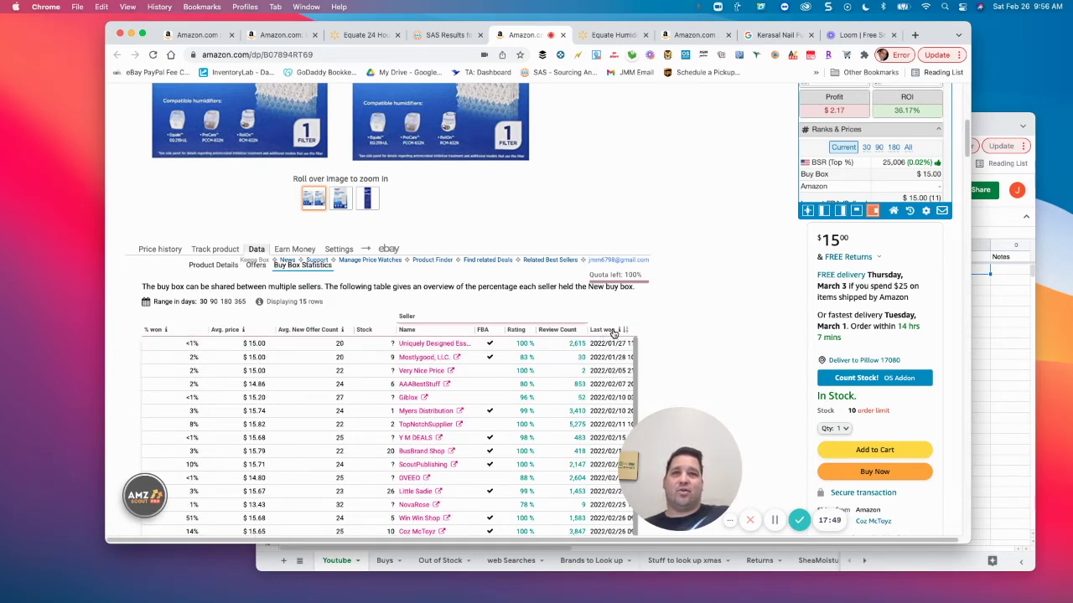
left_click(614, 334)
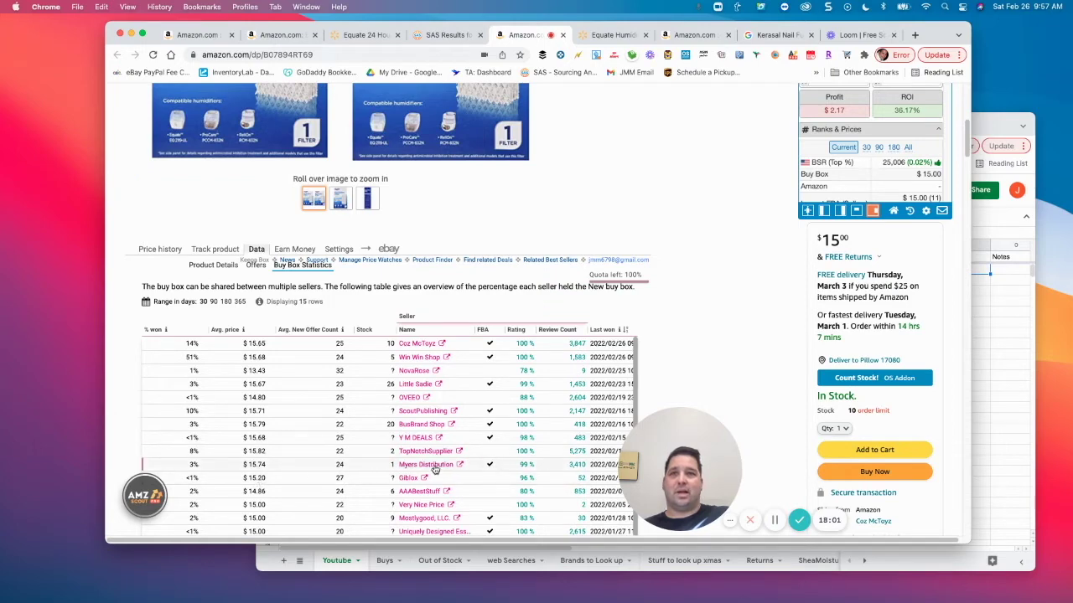
scroll(859, 332, "down", 5)
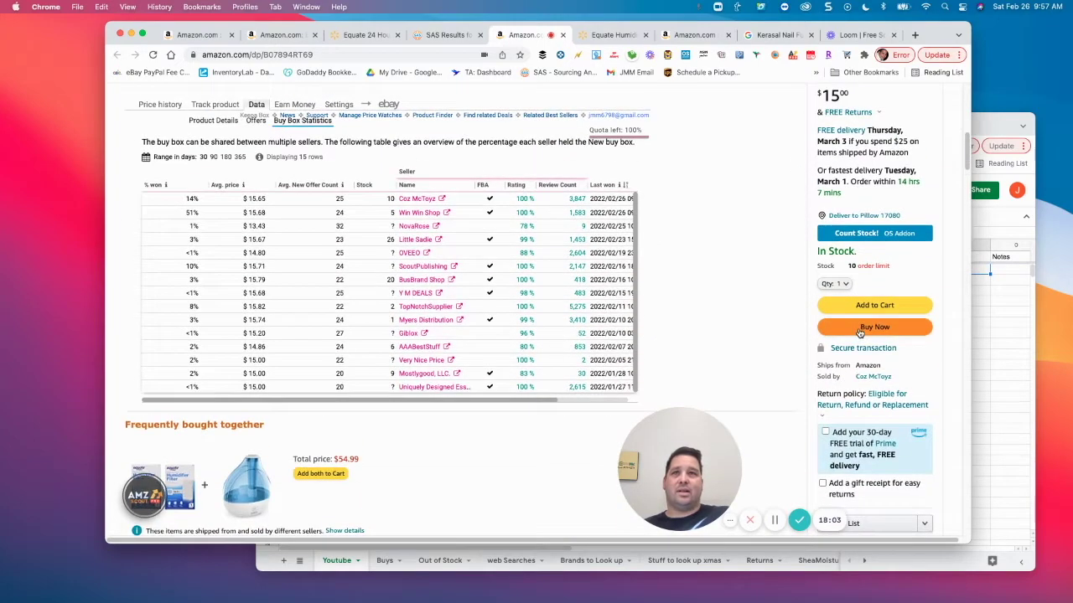
scroll(536, 369, "up", 4)
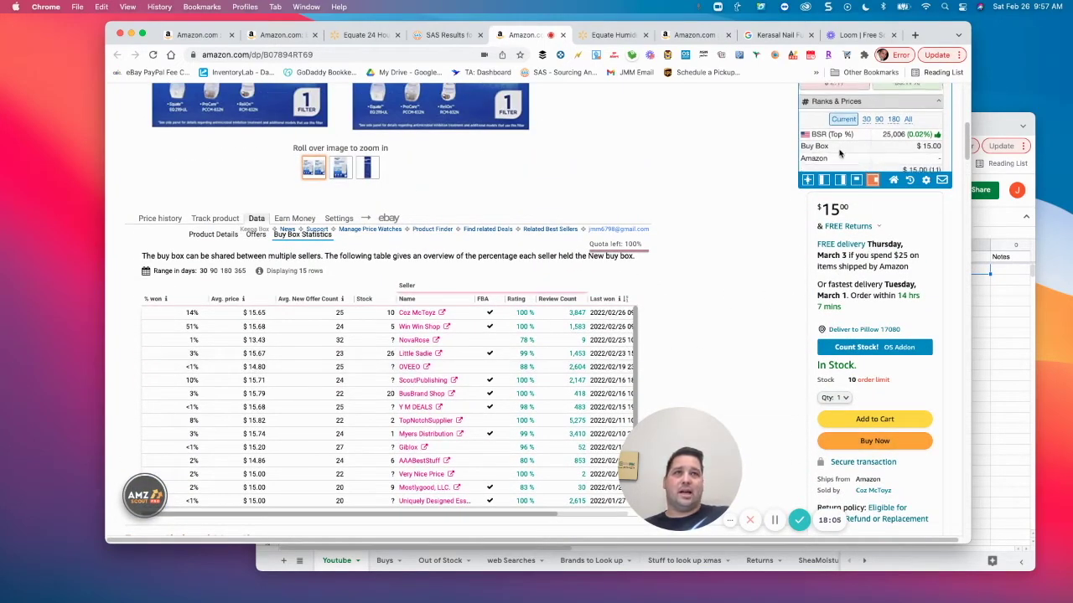
scroll(872, 250, "up", 5)
scroll(870, 244, "down", 5)
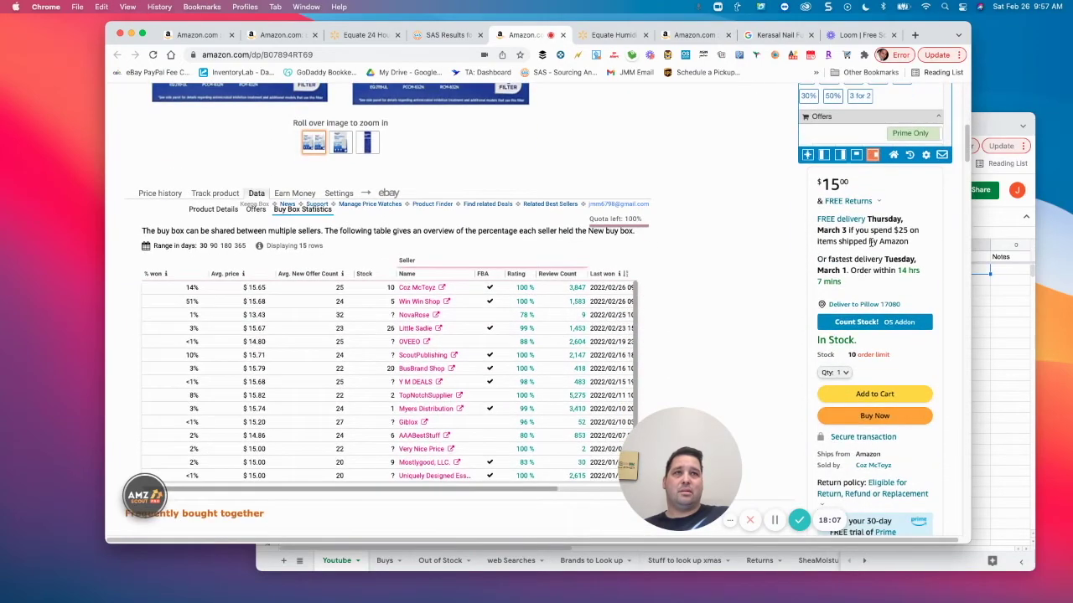
scroll(870, 244, "up", 10)
scroll(874, 338, "down", 5)
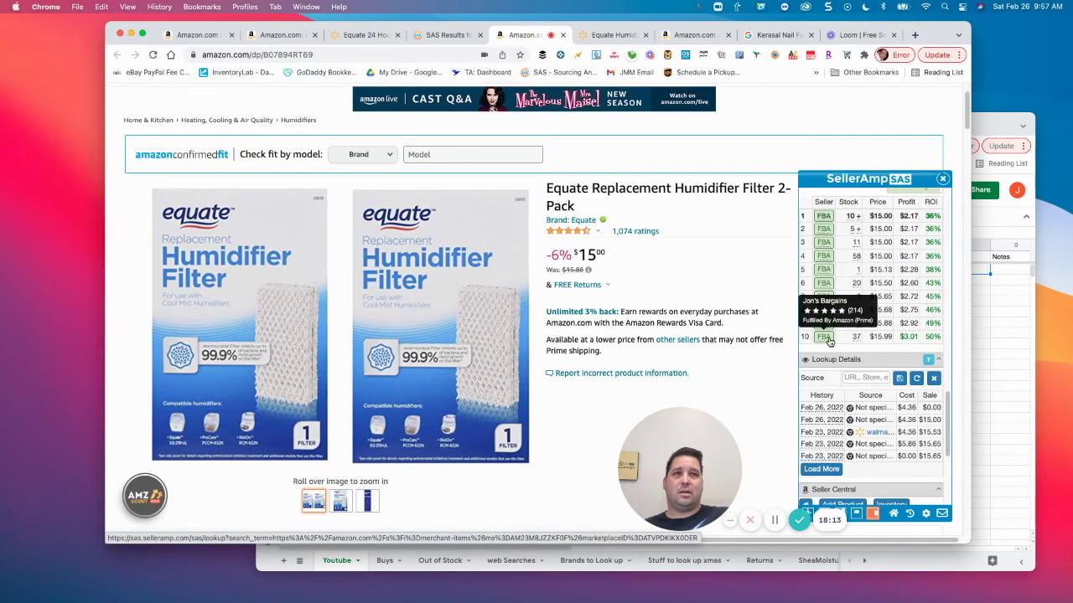
scroll(484, 368, "down", 5)
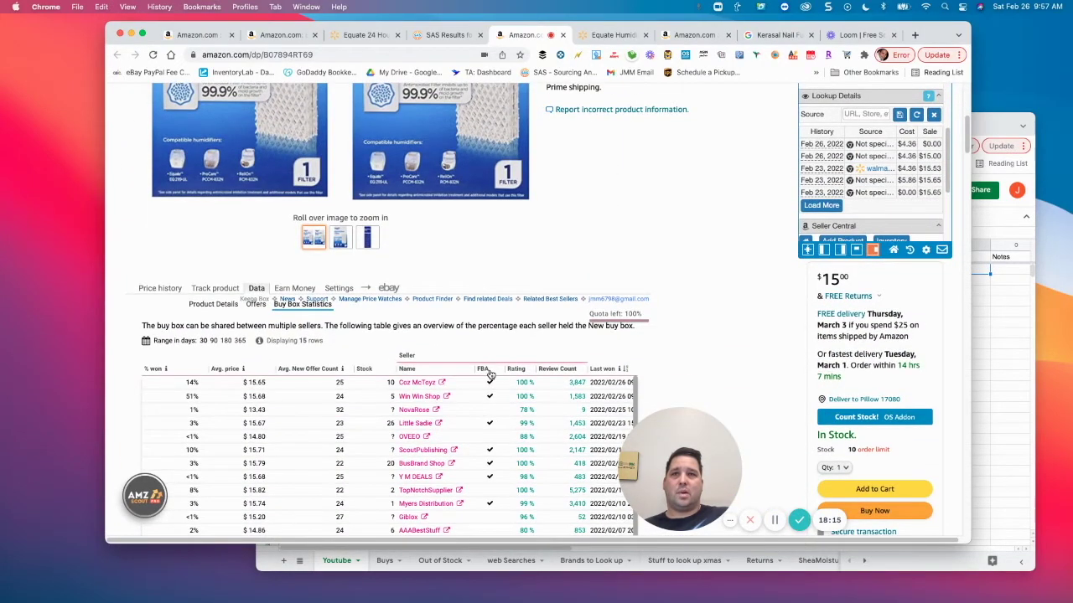
scroll(752, 302, "up", 1)
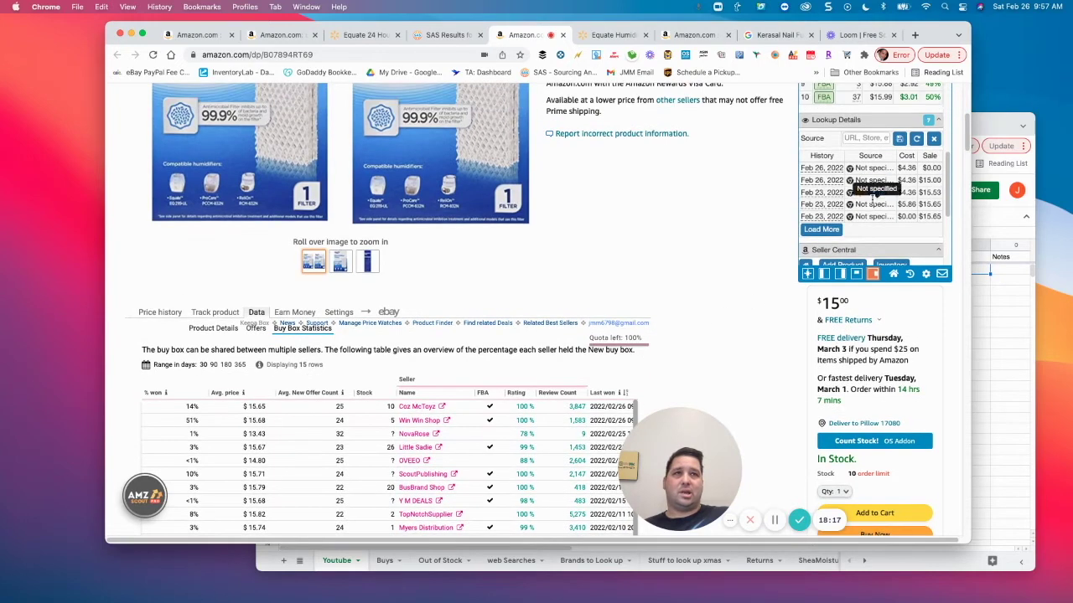
scroll(875, 199, "down", 5)
scroll(875, 199, "down", 4)
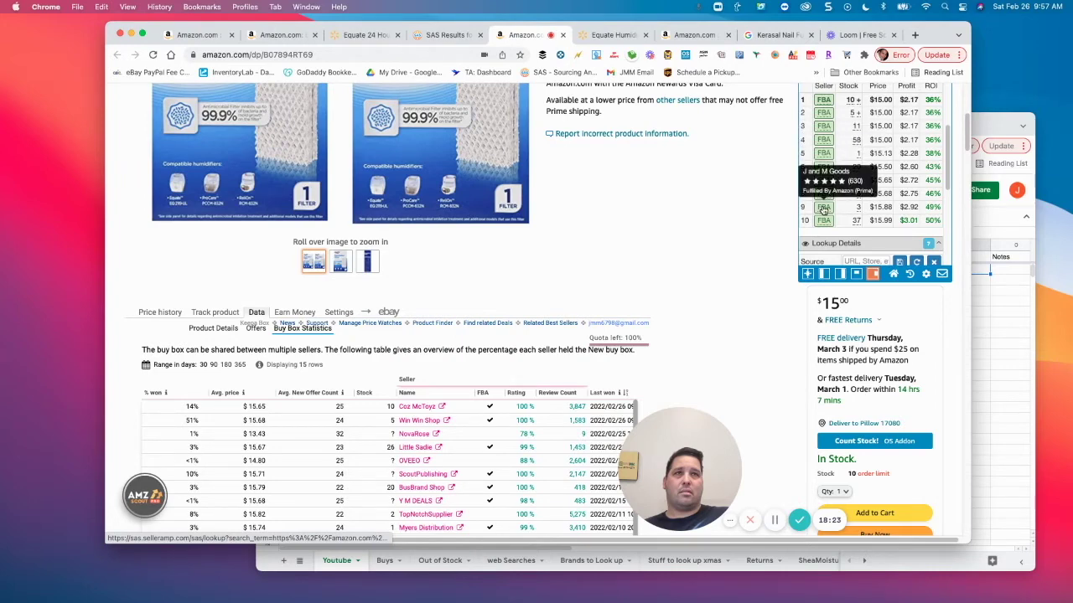
scroll(822, 220, "up", 3)
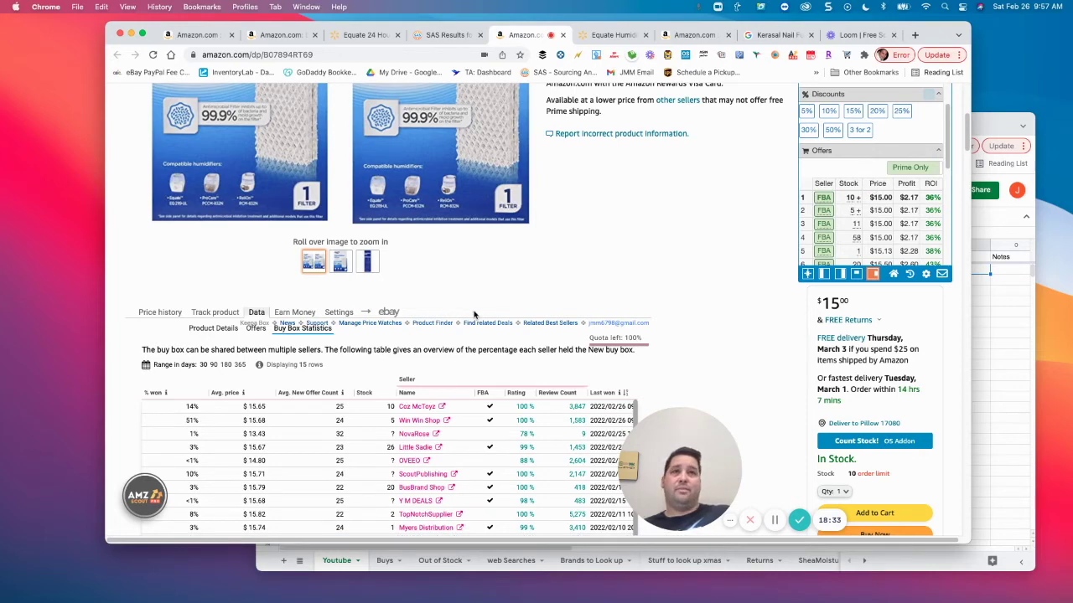
scroll(377, 369, "down", 3)
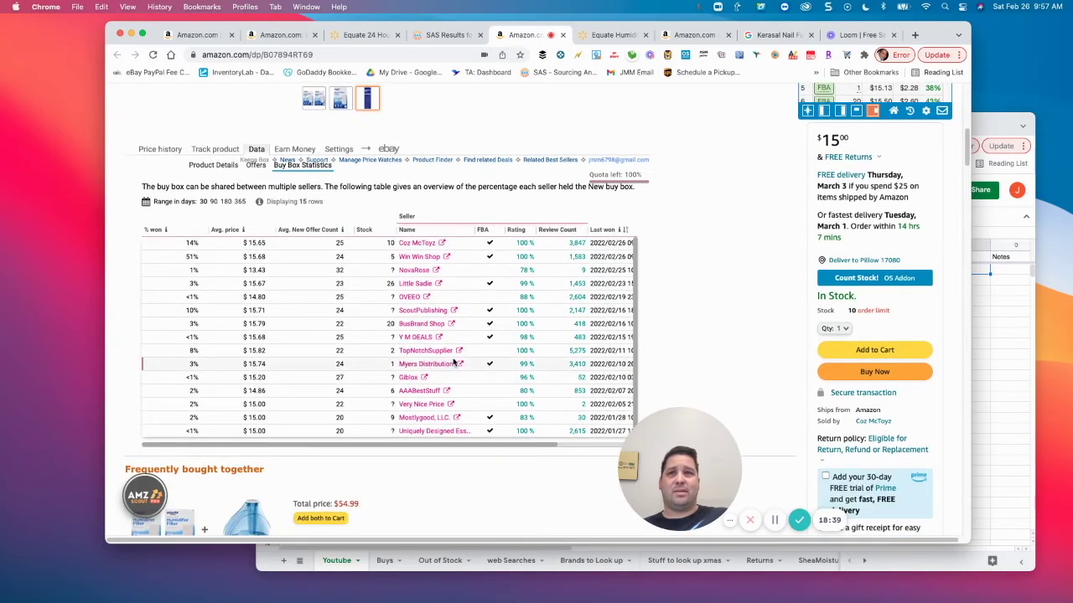
scroll(676, 289, "up", 1)
scroll(679, 289, "up", 5)
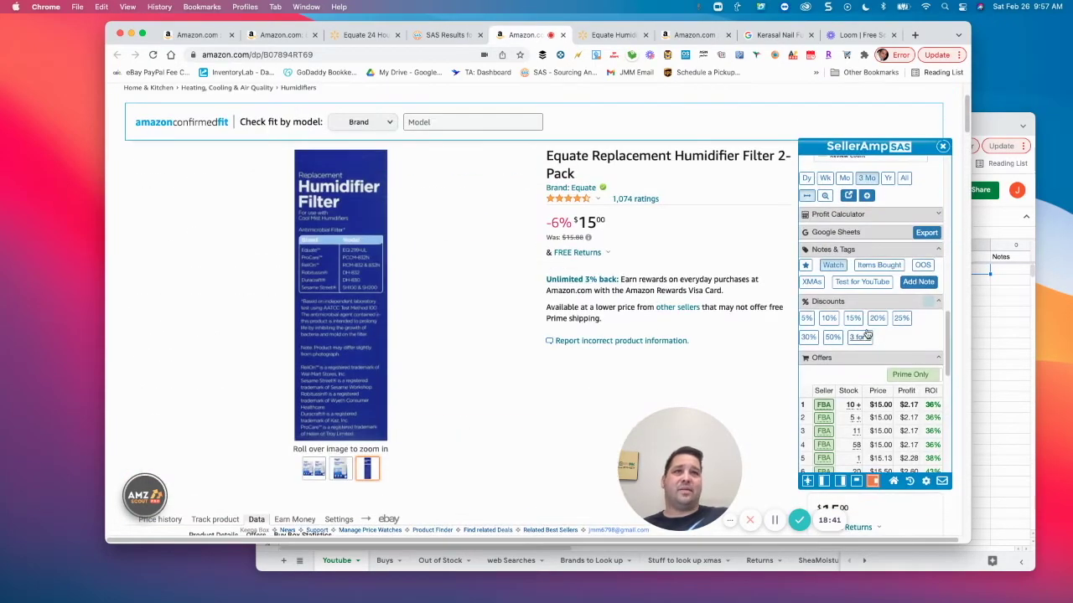
scroll(867, 329, "down", 3)
scroll(866, 329, "up", 3)
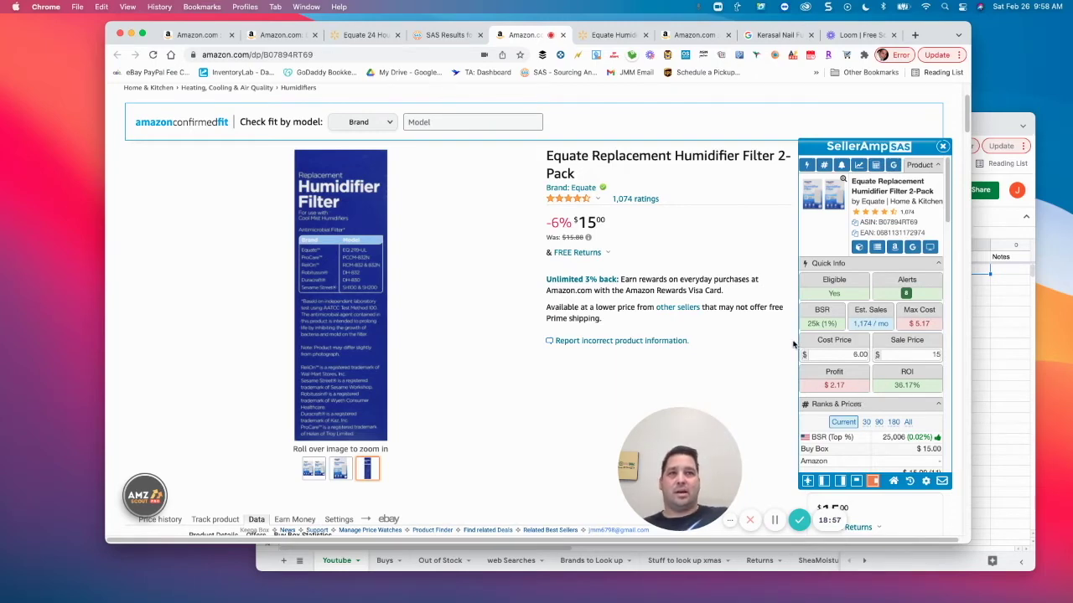
scroll(792, 344, "down", 2)
scroll(863, 316, "down", 4)
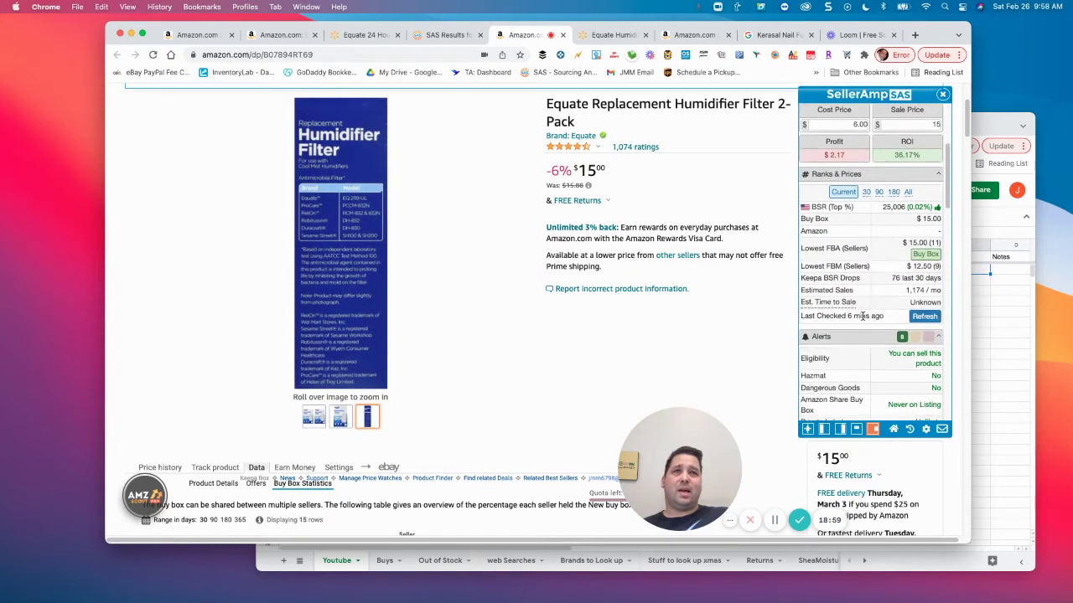
scroll(863, 316, "up", 5)
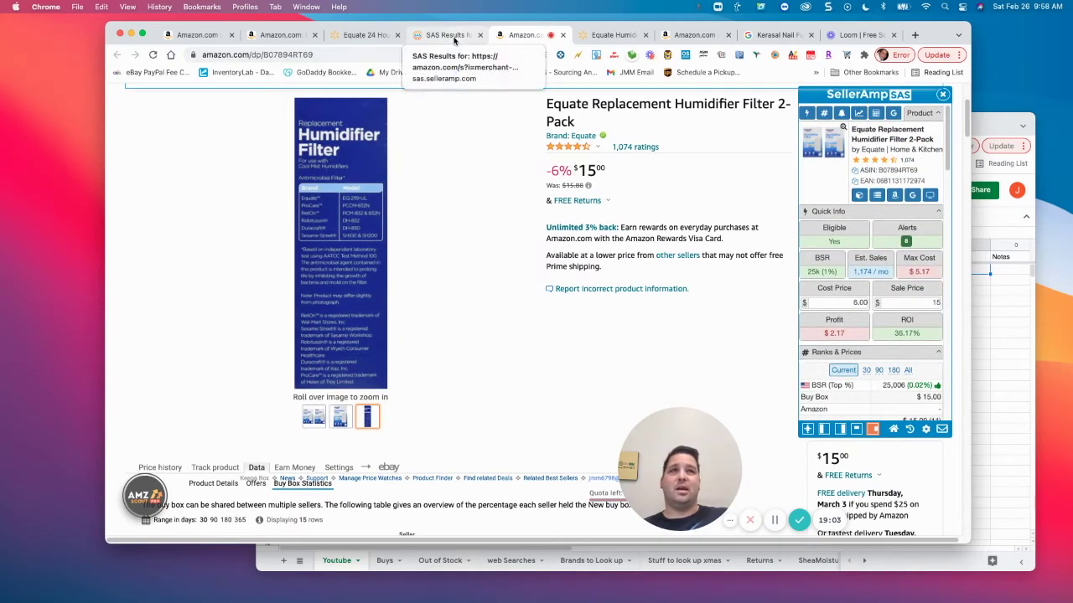
scroll(432, 135, "up", 3)
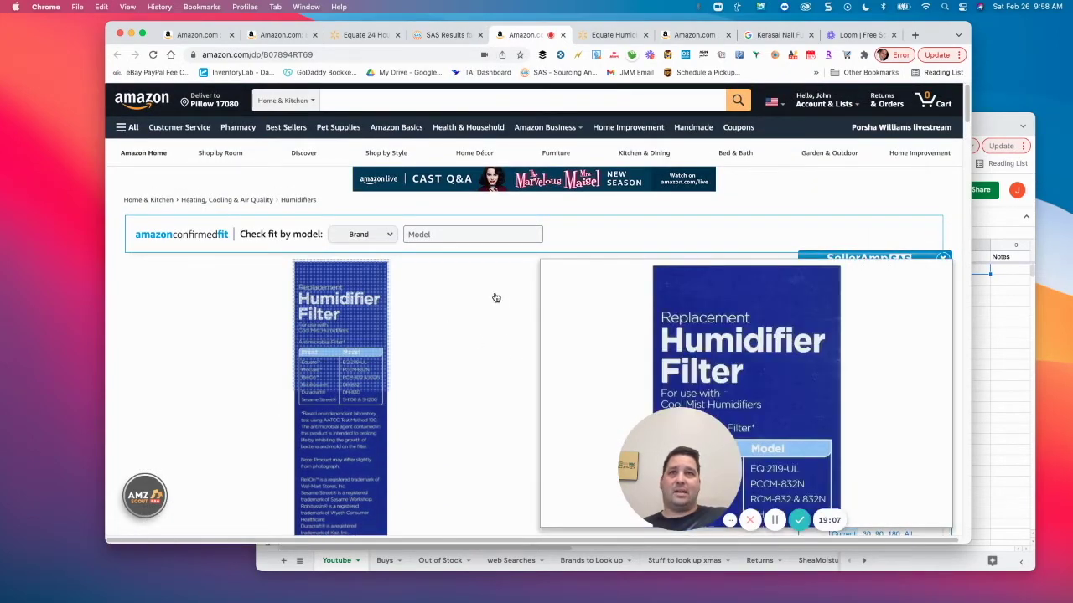
left_click(429, 38)
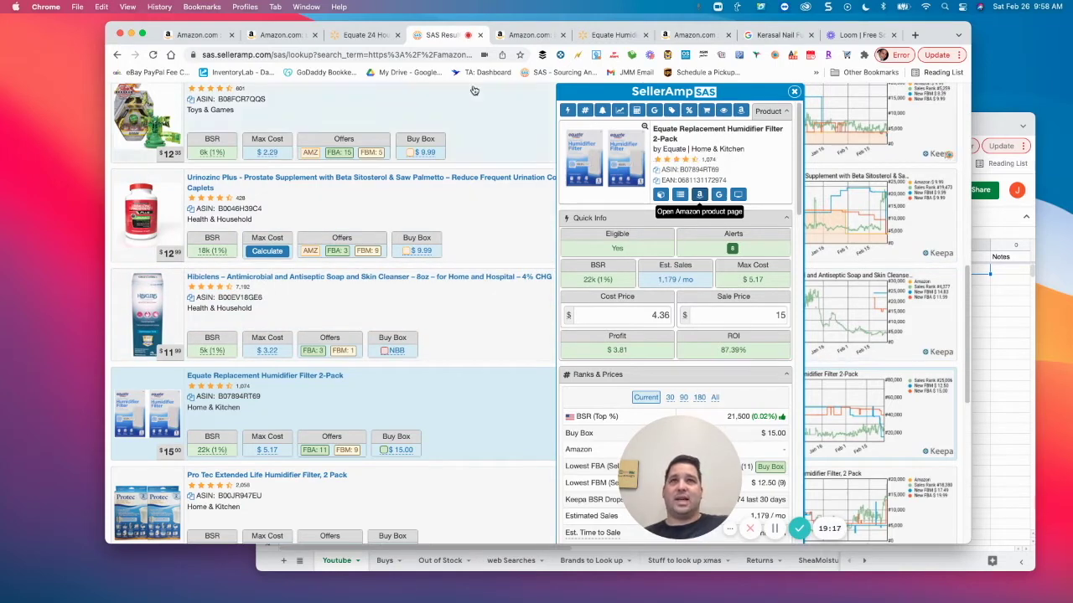
Switch back to the SellerAmp SAS Results tab.
left_click(375, 36)
left_click(444, 37)
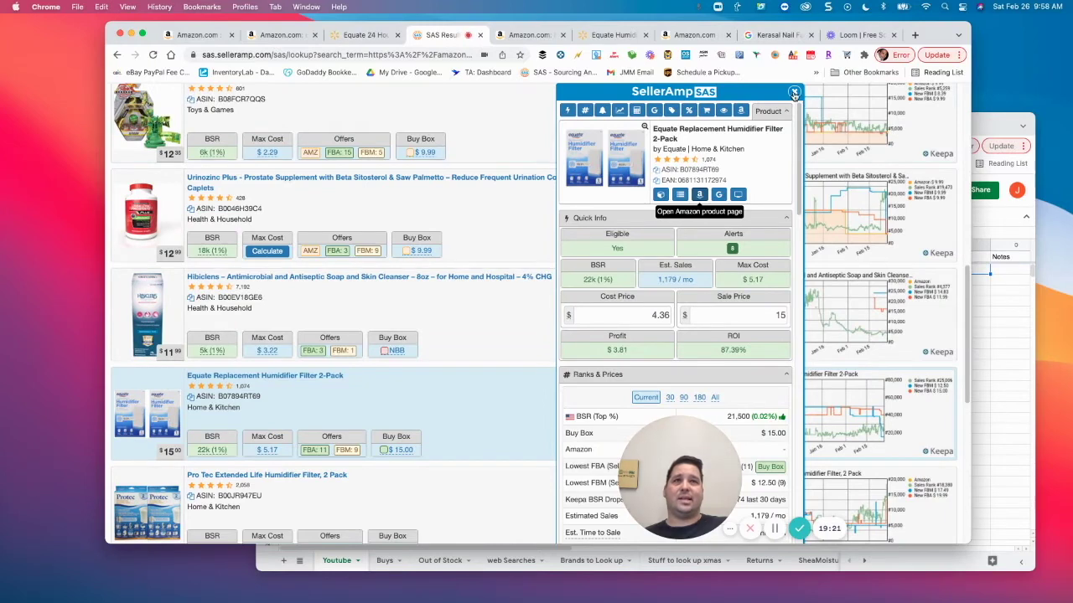
scroll(817, 105, "up", 1)
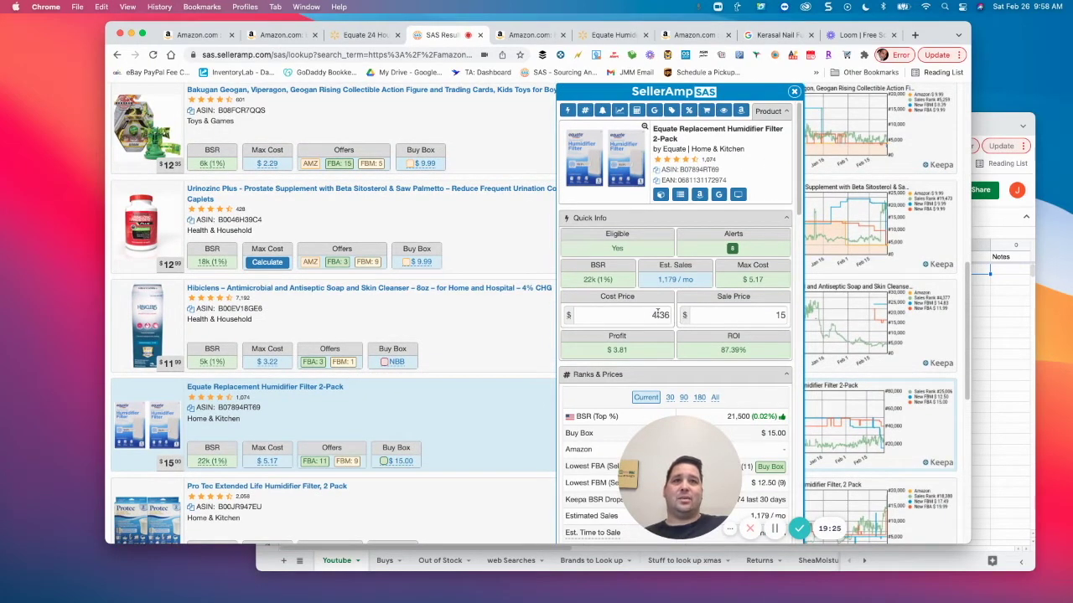
left_click(776, 114)
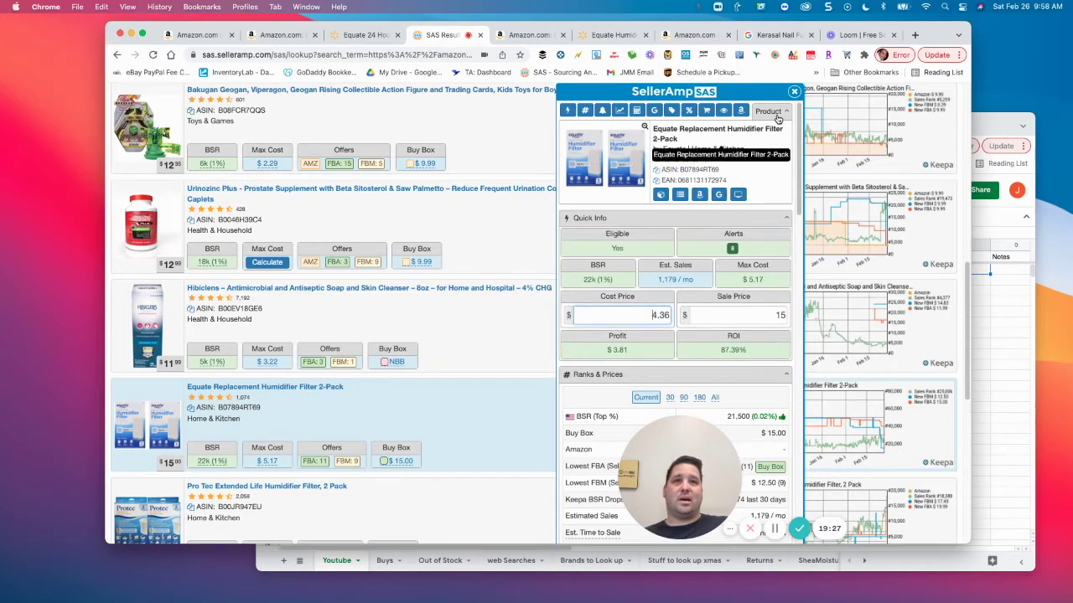
left_click(777, 118)
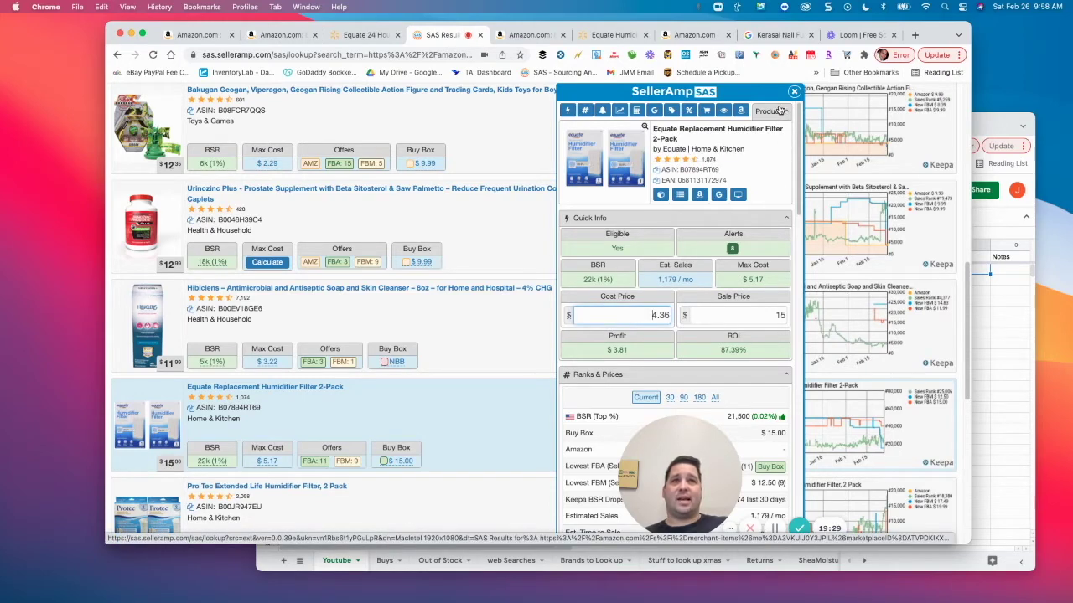
Close the product details panel and open the Pro Tec Extended Life Humidifier Filter 2 Pack from the results.
left_click(794, 92)
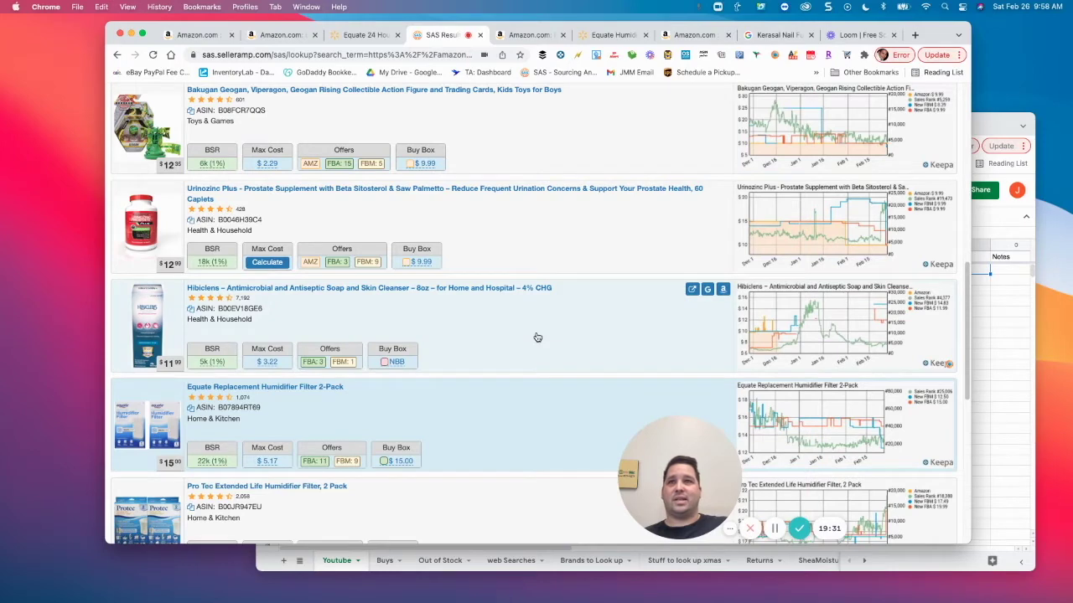
scroll(537, 336, "down", 3)
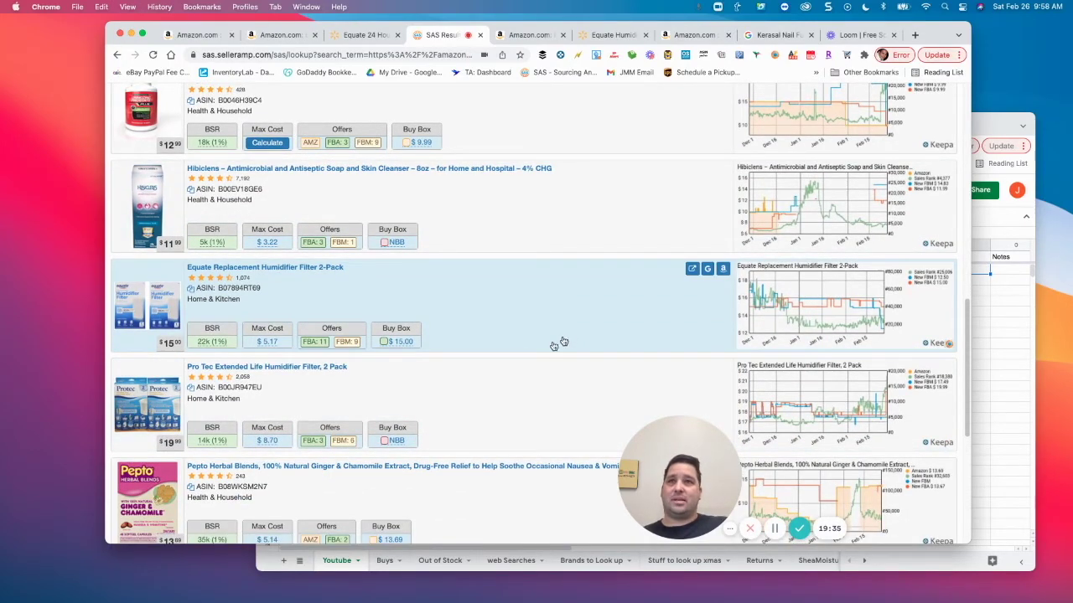
scroll(486, 390, "down", 5)
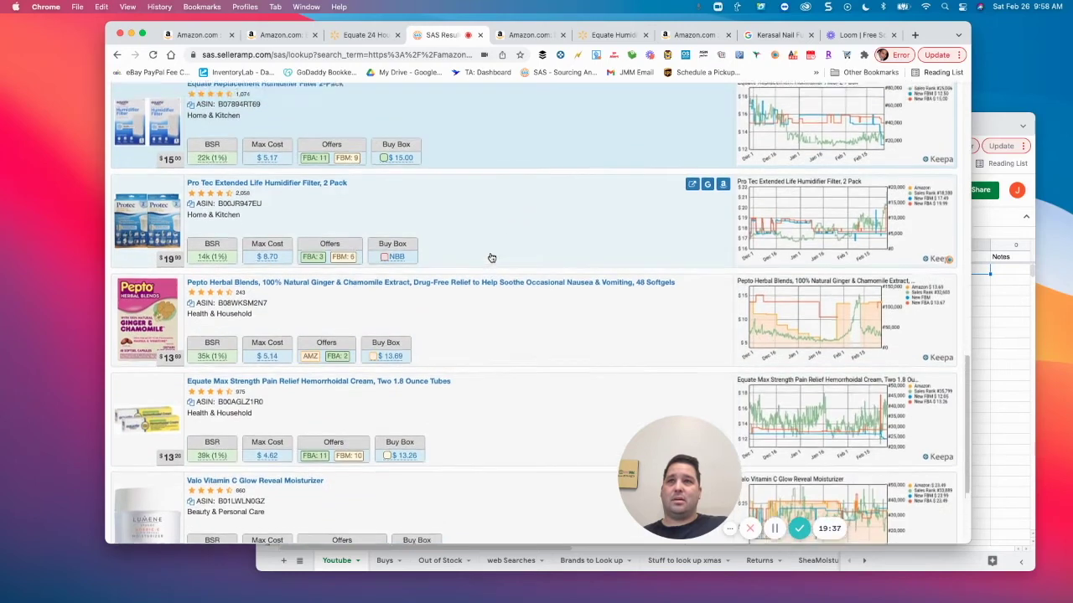
scroll(491, 257, "up", 2)
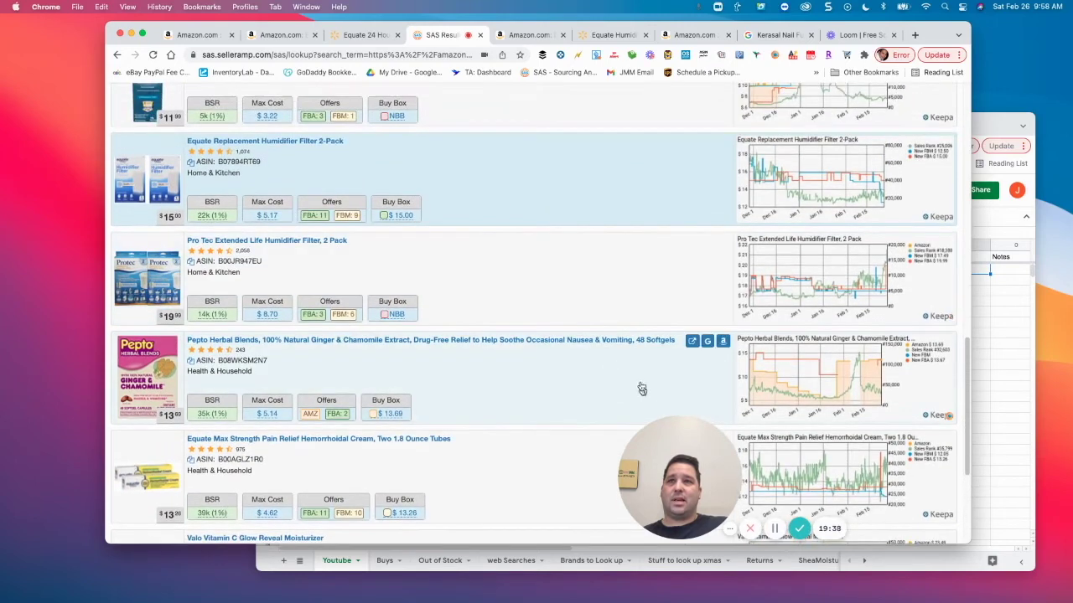
left_click(609, 295)
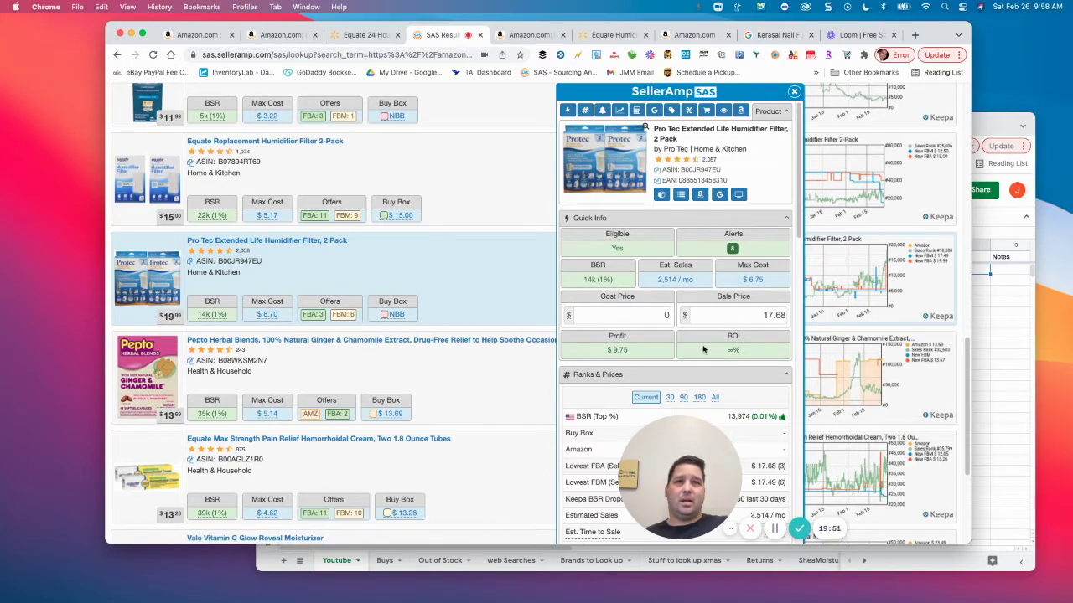
Review the Pro Tec filter's offers and 90-day averages: 5,562 BSR, $18.22 Buy Box, $18.04 lowest FBA.
left_click_drag(680, 464, 487, 454)
scroll(649, 373, "down", 4)
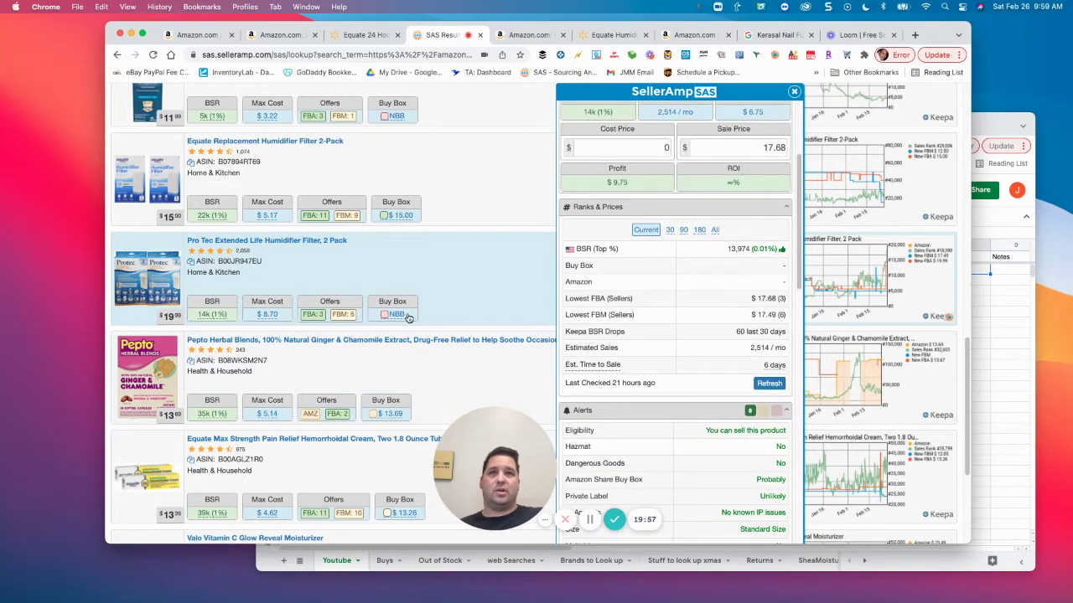
scroll(639, 371, "down", 1)
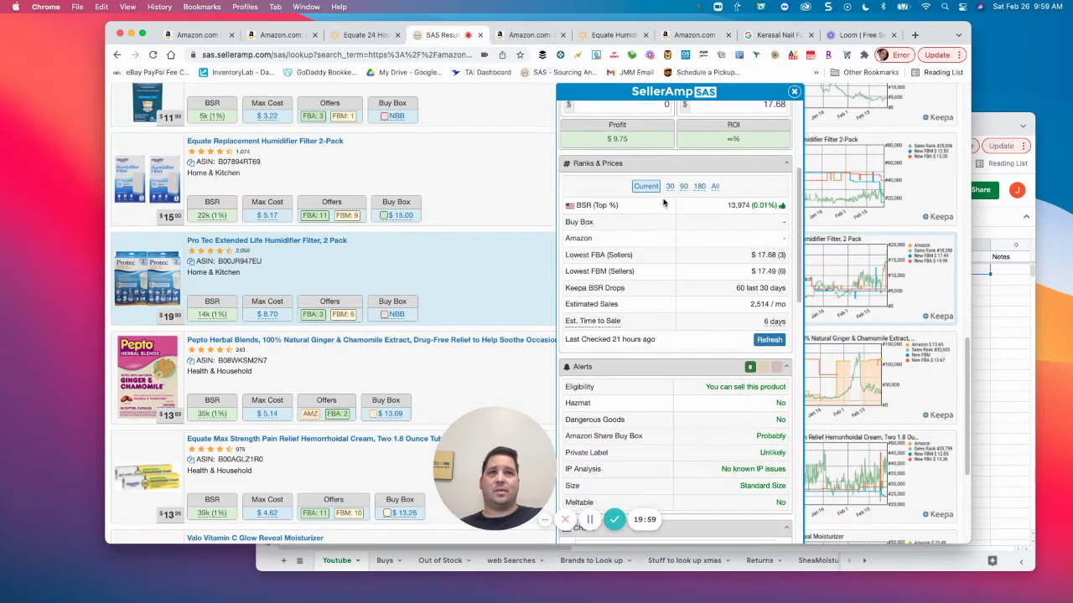
left_click(683, 186)
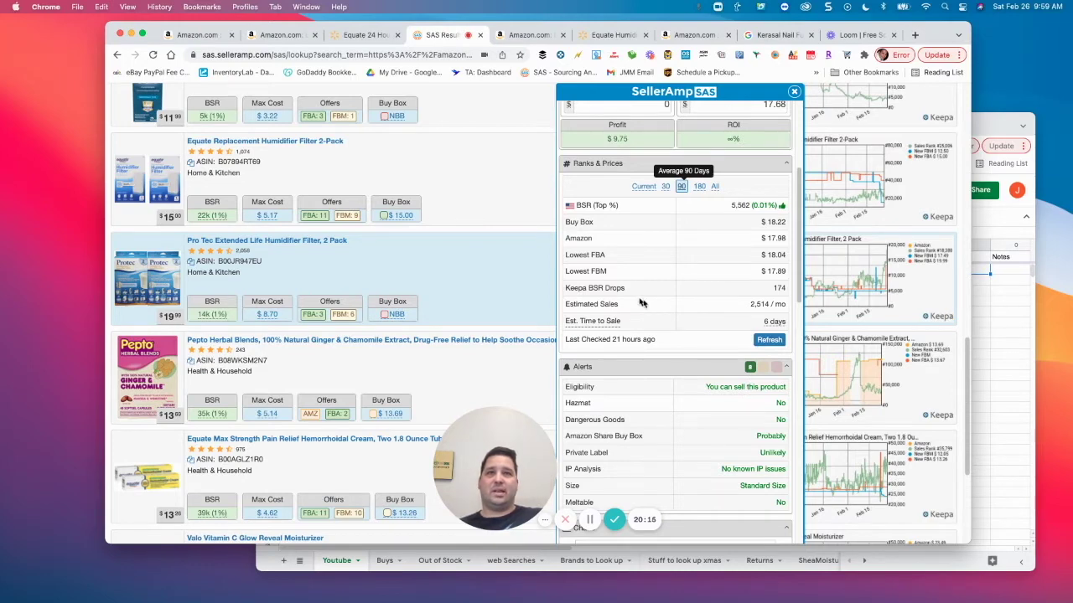
scroll(641, 304, "up", 3)
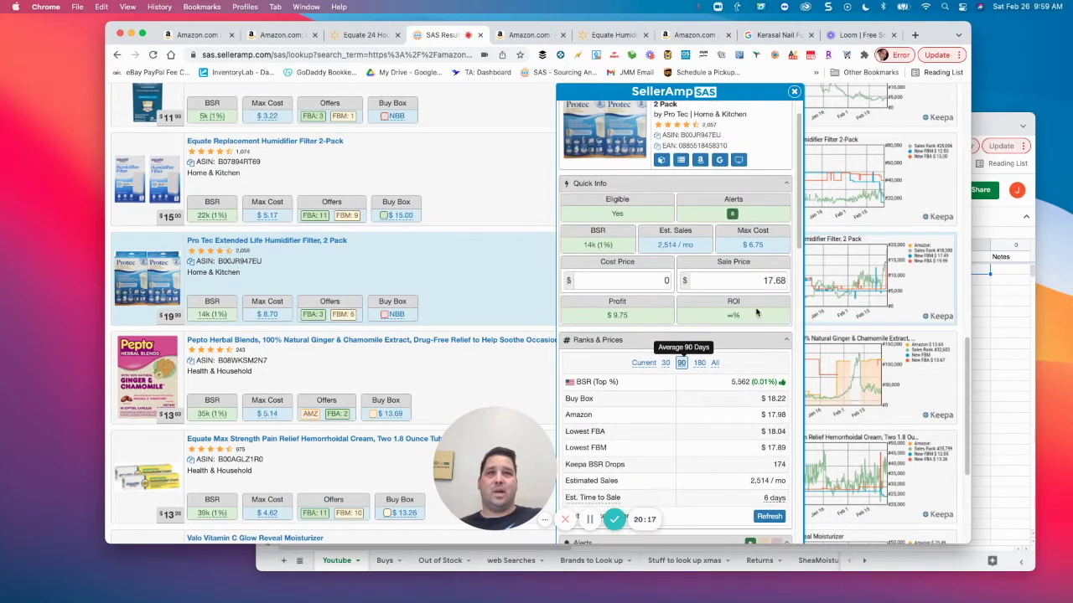
scroll(677, 441, "down", 10)
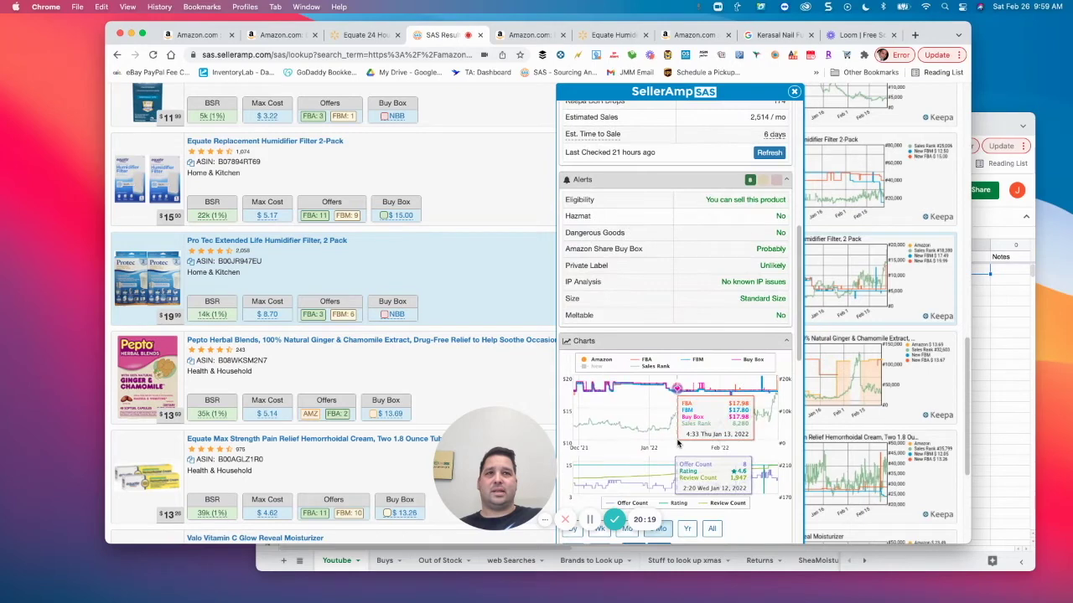
scroll(677, 438, "down", 8)
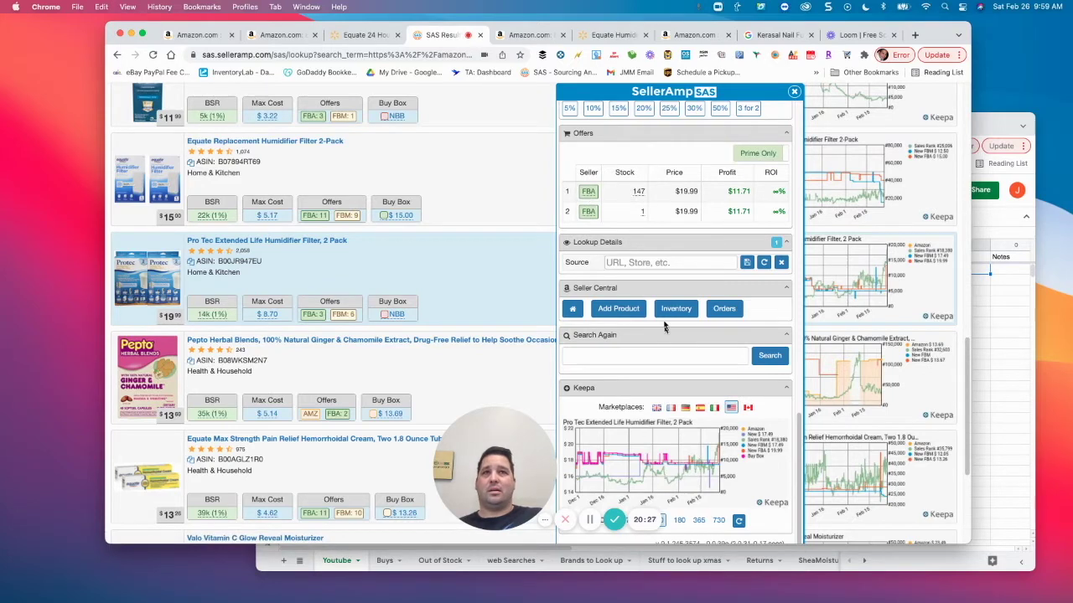
scroll(687, 276, "up", 10)
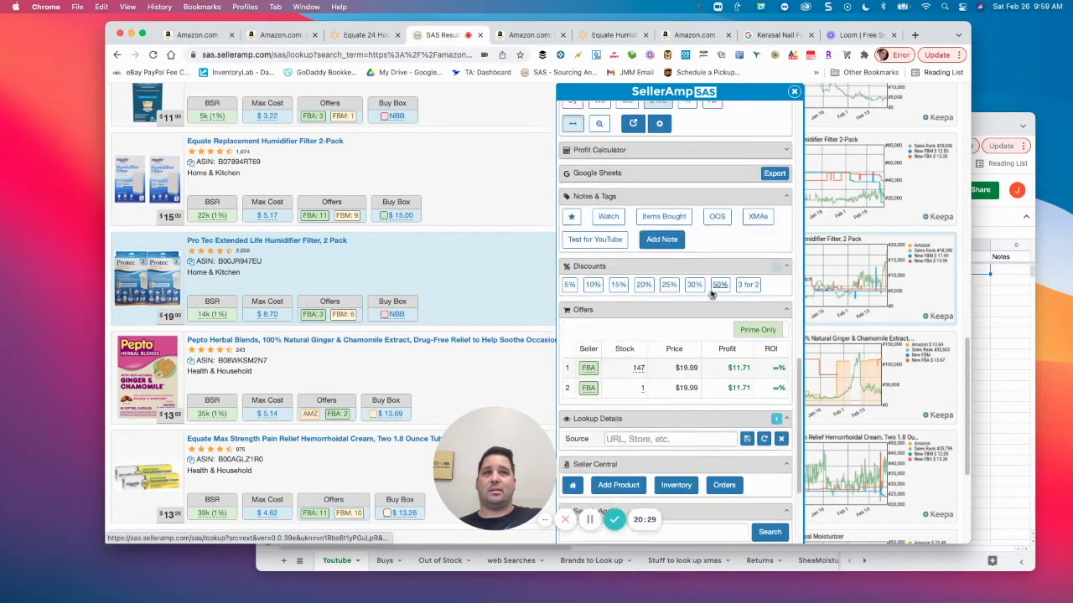
scroll(705, 295, "up", 10)
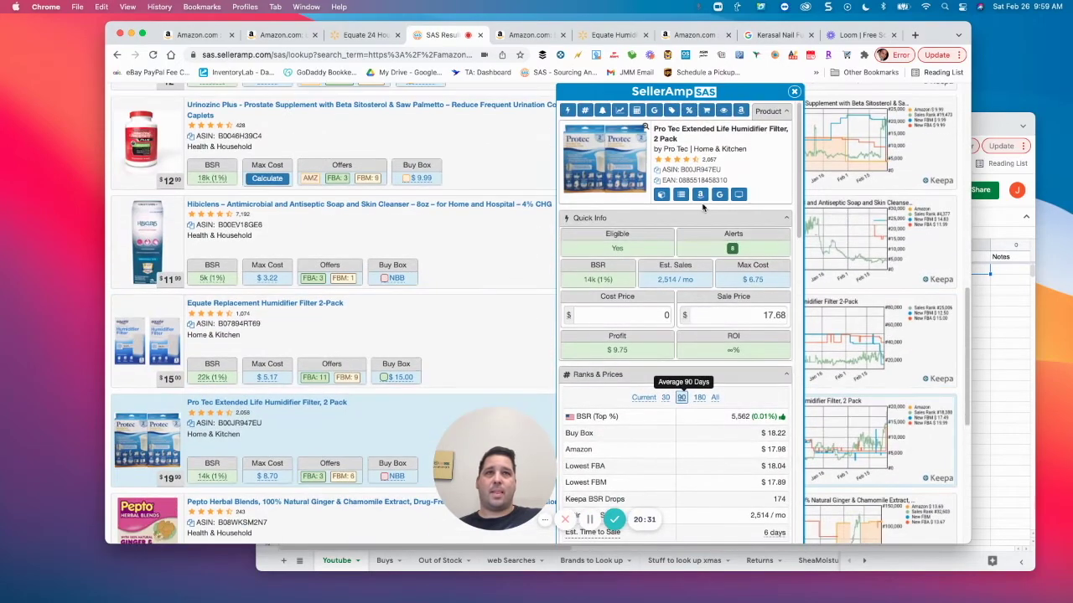
Open the Pro Tec filter's Amazon page and scroll through its Keepa price history chart.
left_click(700, 196)
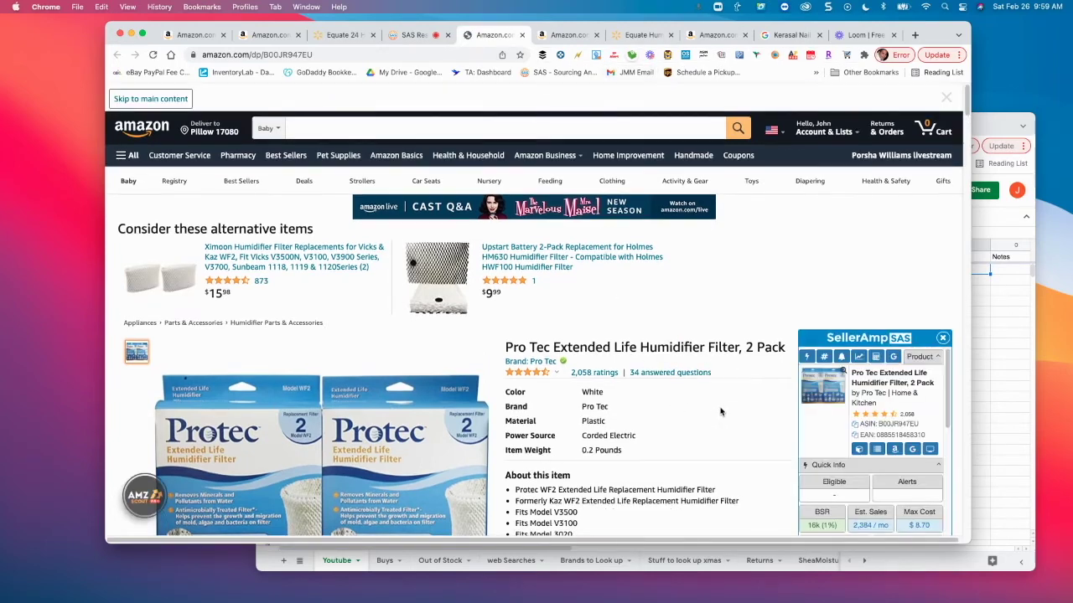
scroll(721, 411, "down", 5)
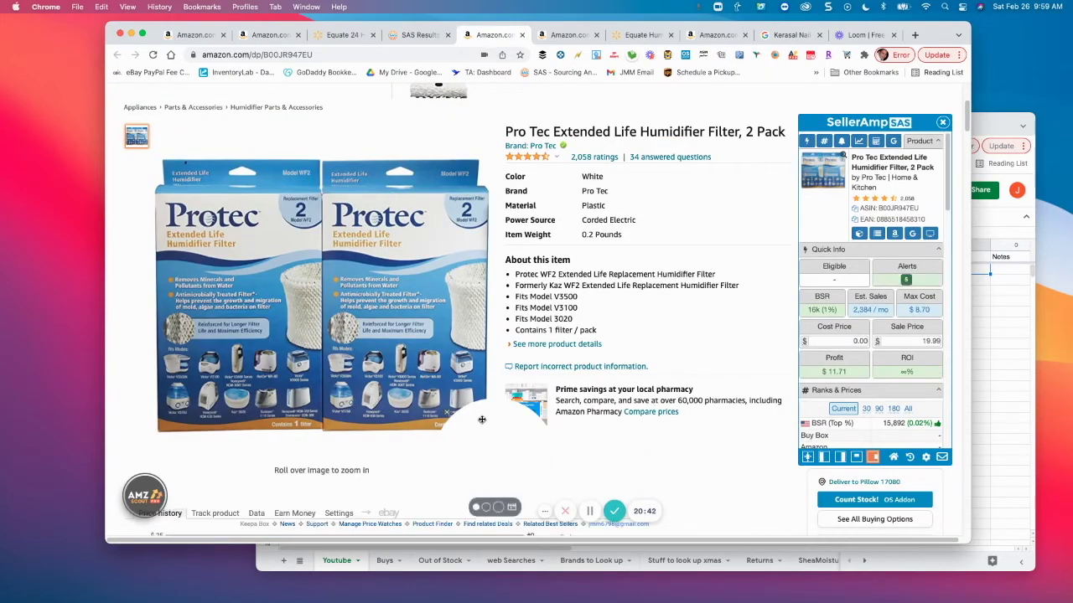
left_click_drag(482, 419, 517, 419)
scroll(620, 376, "down", 5)
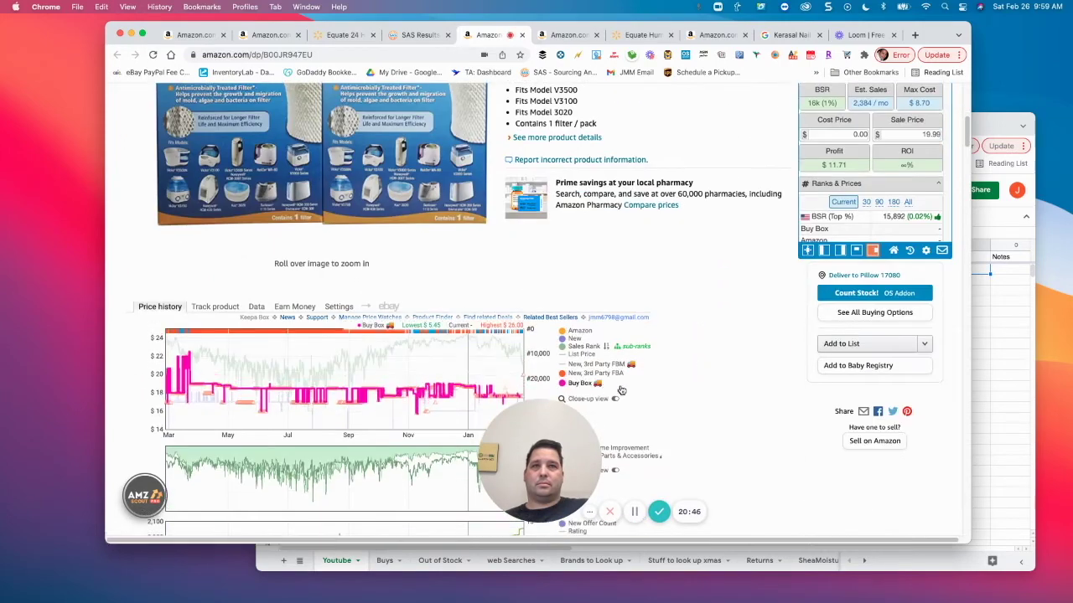
scroll(621, 391, "down", 2)
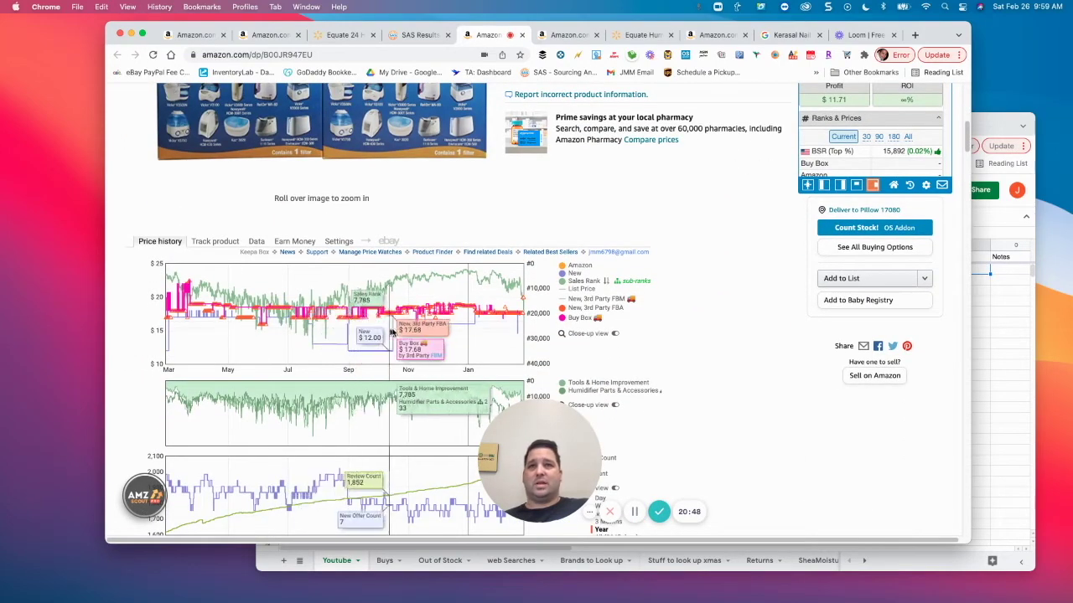
scroll(469, 327, "down", 5)
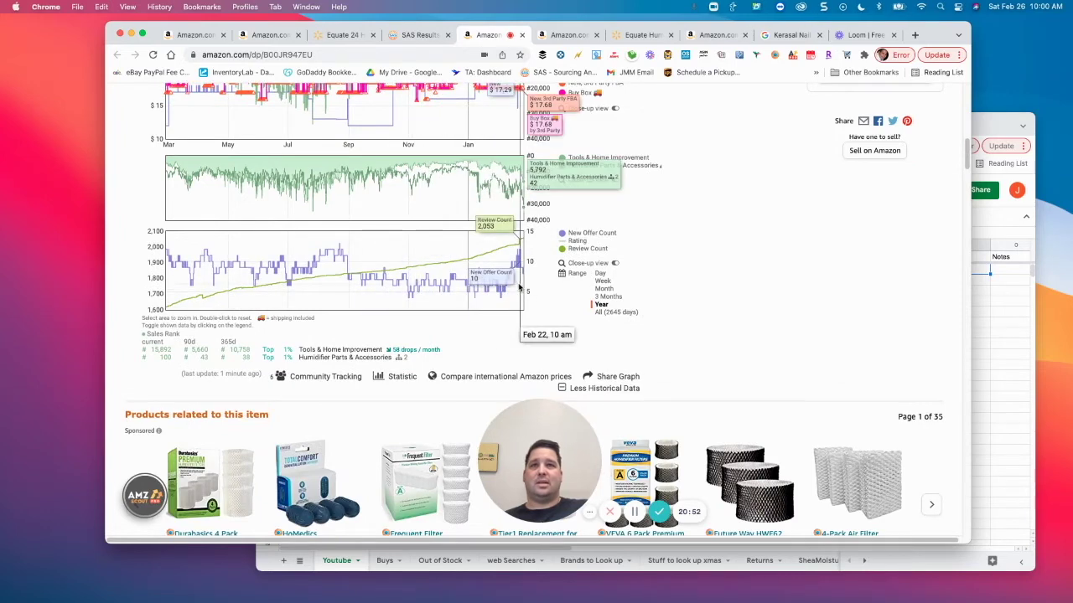
scroll(474, 285, "up", 3)
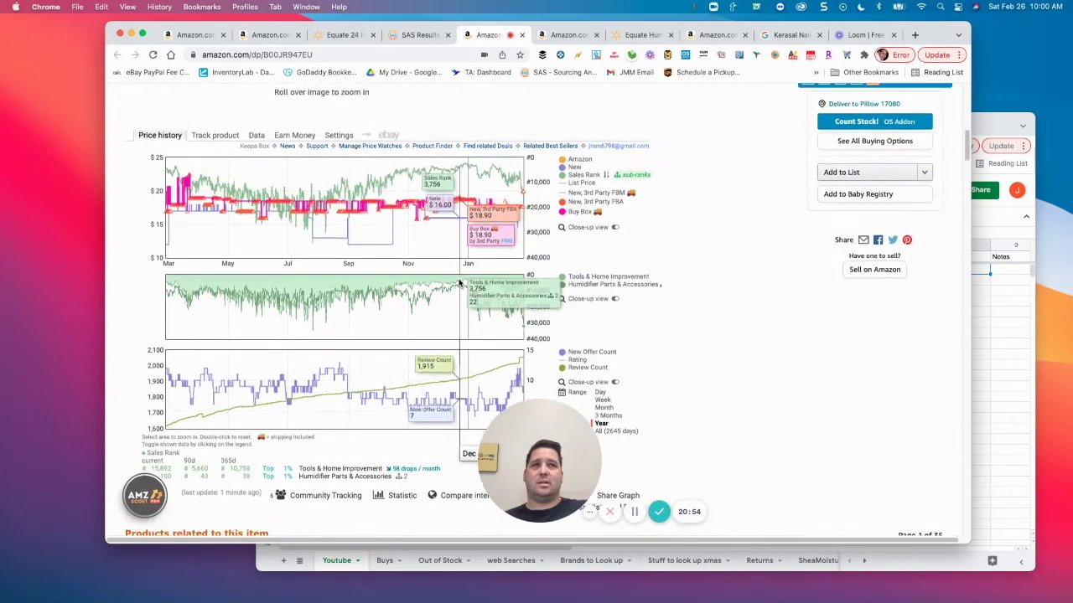
scroll(459, 283, "up", 5)
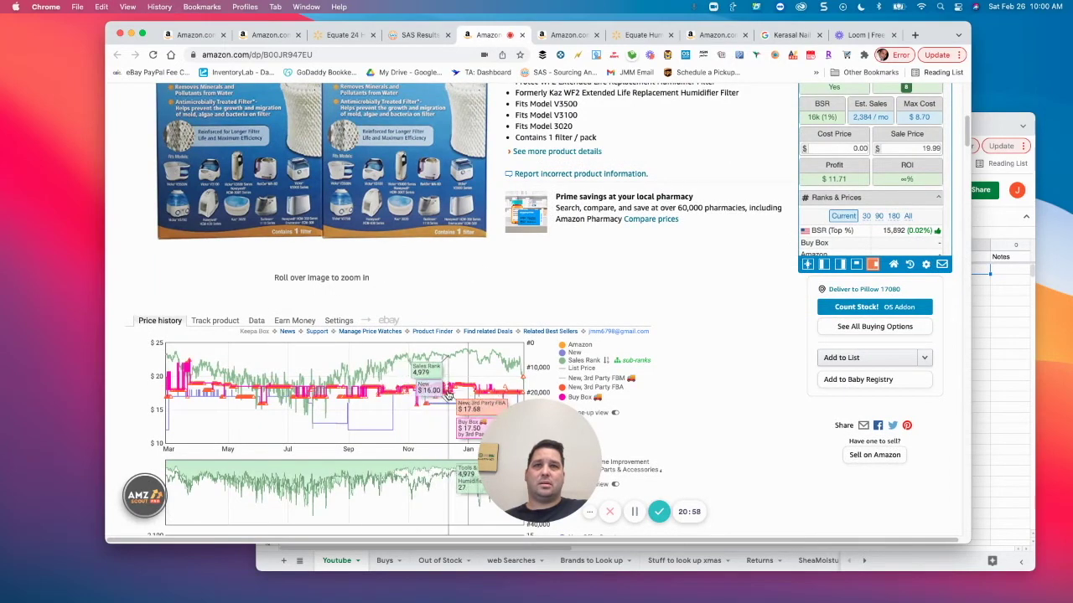
scroll(453, 386, "up", 4)
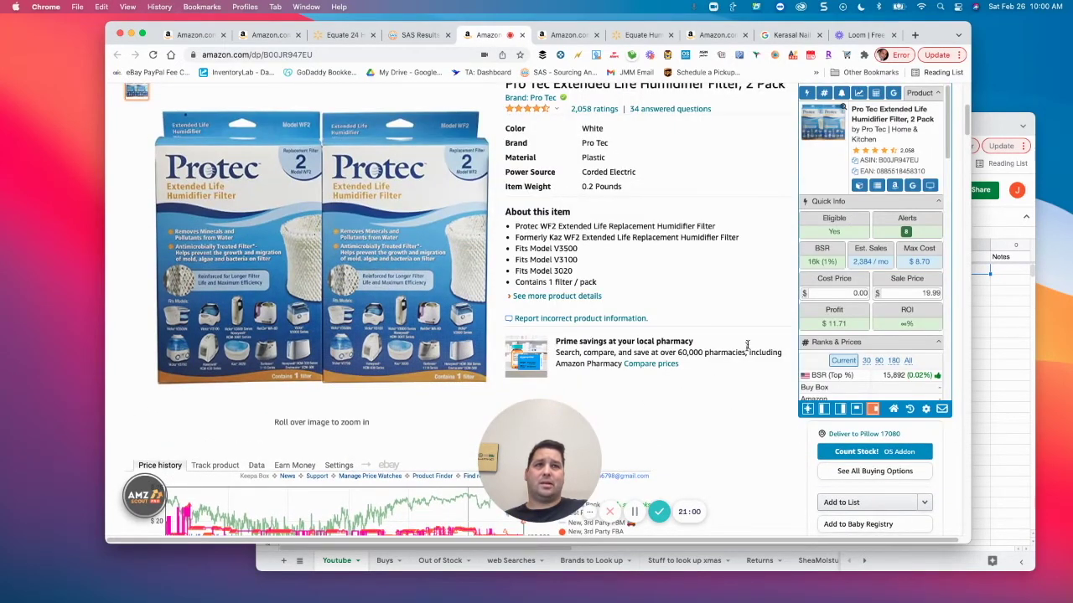
scroll(687, 322, "up", 2)
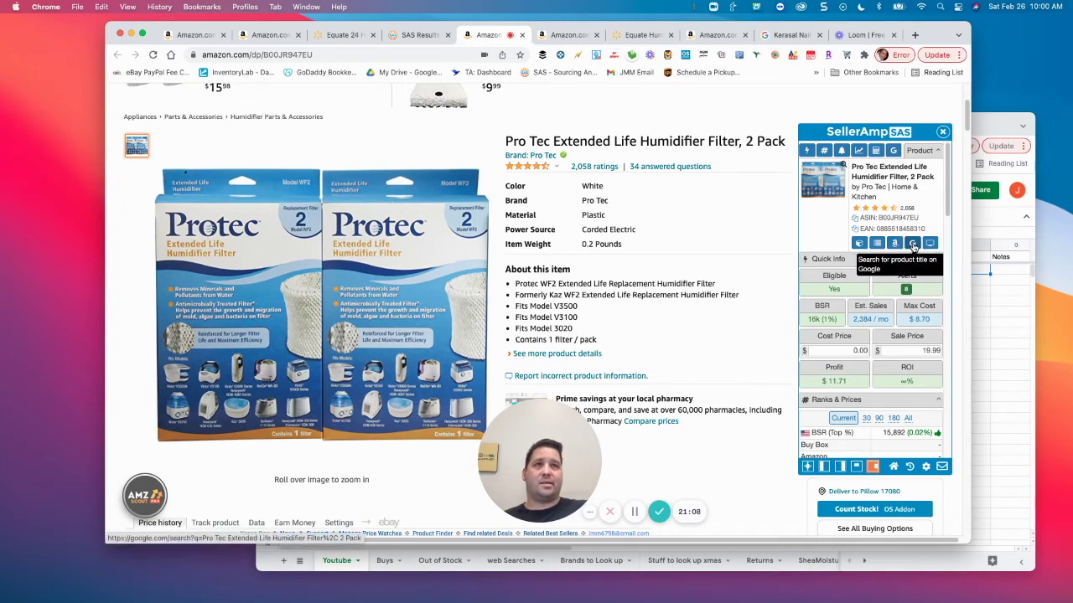
Search Google for 'Pro Tec Extended Life Humidifier Filter', without ', 2 Pack'.
left_click(913, 245)
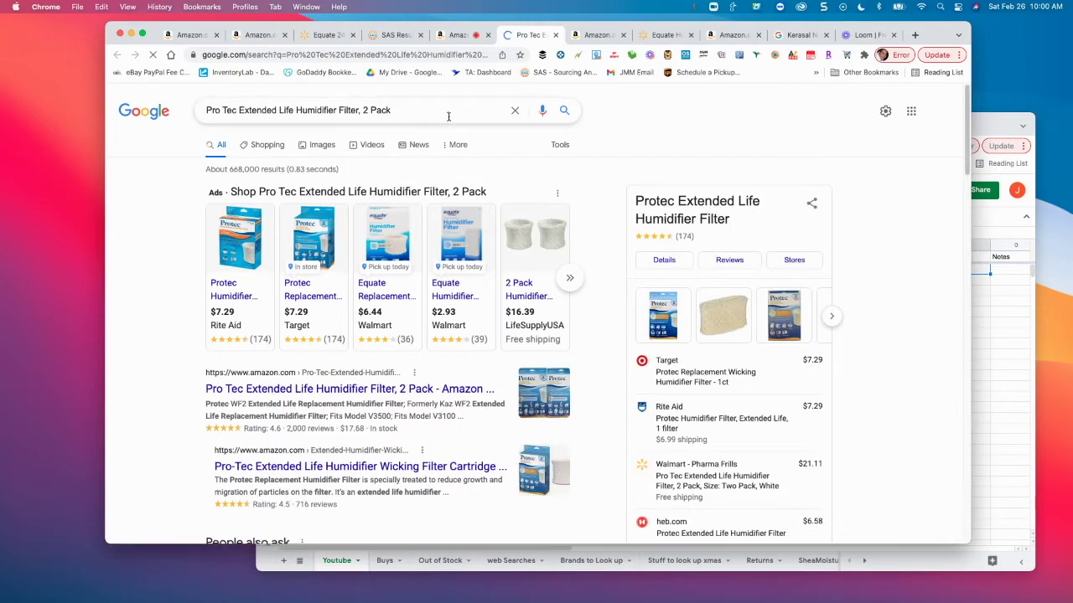
left_click(431, 114)
key("BackSpace")
key("BackSpace")
key("BackSpace")
key("BackSpace")
key("BackSpace")
key("BackSpace")
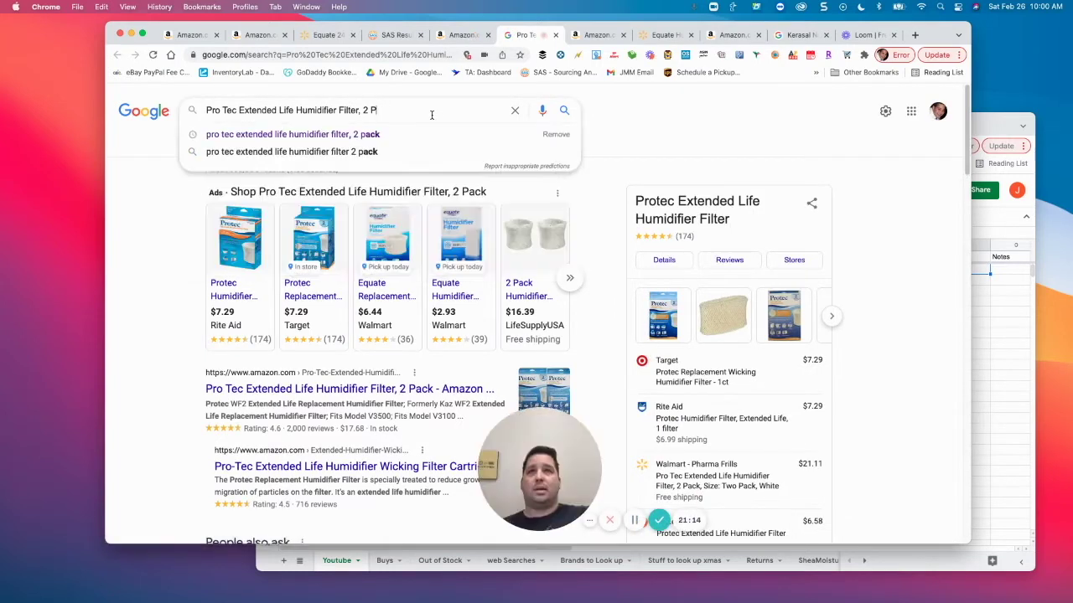
key("Return")
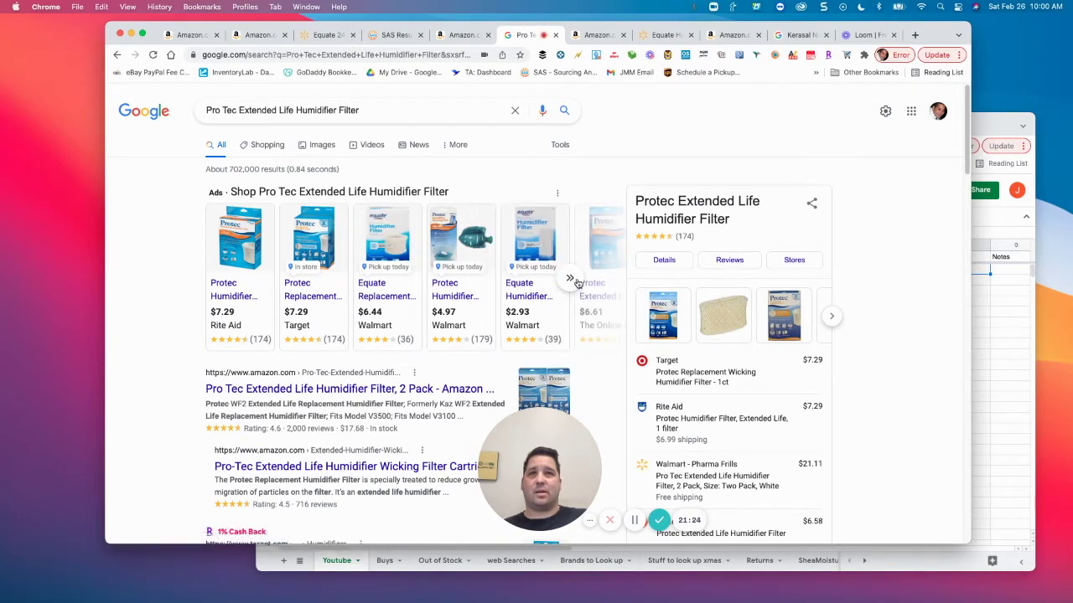
Browse the Shopping listings, e.g. $7.29 at Rite Aid and Target, then return to Amazon.
left_click(279, 147)
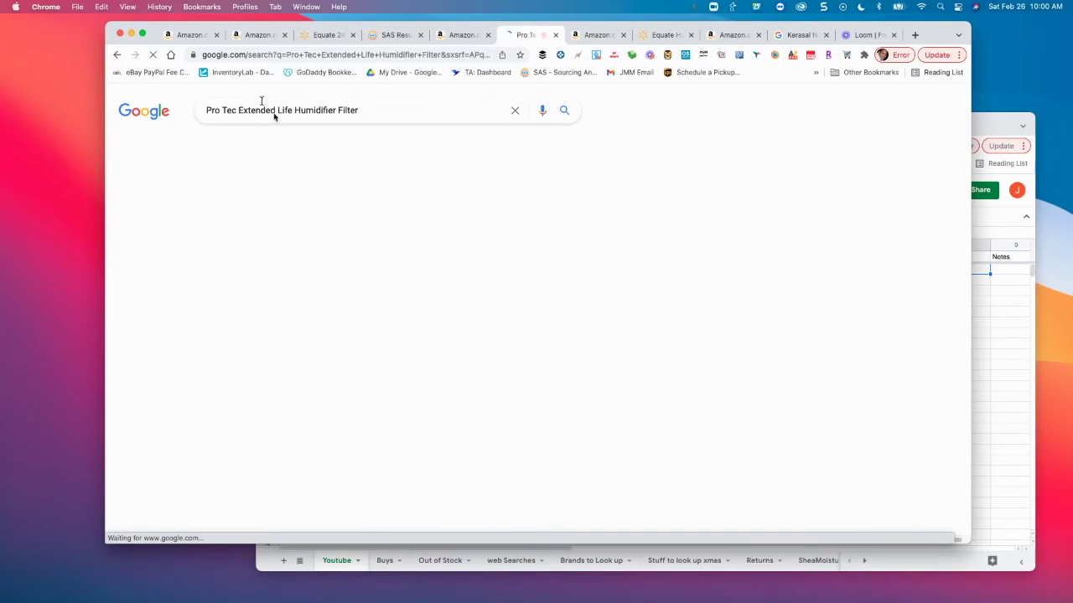
scroll(605, 396, "down", 1)
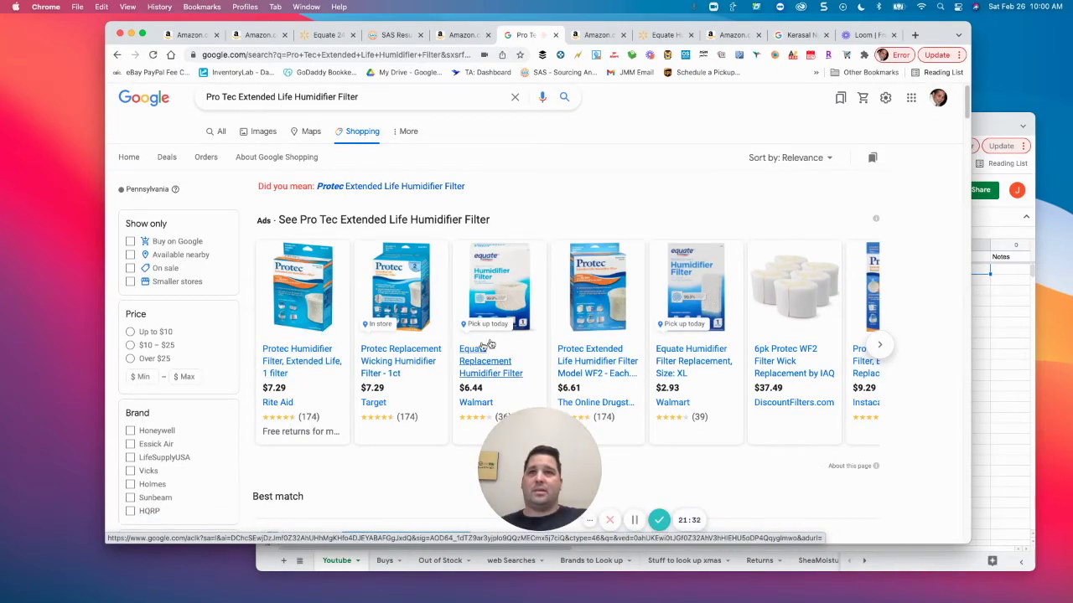
left_click(879, 349)
scroll(591, 362, "down", 9)
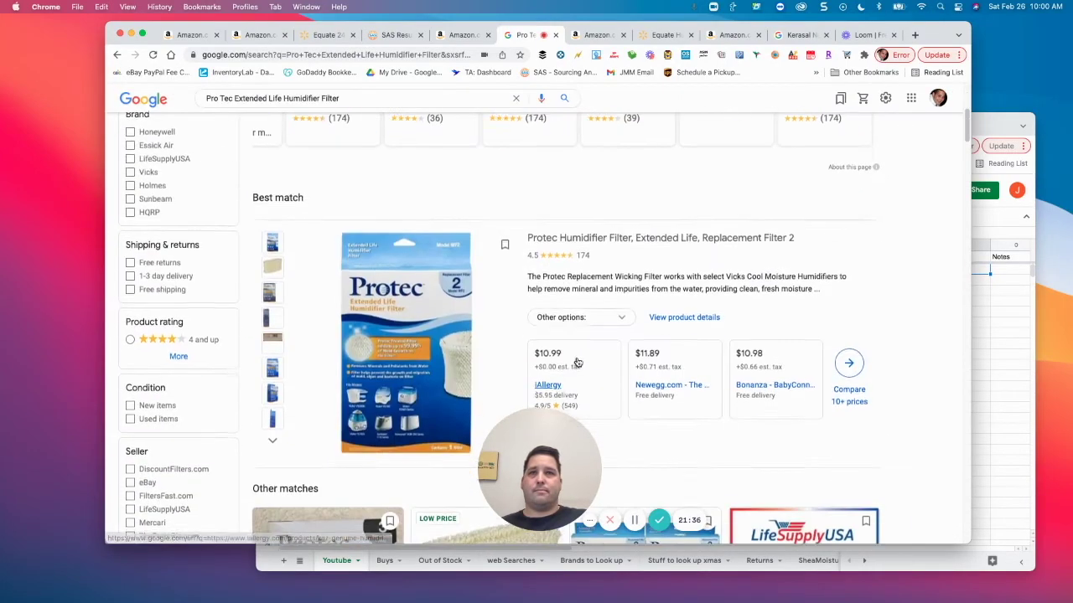
scroll(585, 362, "down", 4)
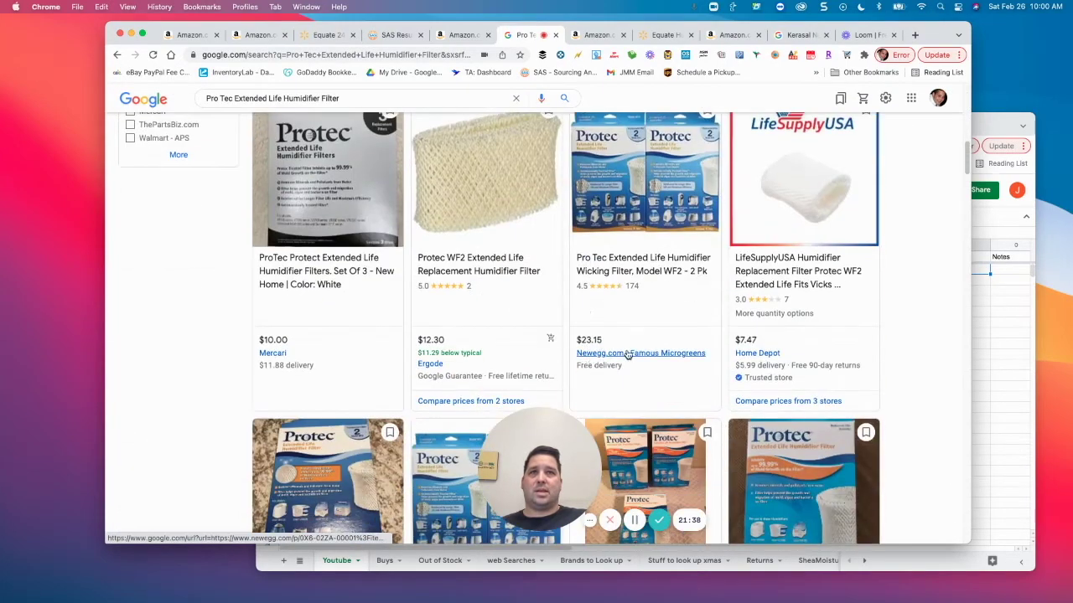
scroll(640, 202, "down", 8)
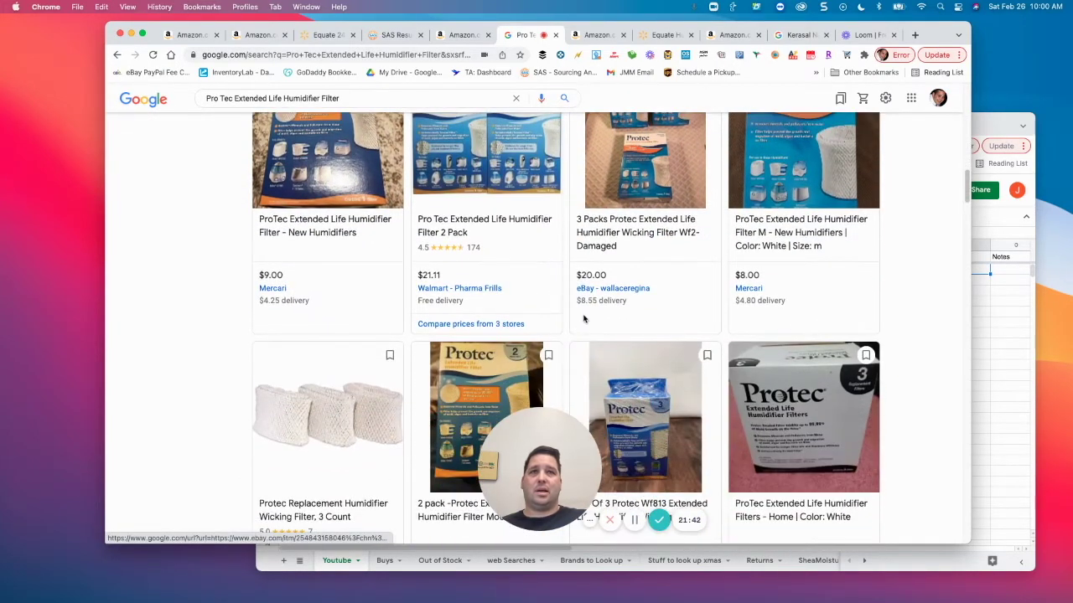
scroll(586, 323, "down", 6)
scroll(586, 324, "down", 8)
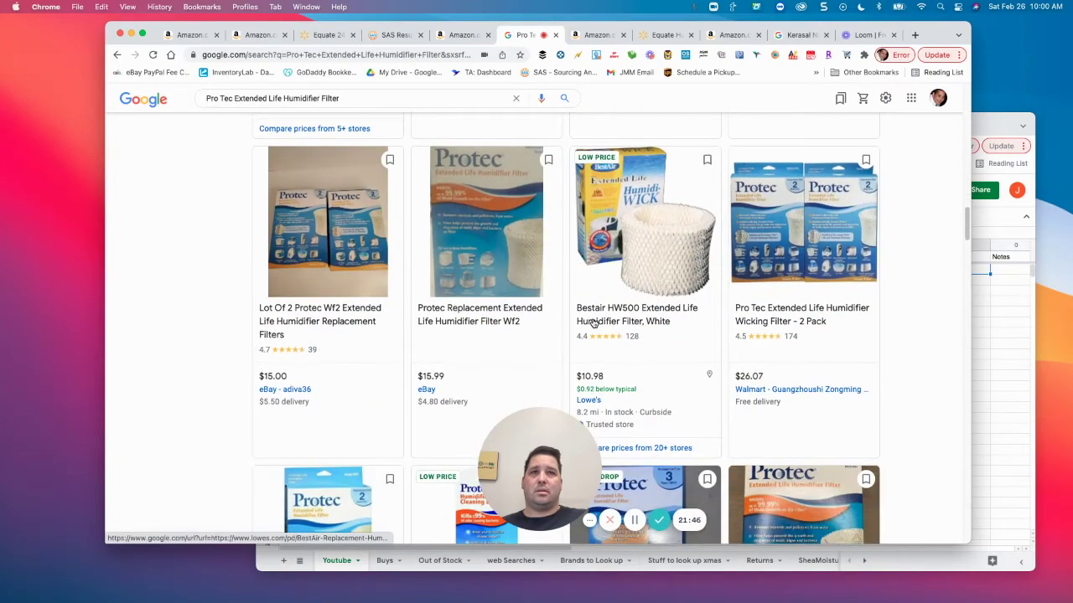
scroll(595, 326, "down", 6)
scroll(601, 332, "down", 10)
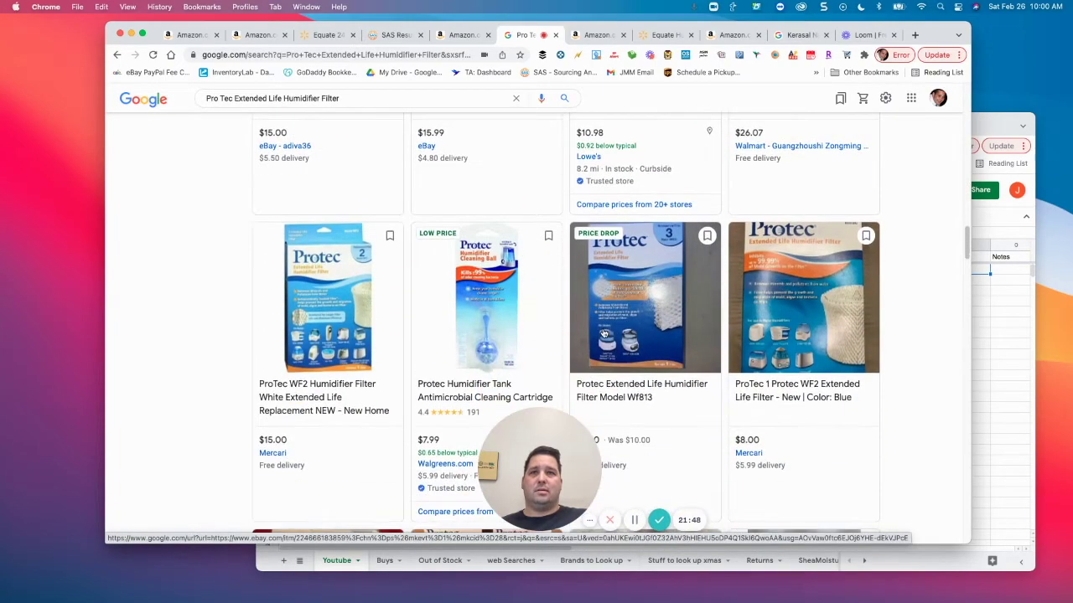
scroll(602, 339, "down", 1)
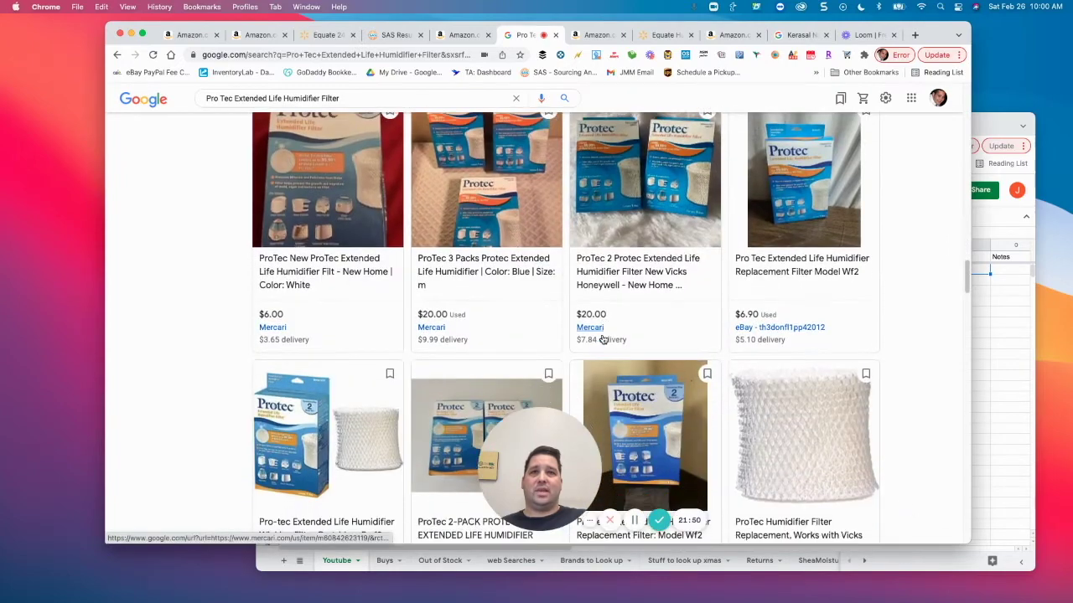
scroll(618, 352, "down", 5)
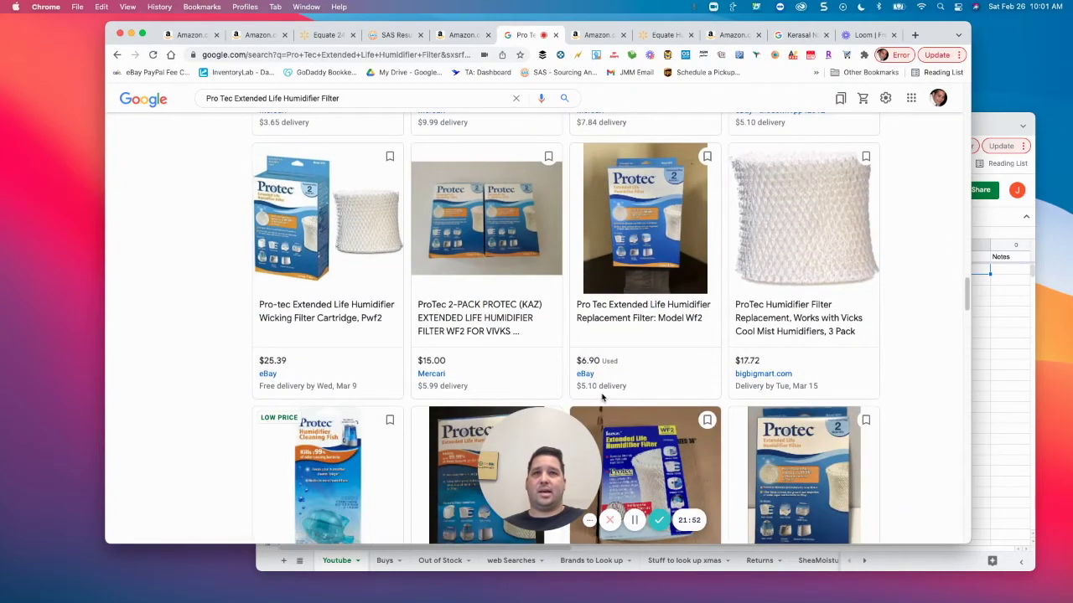
scroll(611, 407, "up", 15)
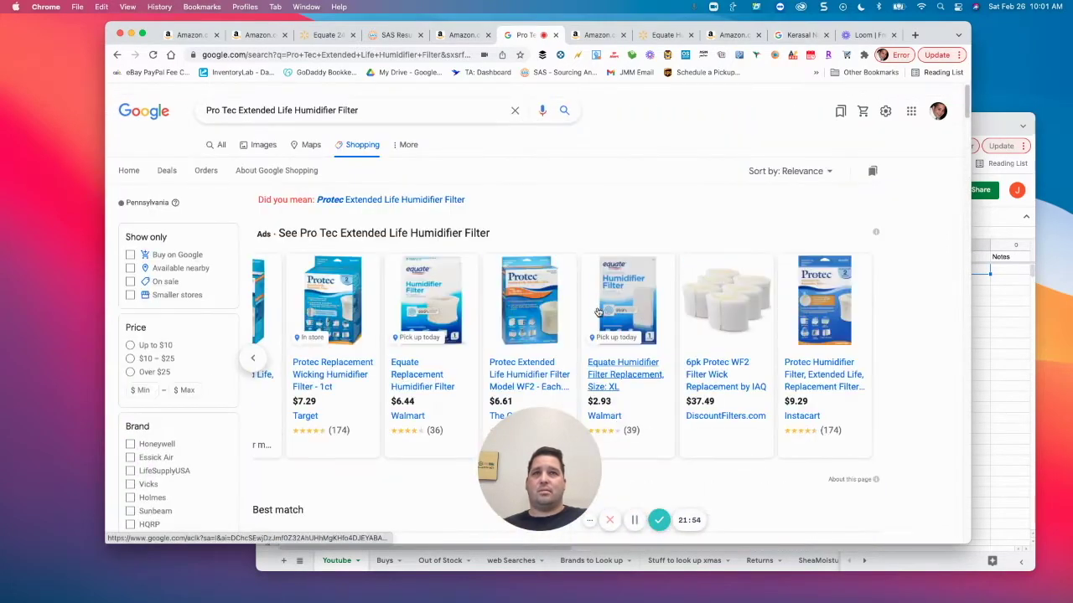
left_click(255, 359)
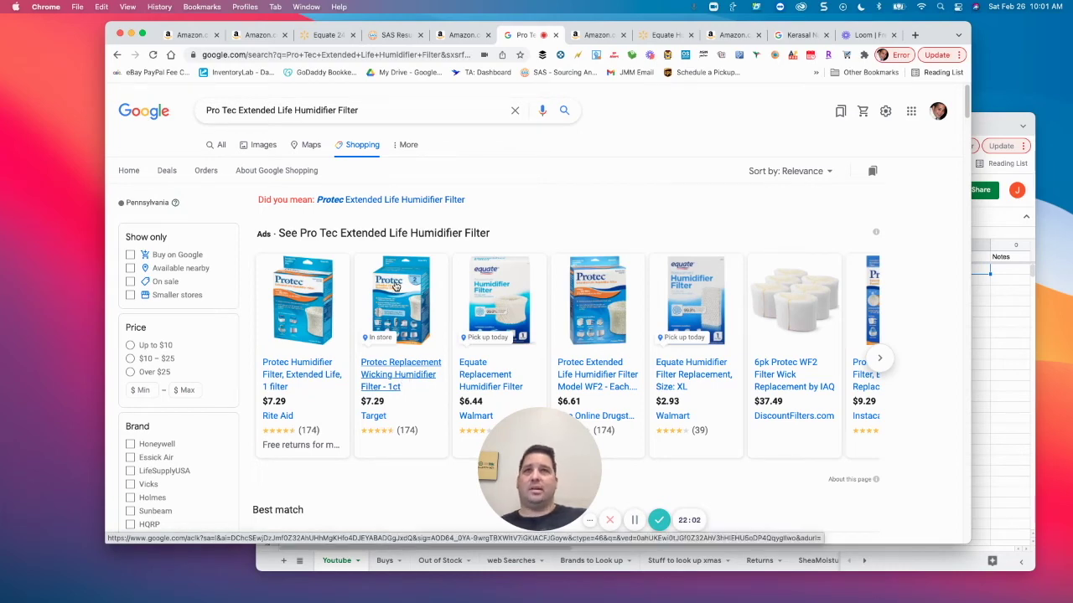
left_click(463, 35)
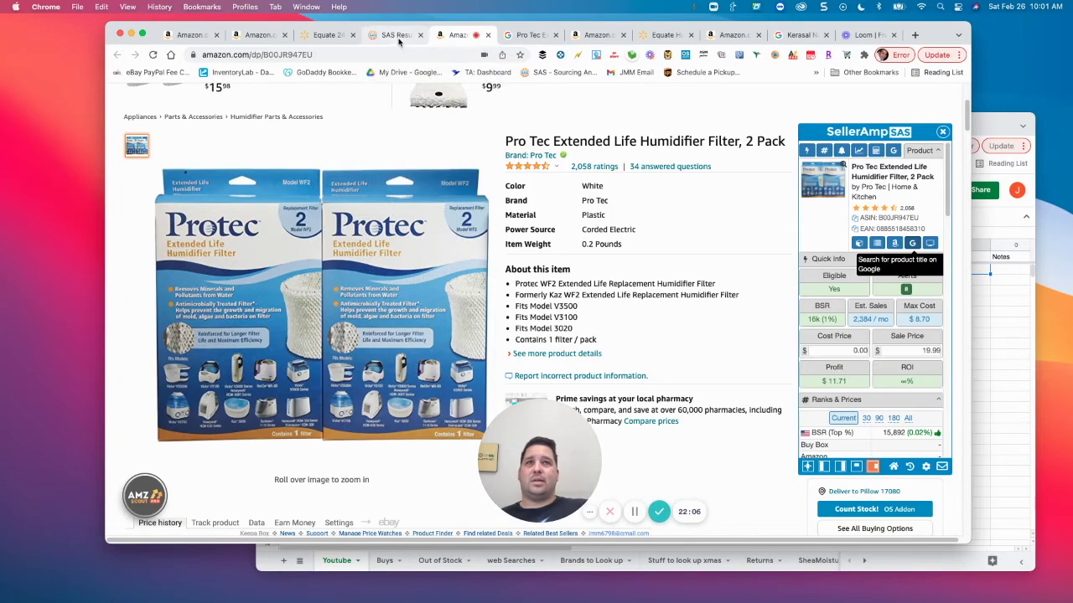
Close the Pro Tec details, load the Equate hemorrhoidal cream's profit details, and search its title on Google.
left_click(399, 38)
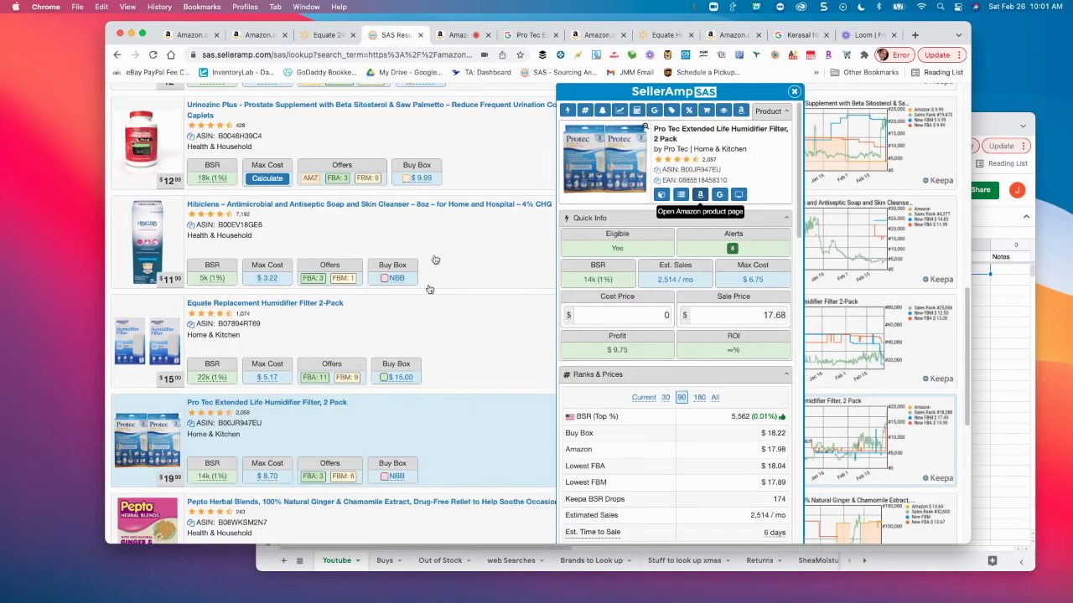
mouse_move(444, 174)
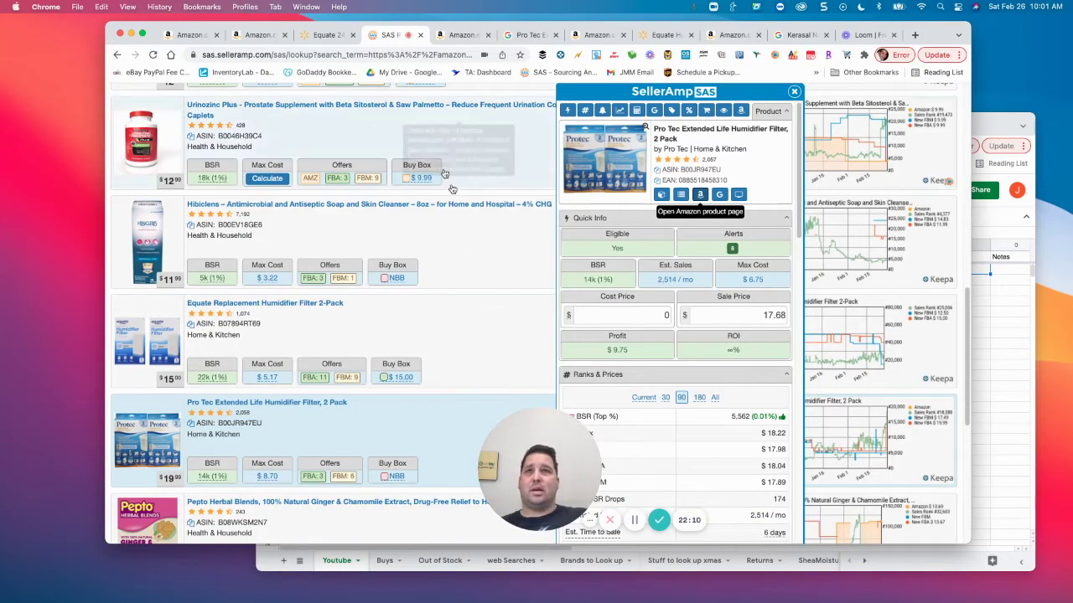
left_click(794, 92)
scroll(604, 226, "down", 5)
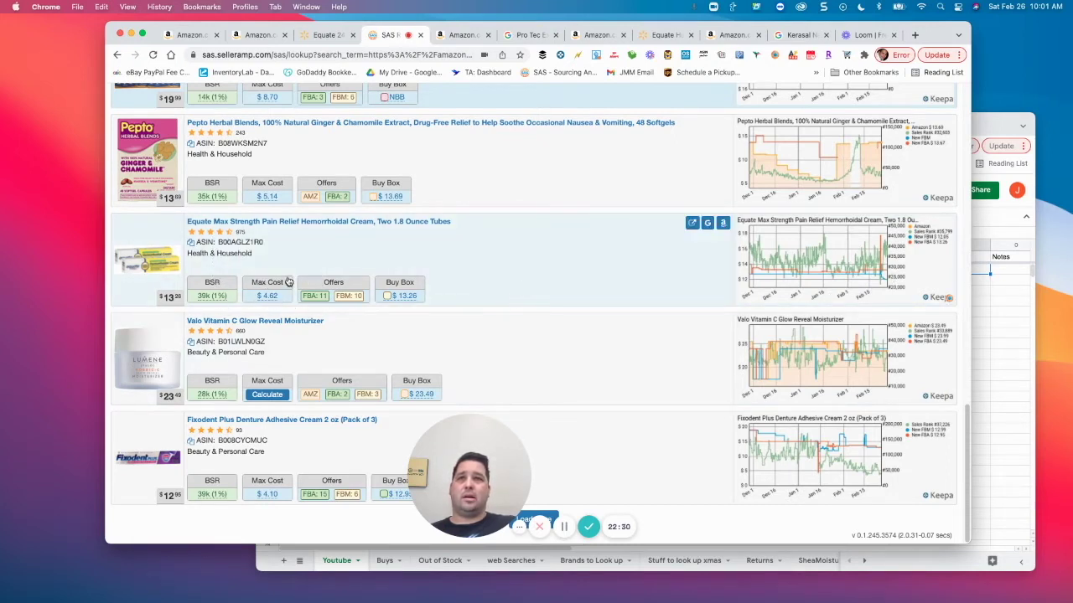
left_click(581, 243)
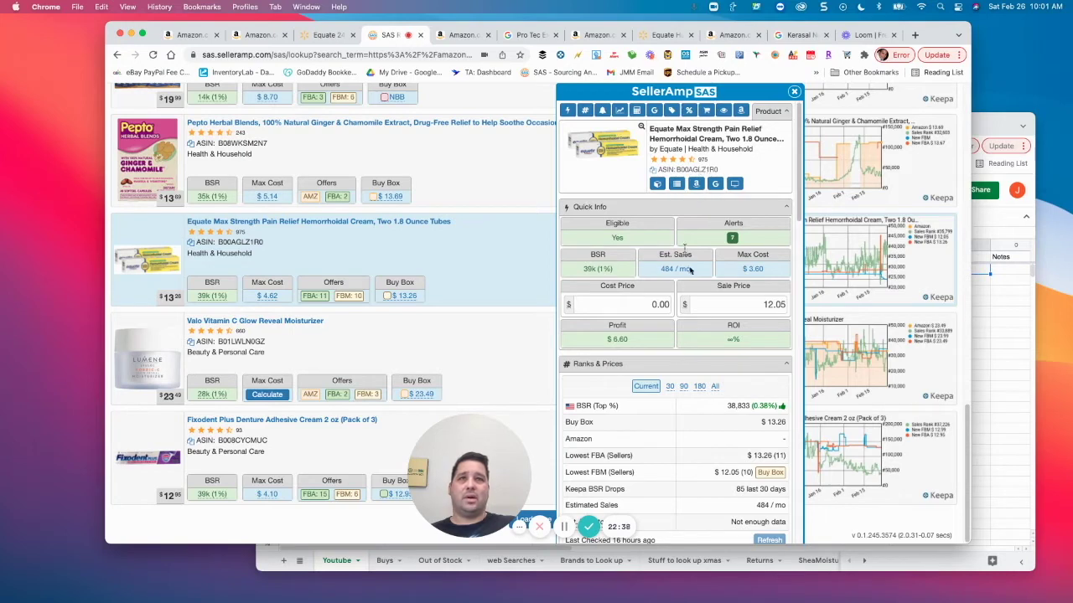
left_click(716, 185)
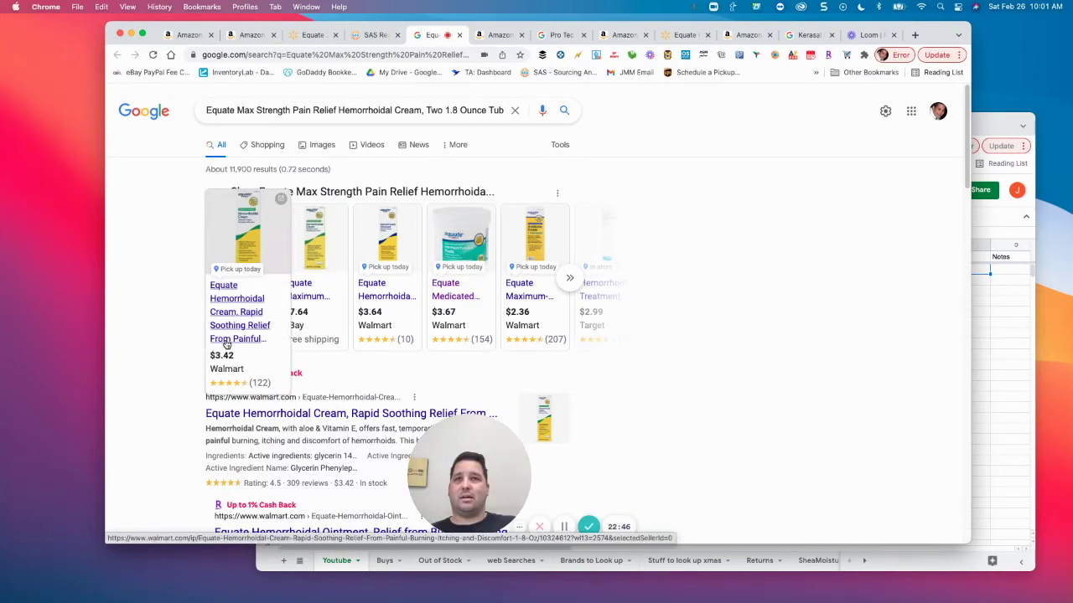
Open Walmart's $3.42 Equate Hemorrhoidal Cream 1.8 Oz listing in a new tab and scroll it.
left_click(230, 322)
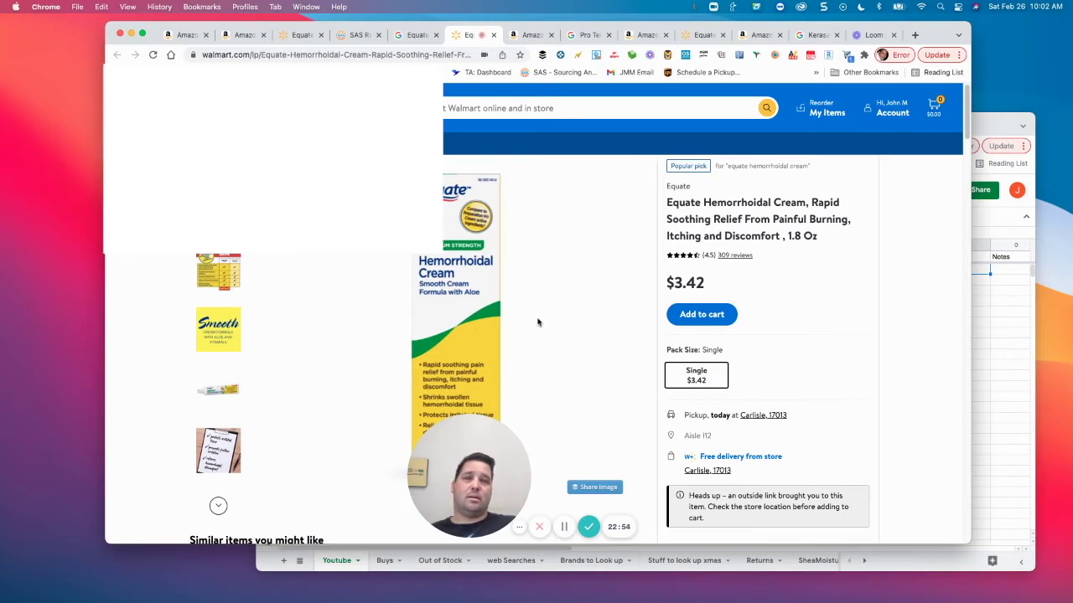
scroll(537, 321, "down", 4)
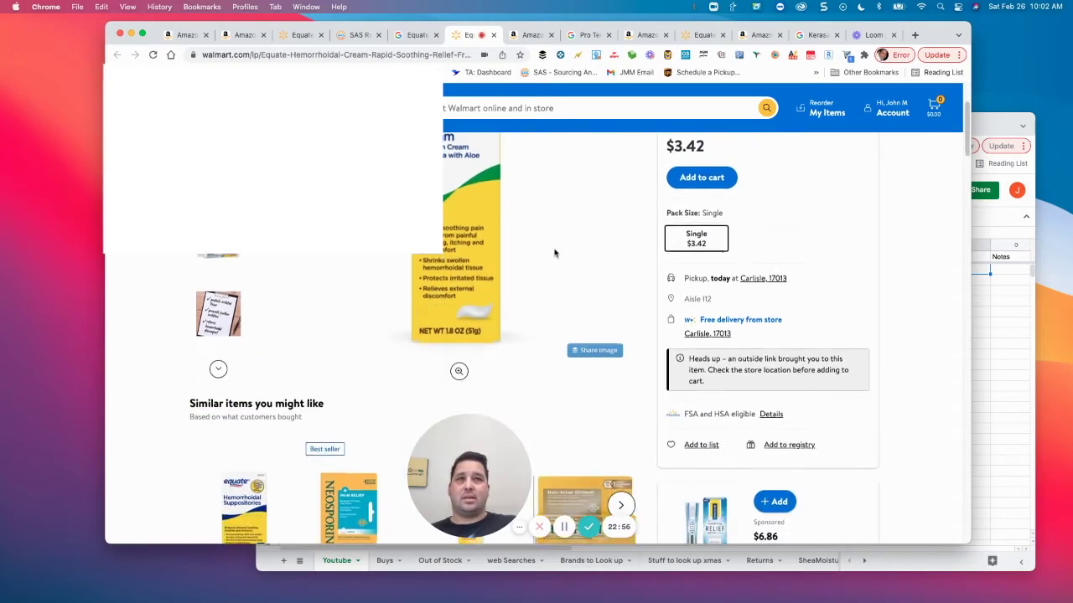
Return to the SellerAmp lookup and open the Equate two-tube cream's $12.05 Amazon page.
scroll(568, 283, "down", 5)
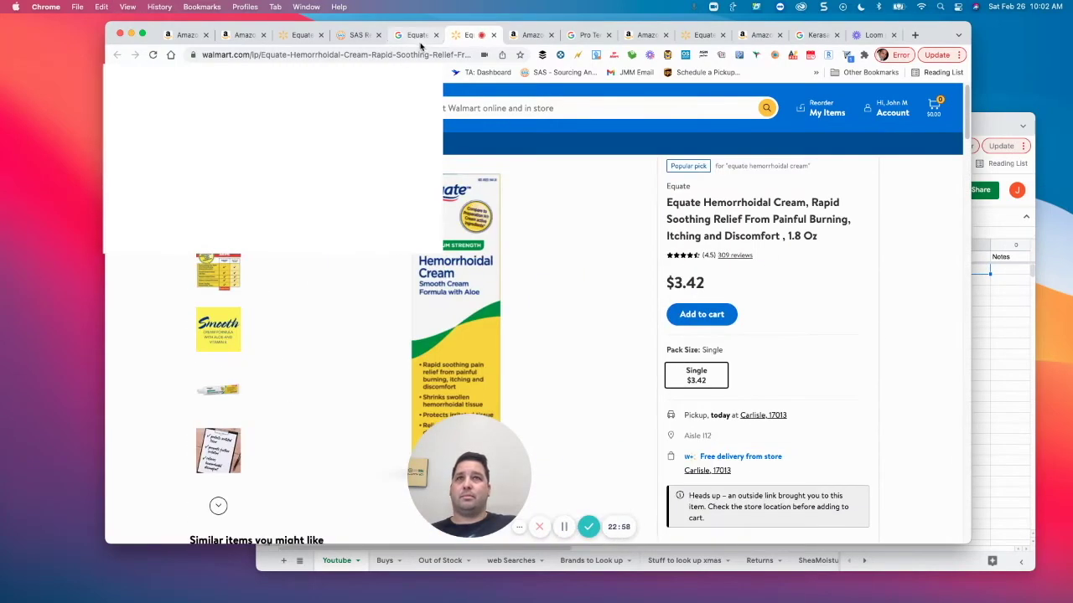
left_click(412, 35)
left_click(356, 34)
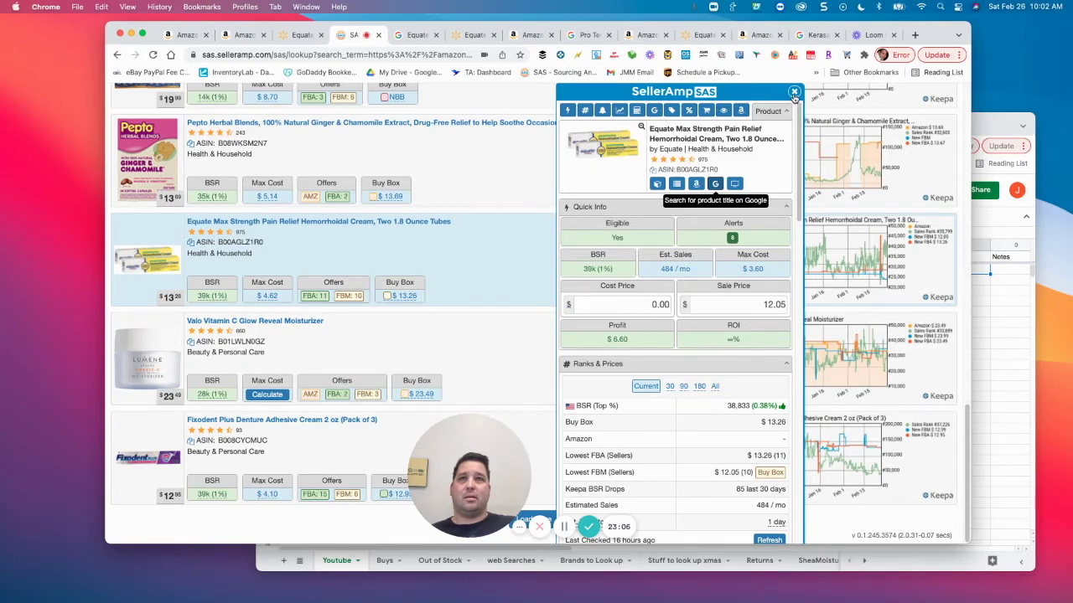
scroll(674, 319, "down", 3)
scroll(674, 319, "up", 3)
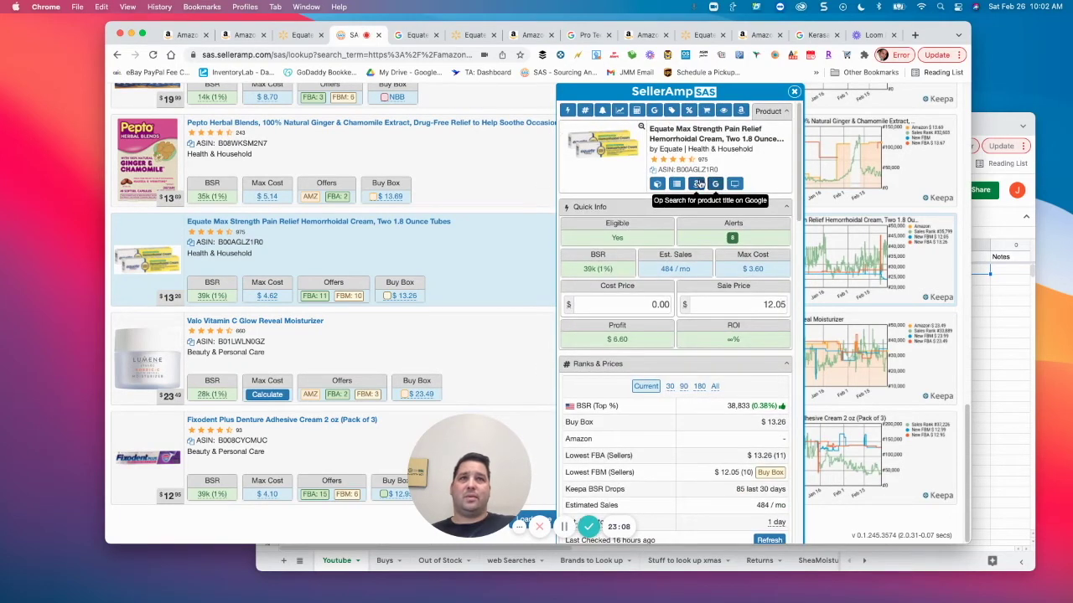
left_click(702, 186)
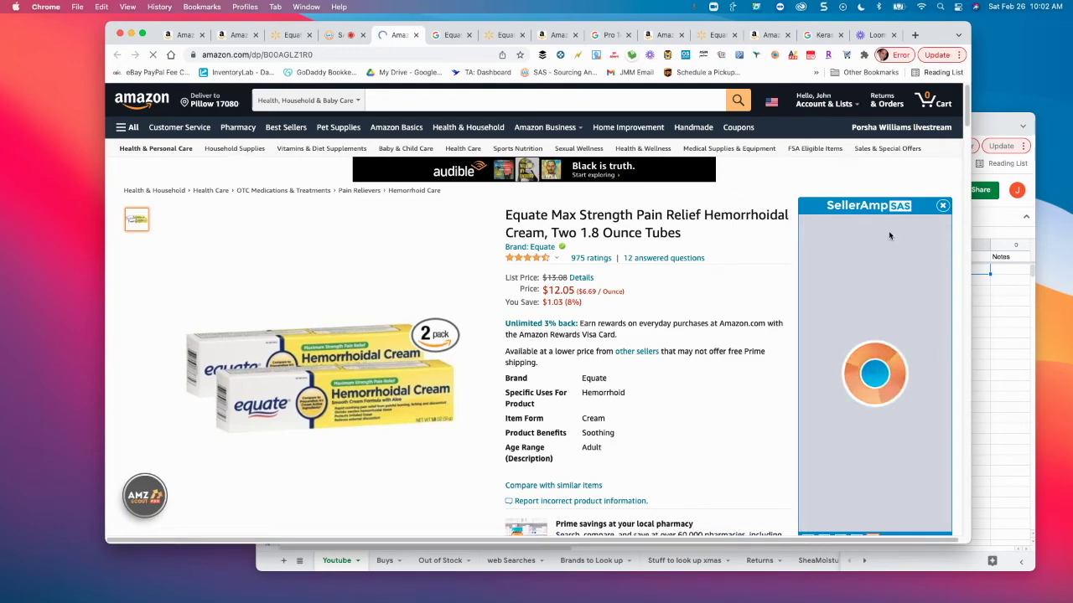
scroll(688, 310, "down", 4)
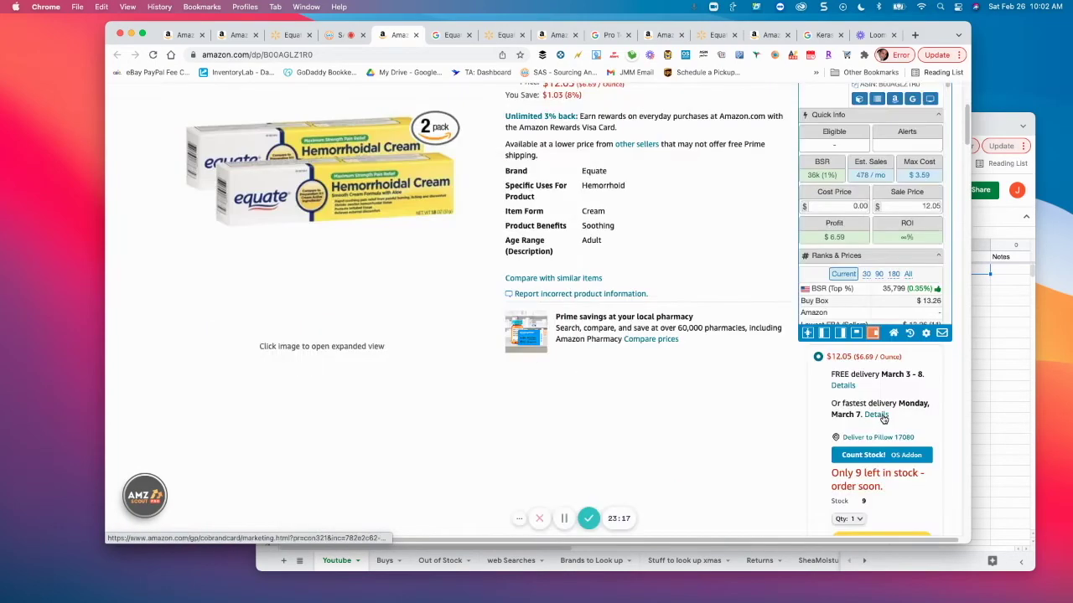
scroll(865, 233, "down", 8)
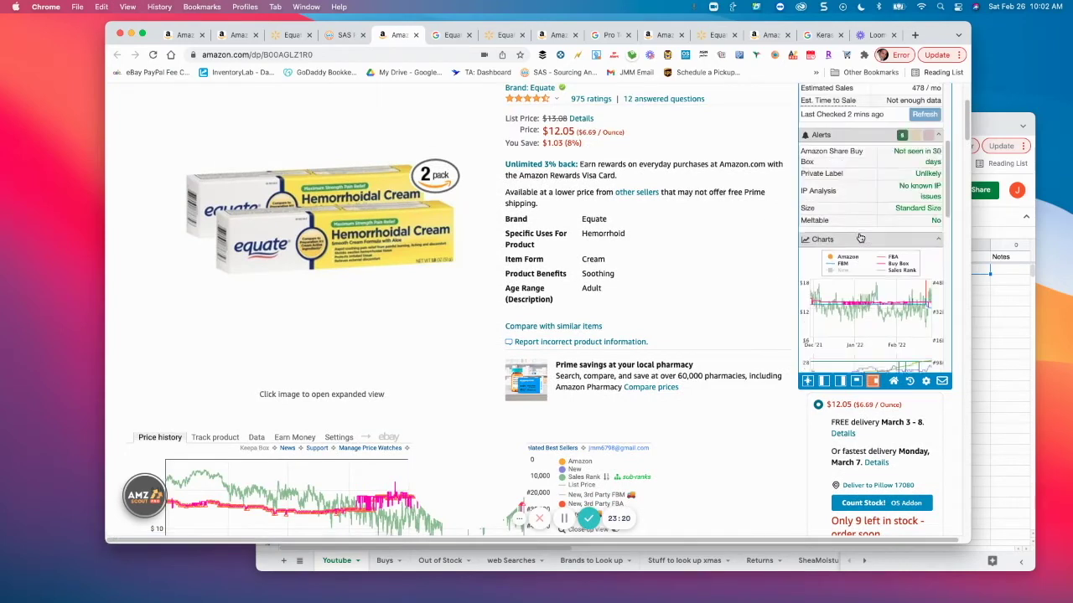
scroll(857, 241, "down", 4)
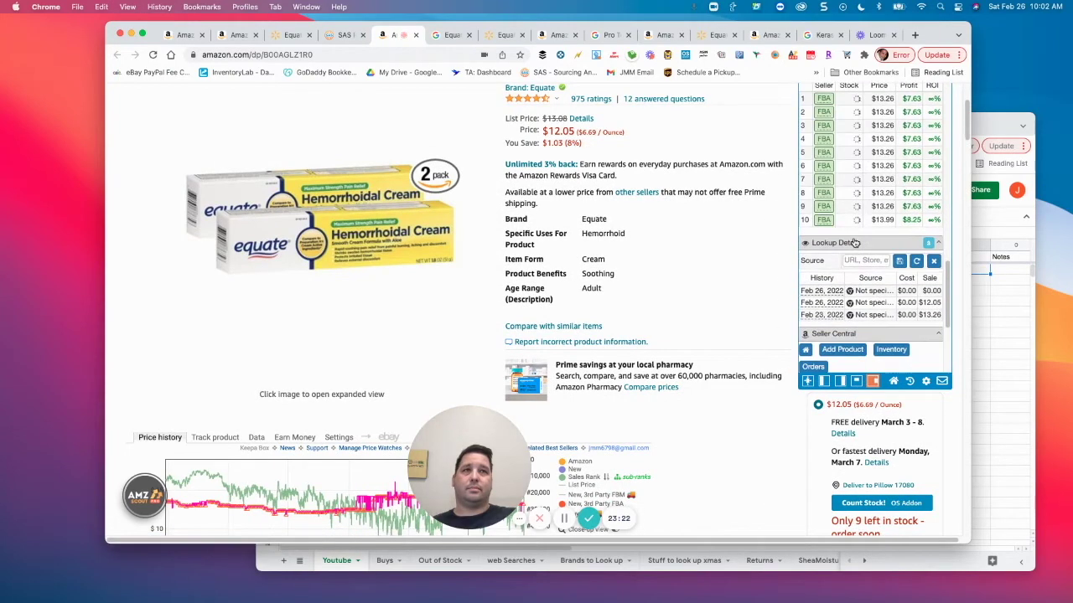
scroll(853, 244, "up", 3)
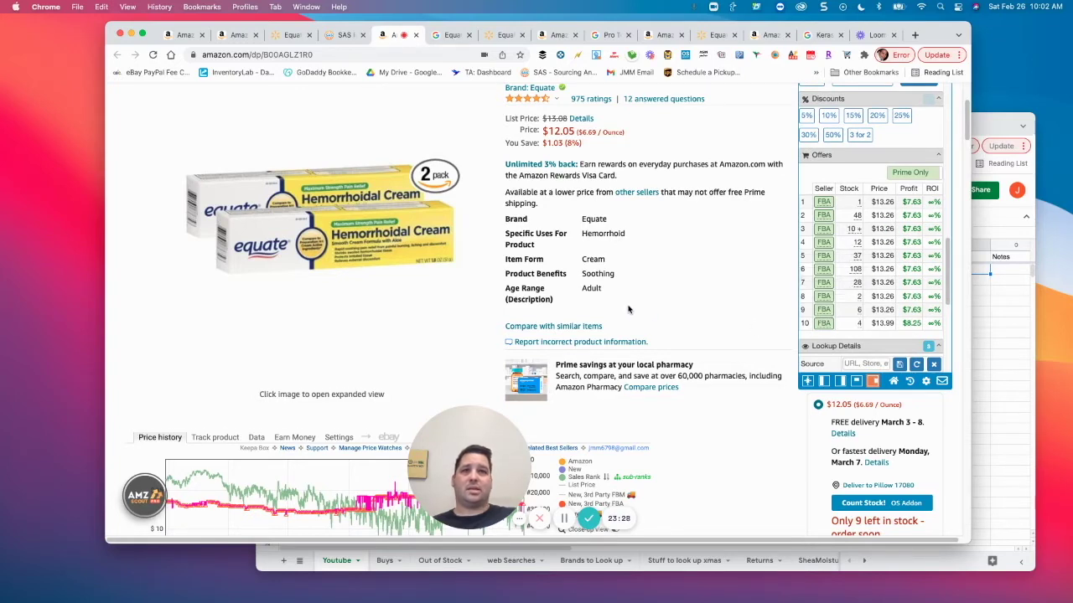
scroll(632, 310, "down", 2)
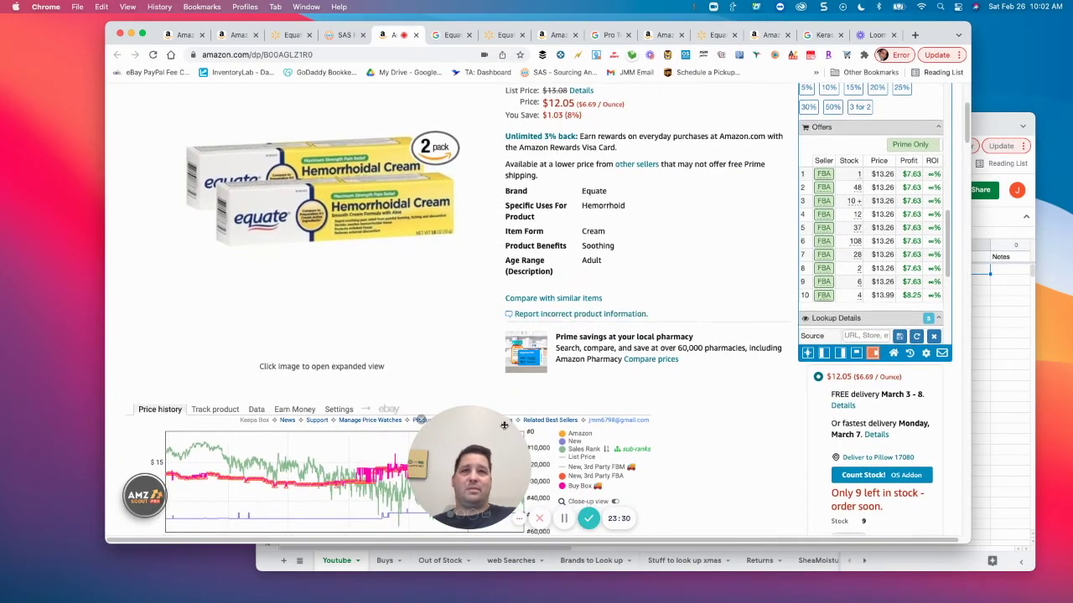
left_click_drag(509, 476, 824, 476)
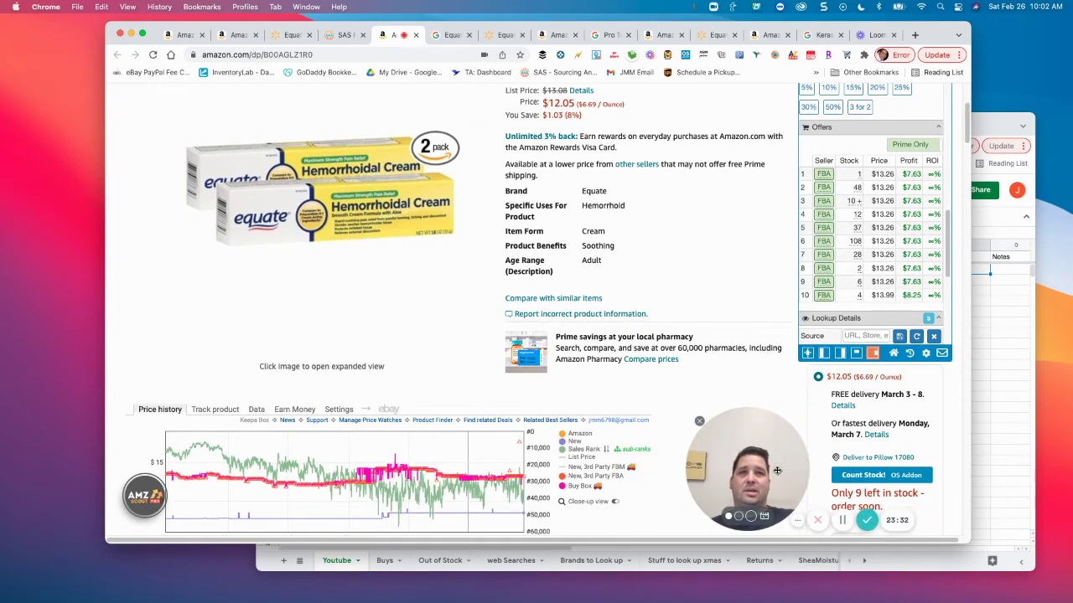
scroll(477, 384, "down", 5)
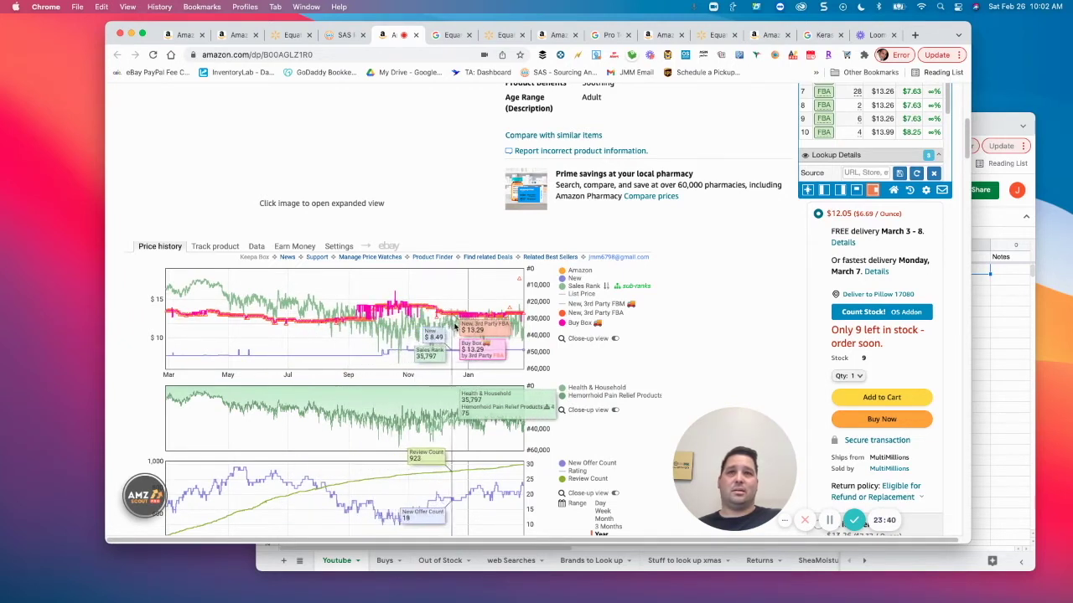
scroll(639, 313, "up", 5)
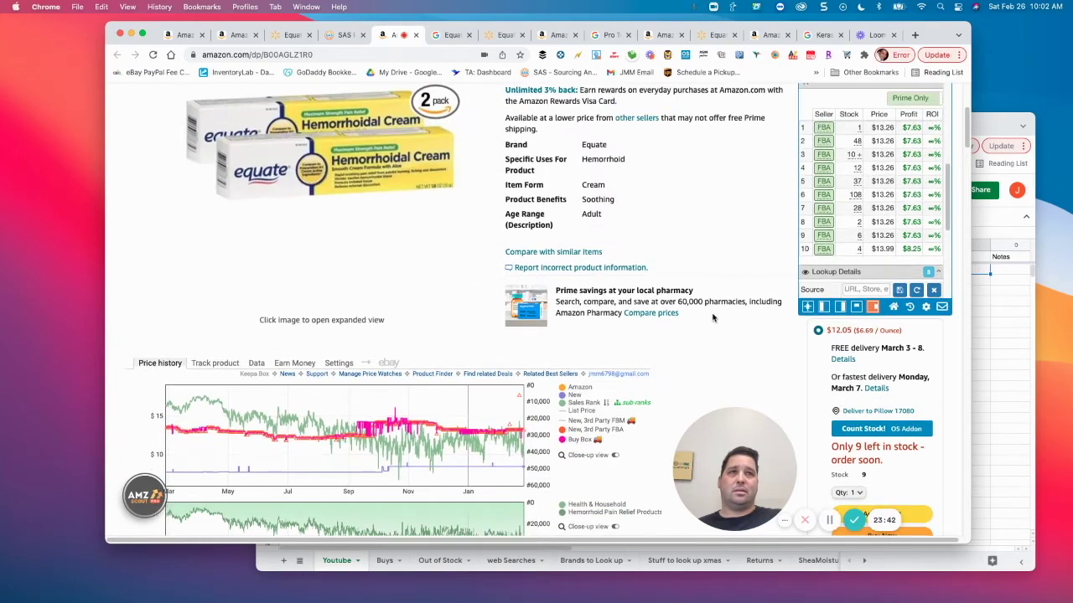
scroll(860, 304, "up", 5)
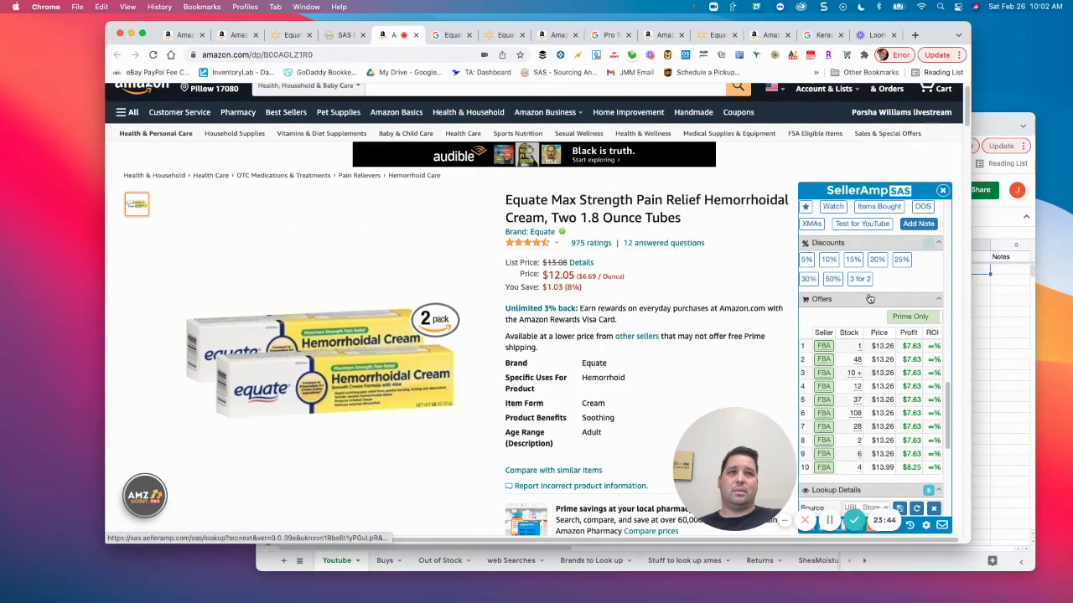
scroll(861, 305, "up", 10)
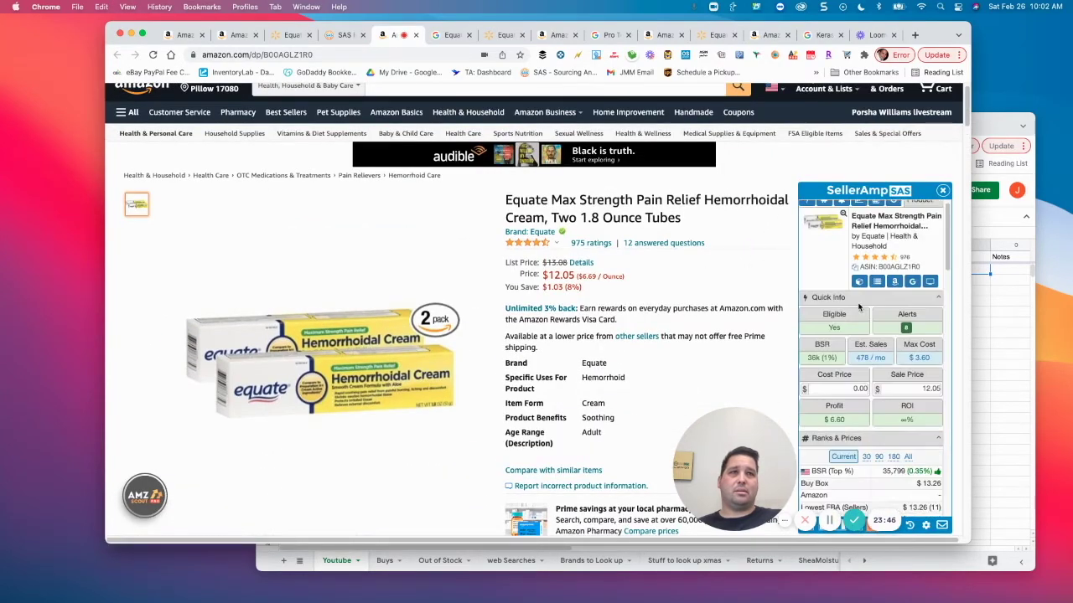
scroll(853, 309, "up", 1)
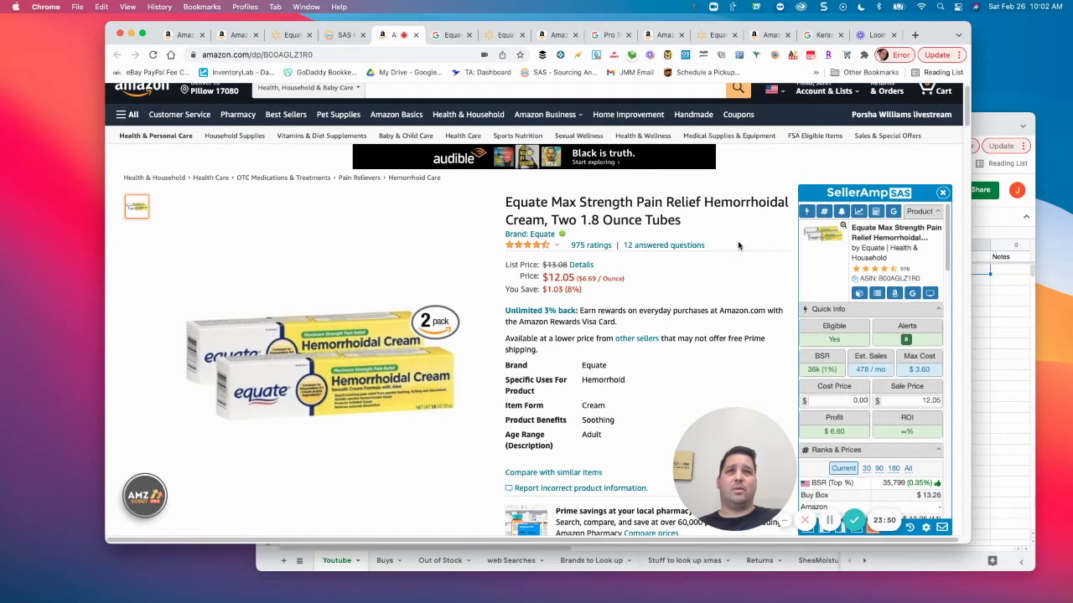
Close the Walmart allergy tab, check the $3.42 Walmart cream's size, then return to Amazon's two-tube page.
left_click(295, 35)
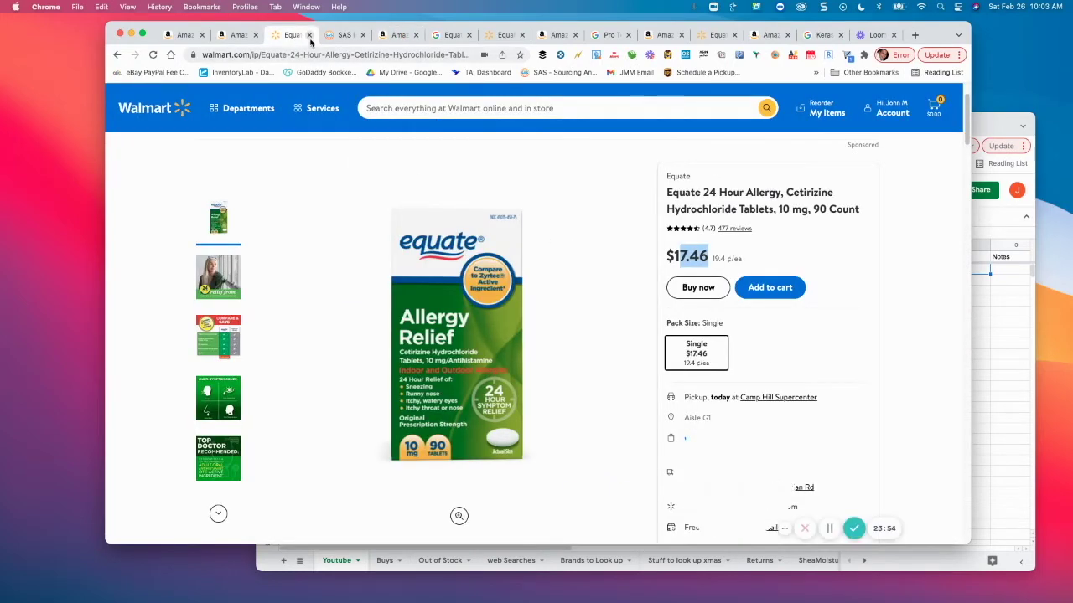
left_click(308, 36)
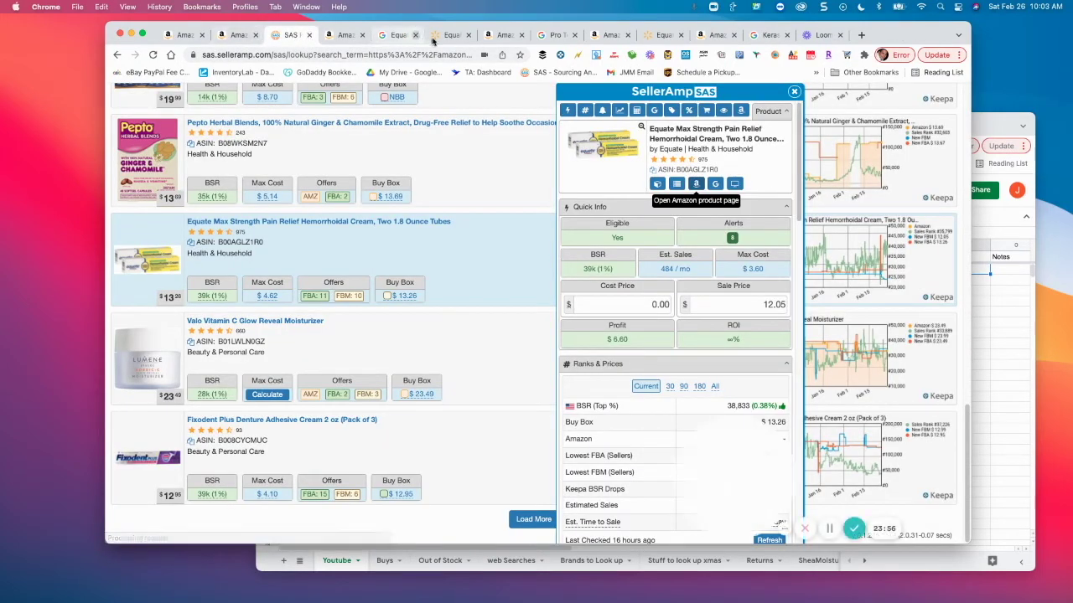
left_click(450, 36)
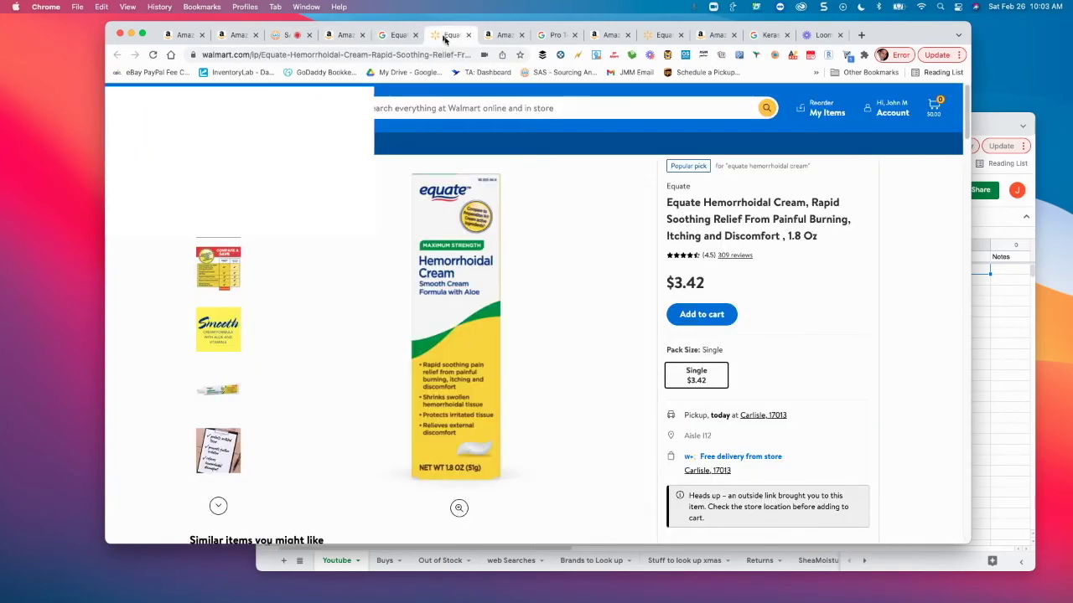
left_click_drag(817, 238, 761, 220)
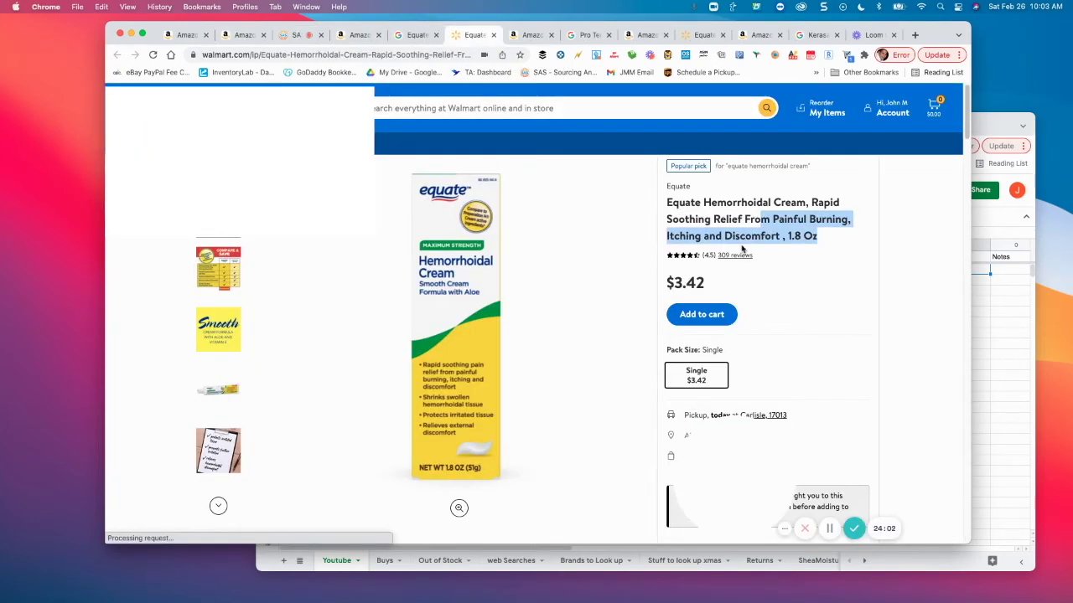
left_click_drag(747, 455, 342, 447)
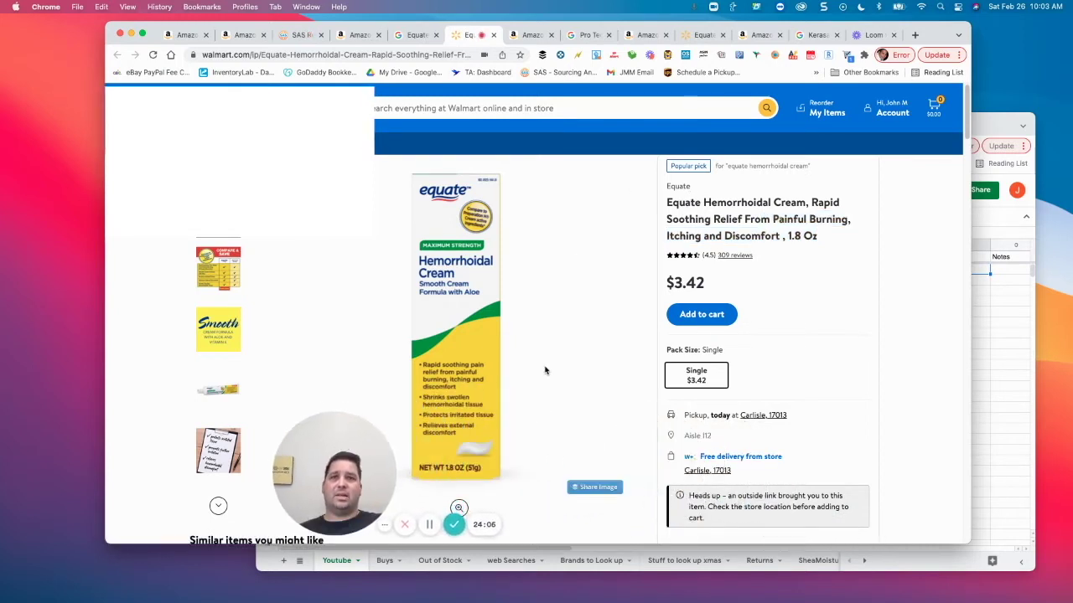
scroll(556, 374, "down", 2)
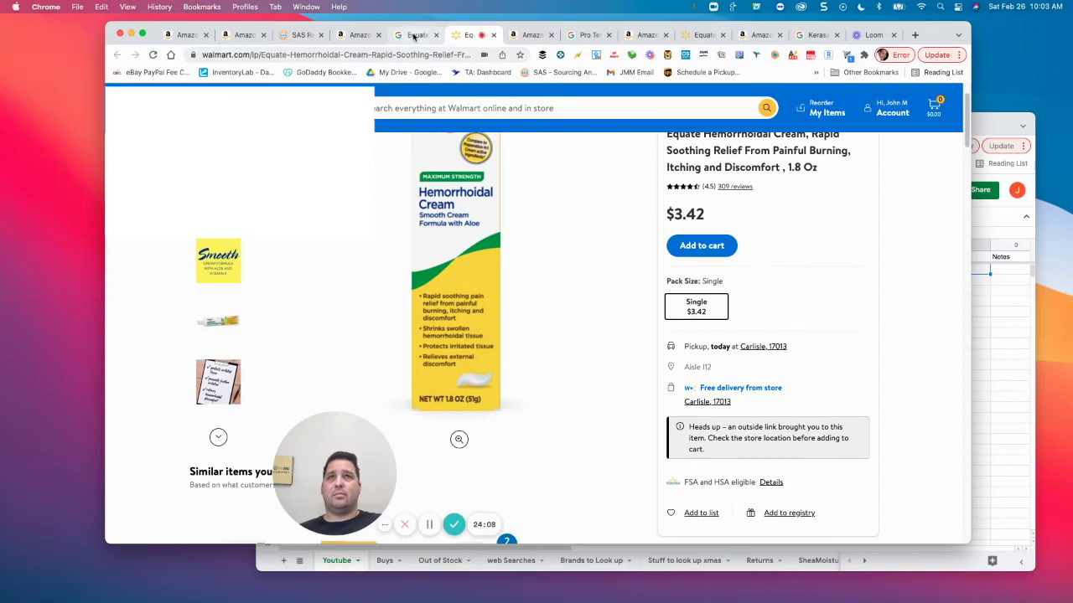
left_click(350, 35)
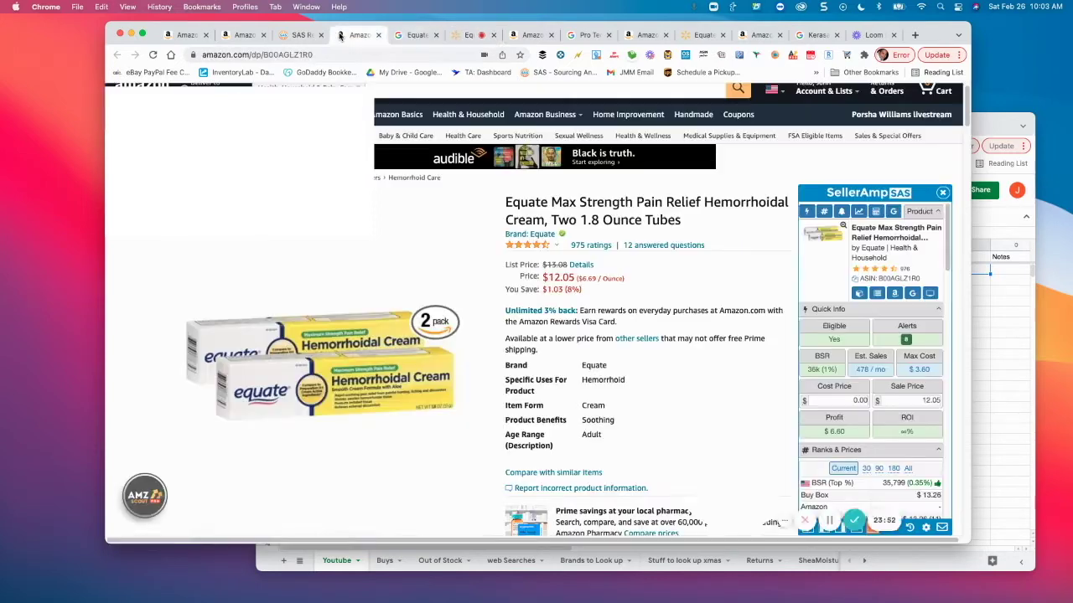
Enter a 6.84 cost price in SellerAmp, showing a $0.24 loss and -3.51% ROI.
left_click(859, 400)
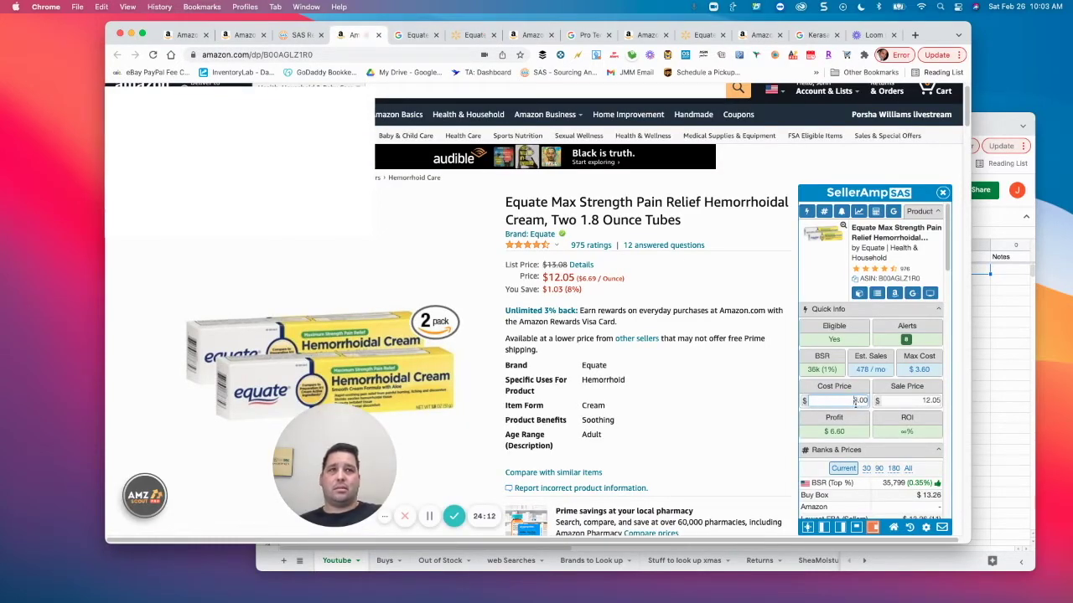
left_click(473, 35)
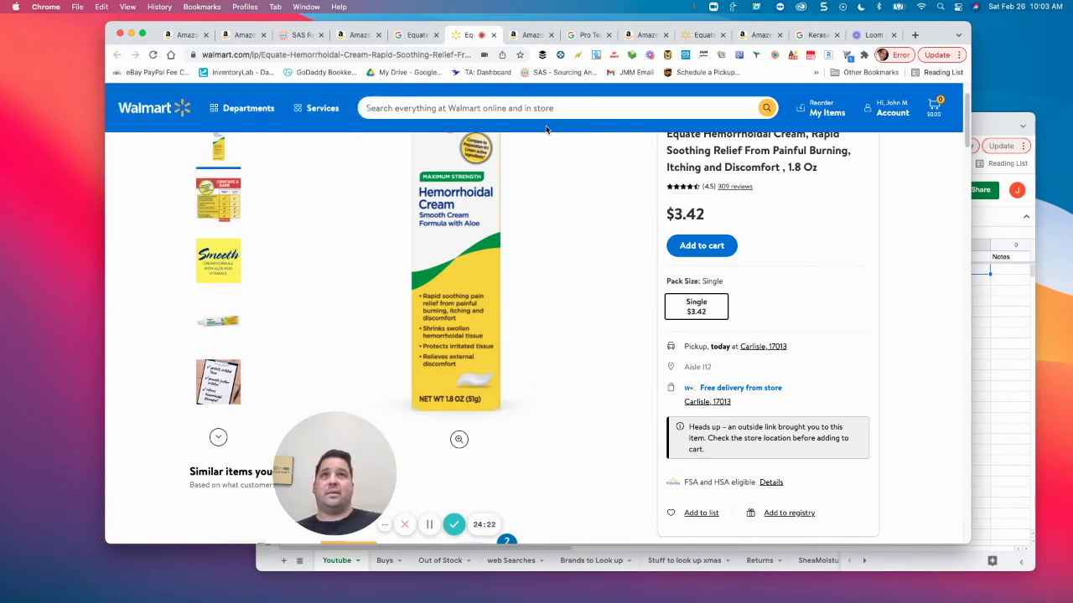
left_click(543, 34)
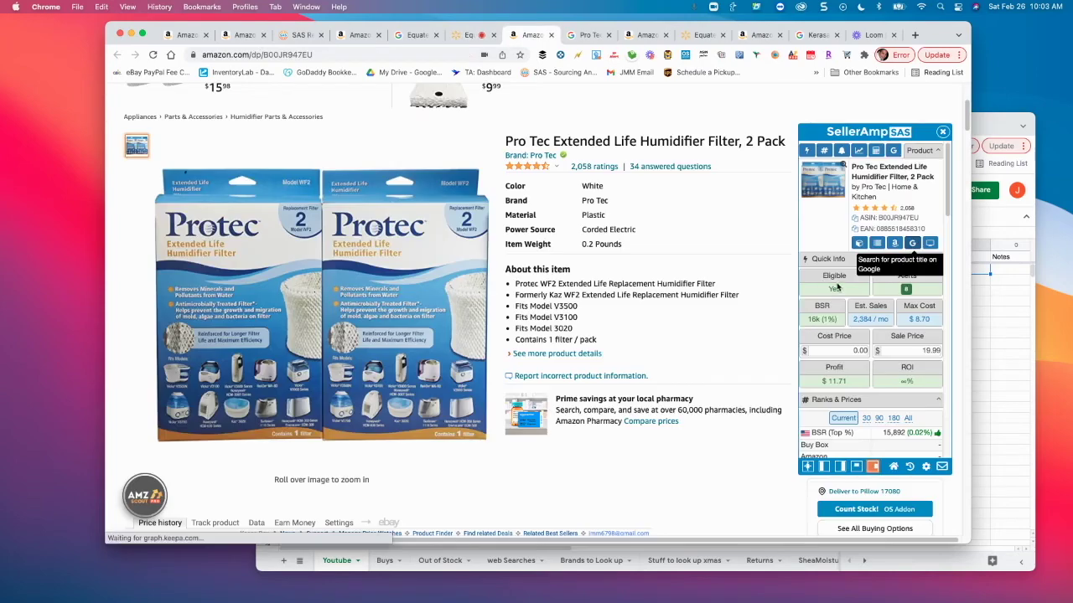
left_click(349, 38)
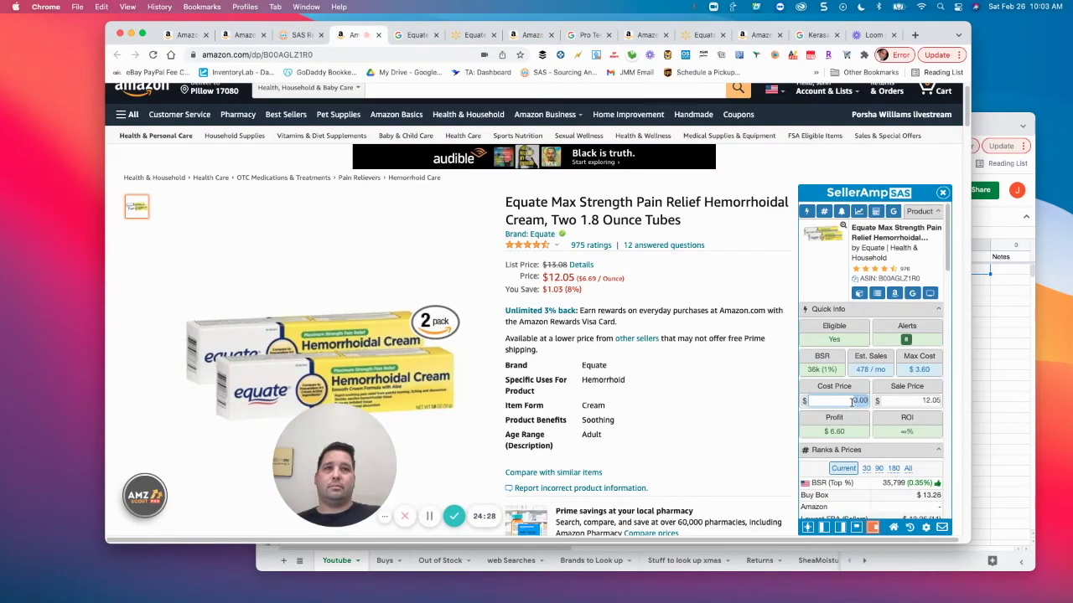
type("6.84")
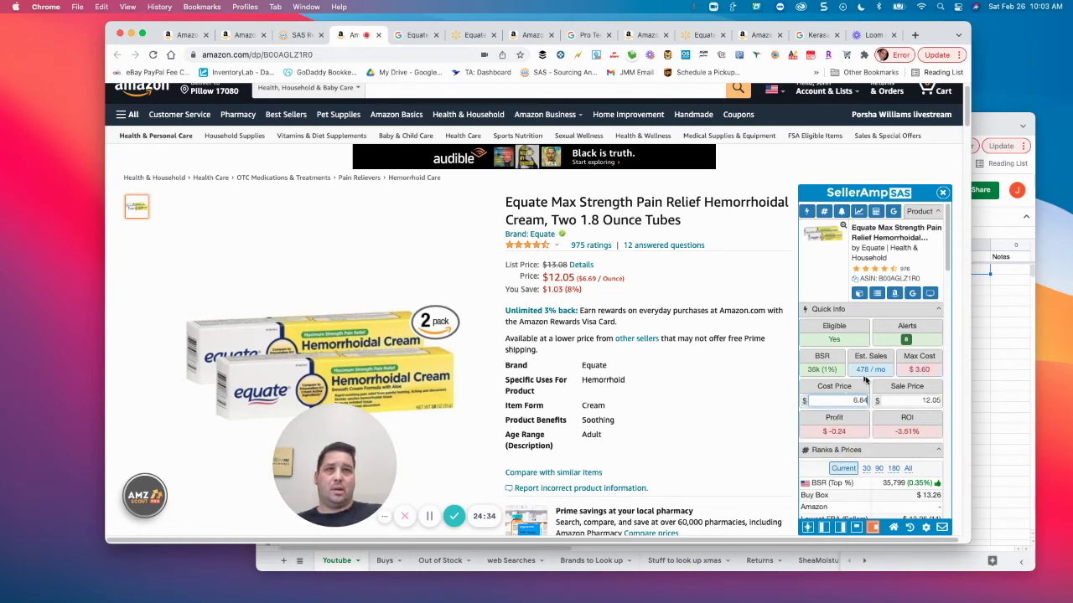
scroll(899, 426, "down", 10)
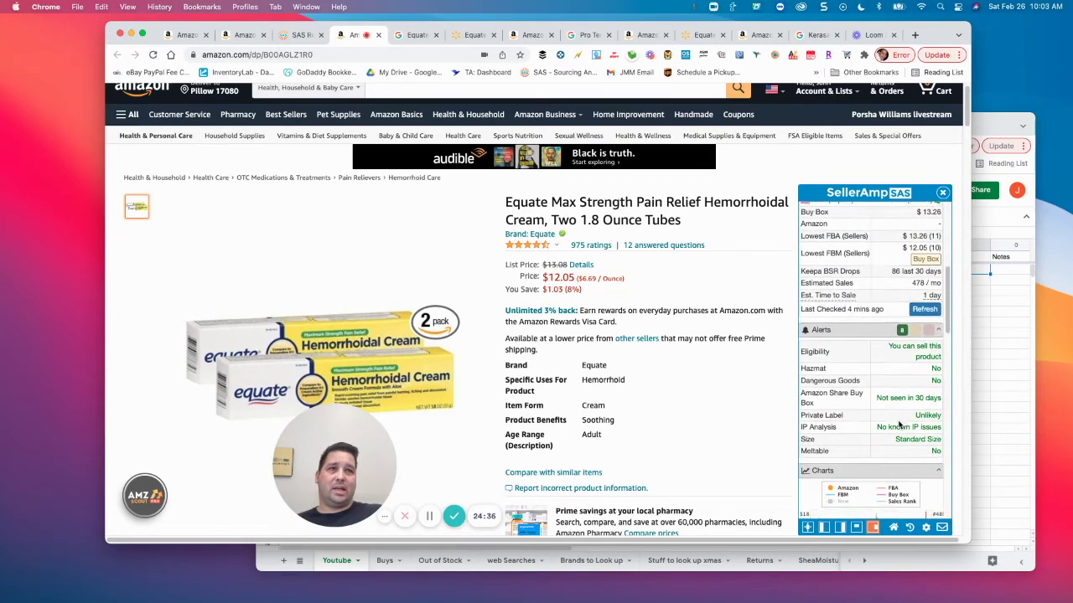
scroll(897, 427, "down", 1)
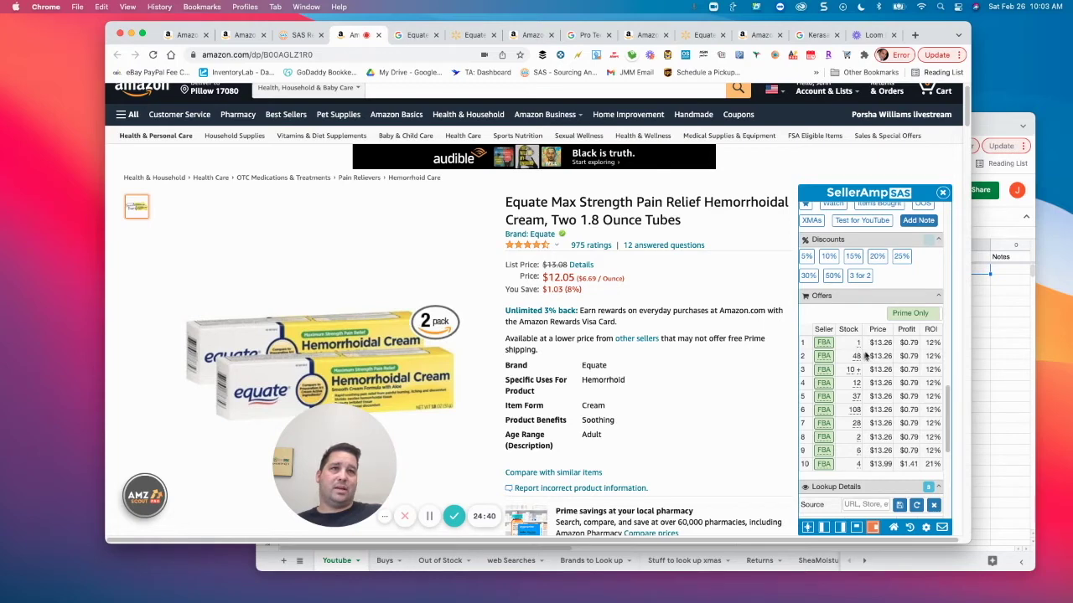
scroll(871, 369, "up", 2)
scroll(872, 366, "up", 8)
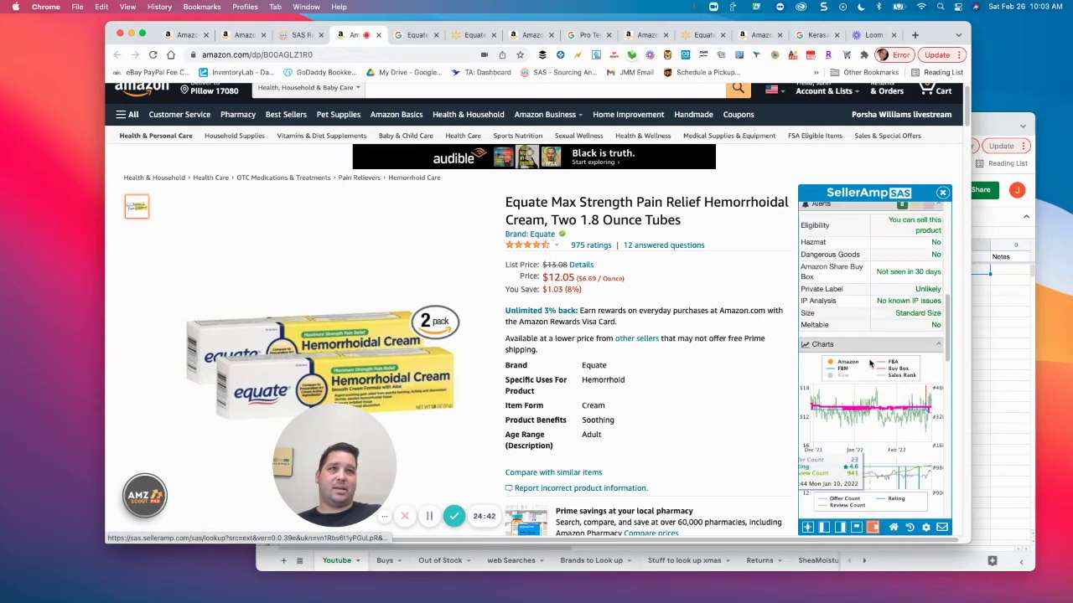
Enter 14.26 as the two-tube cream's SellerAmp sale price, then review the Keepa price charts.
left_click(920, 275)
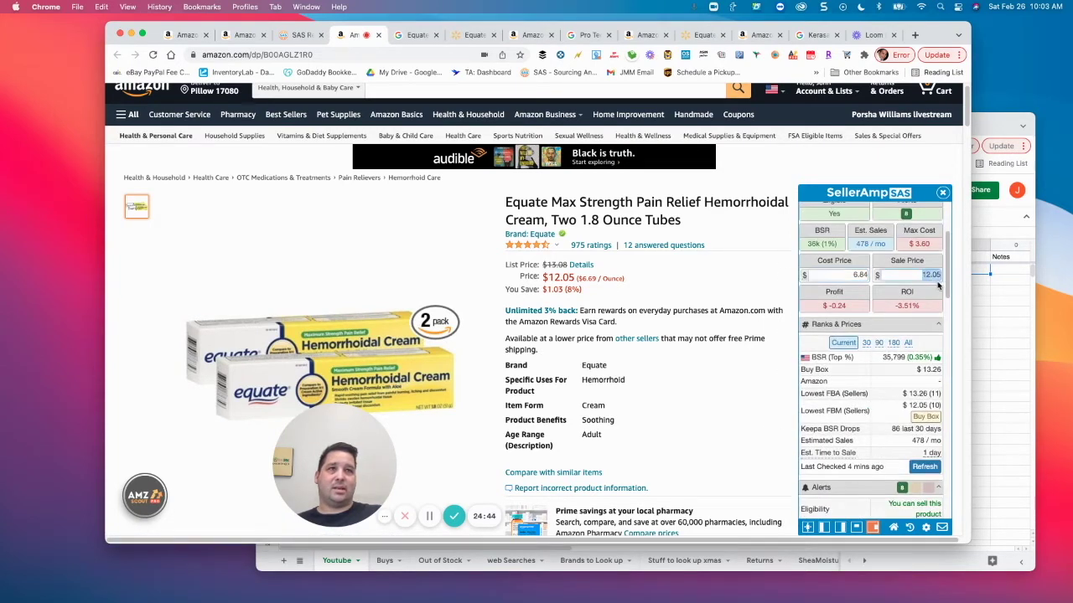
type("13.26")
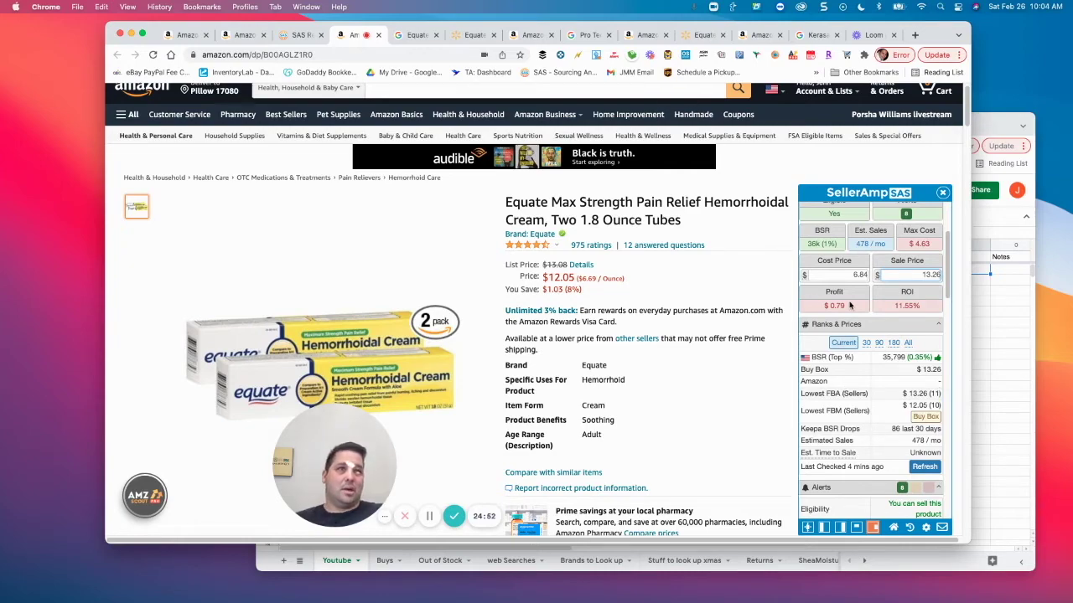
scroll(890, 402, "down", 10)
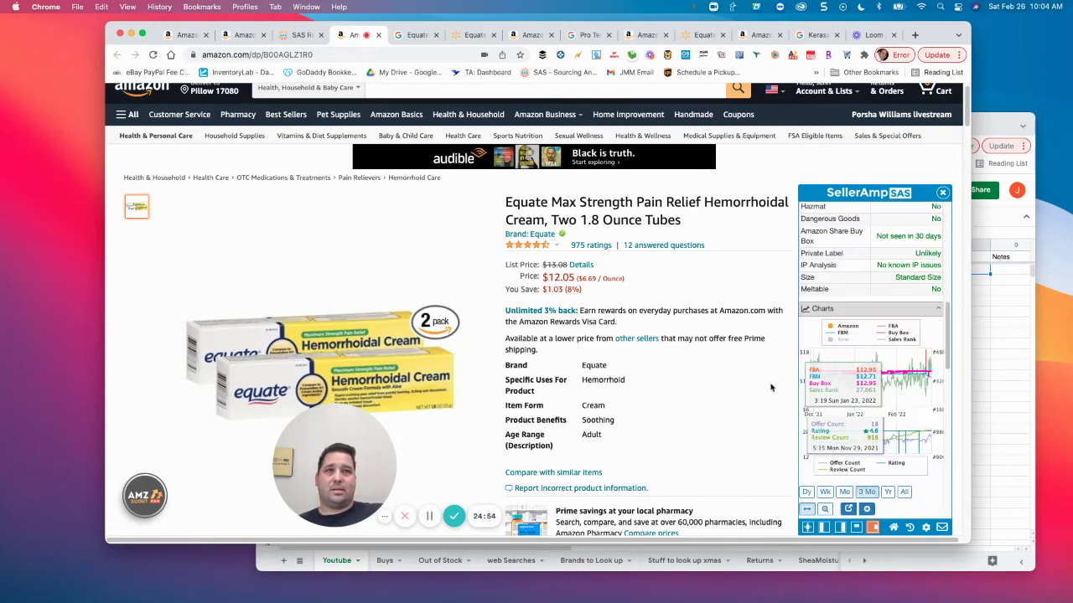
scroll(713, 391, "up", 10)
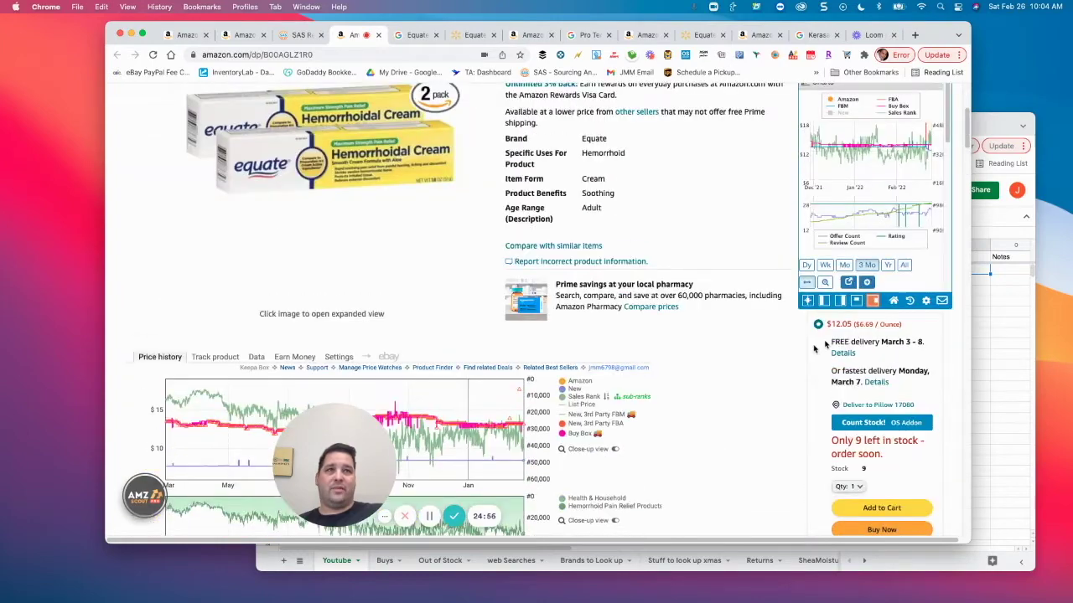
scroll(847, 338, "down", 10)
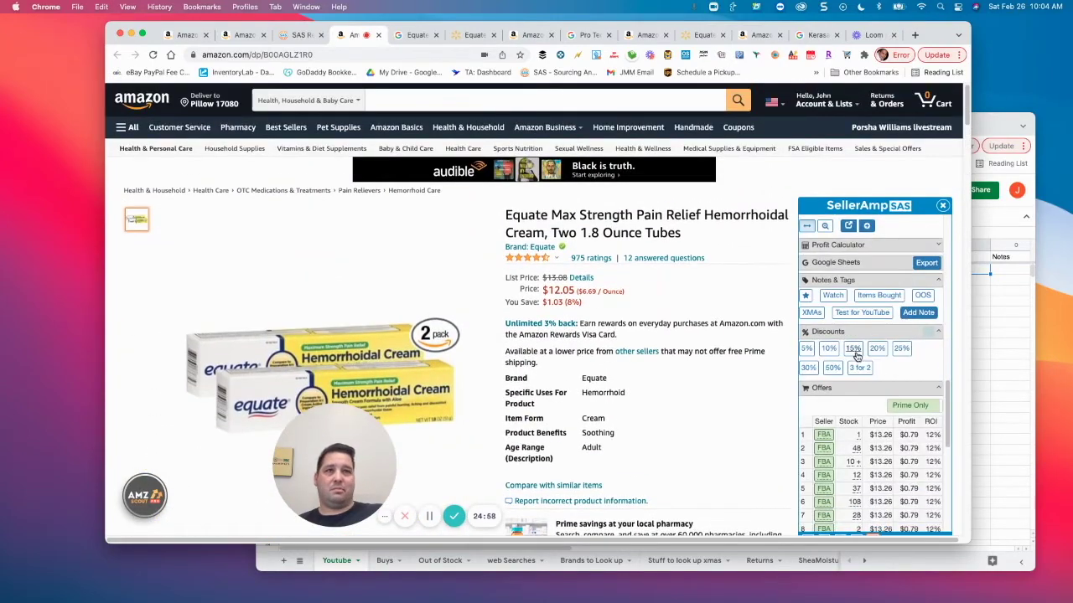
scroll(867, 360, "down", 3)
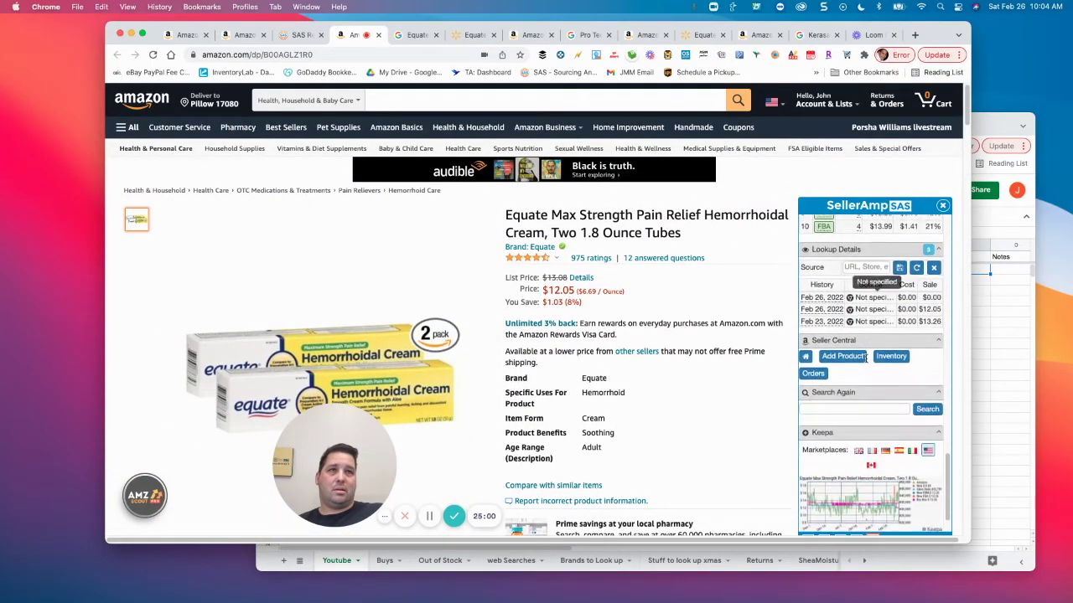
scroll(869, 361, "up", 4)
scroll(868, 360, "up", 3)
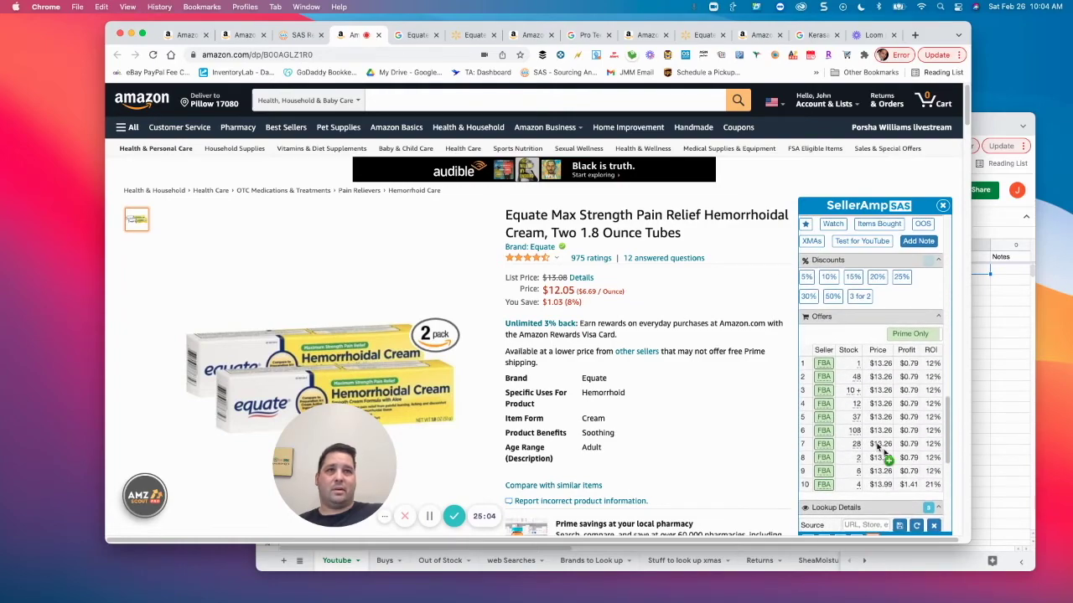
scroll(584, 406, "down", 5)
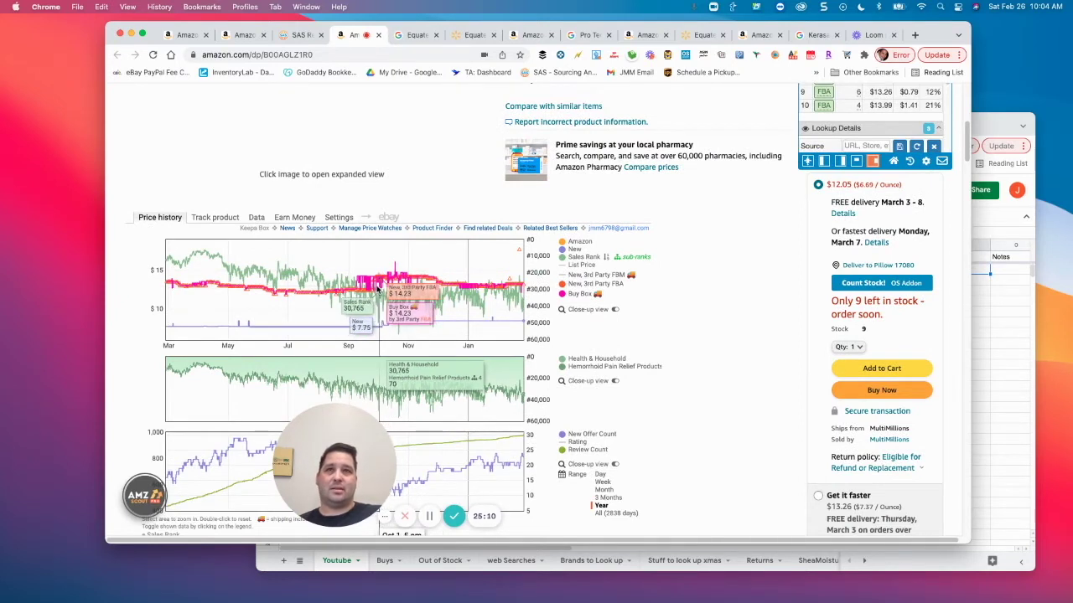
scroll(940, 273, "up", 5)
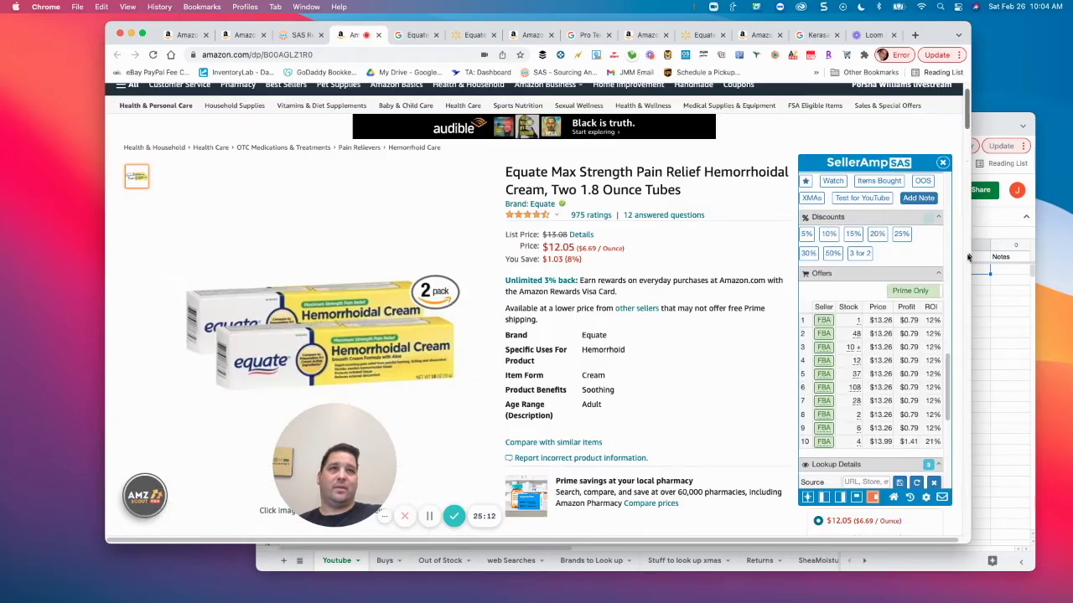
scroll(939, 273, "up", 10)
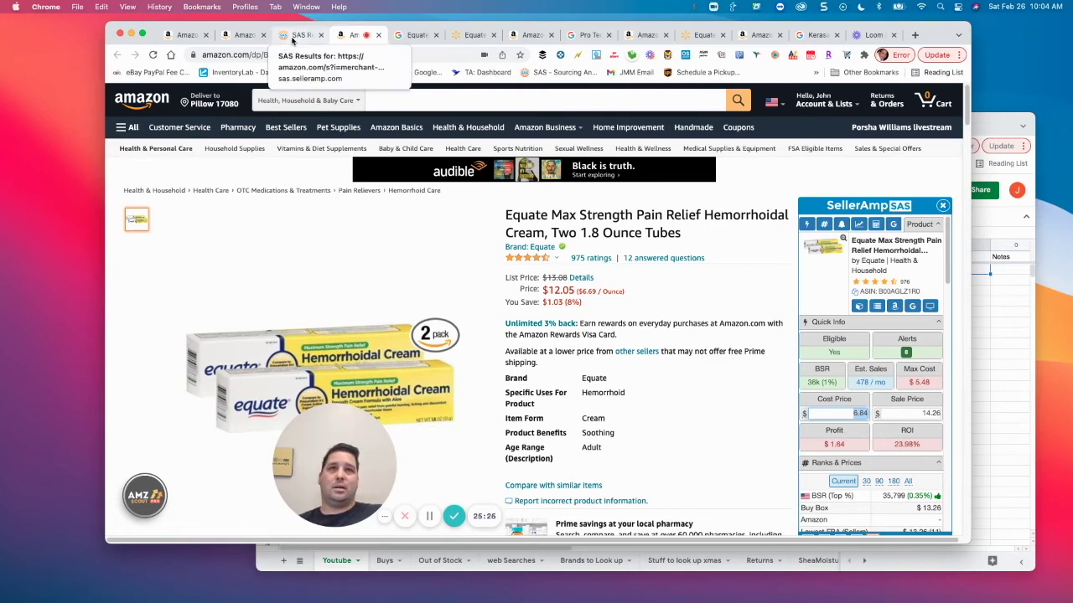
Close the leftover hemorrhoid cream, Google Equate search and Pro Tec tabs.
left_click(295, 36)
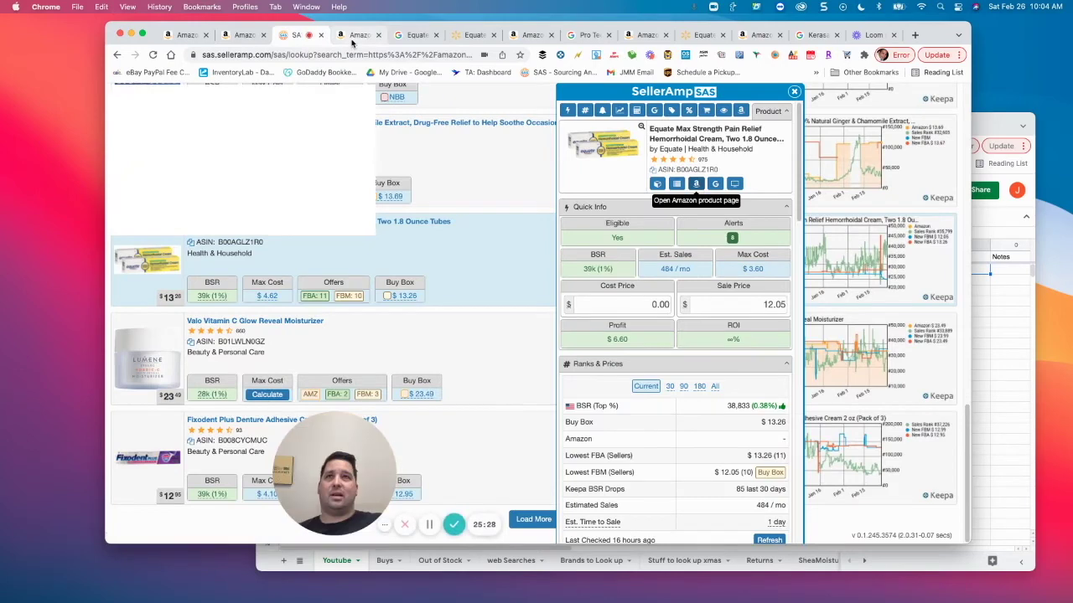
left_click(354, 37)
left_click(379, 35)
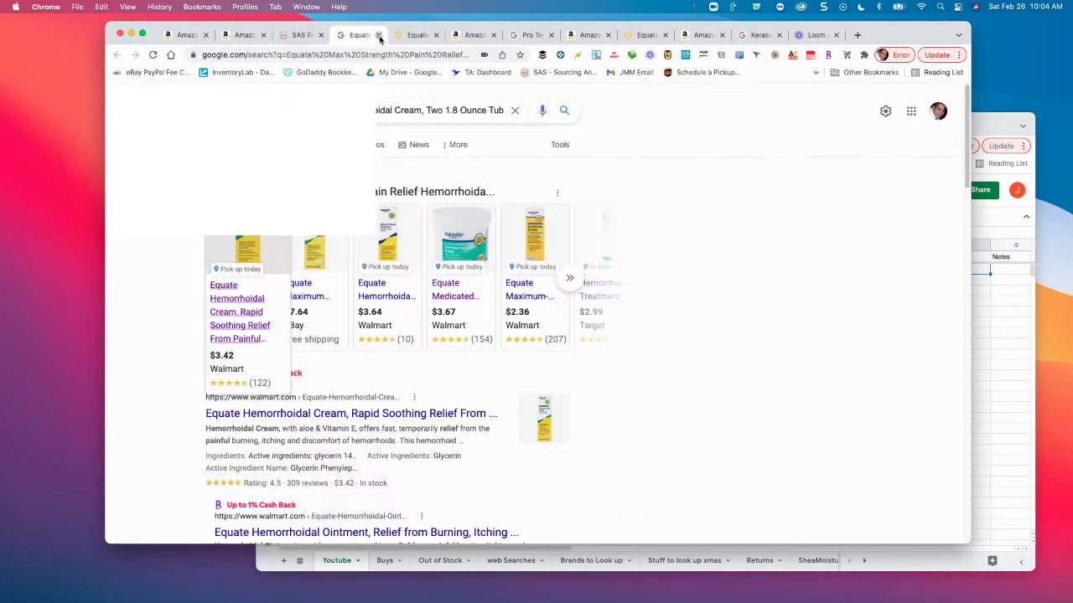
left_click(379, 35)
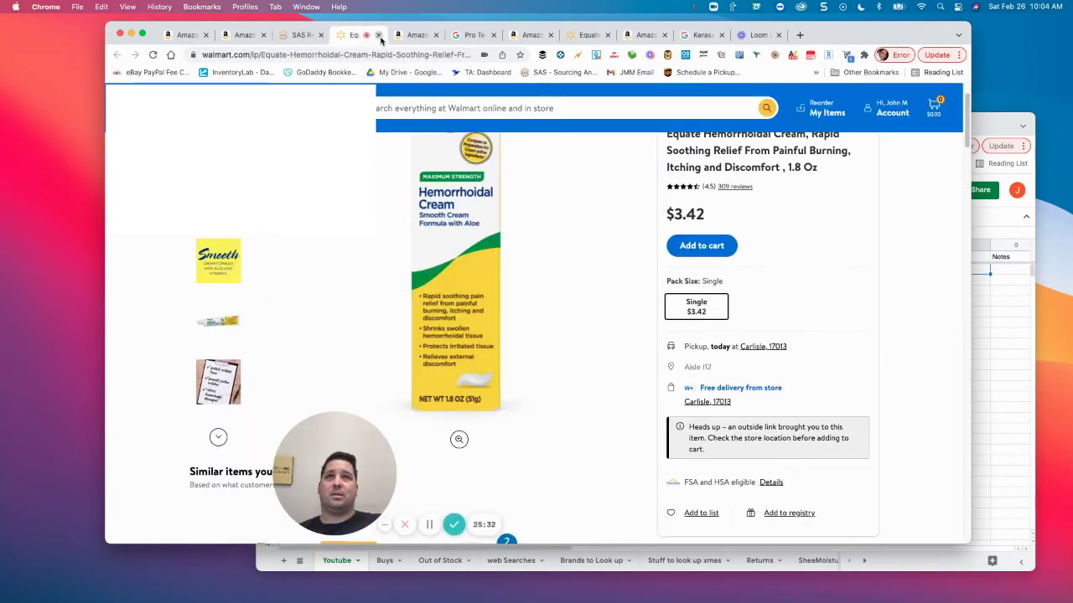
left_click(379, 35)
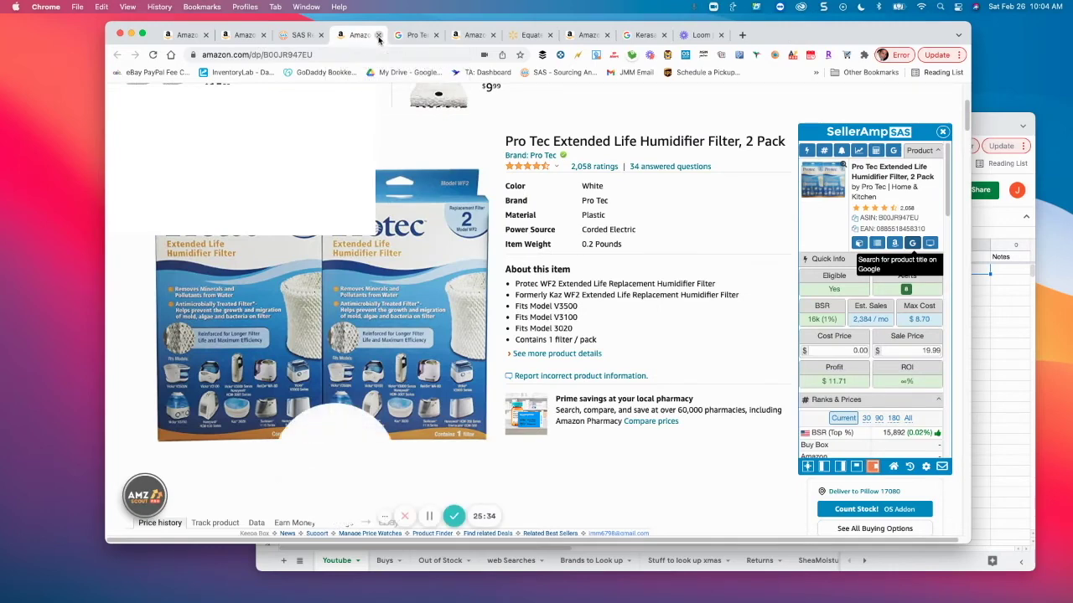
left_click(378, 35)
left_click(379, 36)
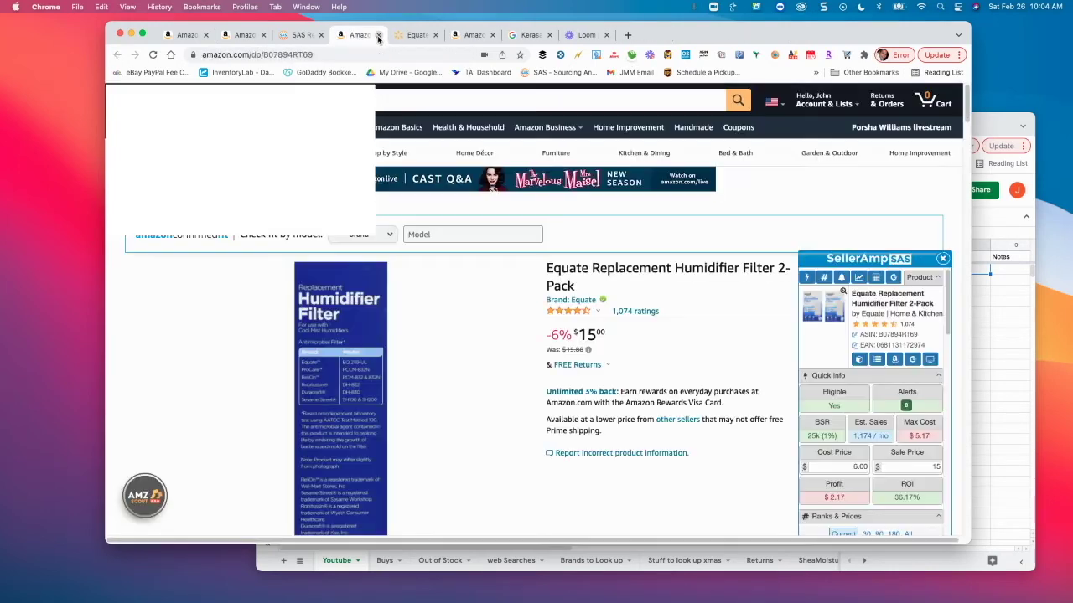
Close the humidifier and Kerasal tabs, then return to SAS Results and close the detail panel.
left_click(379, 35)
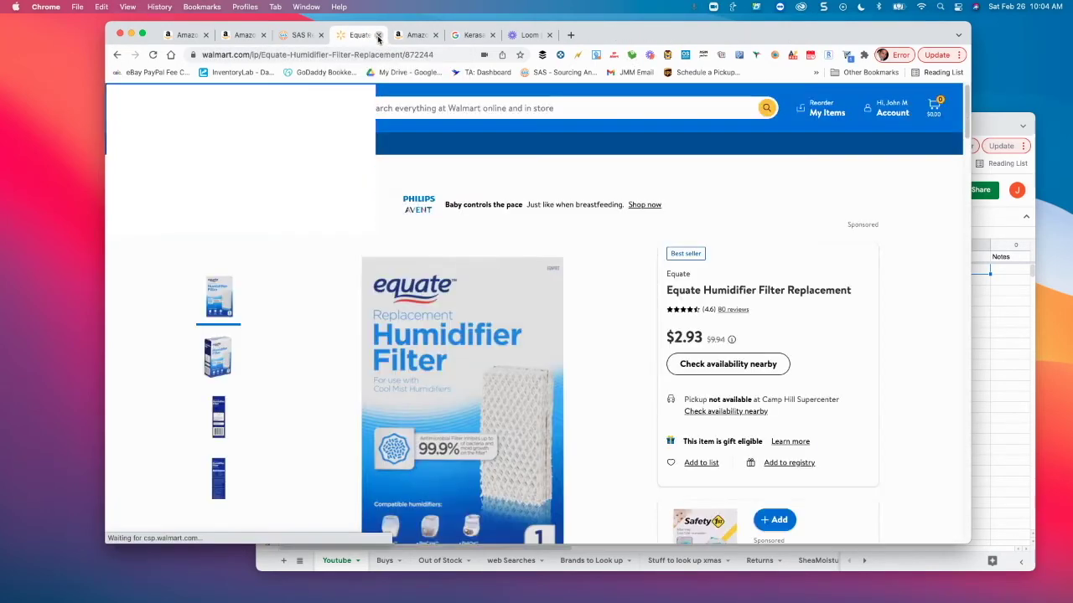
left_click(379, 36)
left_click(378, 36)
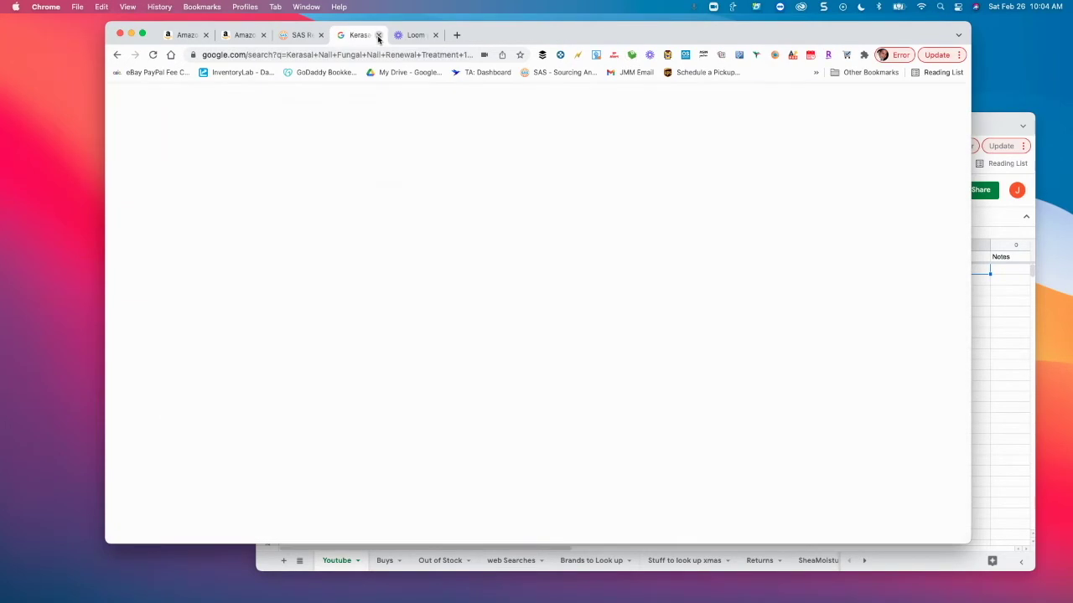
left_click(379, 35)
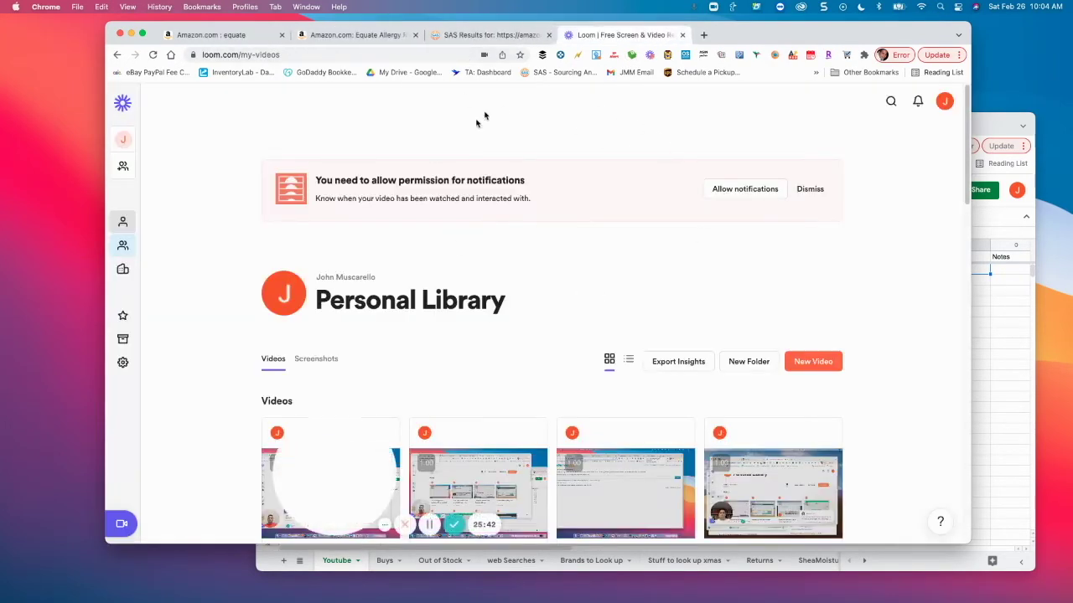
left_click(481, 36)
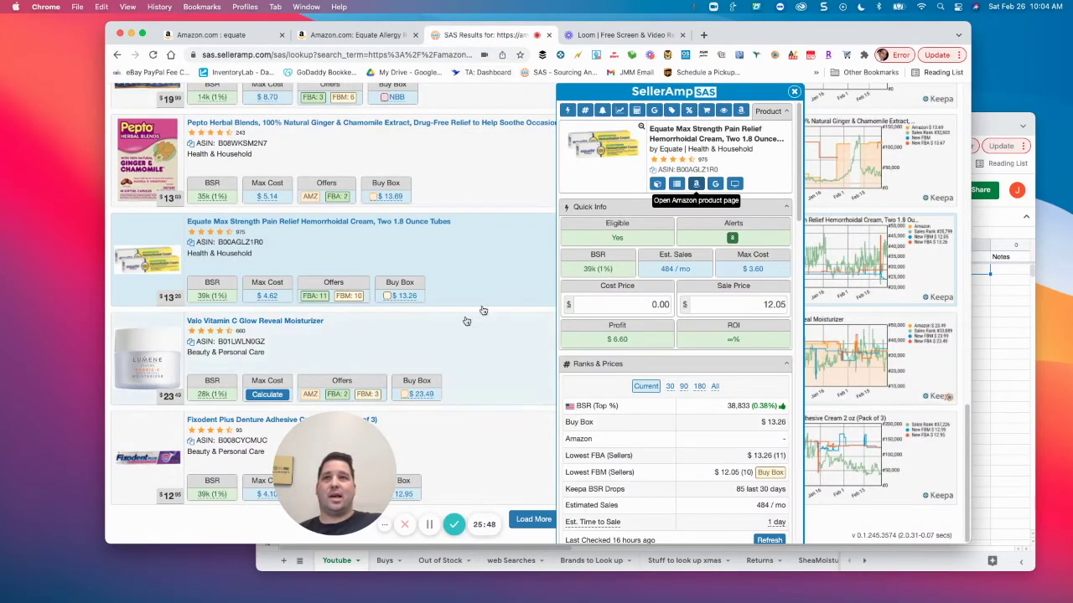
left_click(795, 92)
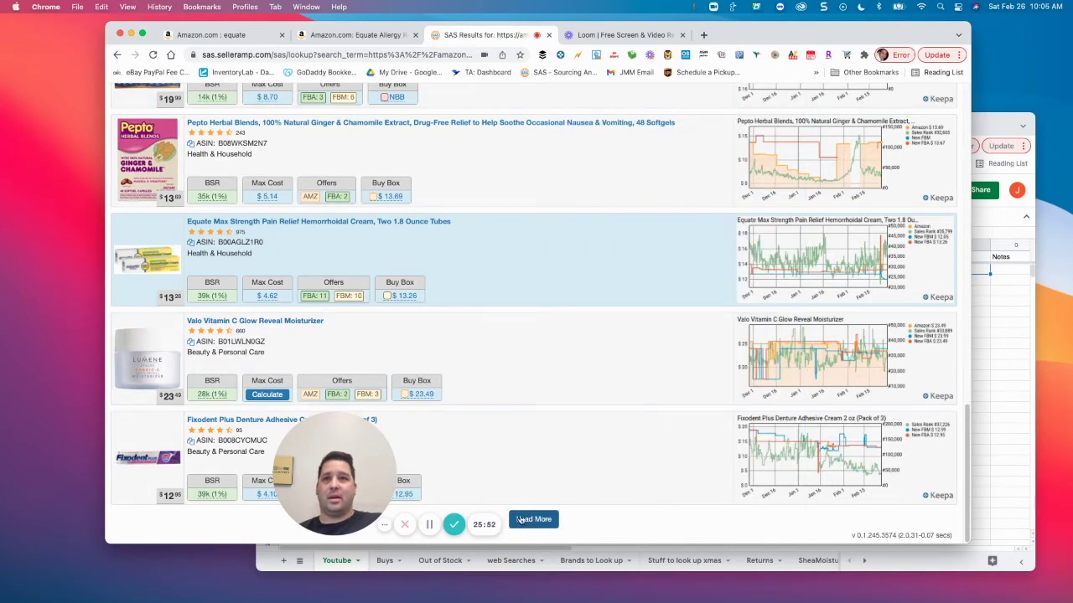
Load more SellerAmp results, open the Flamingo Women's Body Lotion - 10oz panel and Google its title.
left_click(533, 521)
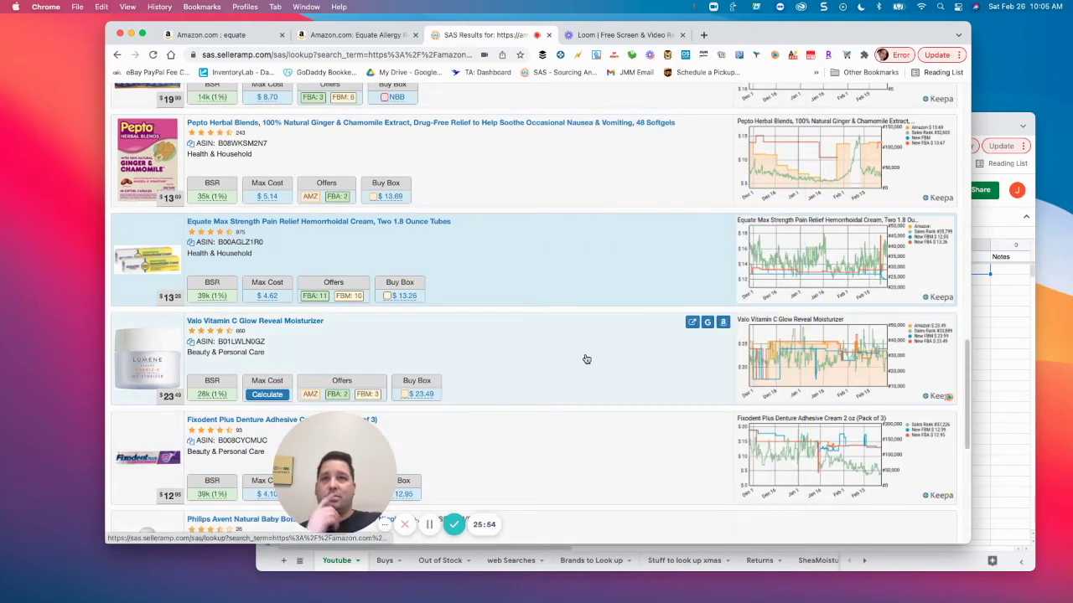
scroll(587, 359, "down", 3)
scroll(572, 376, "down", 3)
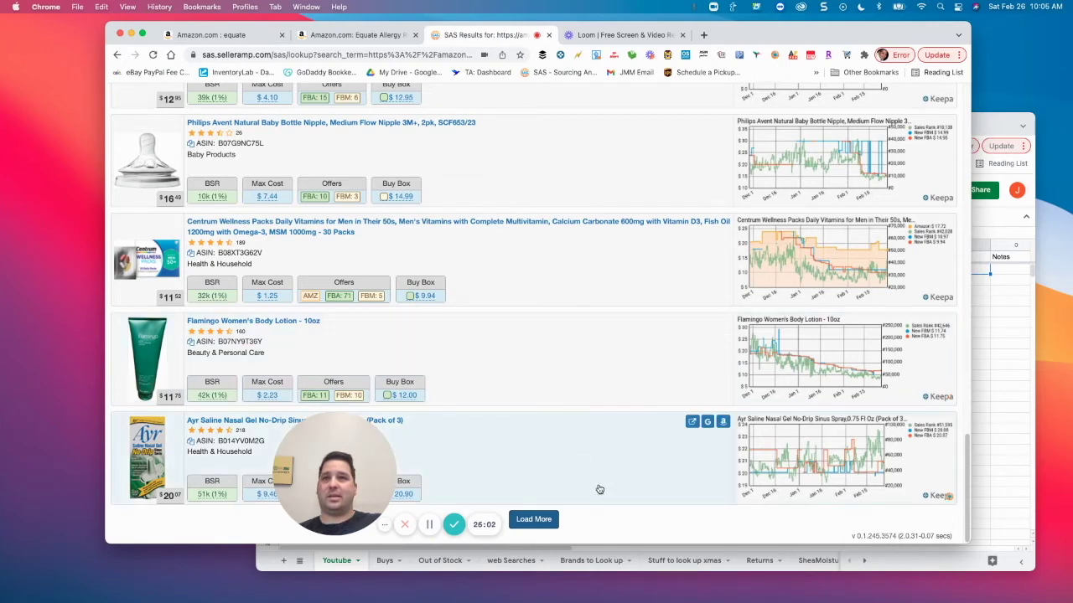
left_click_drag(342, 431, 622, 428)
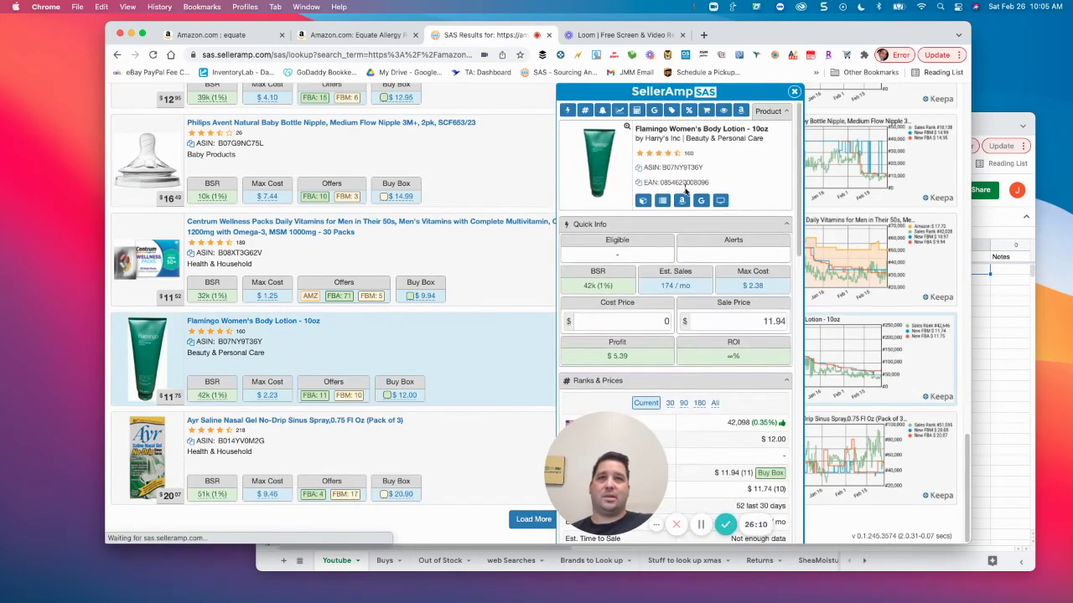
left_click(702, 201)
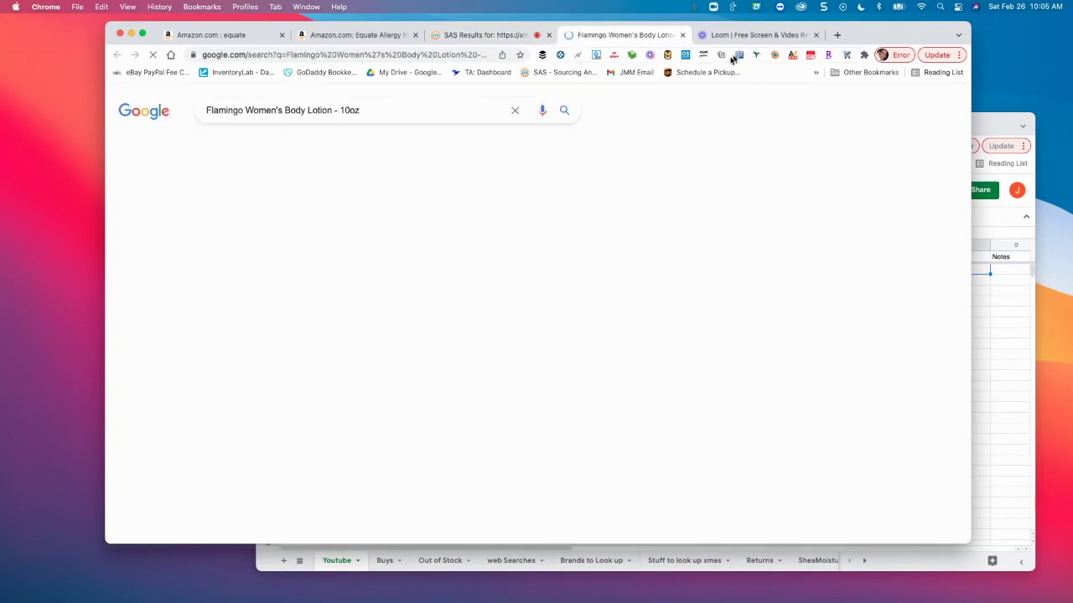
Scan the Google results showing the Flamingo lotion at Target for $7.99, then return to SAS Results.
scroll(469, 293, "down", 5)
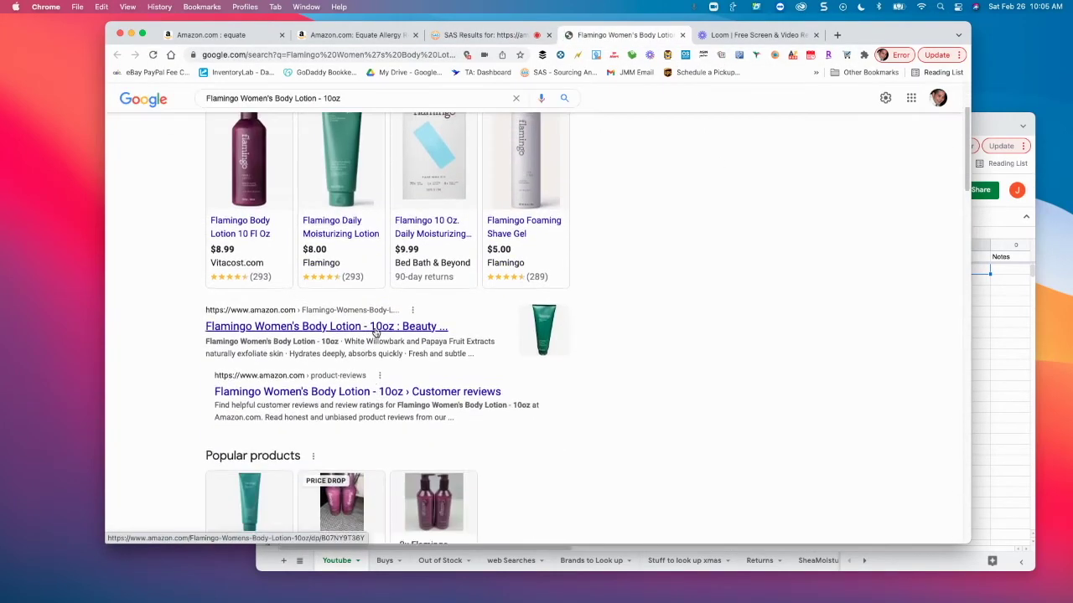
scroll(375, 328, "down", 3)
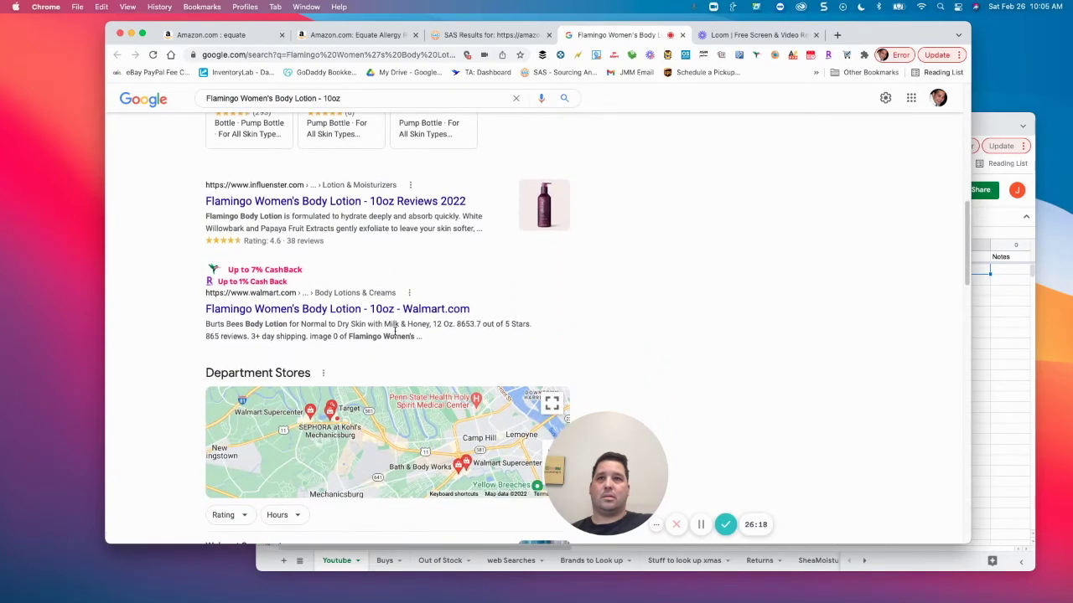
scroll(306, 318, "down", 4)
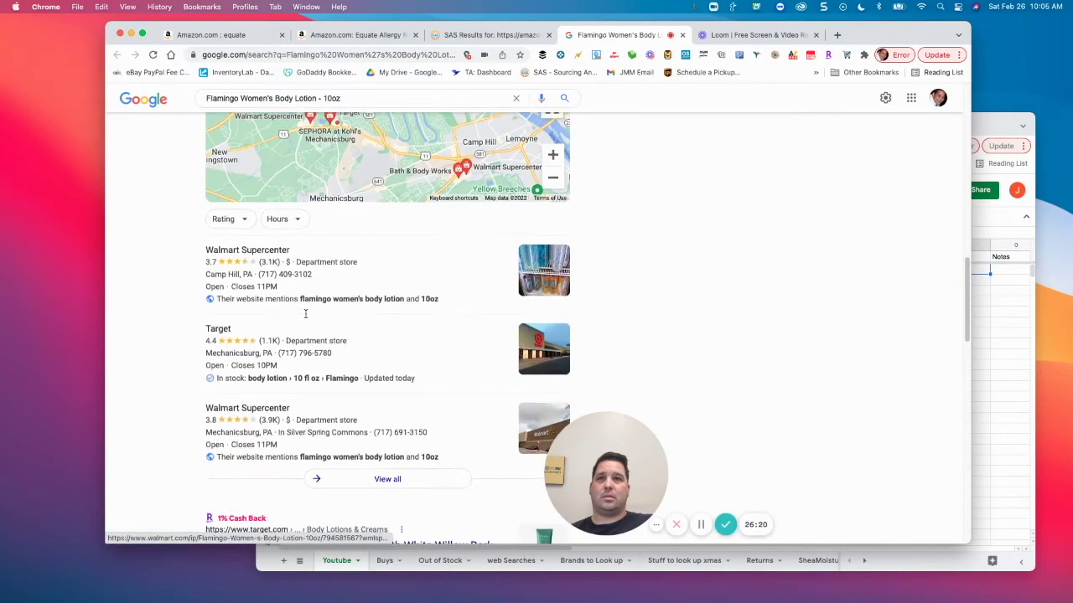
scroll(305, 319, "down", 3)
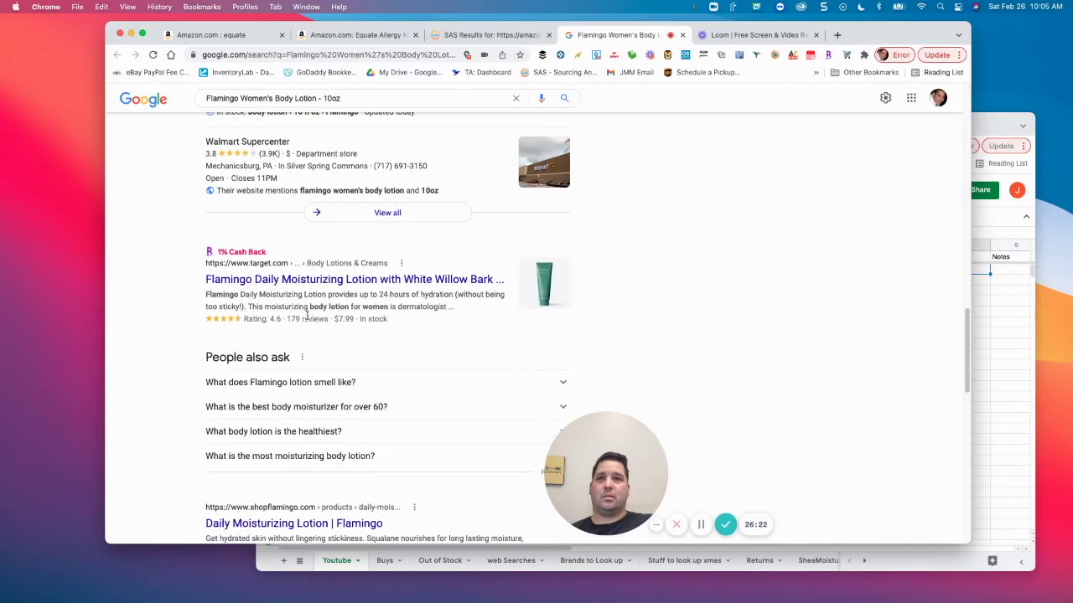
scroll(307, 317, "up", 5)
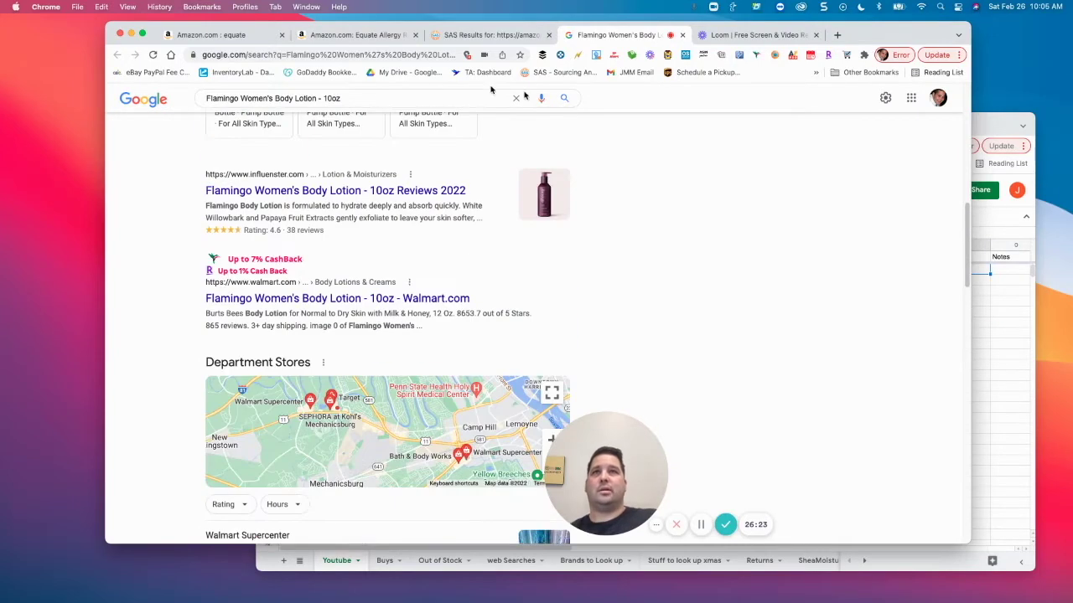
left_click(509, 32)
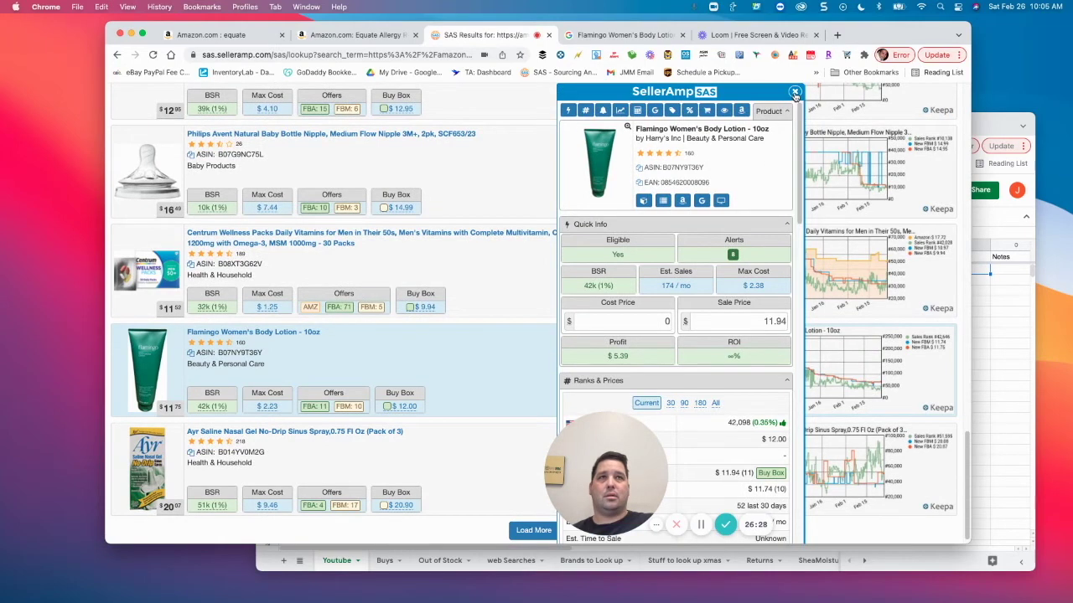
Reopen the Flamingo lotion's panel and switch Ranks & Prices between 90, 180 and All averages.
left_click(795, 93)
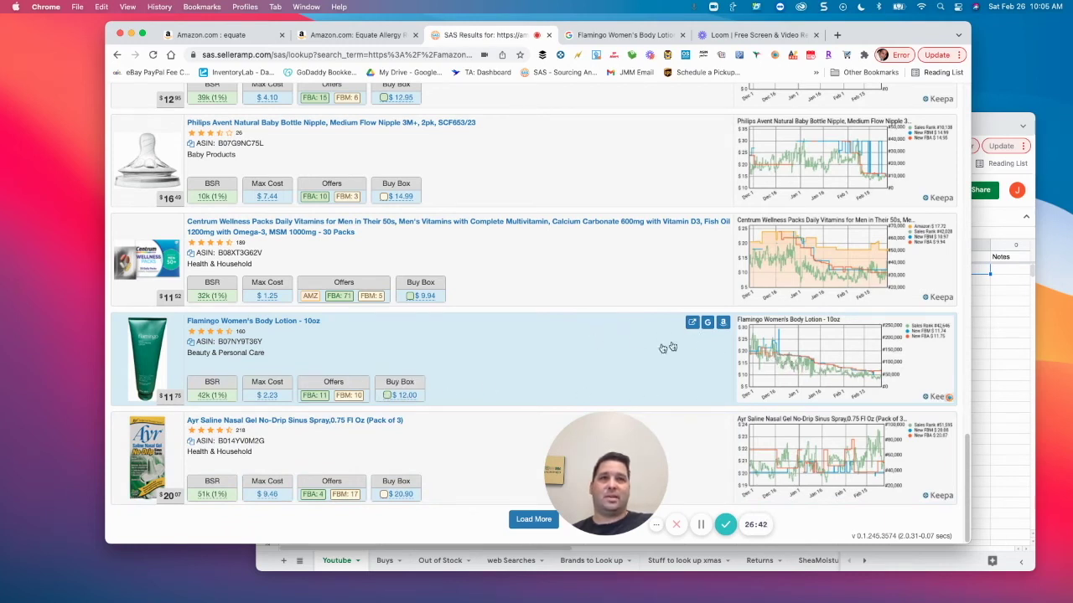
left_click(706, 369)
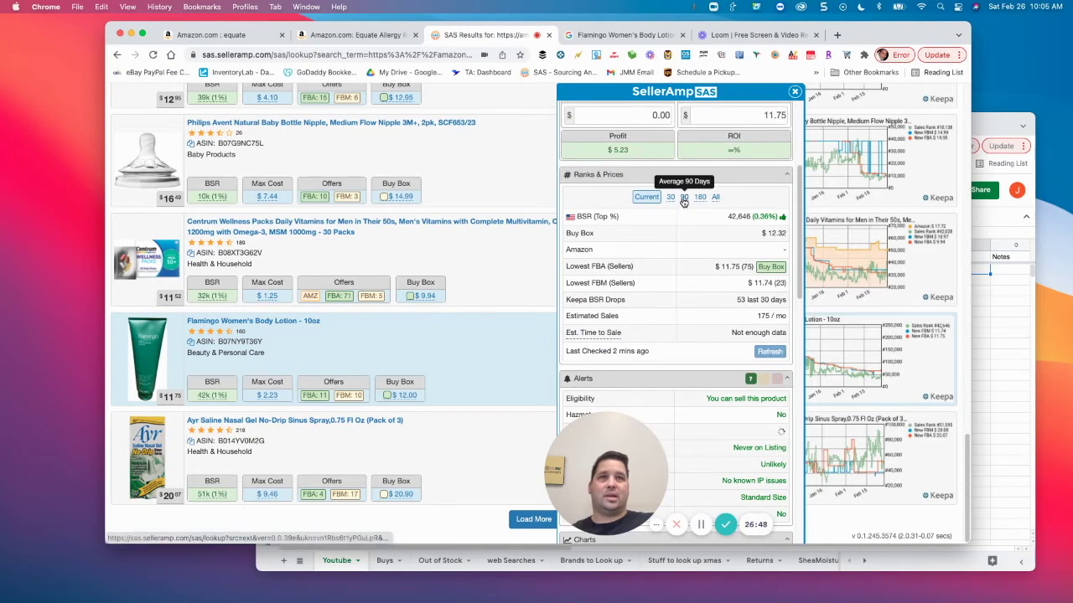
left_click(683, 197)
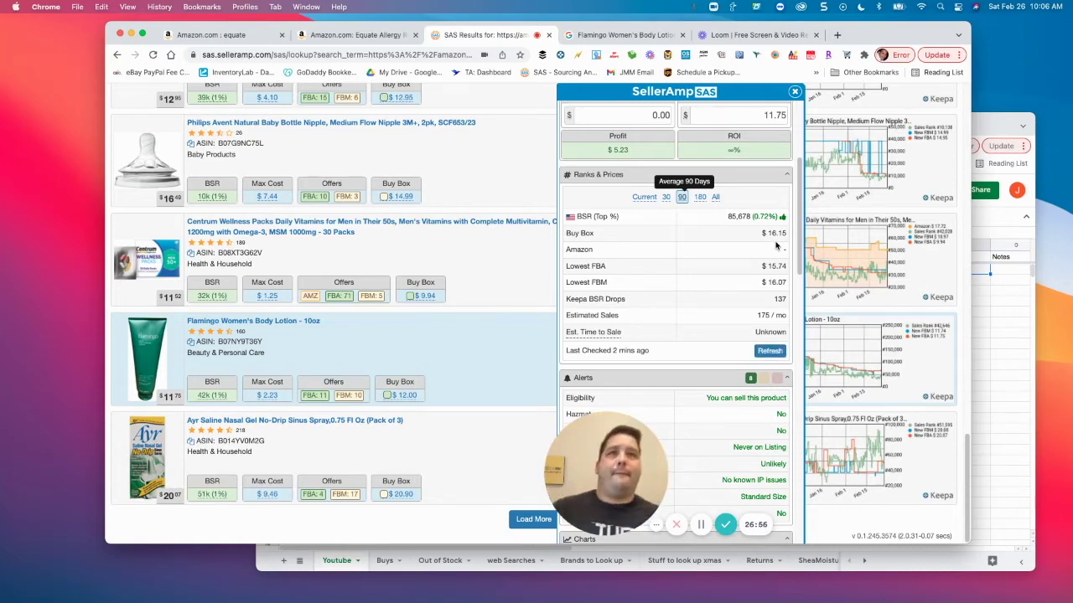
left_click(700, 197)
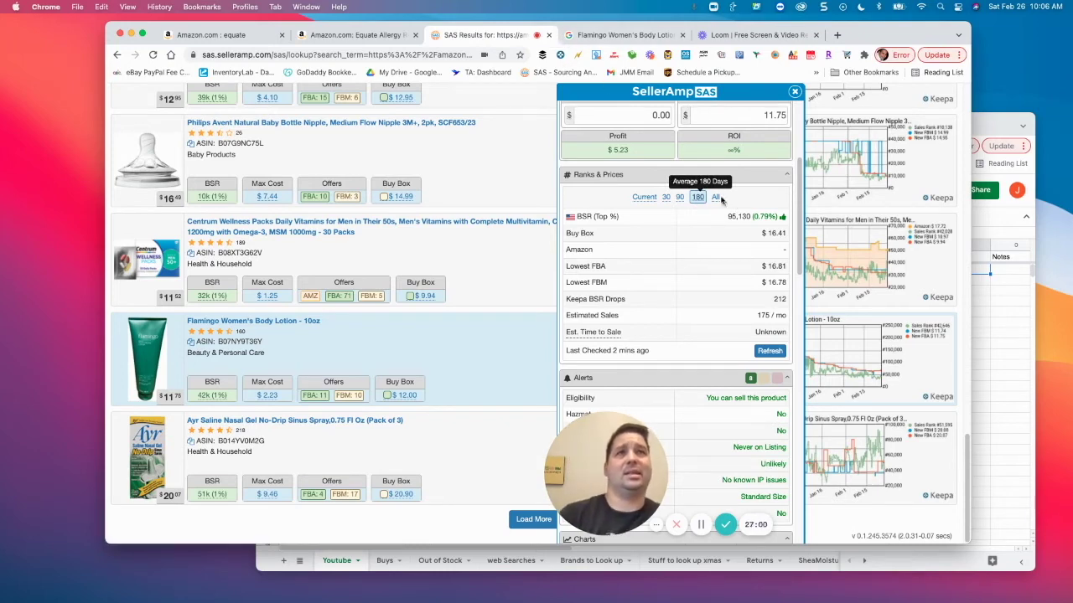
left_click(715, 198)
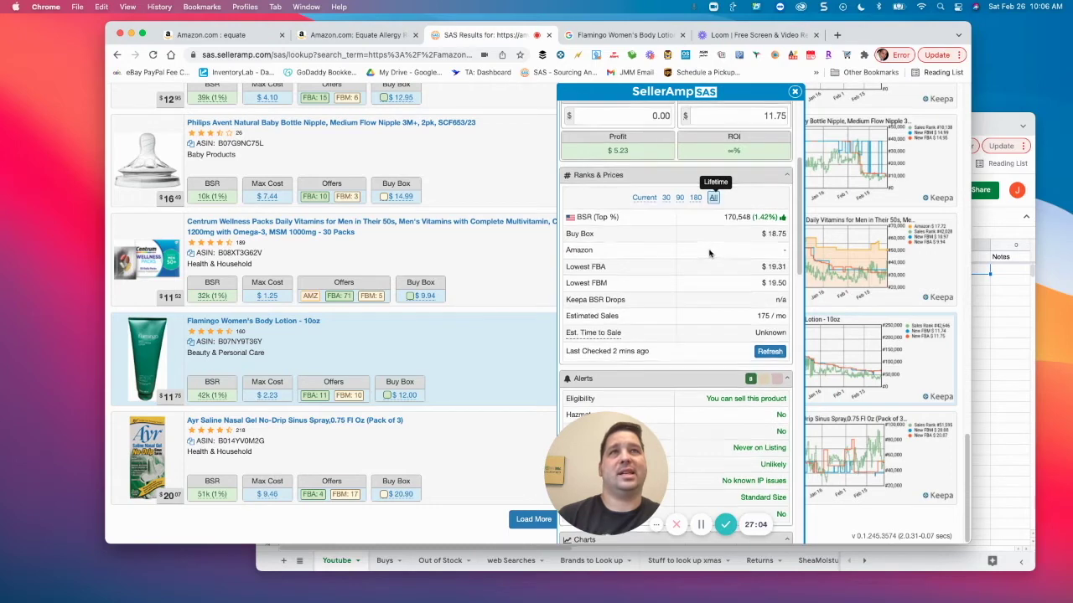
Scroll through the lotion's details, then close the panel to show the full results list.
scroll(646, 153, "up", 5)
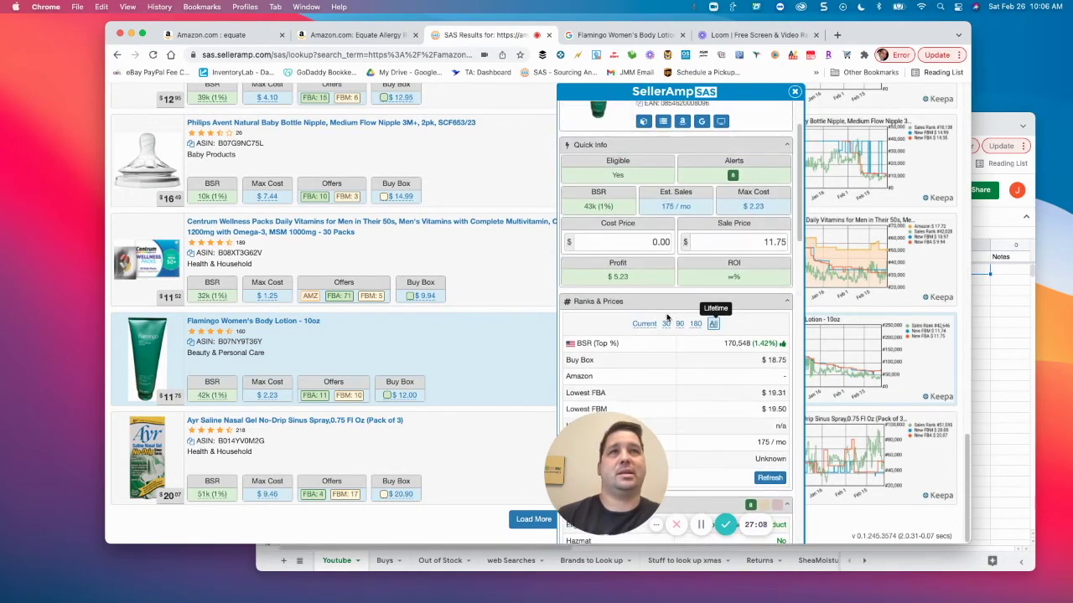
scroll(667, 316, "down", 10)
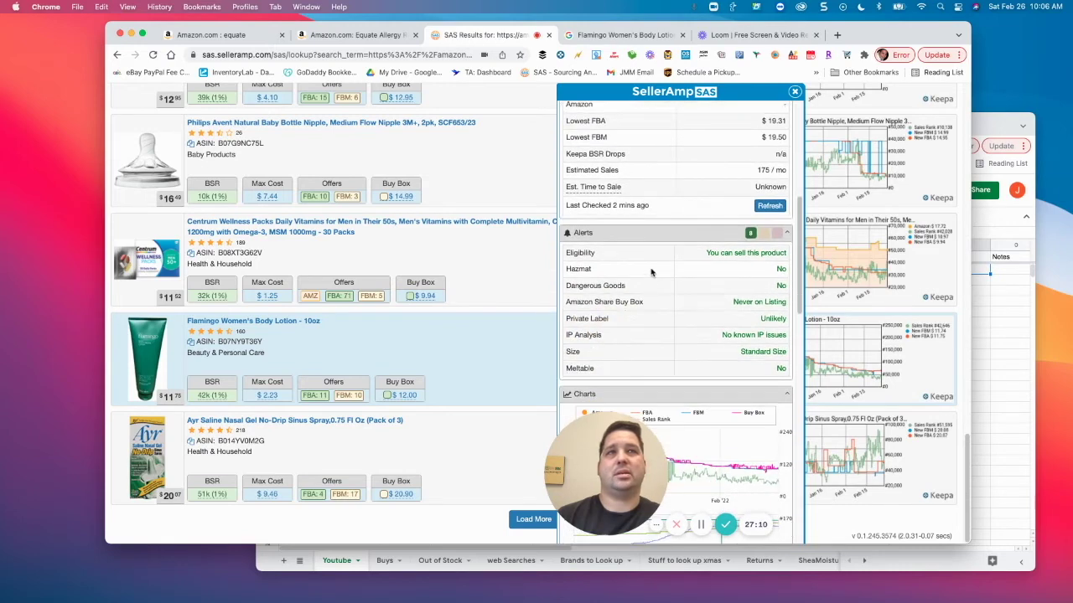
scroll(651, 271, "down", 12)
scroll(458, 338, "up", 1)
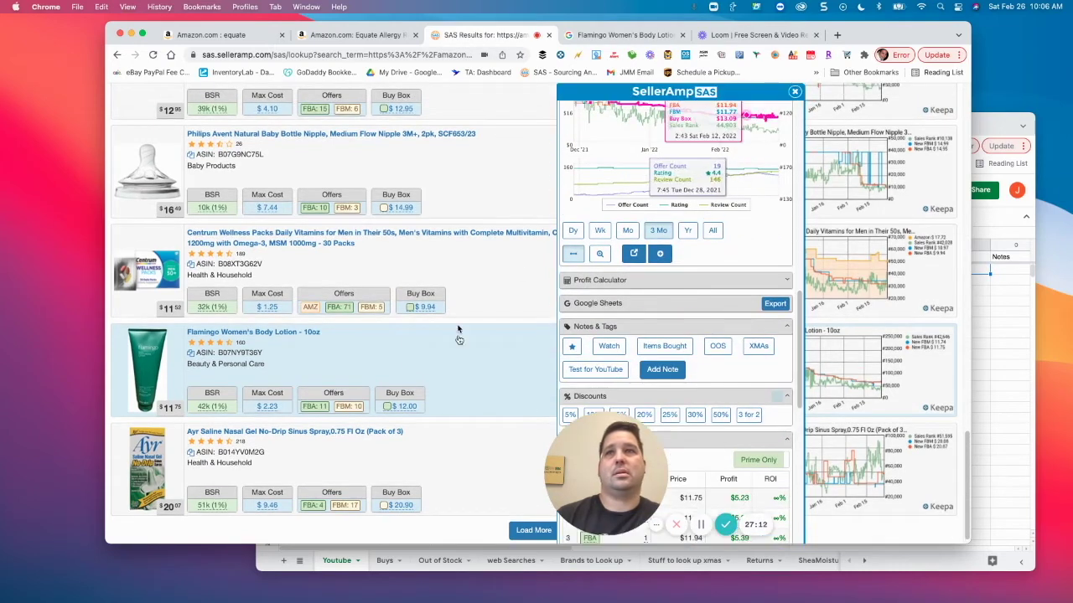
left_click(795, 90)
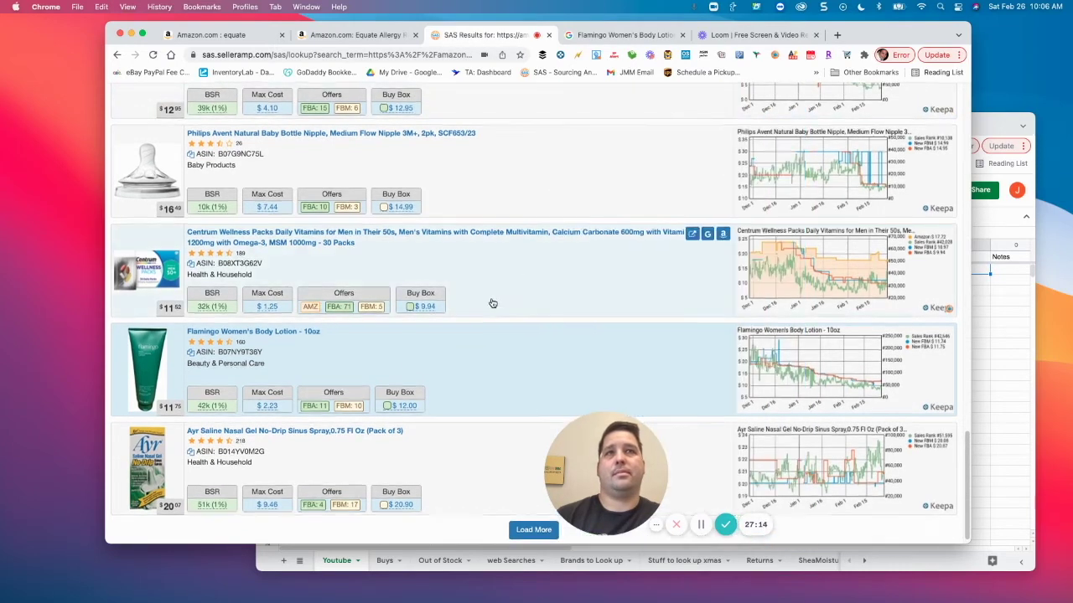
scroll(493, 303, "down", 1)
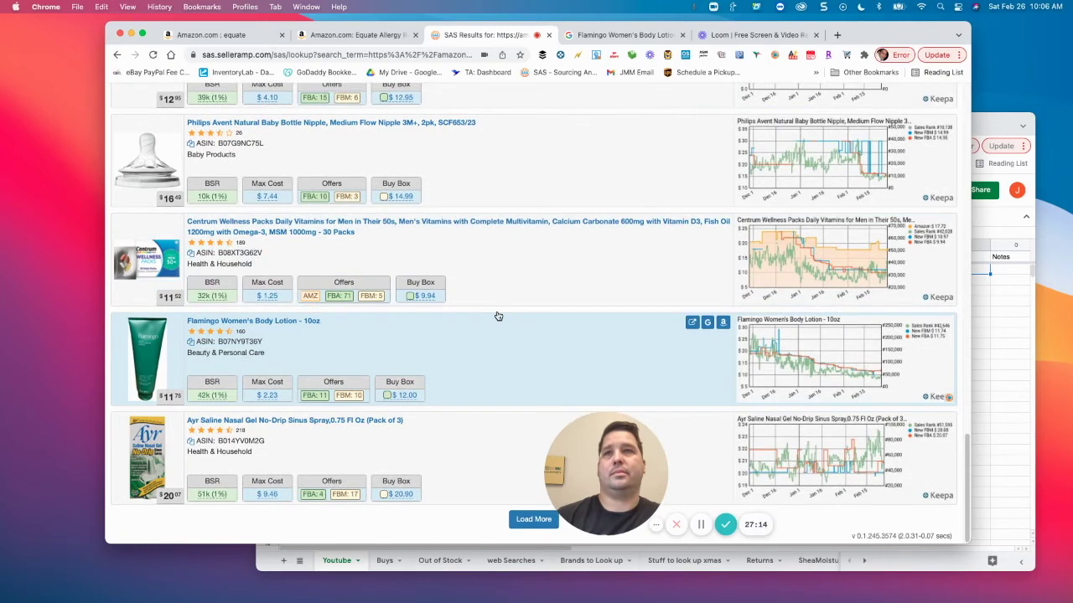
Open the Ayr Saline Nasal Gel's SAS panel, Google its title, then open its Amazon listing.
left_click(486, 441)
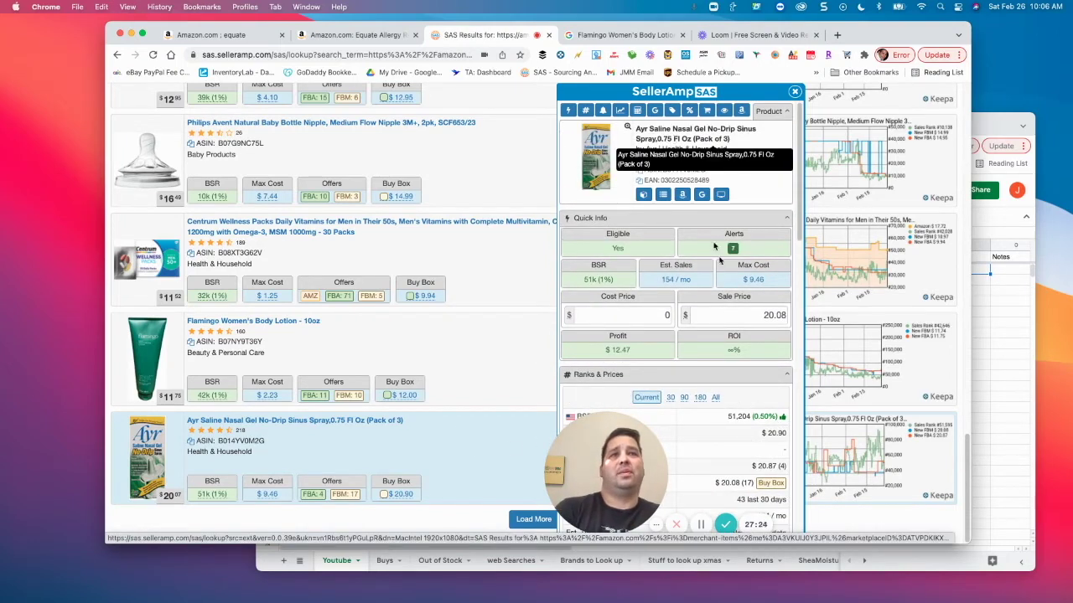
left_click(703, 196)
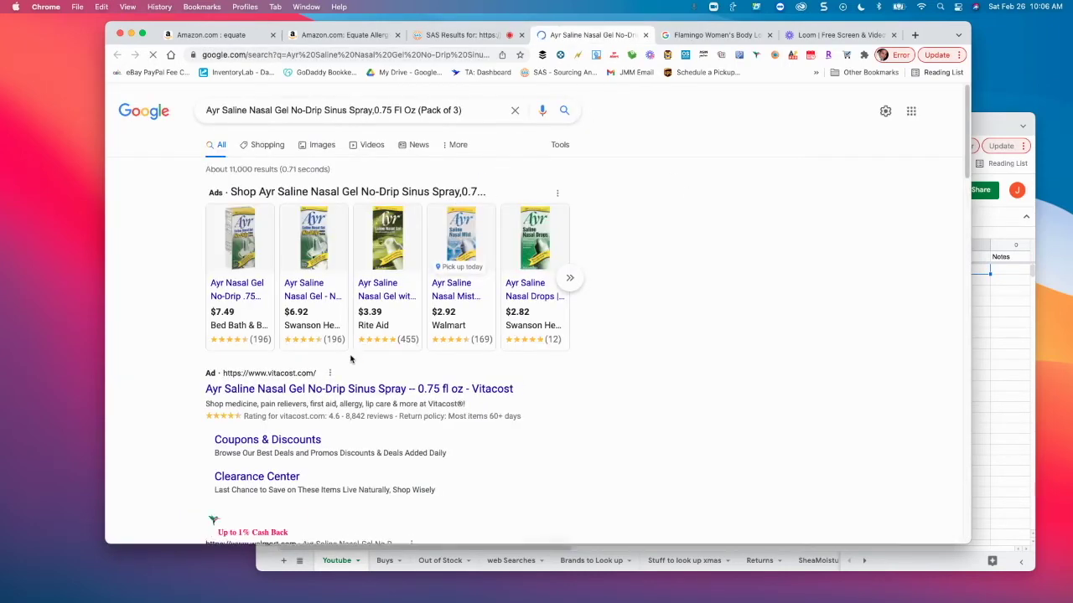
mouse_move(461, 305)
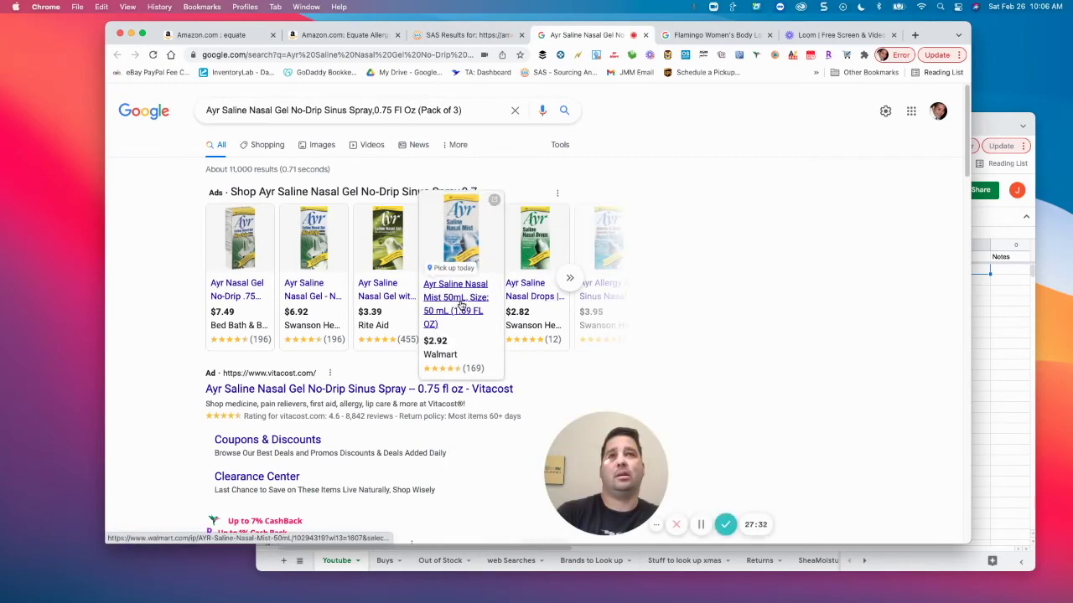
left_click(455, 37)
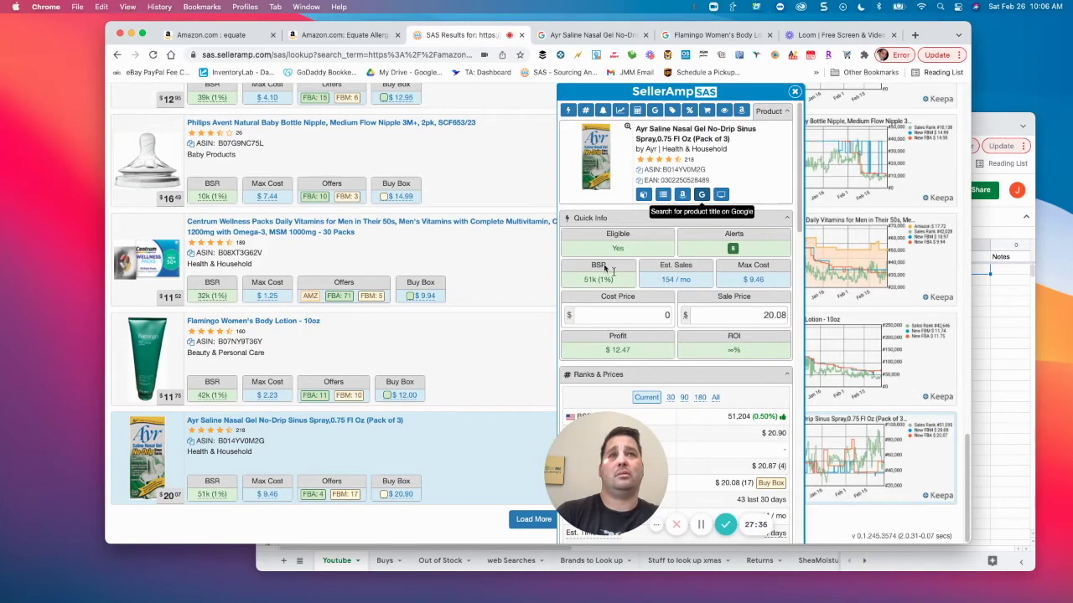
left_click(682, 195)
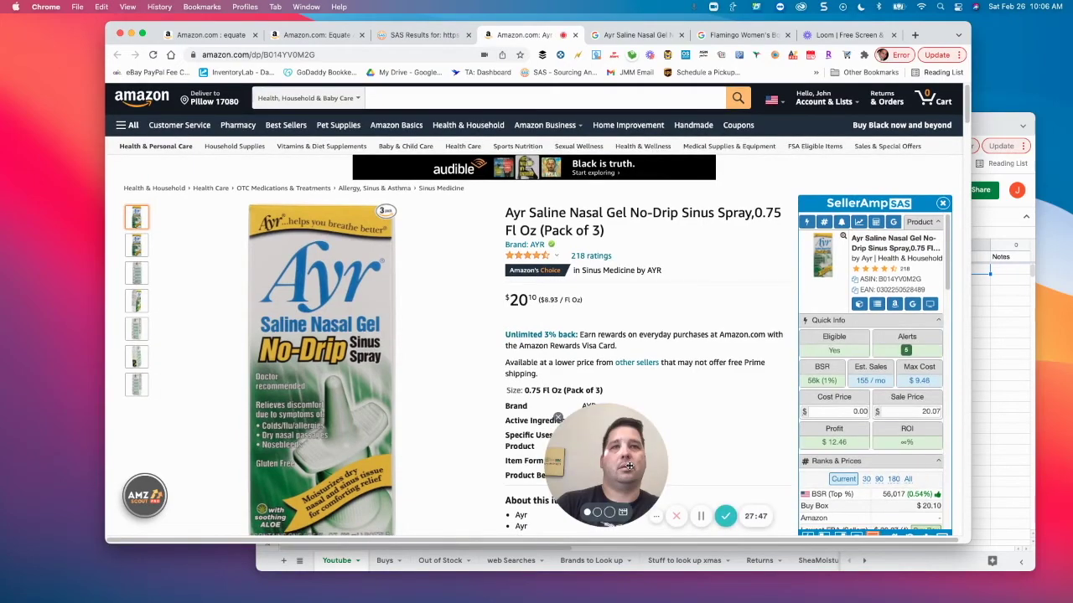
scroll(629, 466, "down", 2)
scroll(627, 452, "down", 4)
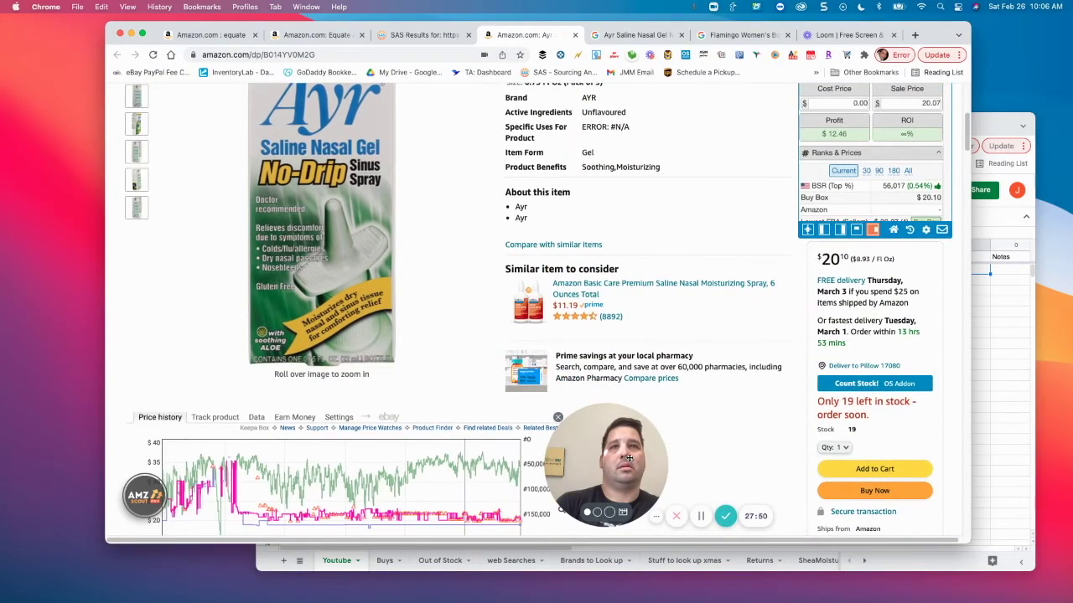
scroll(625, 441, "down", 4)
scroll(632, 430, "down", 4)
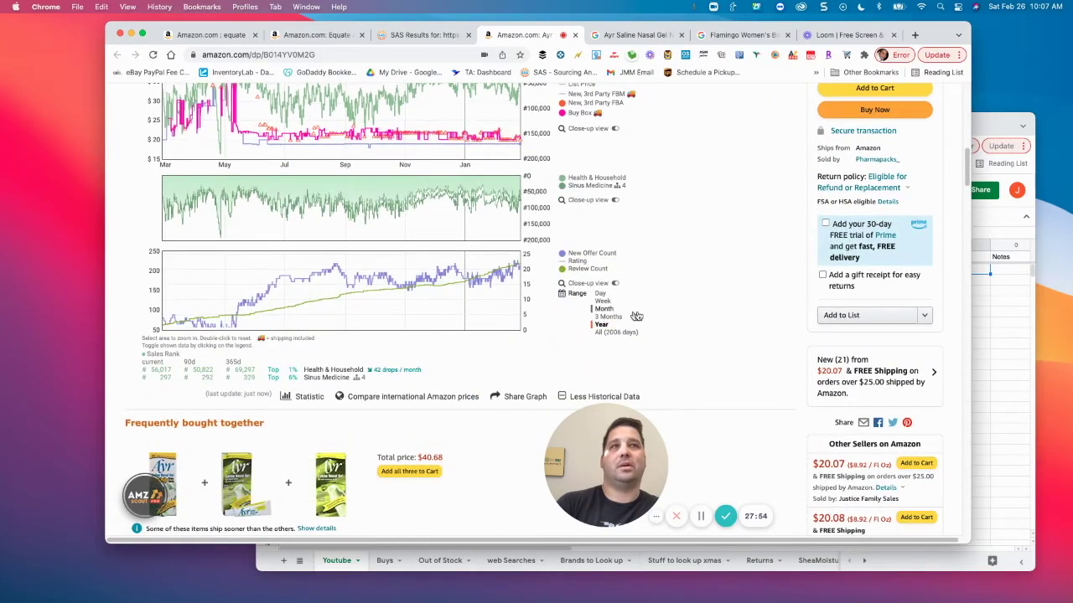
scroll(471, 258, "up", 5)
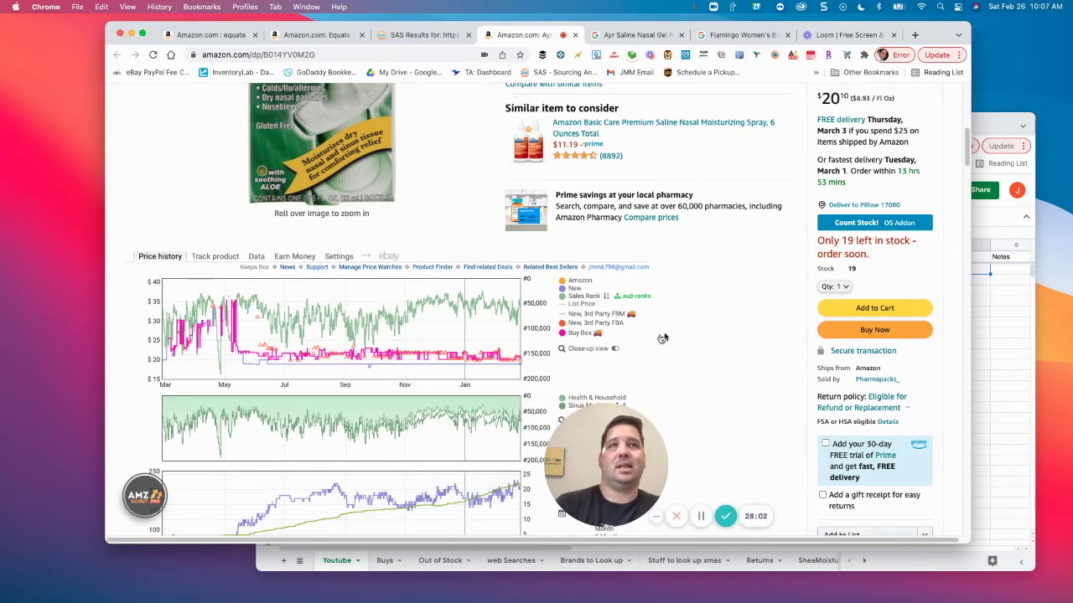
scroll(654, 320, "up", 3)
scroll(654, 321, "up", 1)
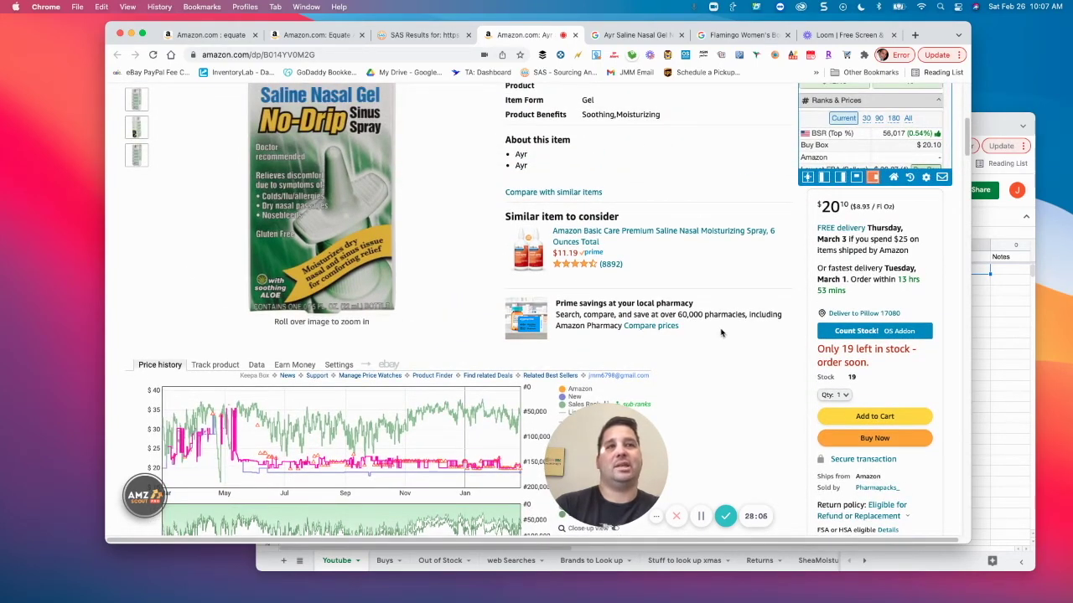
scroll(719, 333, "up", 4)
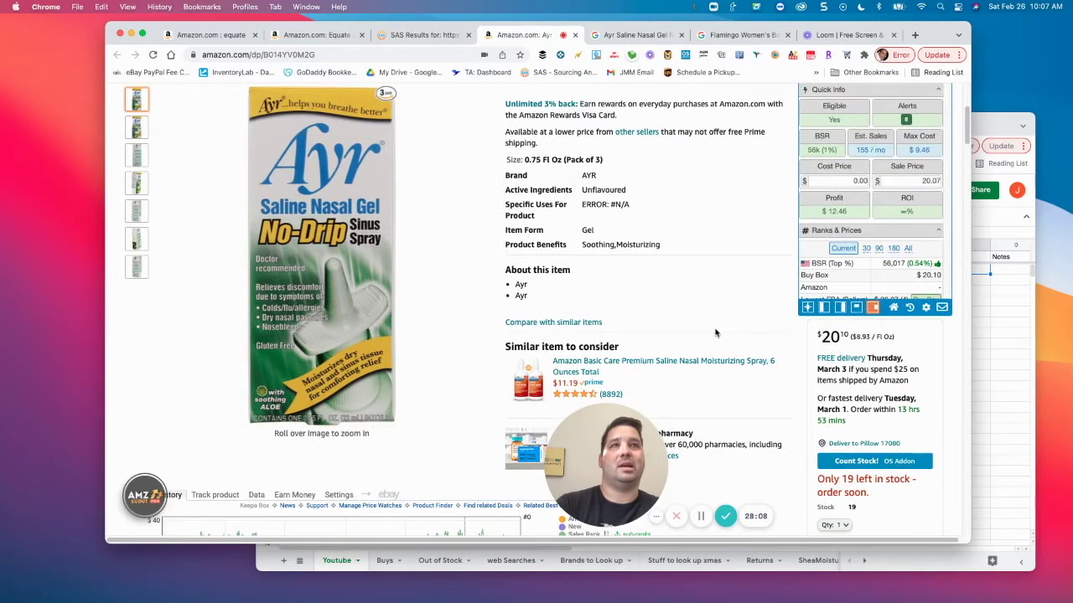
scroll(714, 333, "up", 3)
scroll(711, 318, "up", 3)
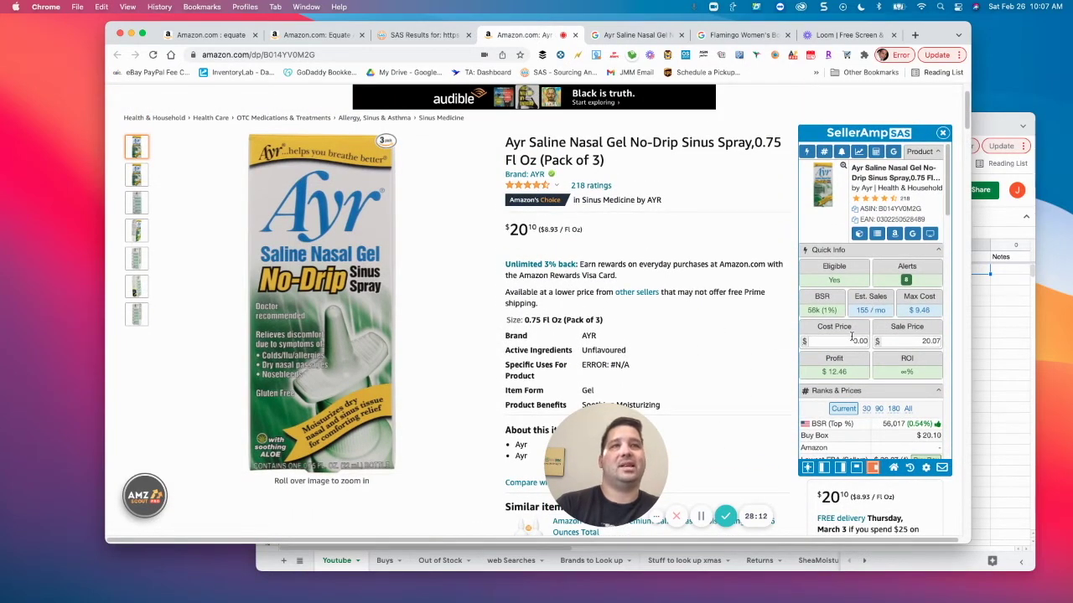
Scroll the SellerAmp sidebar back up to the Ayr 3-pack's Quick Info profit figures.
scroll(857, 339, "down", 5)
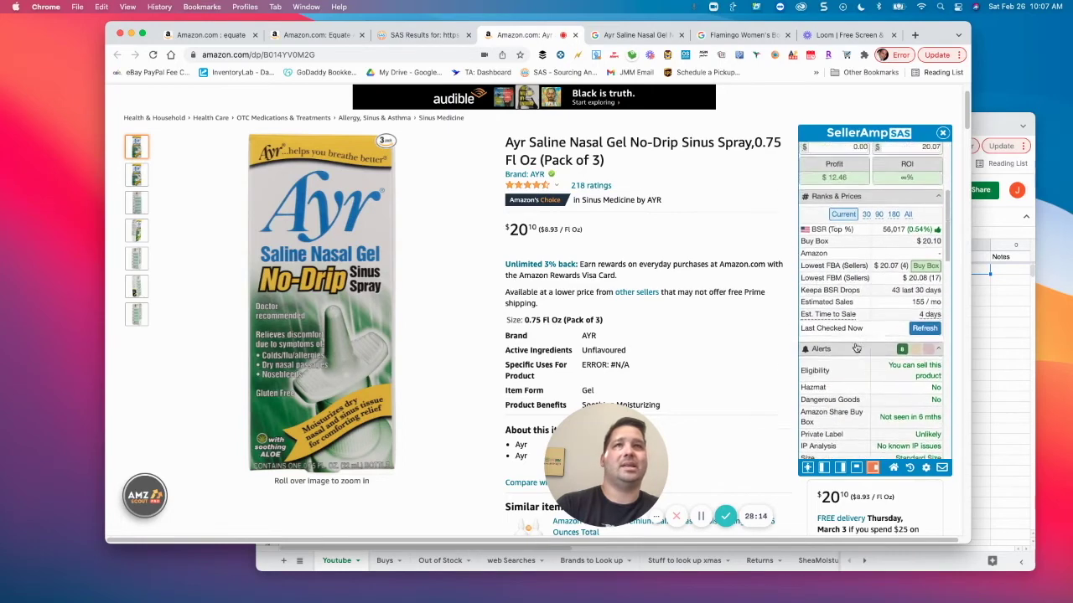
scroll(853, 347, "up", 4)
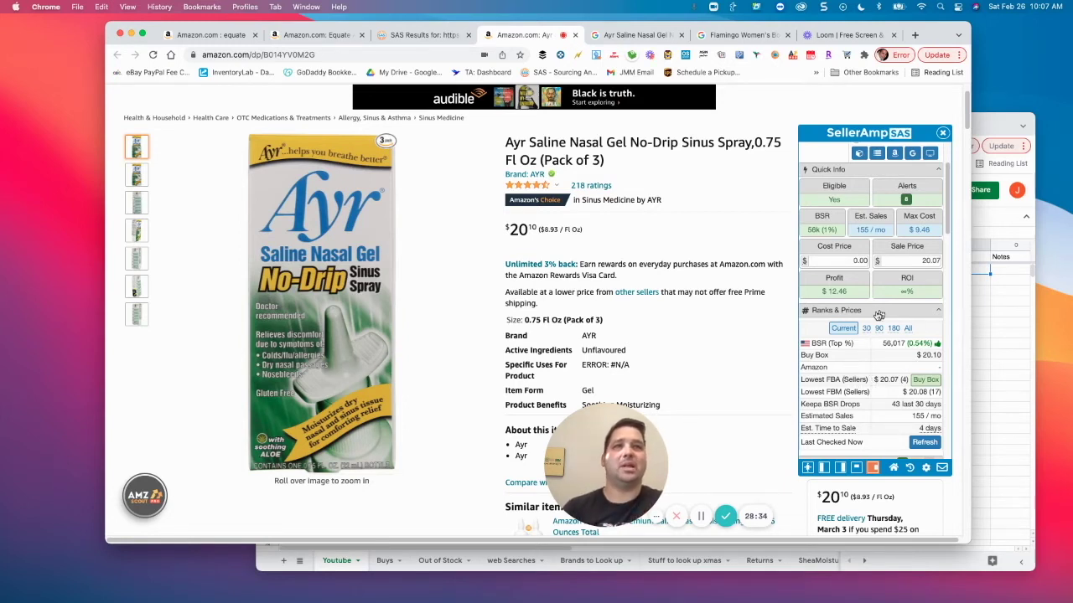
scroll(871, 319, "up", 2)
scroll(856, 329, "up", 2)
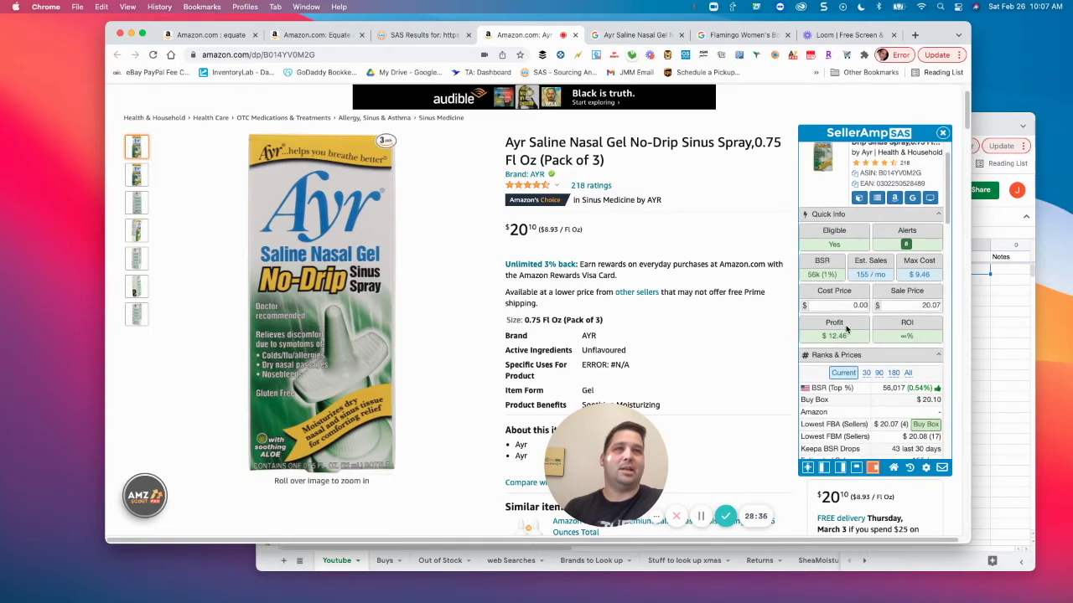
scroll(860, 331, "down", 12)
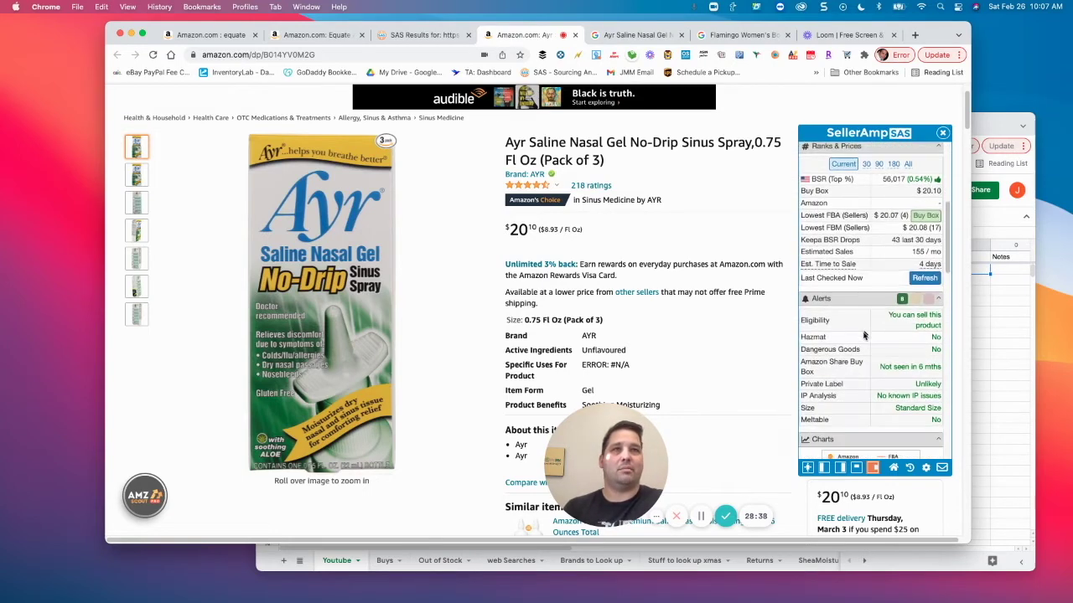
scroll(872, 337, "down", 3)
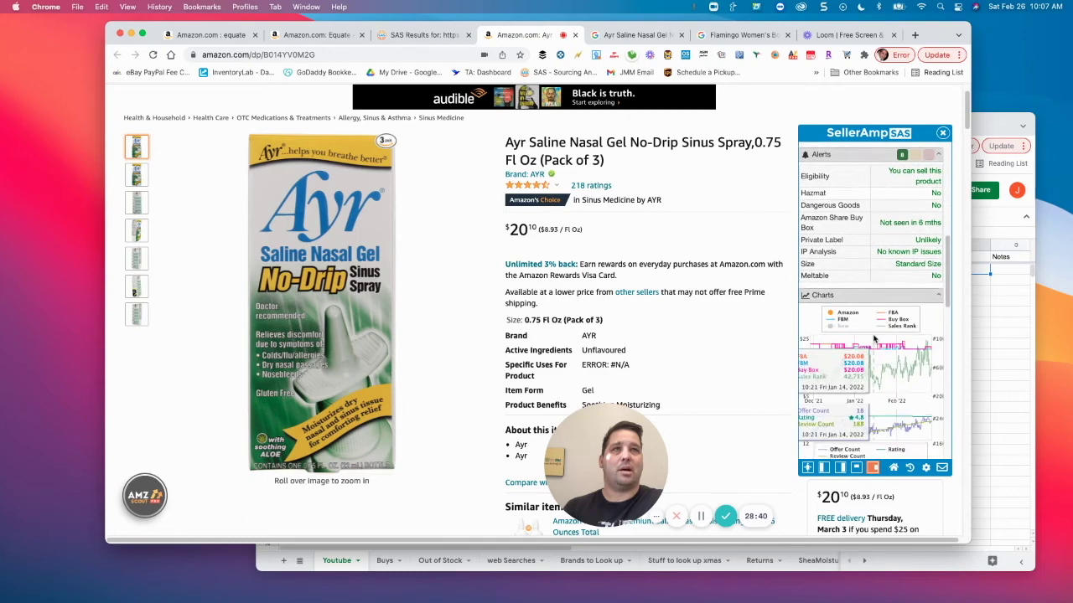
scroll(876, 318, "up", 8)
Show 90-day averages (50,823 BSR, $20.94 Buy Box) and scroll down to the Keepa price history.
left_click(879, 270)
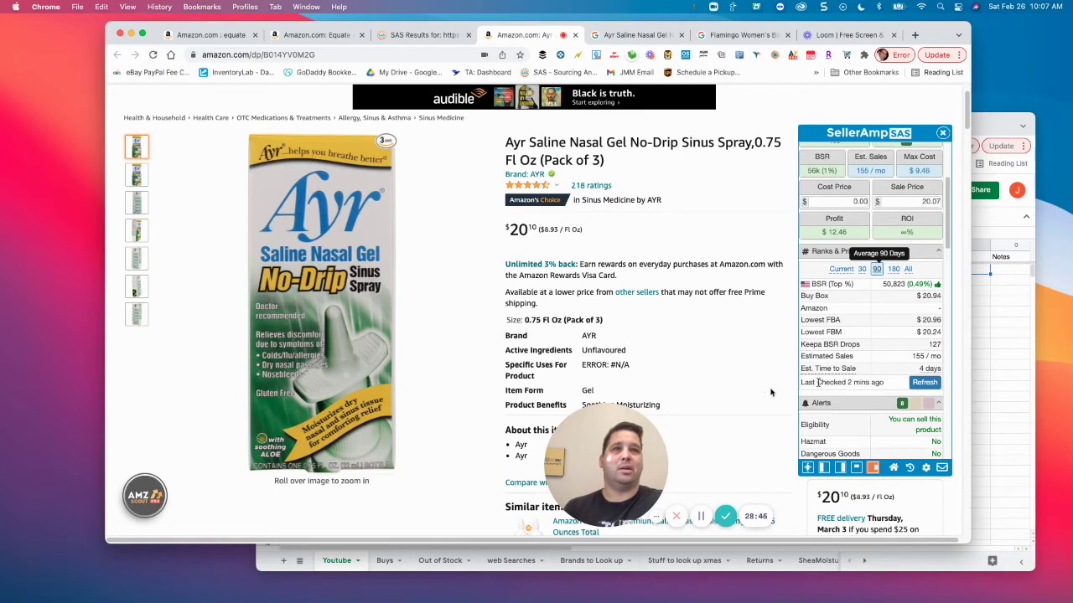
scroll(890, 386, "down", 6)
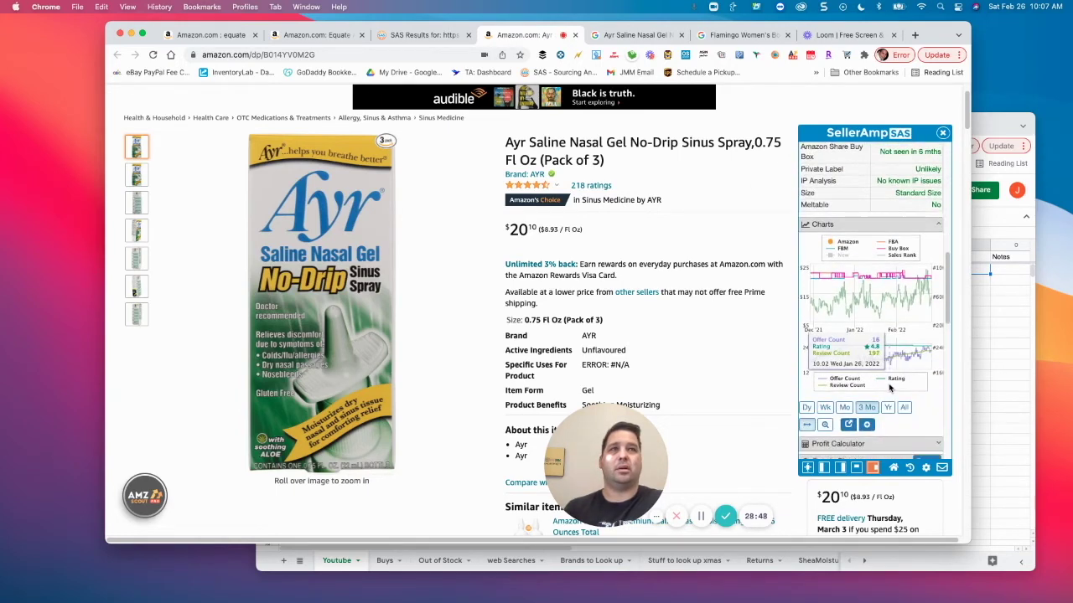
scroll(890, 386, "up", 3)
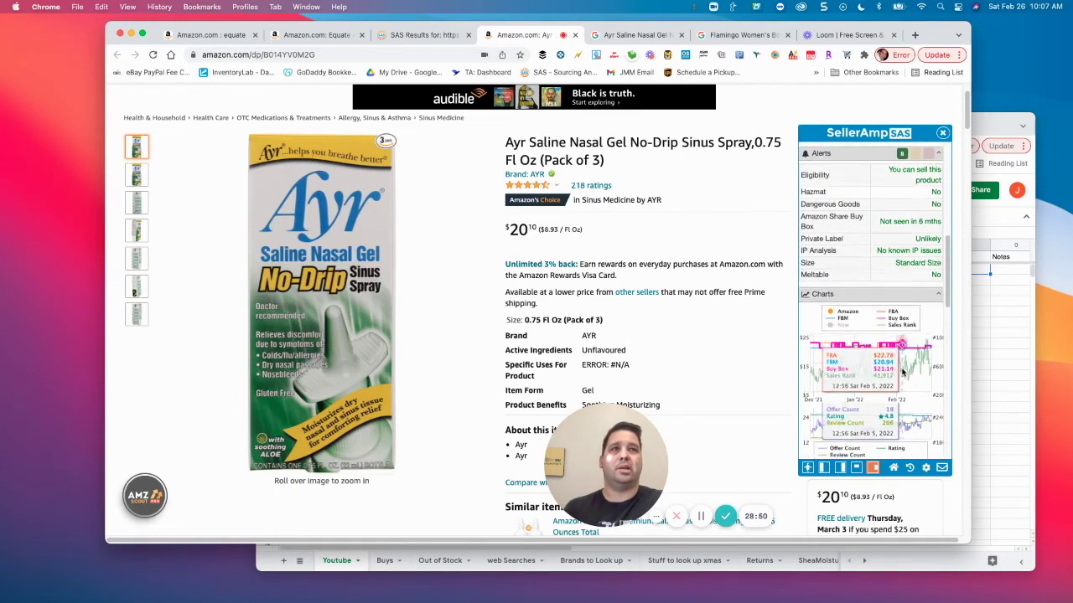
scroll(903, 373, "down", 10)
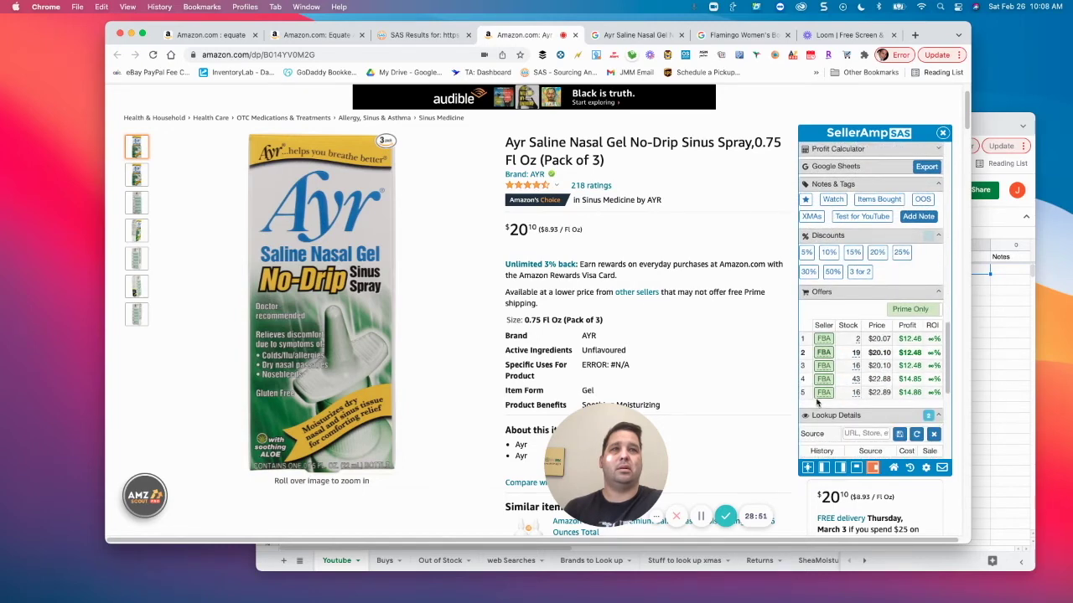
scroll(877, 418, "up", 1)
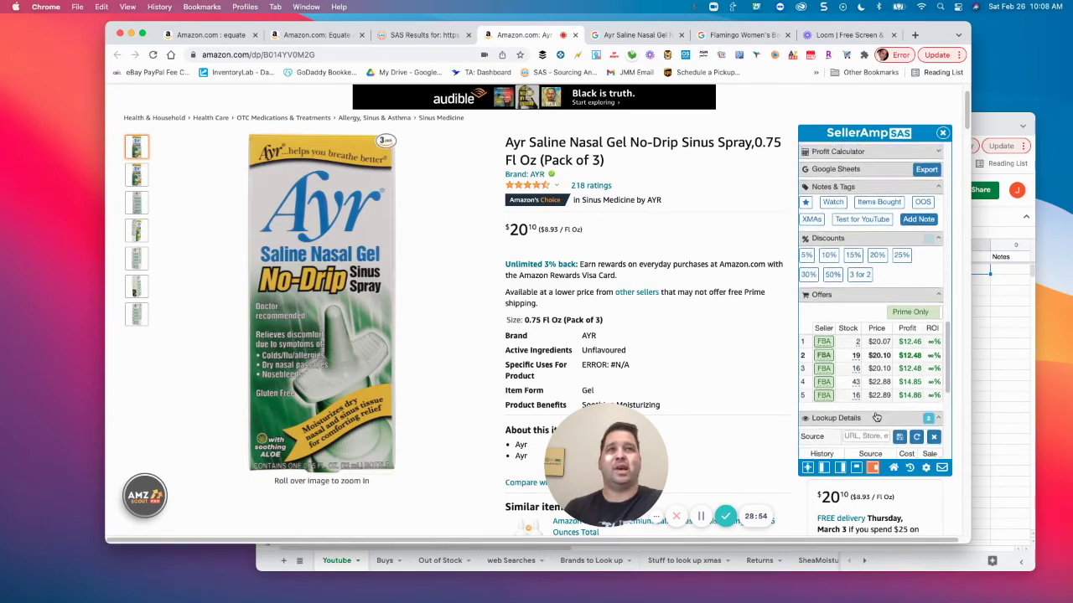
scroll(876, 417, "up", 10)
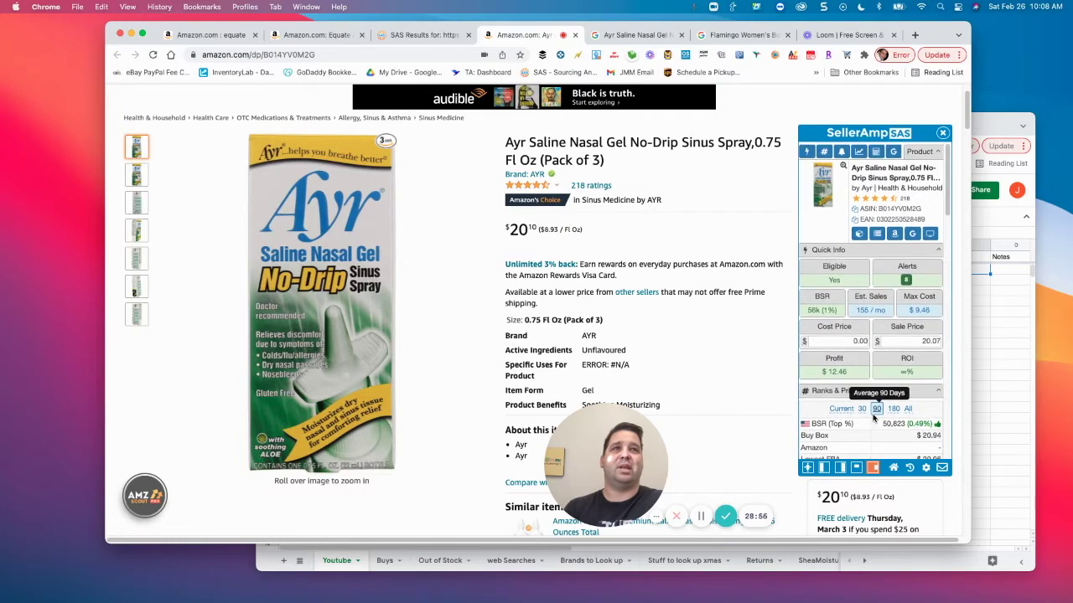
scroll(876, 411, "down", 1)
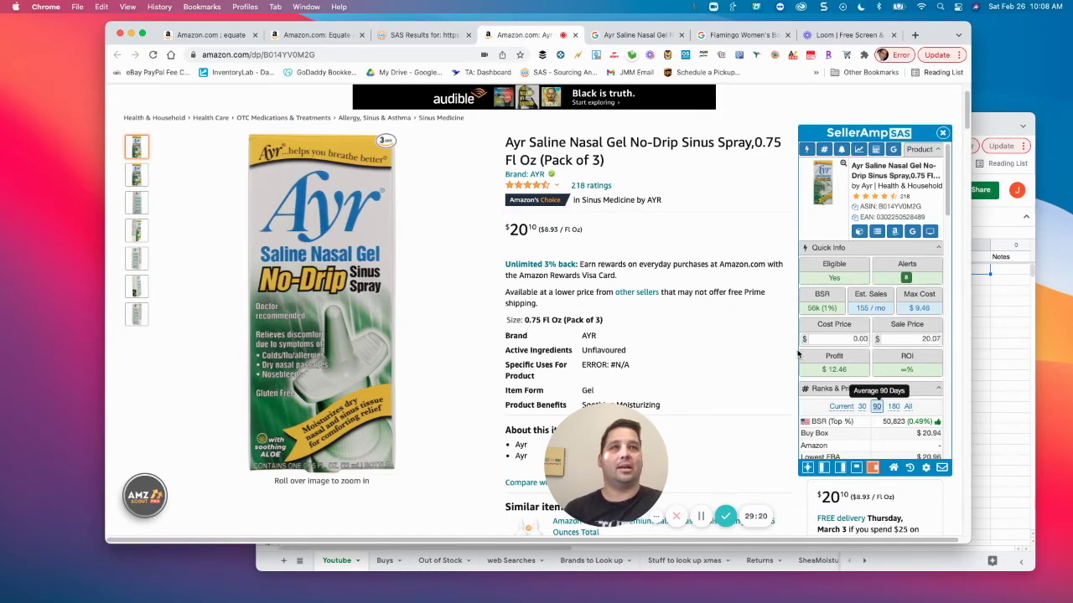
scroll(646, 327, "down", 5)
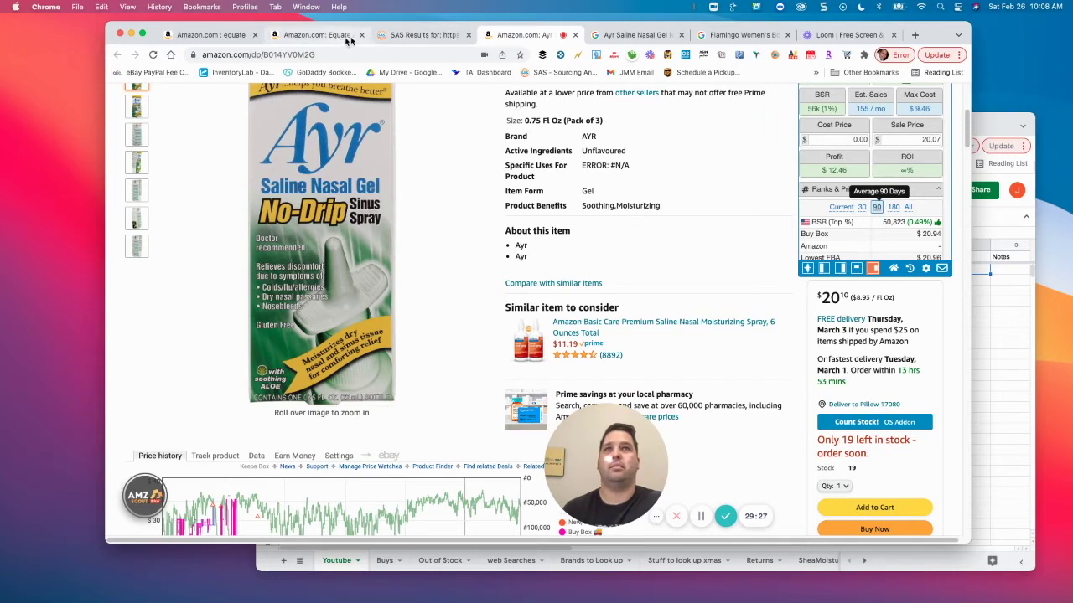
From the Google tab, open the $2.92 Walmart AYR Saline Nasal Mist 50mL offer and check its listing.
left_click(636, 37)
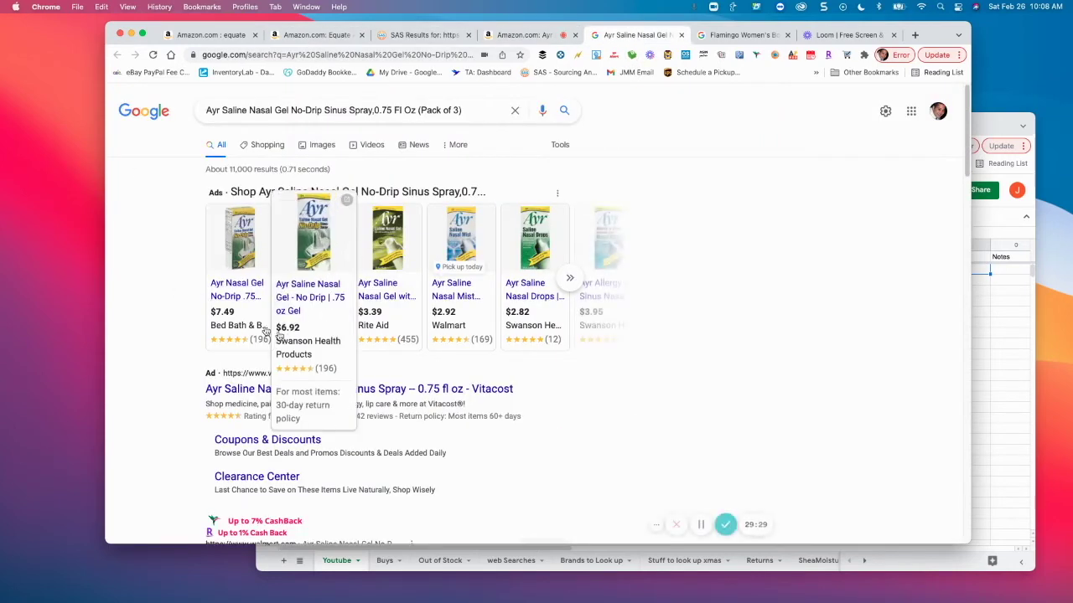
mouse_move(414, 310)
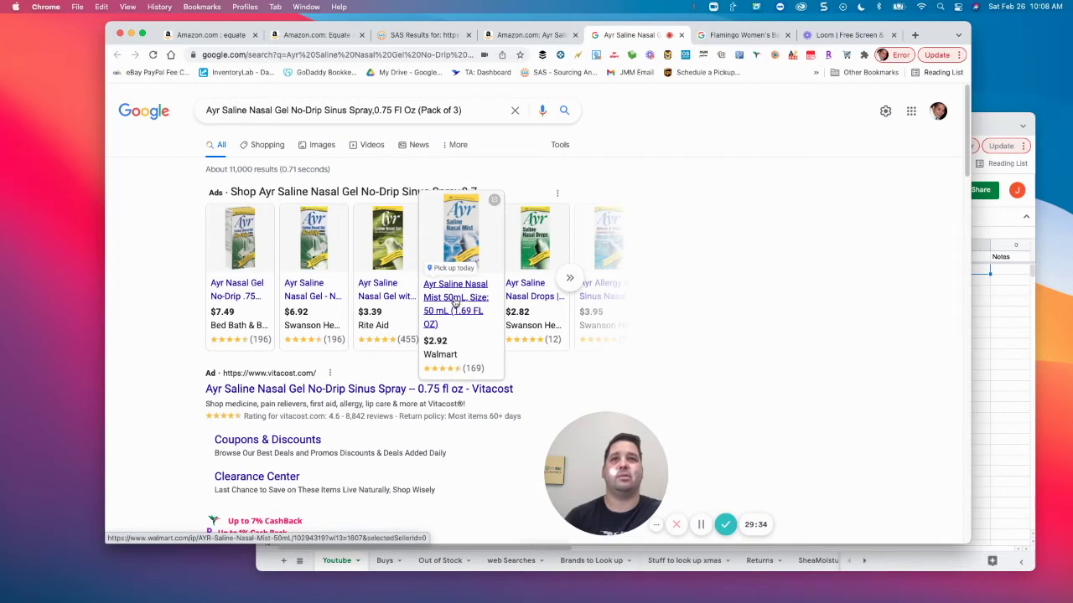
left_click(454, 302)
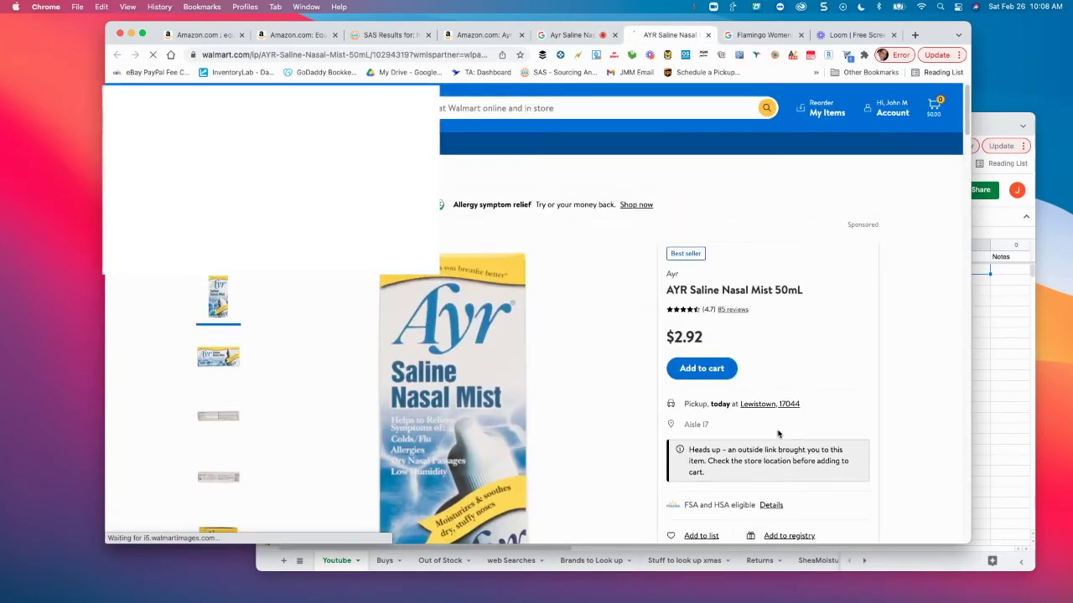
mouse_move(628, 444)
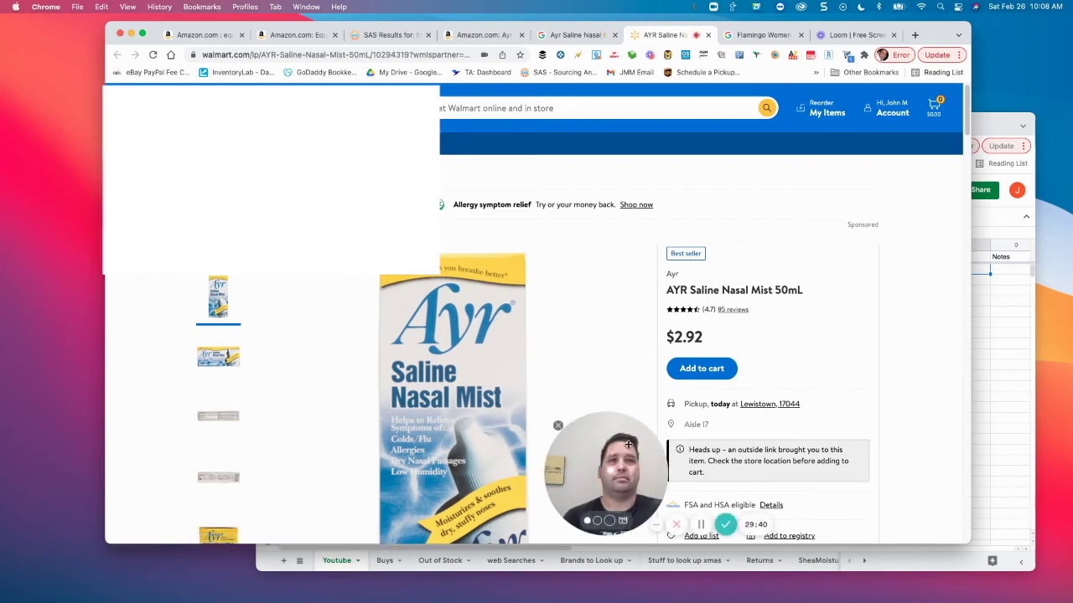
left_click_drag(614, 448, 811, 423)
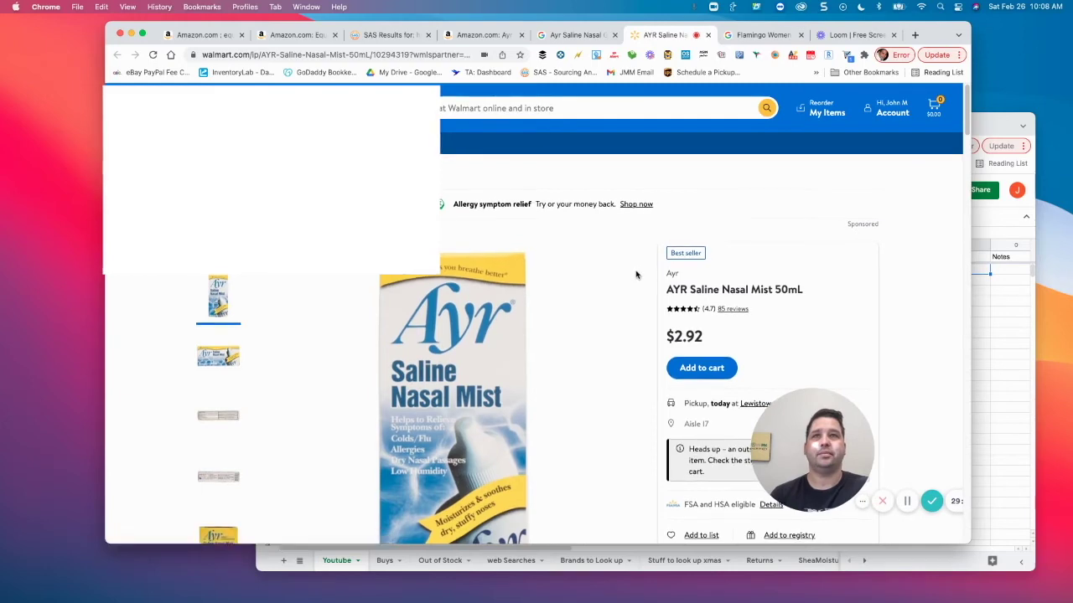
scroll(635, 276, "down", 3)
mouse_move(620, 272)
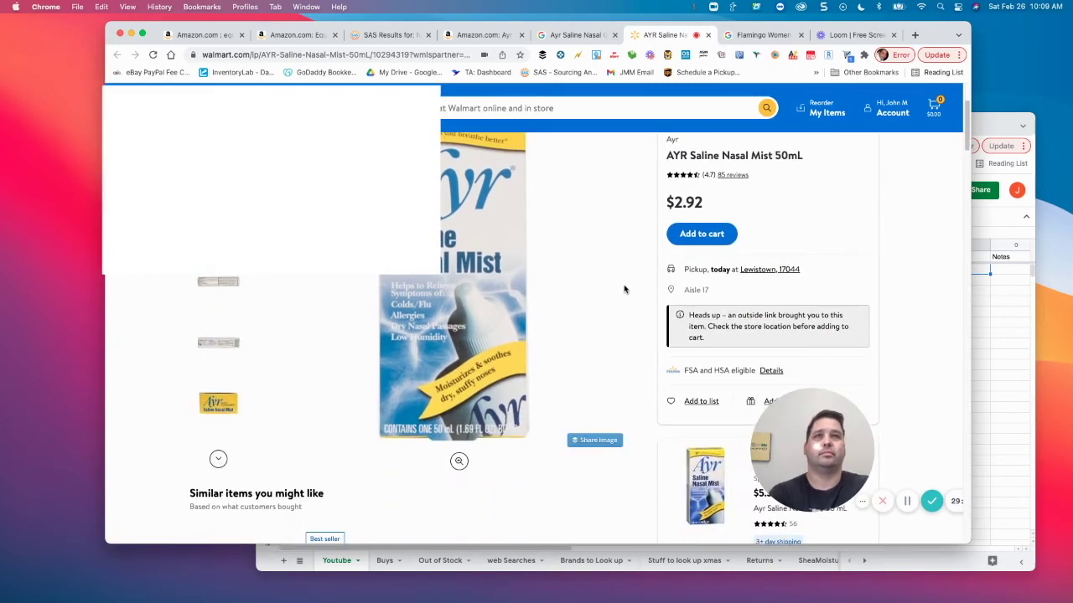
scroll(623, 289, "up", 1)
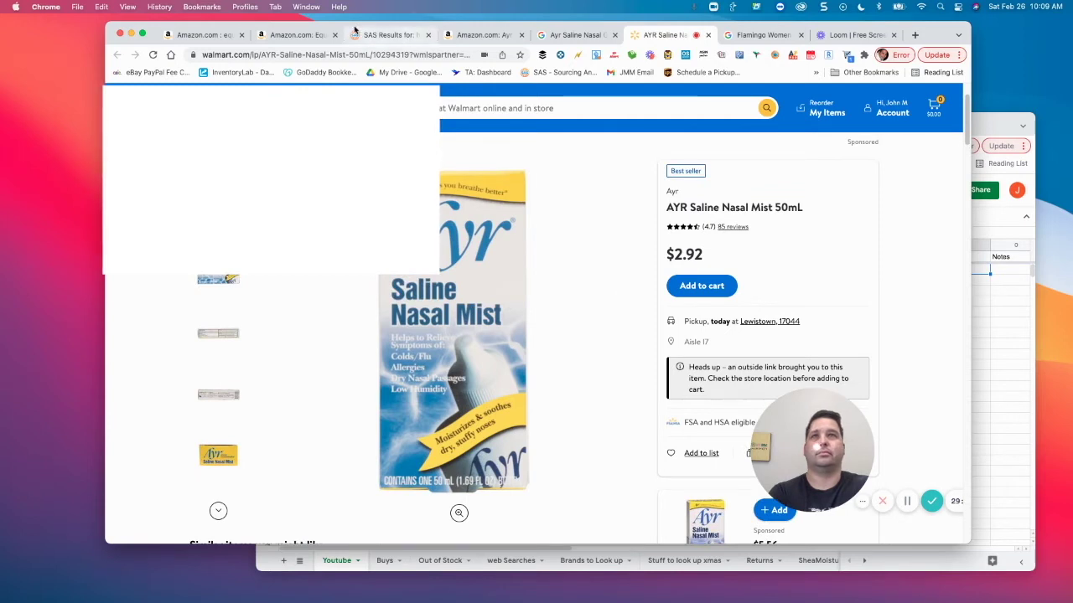
Flip between the Amazon $20.10 nasal gel page and the Walmart $2.92 nasal mist listing.
left_click(495, 38)
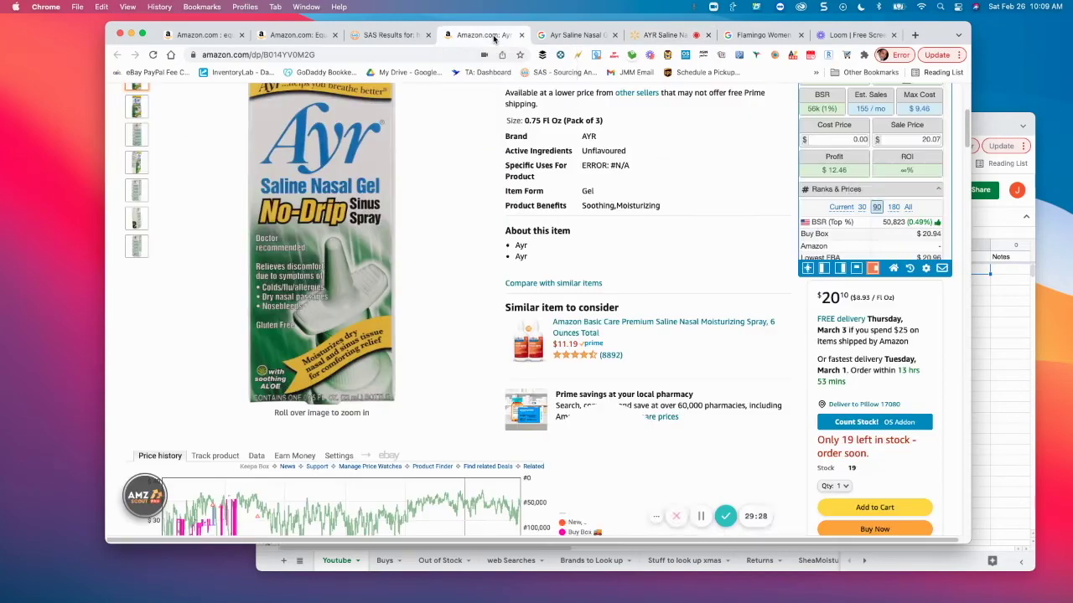
left_click(565, 39)
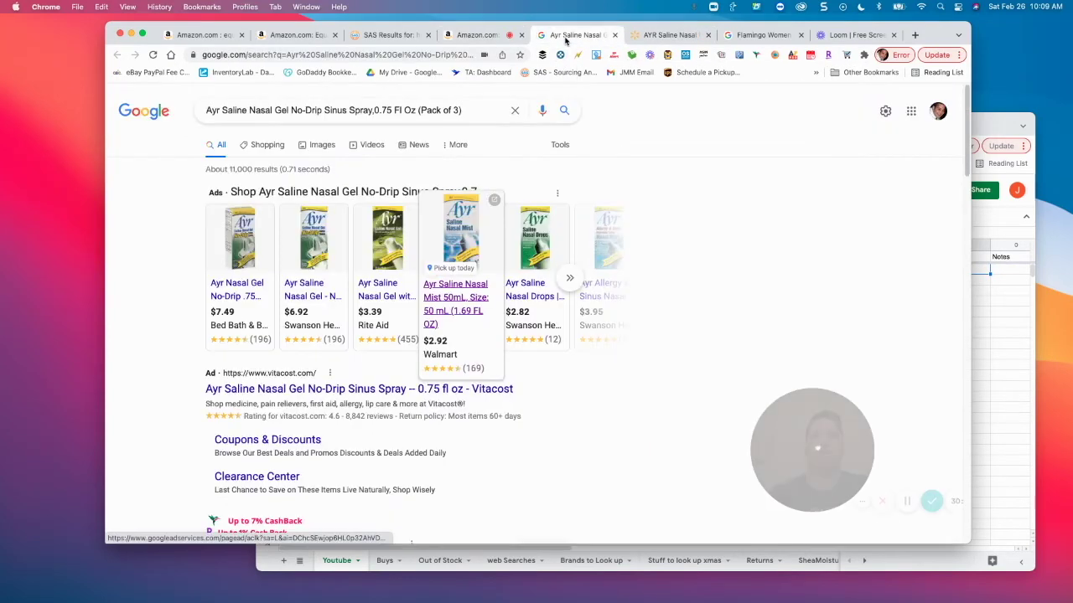
left_click(481, 34)
scroll(581, 207, "up", 5)
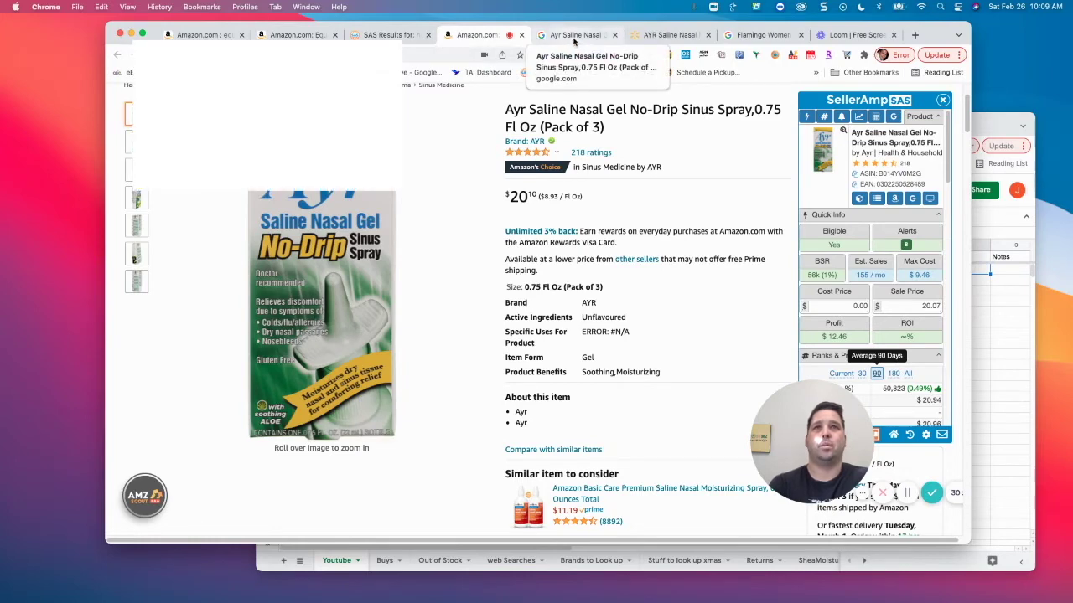
left_click(644, 35)
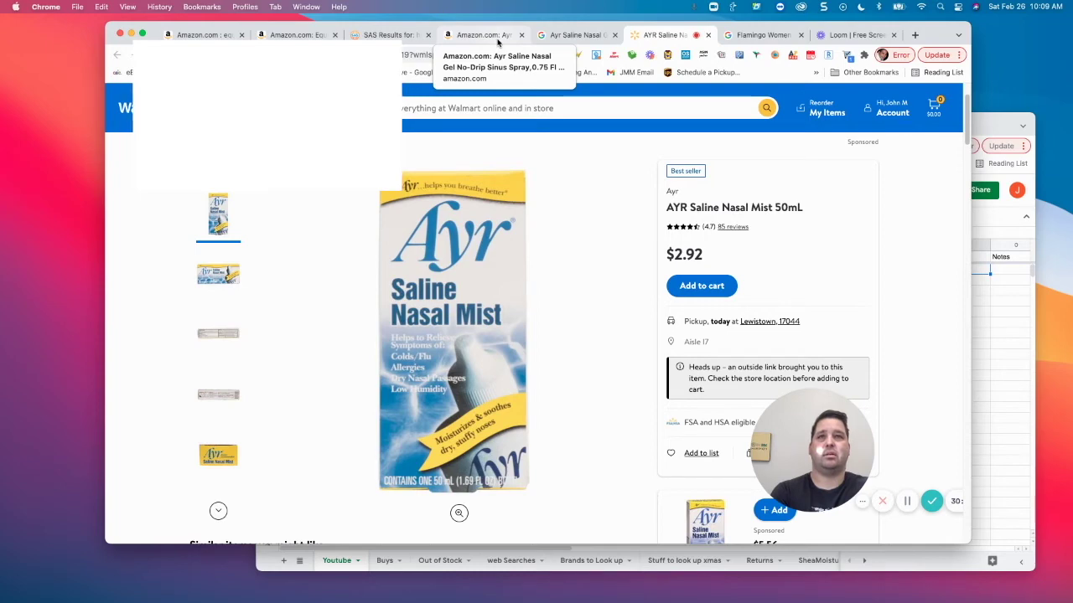
left_click(498, 38)
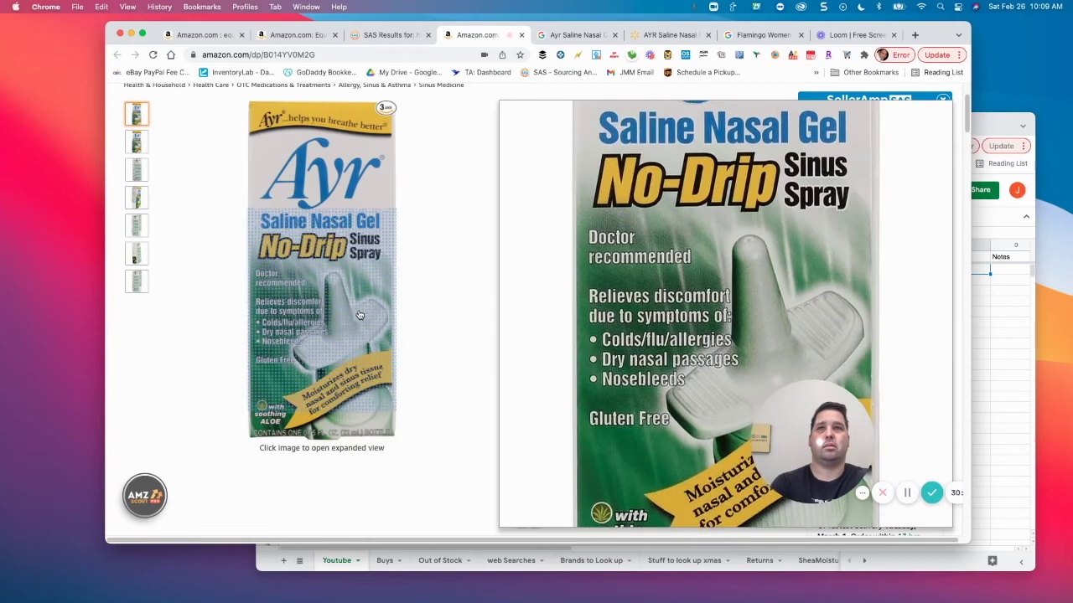
Cycle through the Walmart, Google and Amazon tabs again, scrolling the Walmart listing, ending on Amazon.
left_click(647, 38)
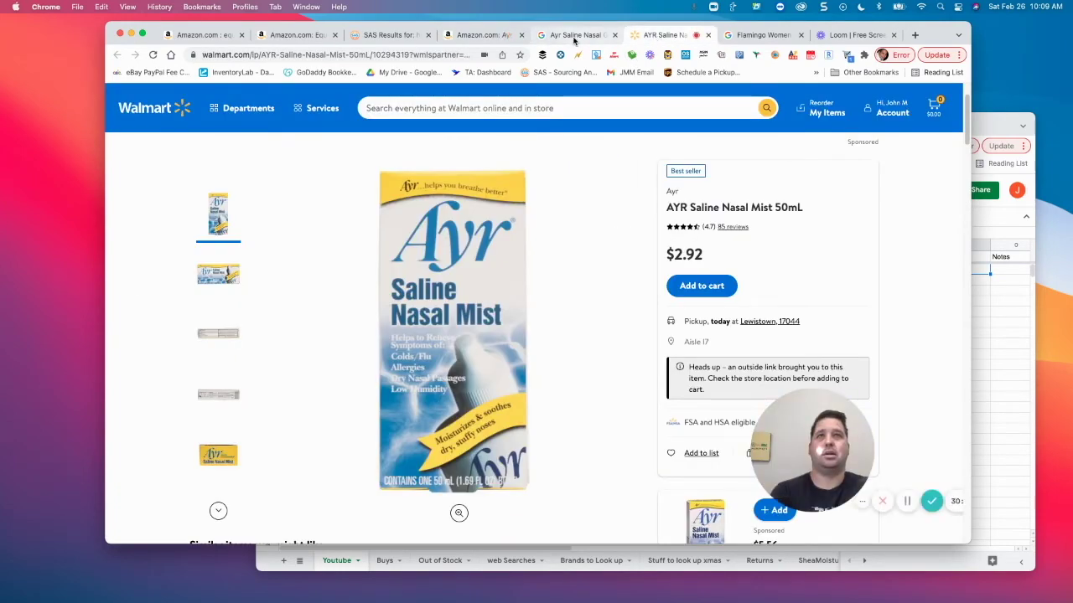
left_click(574, 38)
left_click(662, 35)
left_click(579, 35)
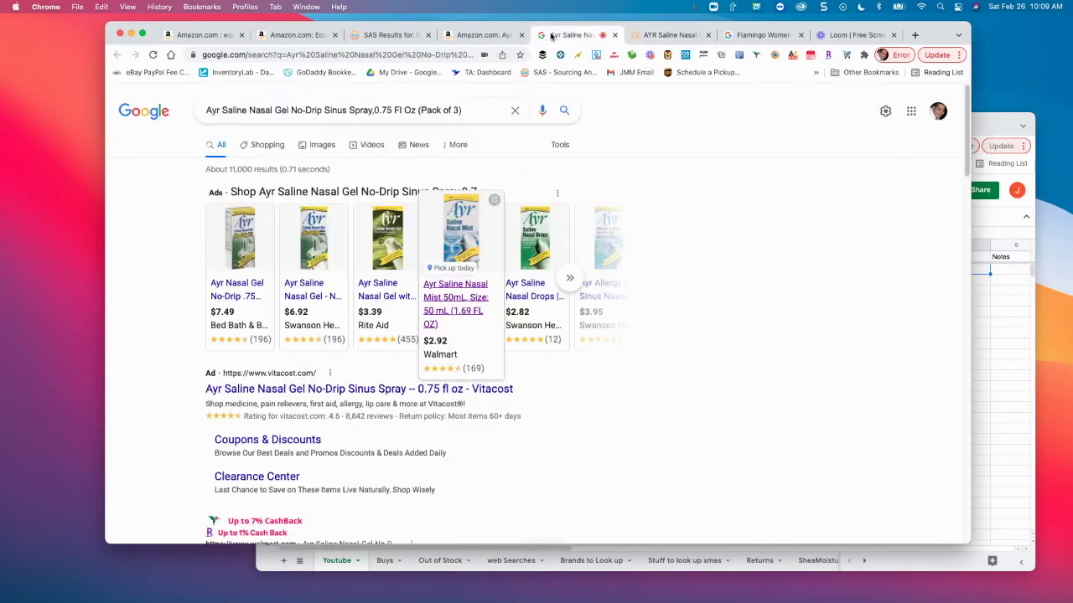
left_click(471, 37)
key("ctrl+Tab")
key("ctrl+Tab")
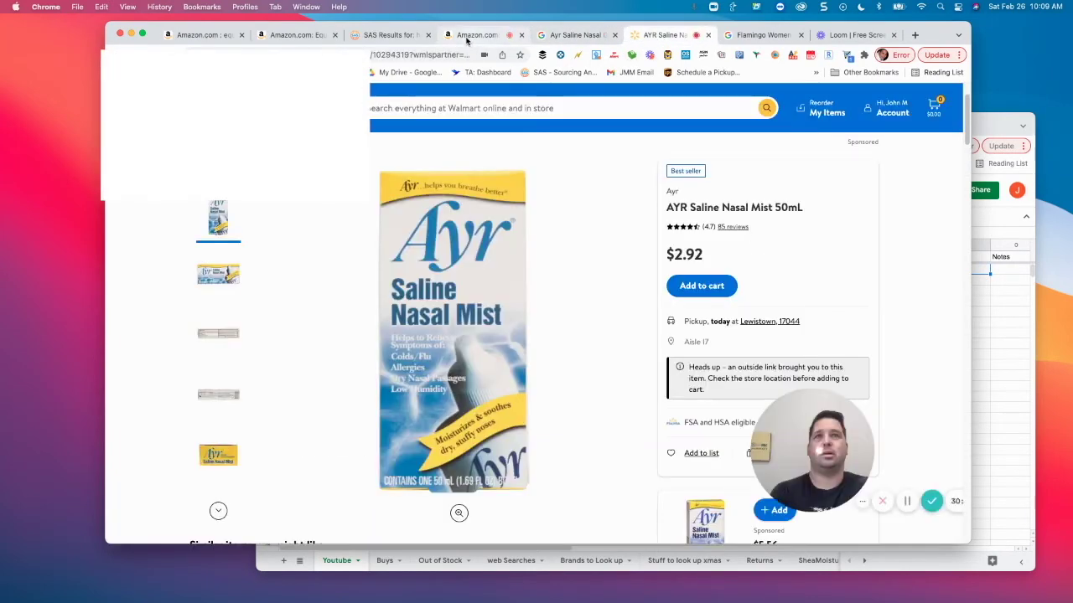
scroll(622, 336, "down", 1)
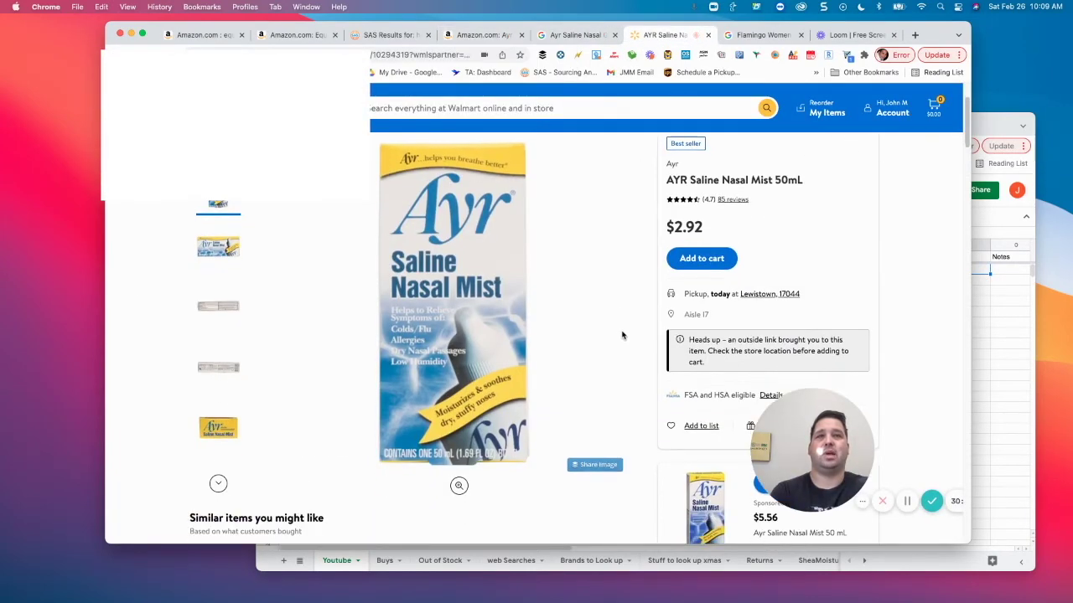
scroll(613, 323, "down", 5)
scroll(606, 322, "down", 5)
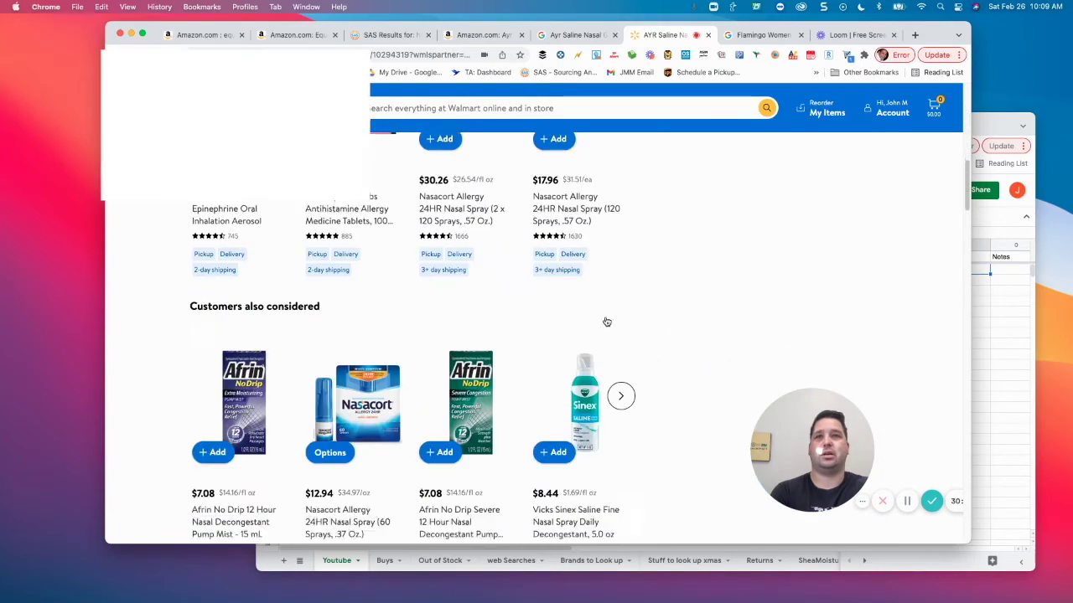
scroll(603, 318, "up", 10)
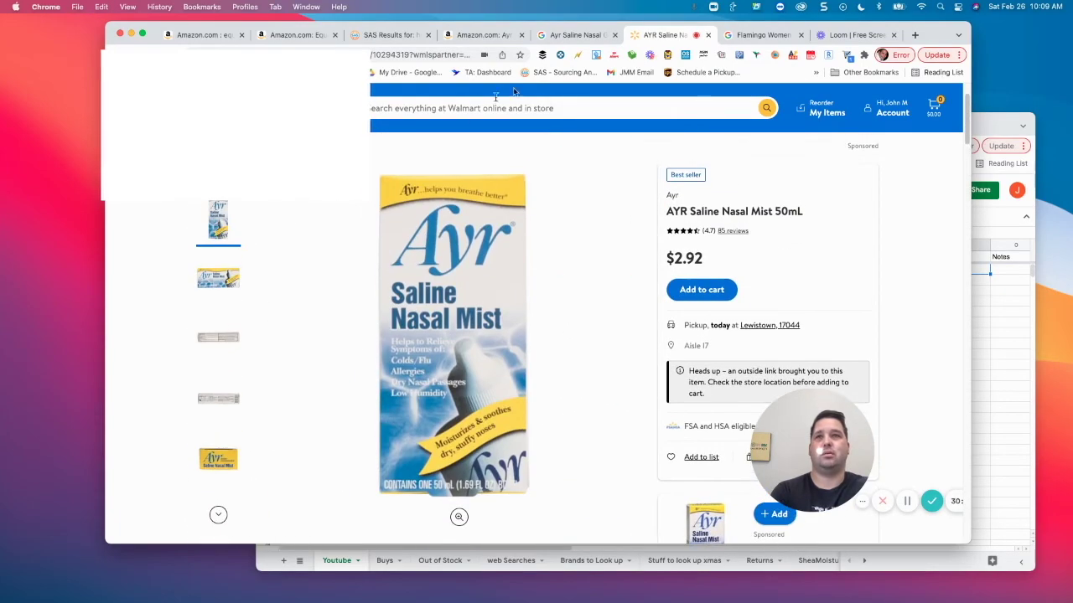
left_click(575, 34)
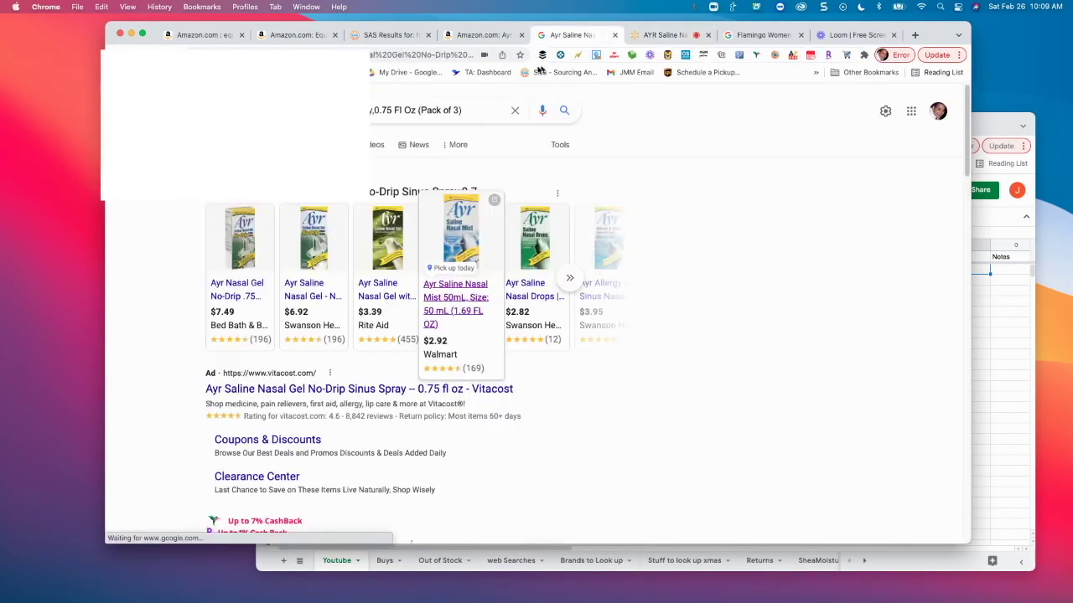
left_click(471, 35)
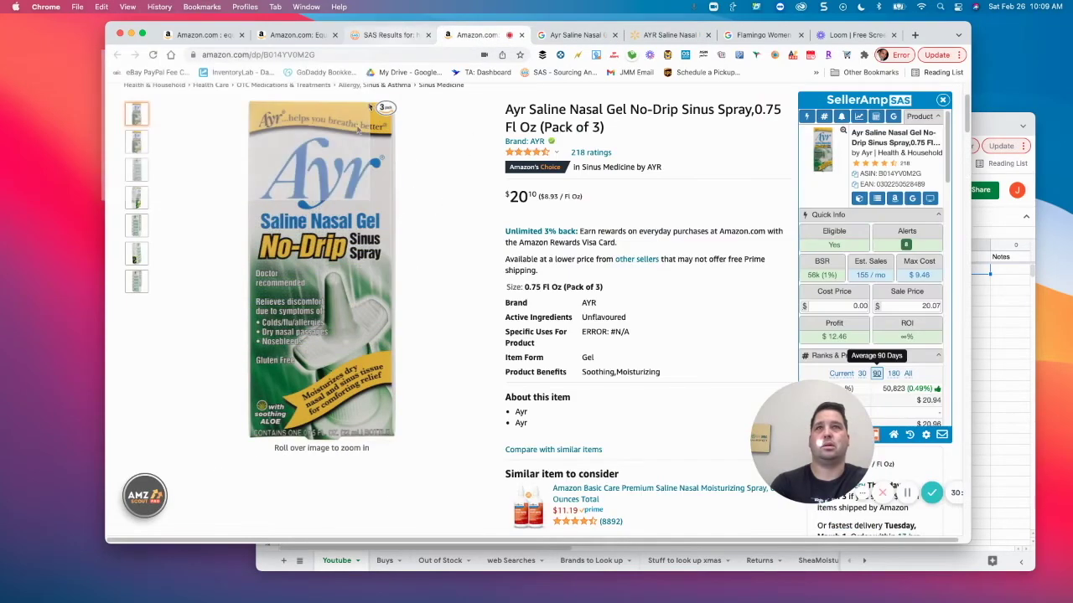
Run a Google Lens search on the Ayr nasal gel box photo and scroll its visual matches.
right_click(335, 238)
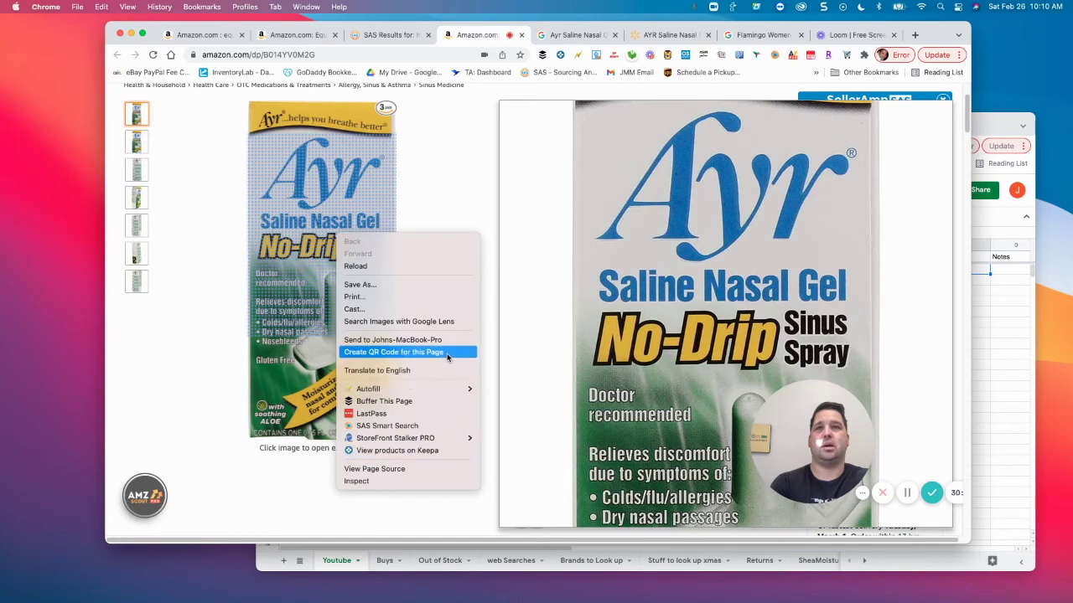
left_click(444, 322)
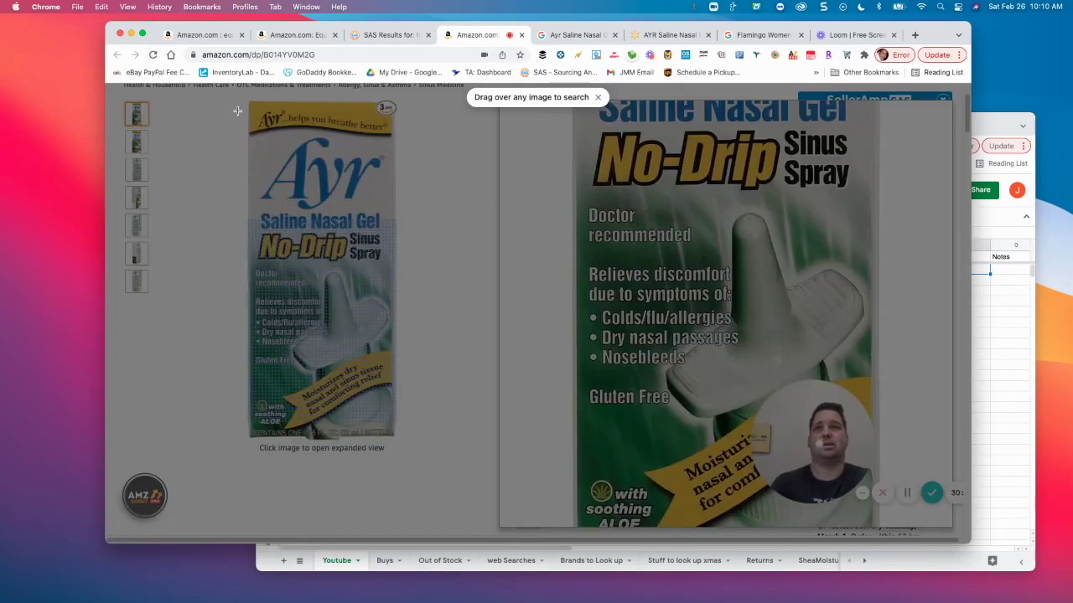
left_click_drag(237, 110, 415, 449)
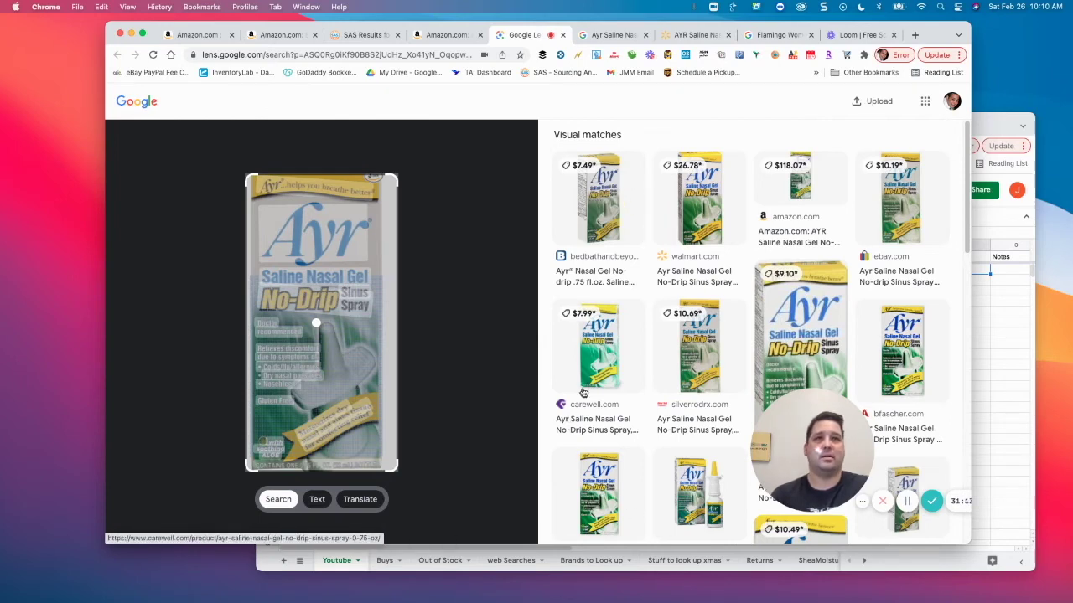
scroll(576, 381, "down", 5)
scroll(577, 381, "down", 2)
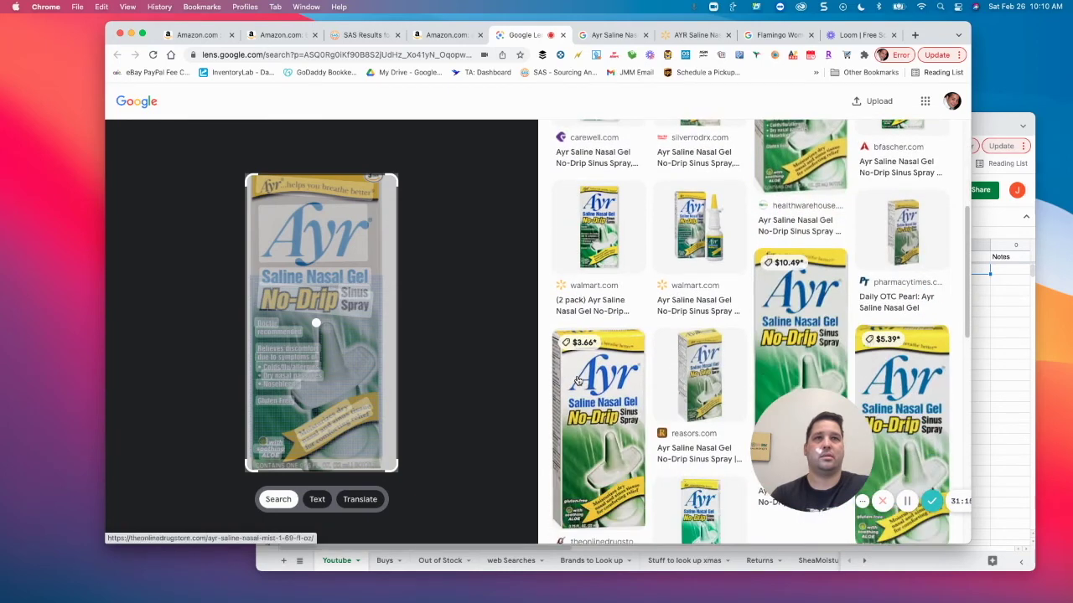
Check Walmart's single Ayr No-Drip Sinus Spray at $6.99, then return to SAS Results.
left_click(696, 238)
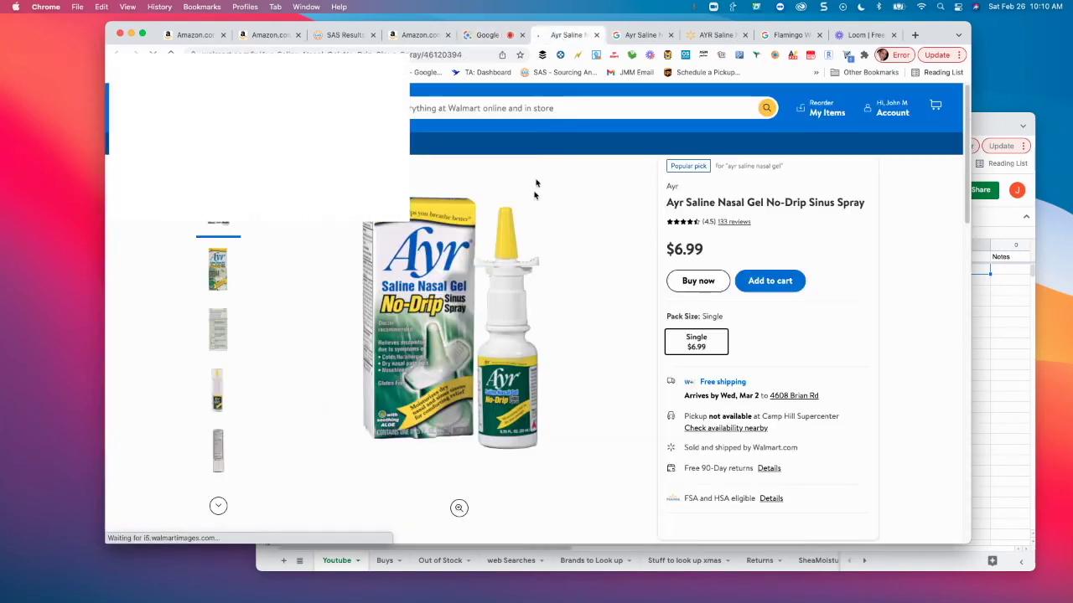
scroll(522, 227, "down", 5)
scroll(521, 231, "up", 4)
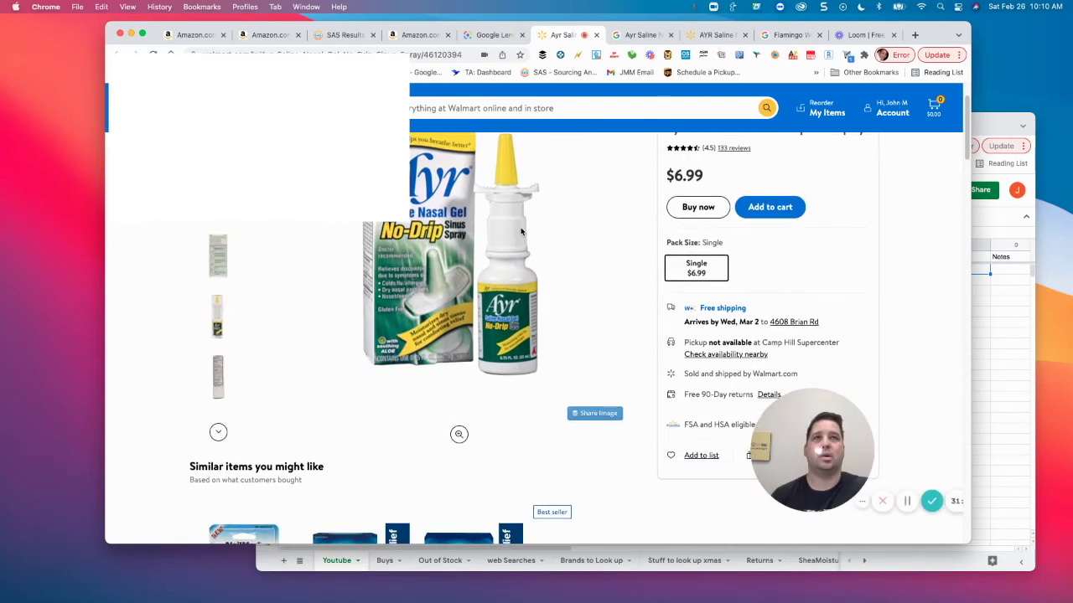
scroll(520, 231, "up", 2)
scroll(520, 232, "down", 1)
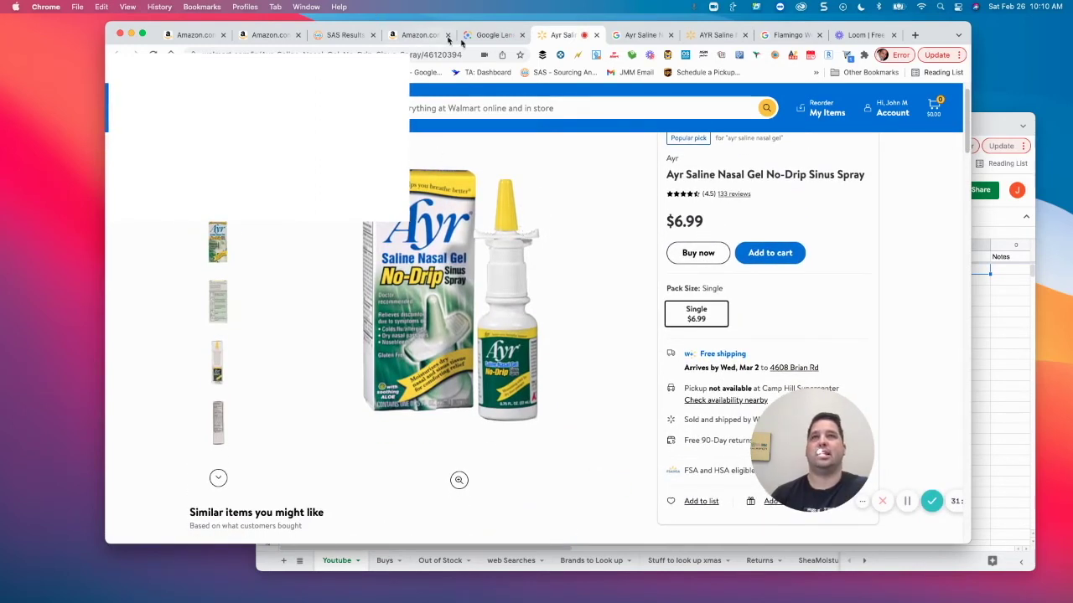
left_click(491, 35)
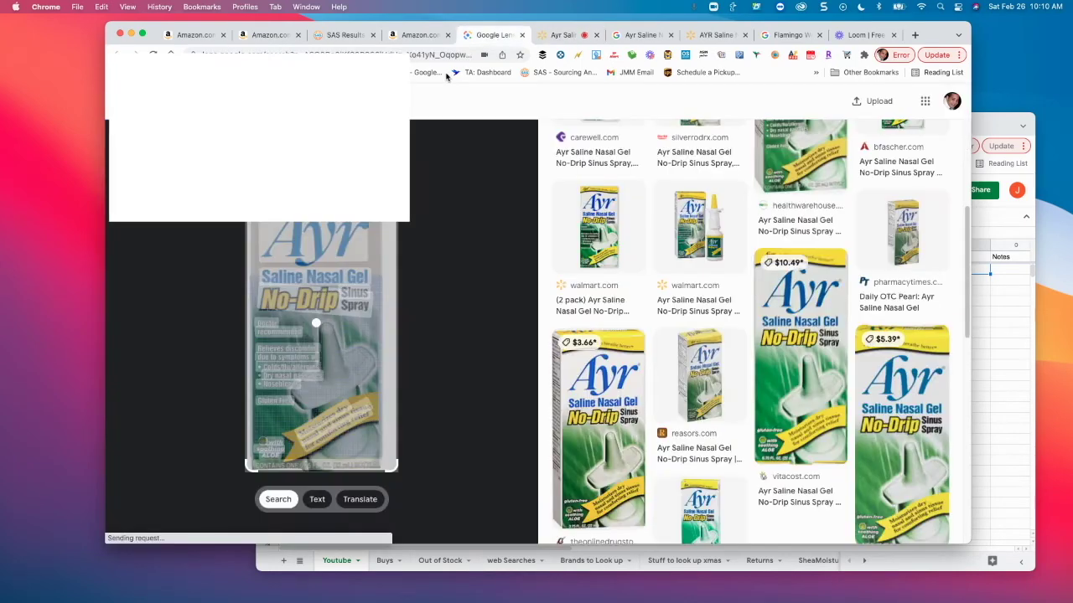
left_click(416, 35)
Return to the SellerAmp results, close the Ayr Saline details, and load more products.
left_click(340, 35)
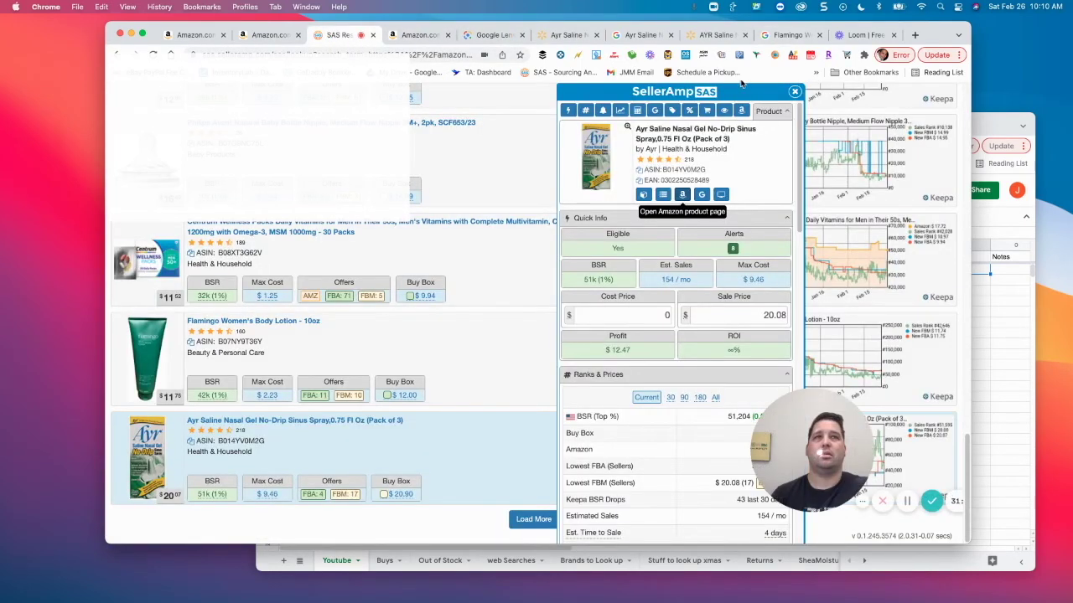
left_click(795, 90)
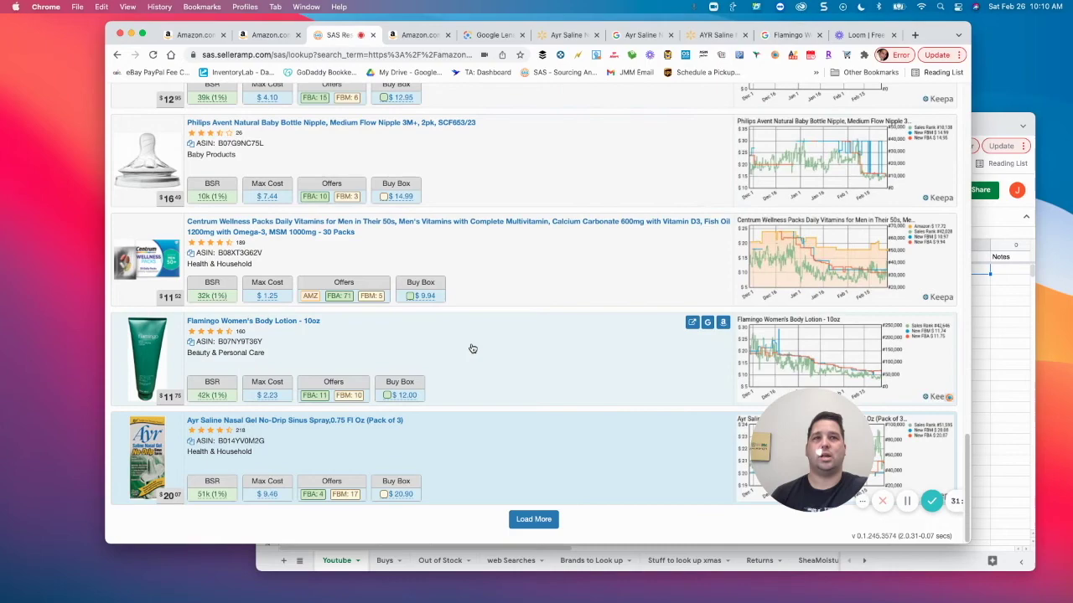
left_click(529, 520)
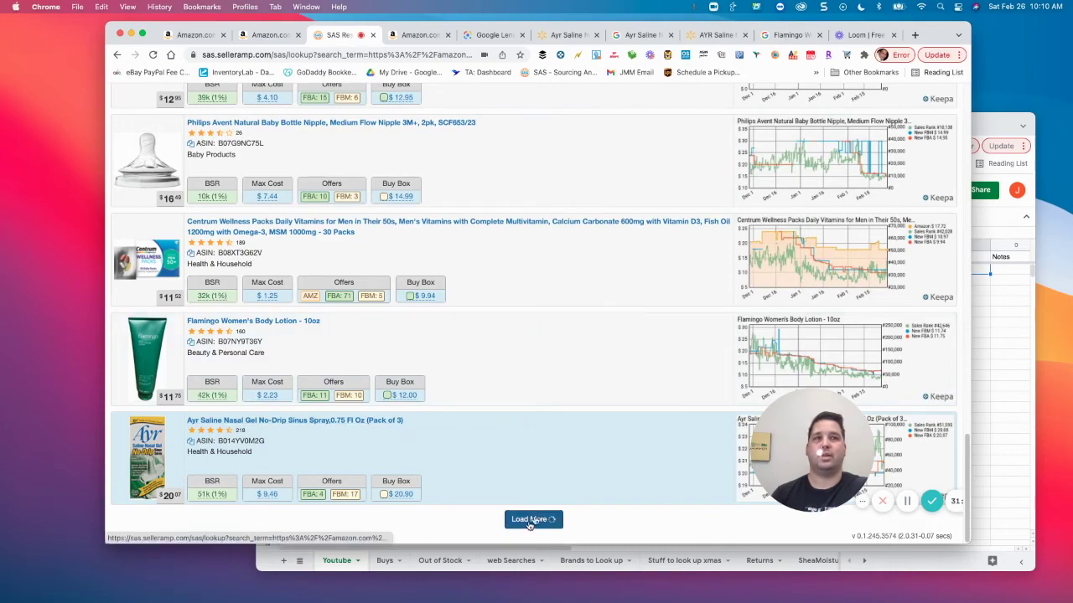
Scroll the expanded results down to the Equate Nighttime Sleep Aid row at $14.65.
scroll(529, 414, "down", 5)
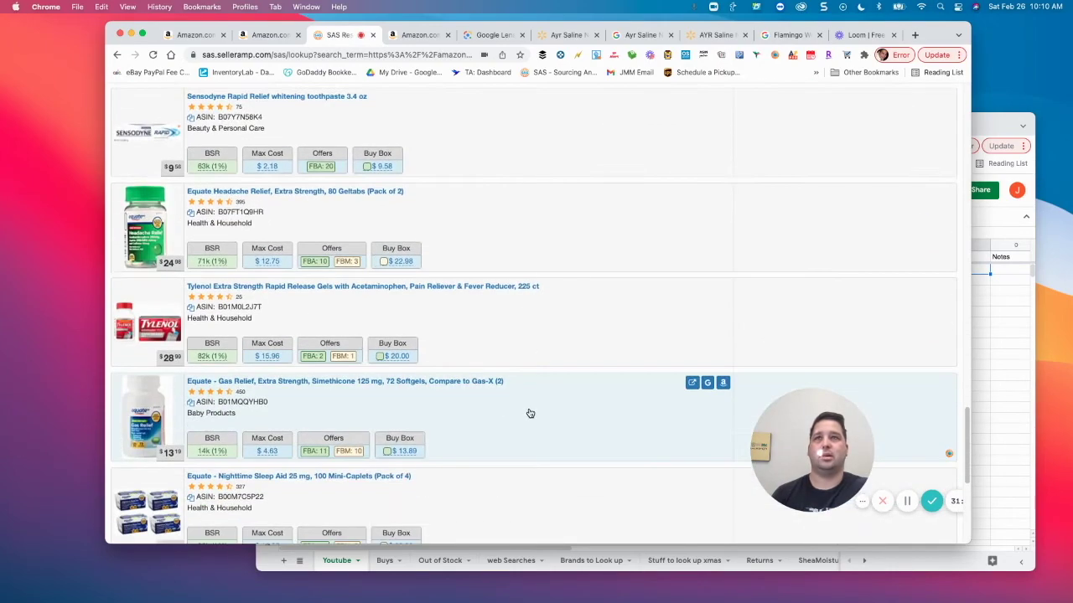
scroll(530, 414, "up", 5)
scroll(527, 411, "down", 2)
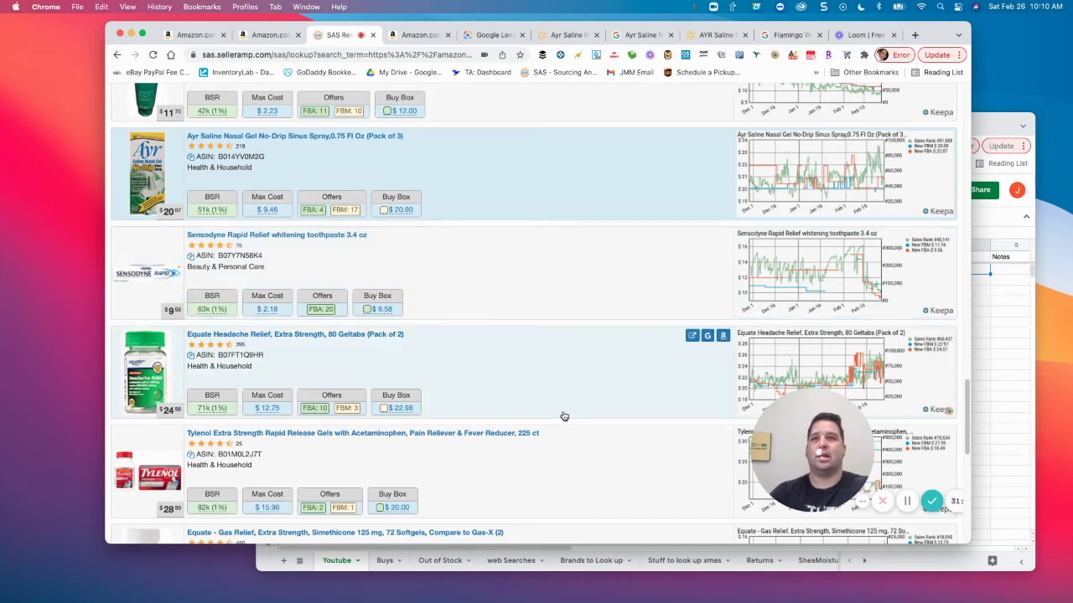
scroll(573, 400, "down", 2)
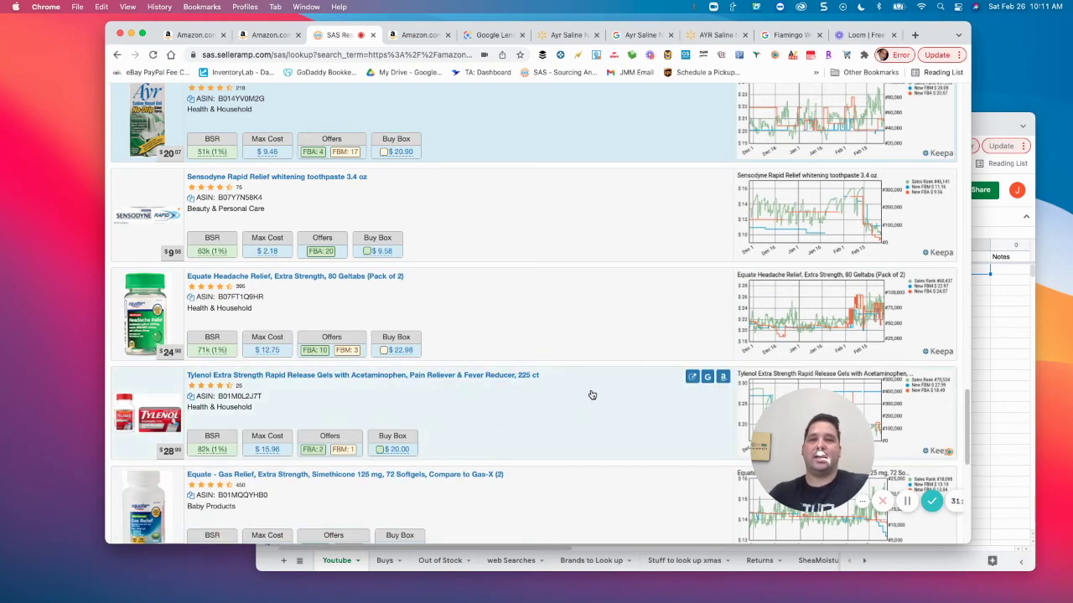
scroll(592, 395, "down", 3)
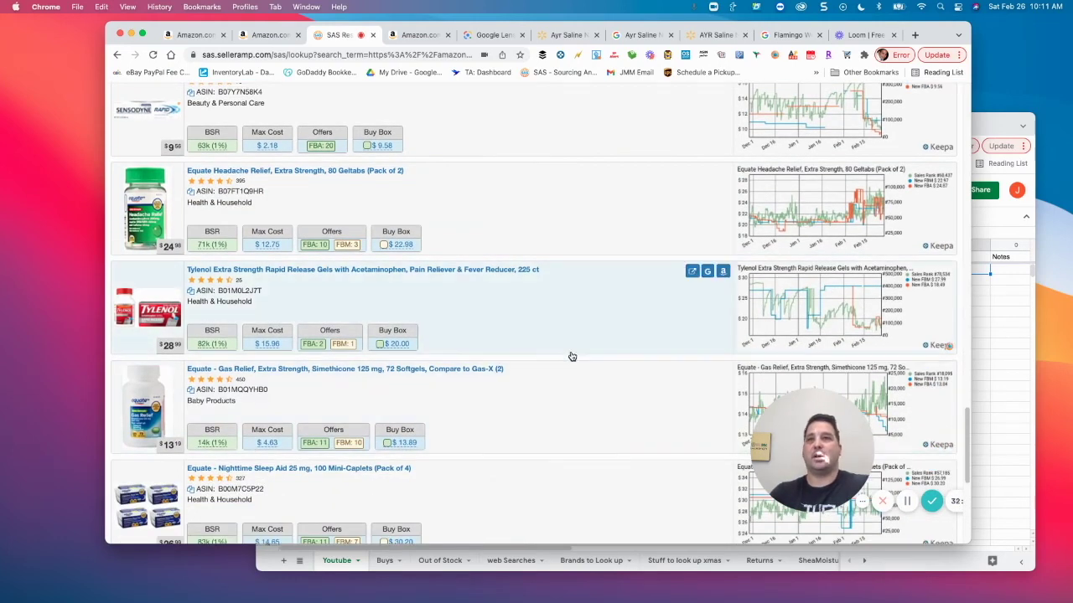
scroll(577, 350, "up", 1)
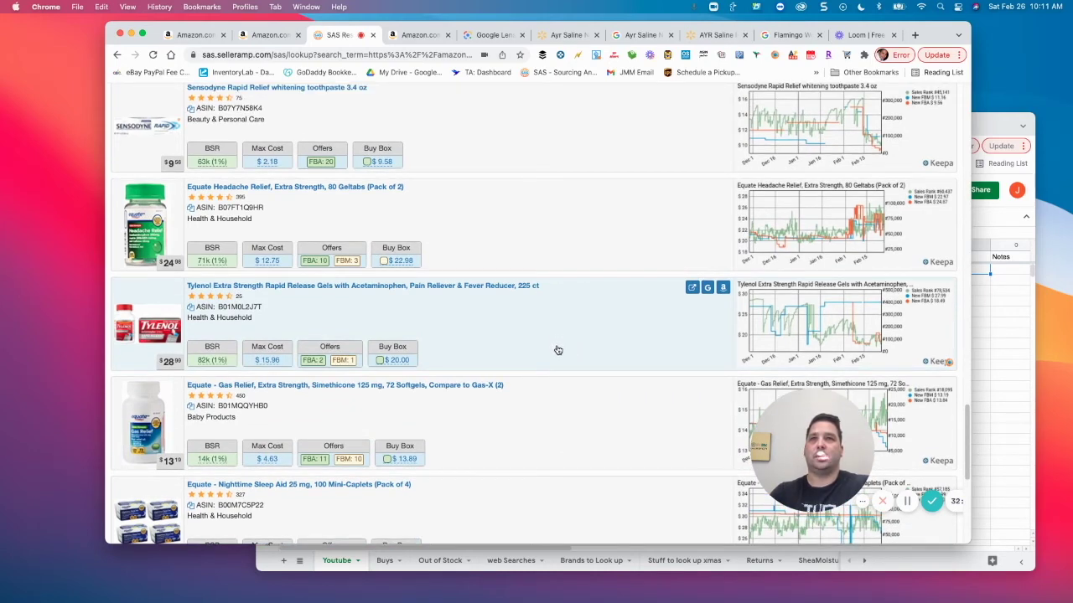
scroll(553, 347, "up", 1)
scroll(541, 383, "down", 5)
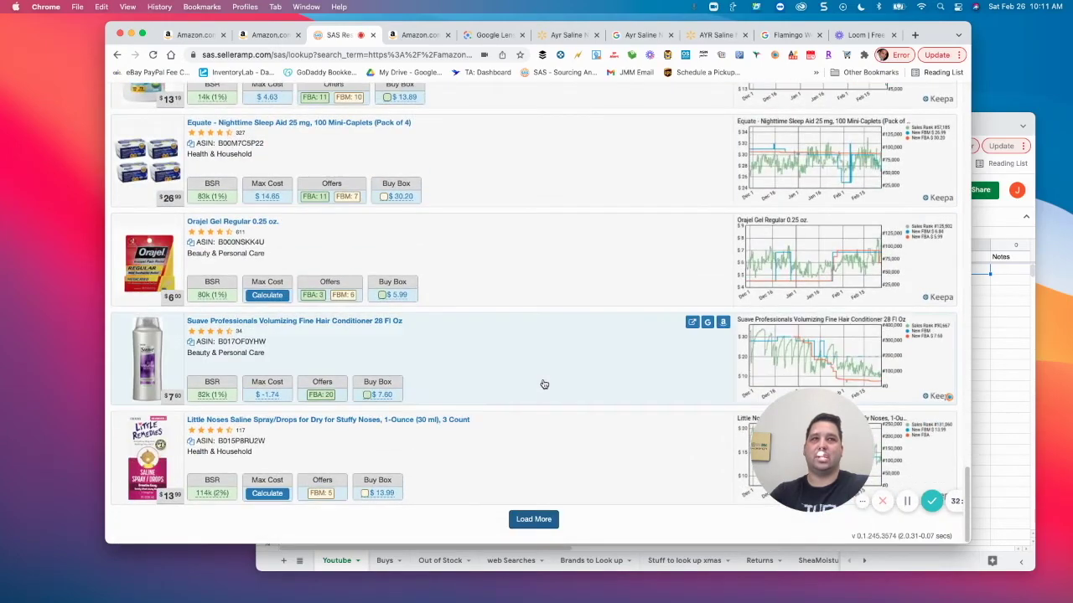
scroll(541, 386, "up", 5)
scroll(541, 386, "up", 2)
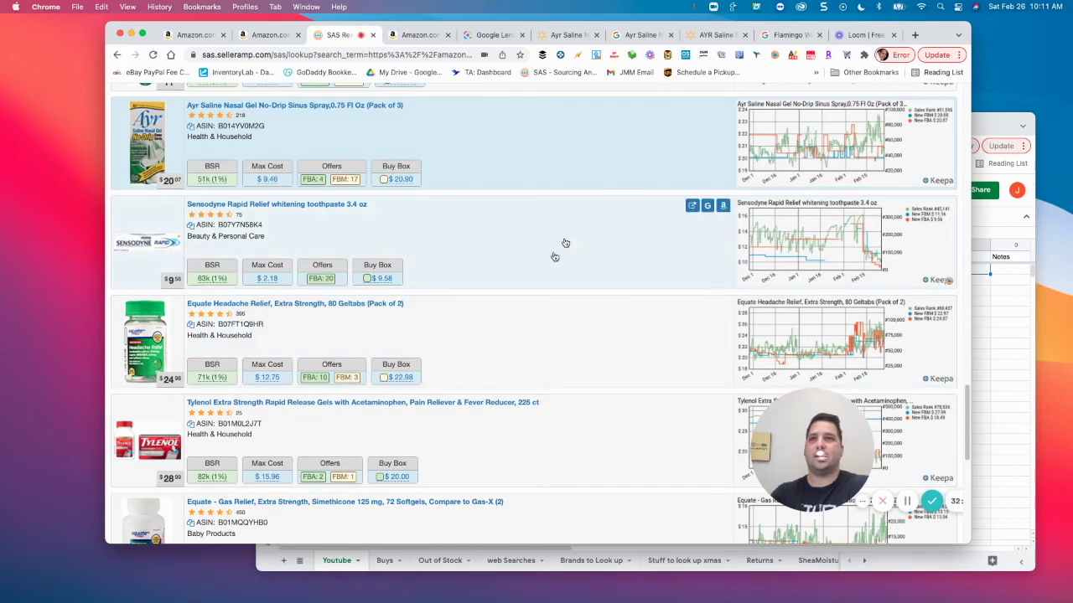
scroll(453, 352, "down", 5)
scroll(570, 377, "down", 1)
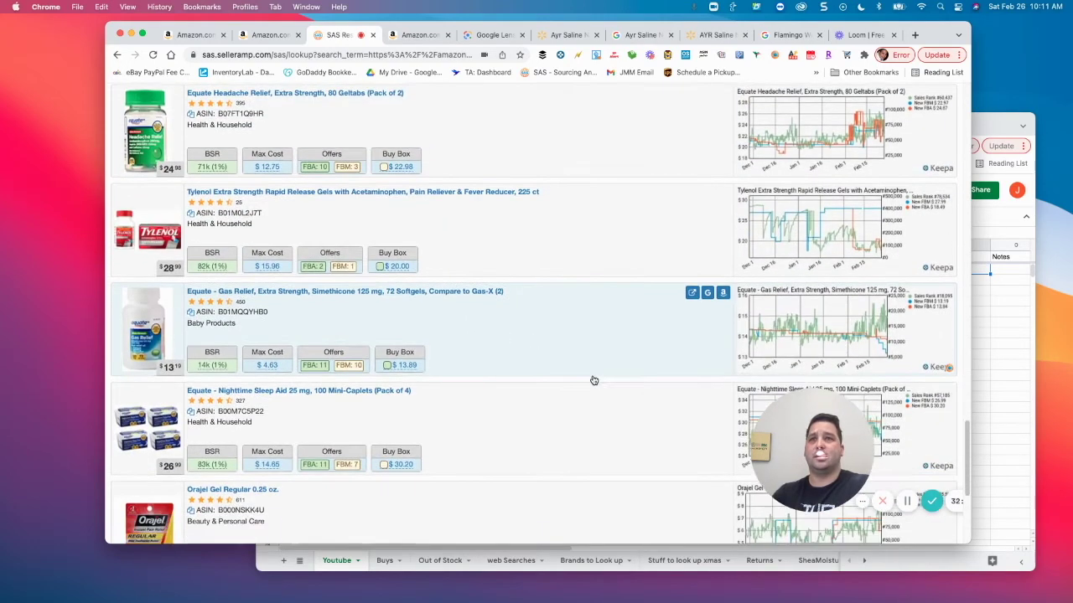
scroll(611, 352, "down", 2)
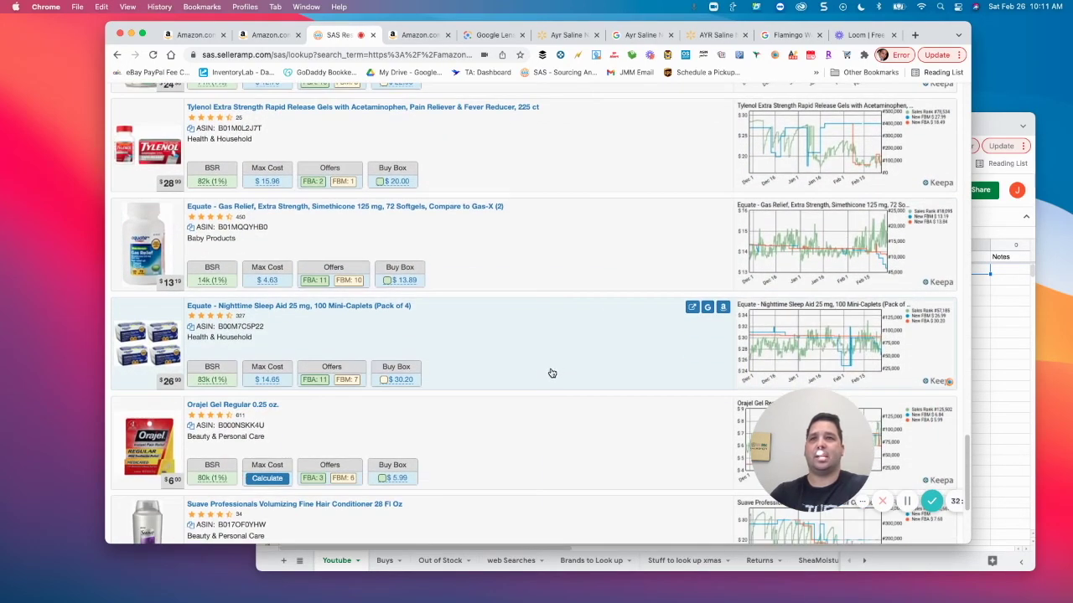
scroll(563, 373, "down", 1)
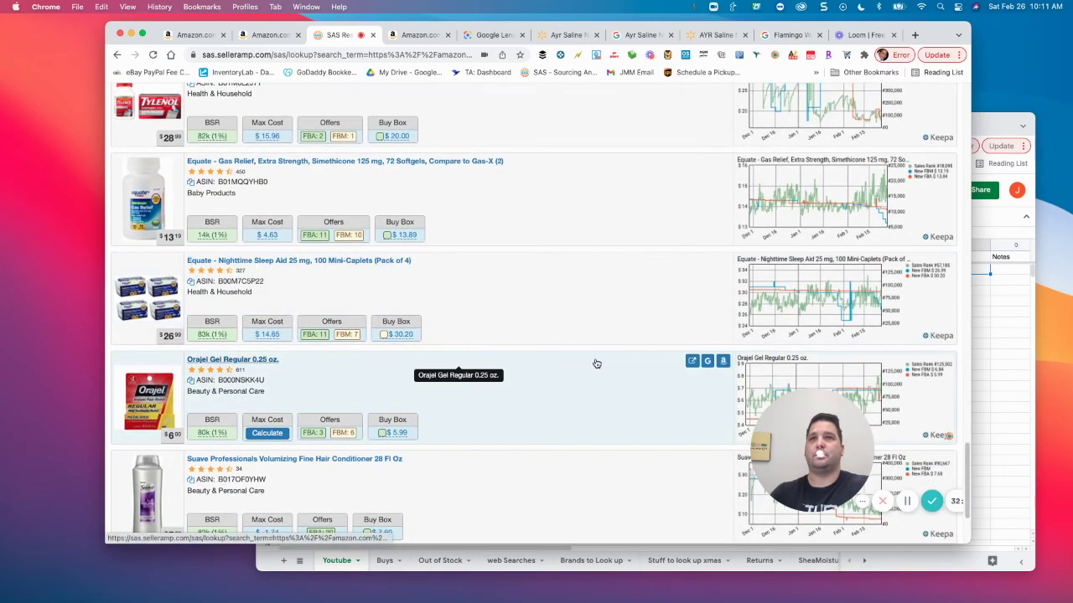
Open the SellerAmp details for the Equate Nighttime Sleep Aid 4-pack and review them.
left_click(580, 288)
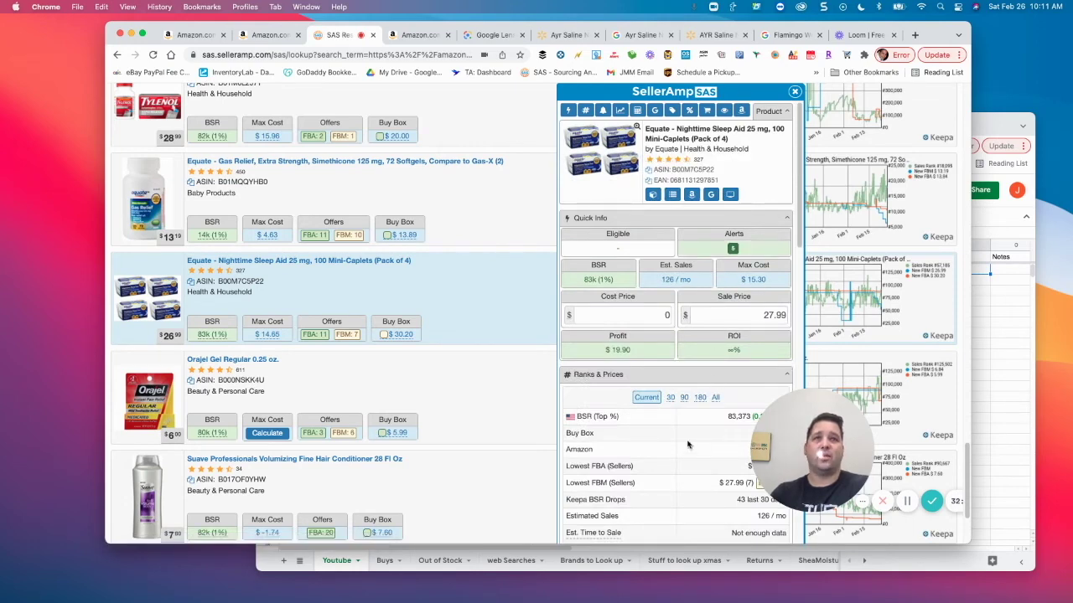
scroll(670, 442, "down", 5)
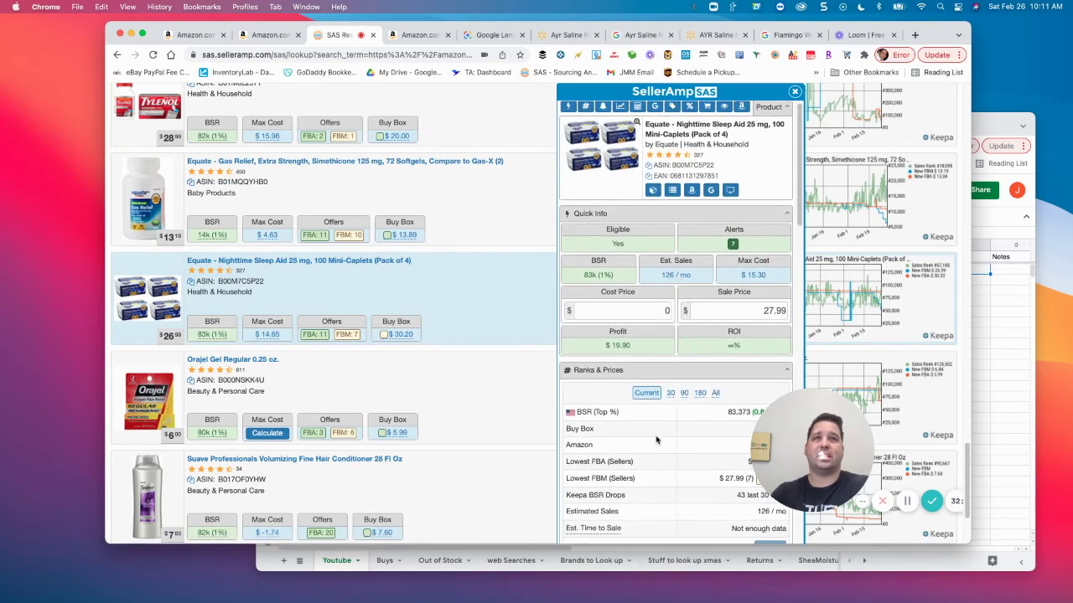
scroll(656, 442, "down", 10)
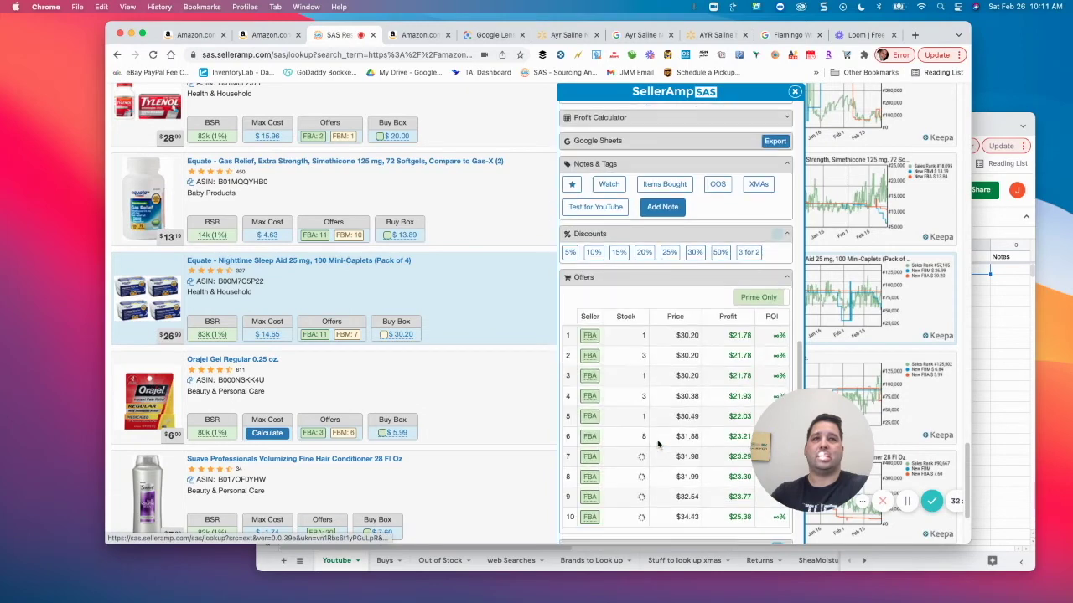
scroll(668, 454, "down", 3)
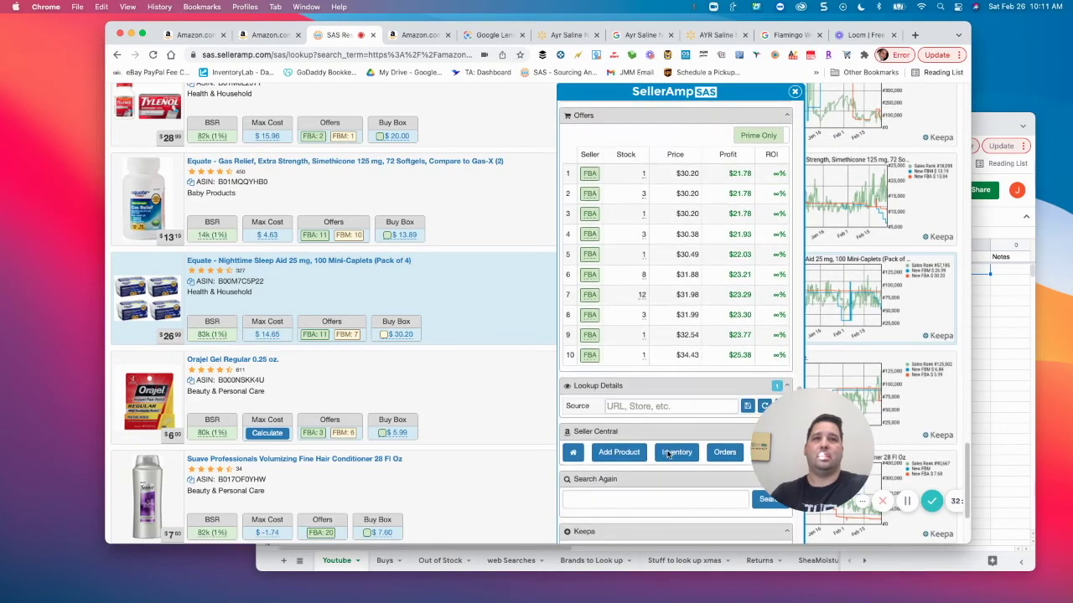
scroll(679, 403, "up", 10)
scroll(685, 363, "up", 5)
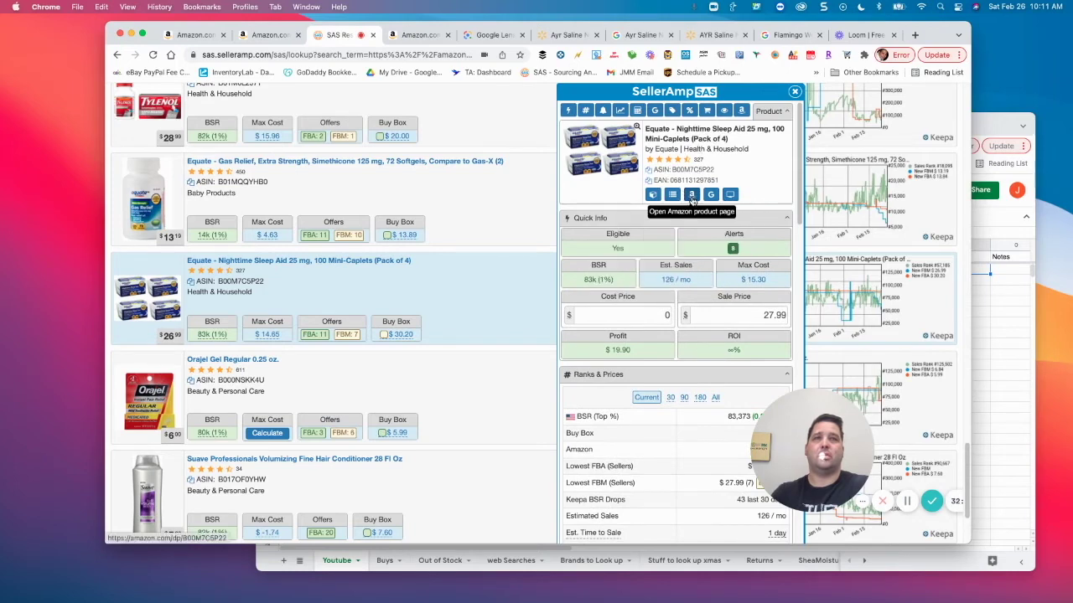
Open the 4-pack's Amazon page at $26.99 and look over its Keepa price history.
left_click(692, 195)
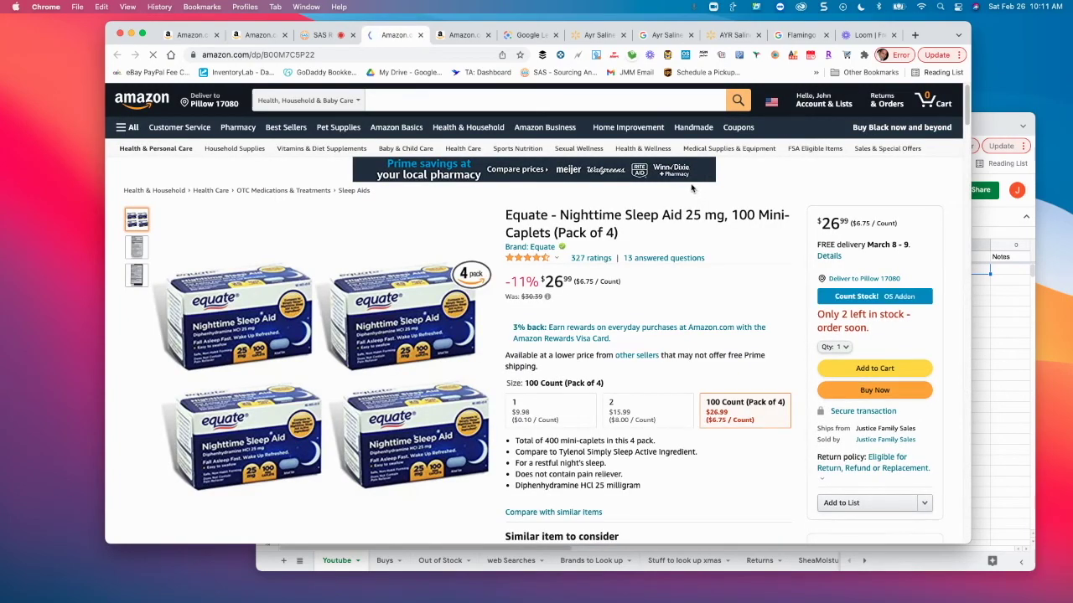
mouse_move(425, 248)
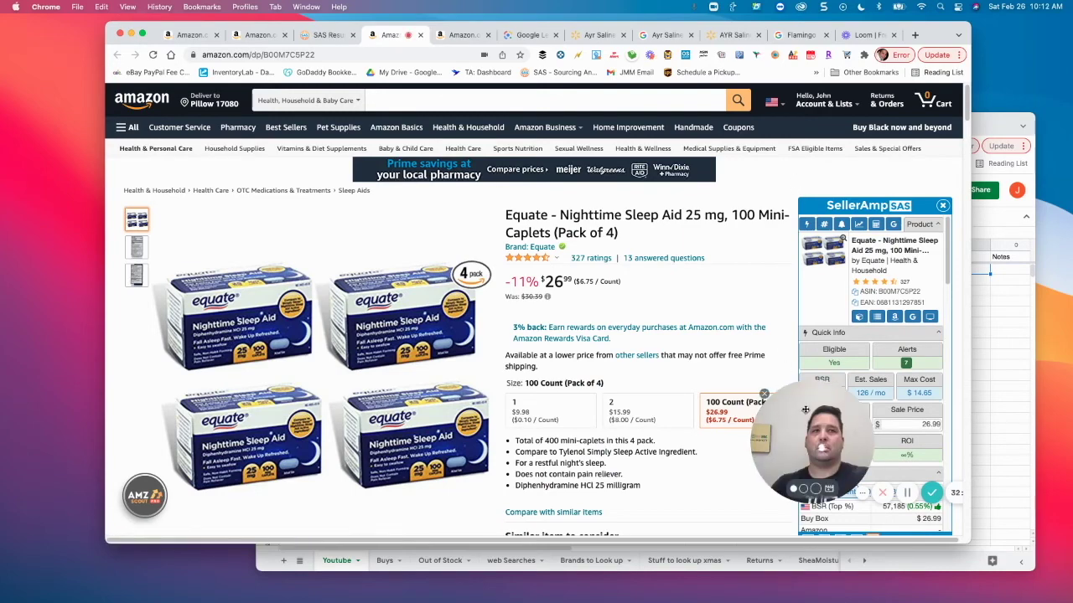
left_click_drag(802, 442, 634, 435)
scroll(541, 310, "down", 10)
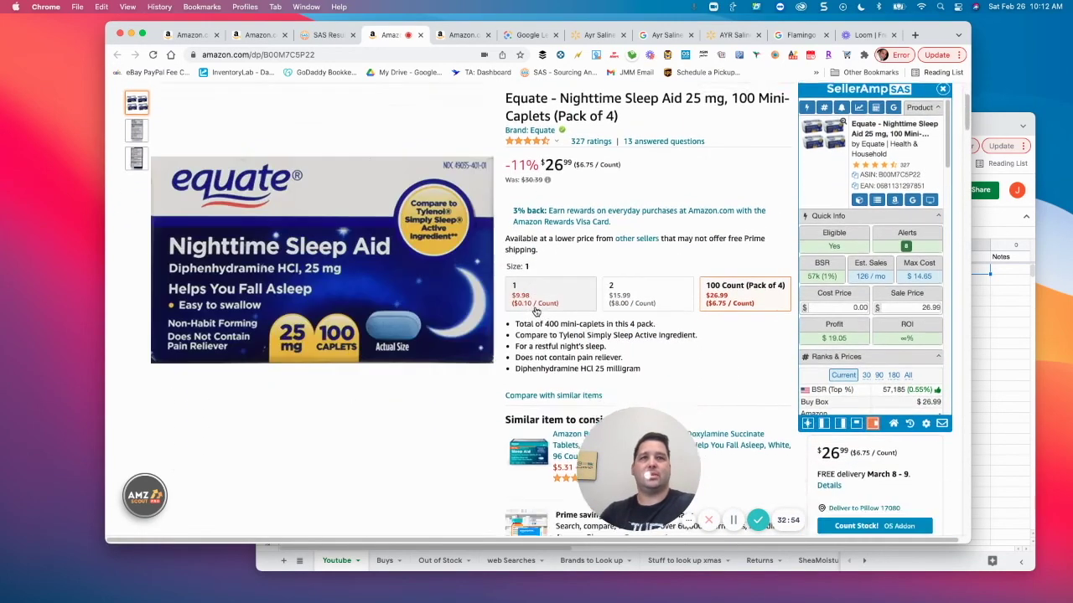
scroll(542, 318, "down", 3)
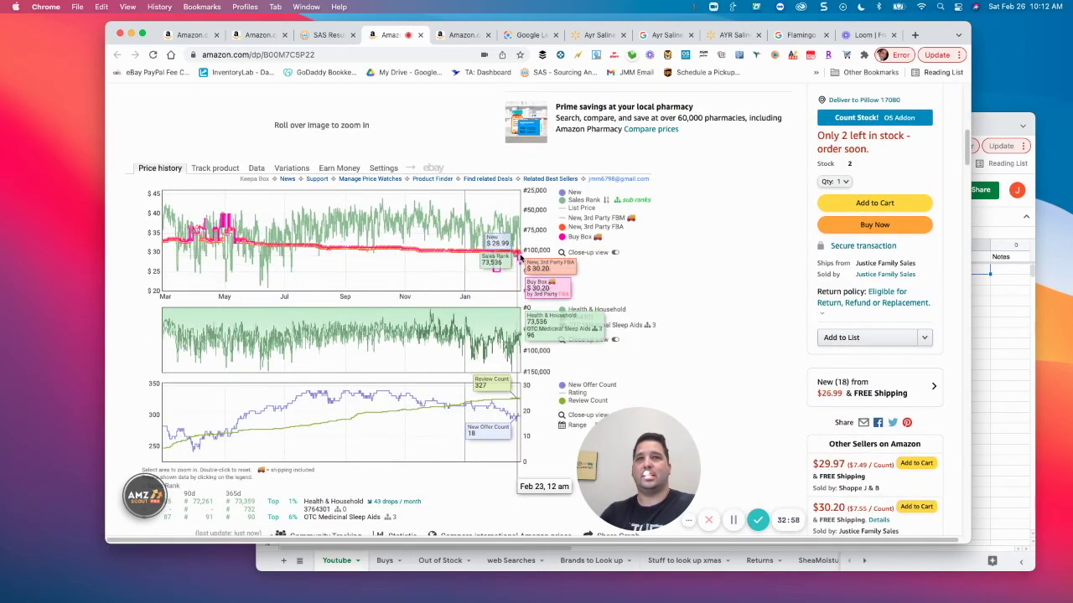
scroll(470, 251, "up", 1)
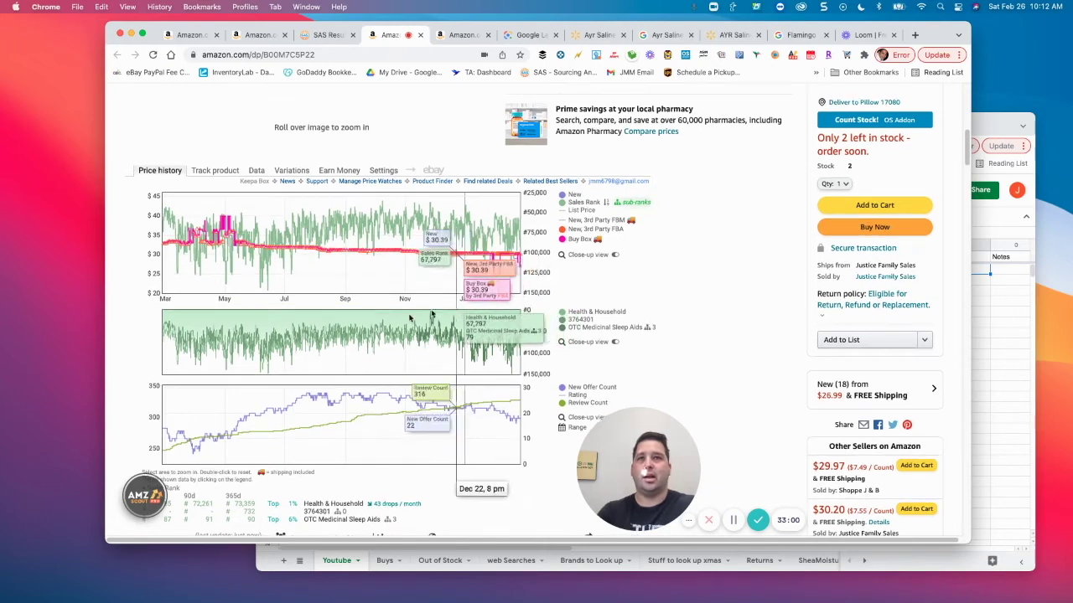
Sort the Keepa variations by ratings, highest first, then search Google for the product title.
left_click(291, 171)
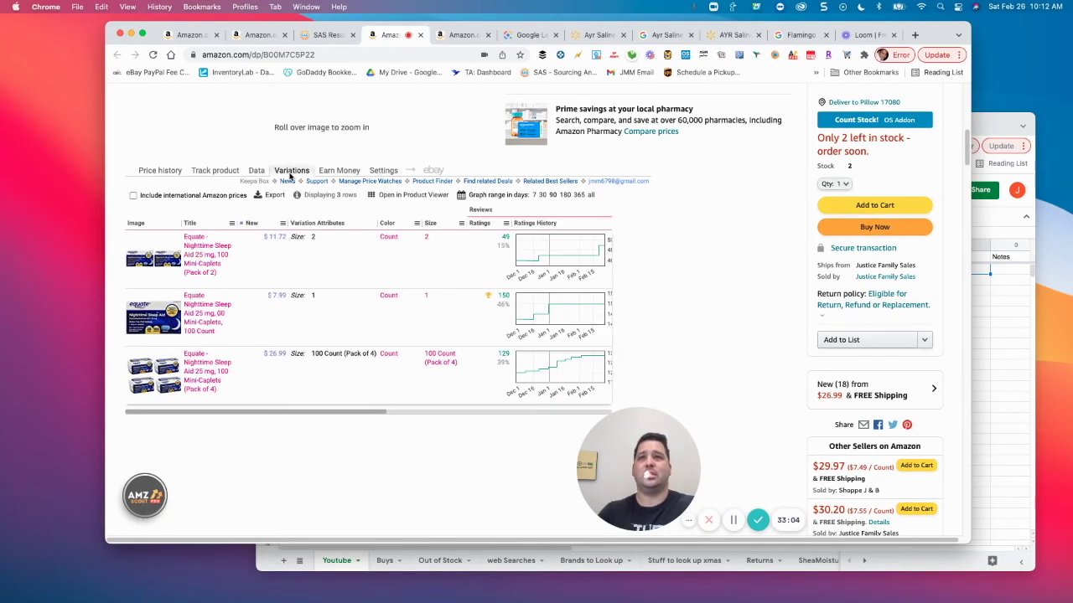
left_click(492, 224)
left_click(491, 224)
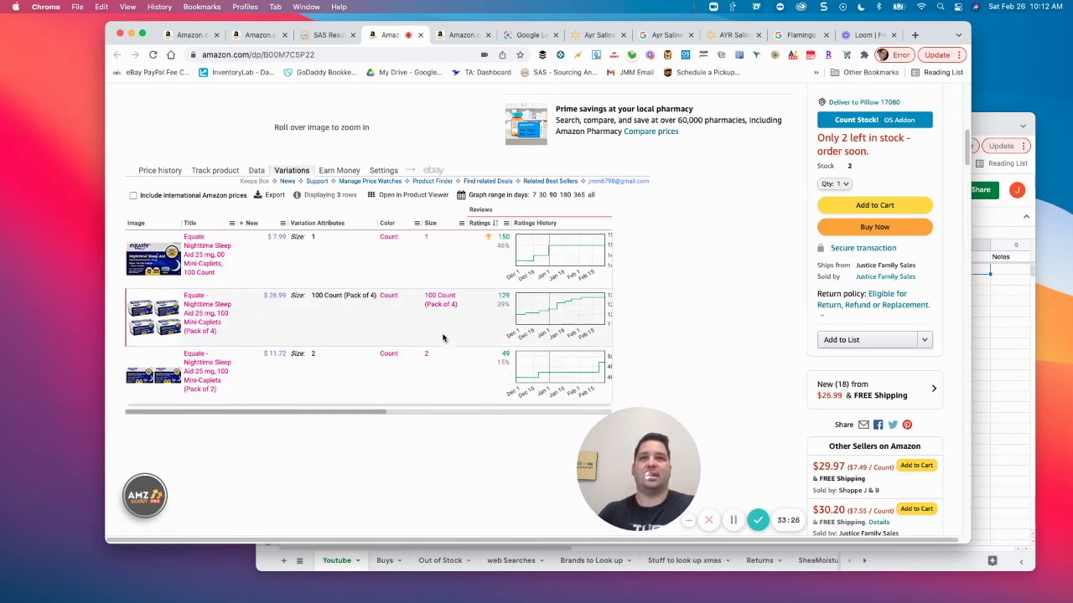
scroll(586, 335, "up", 15)
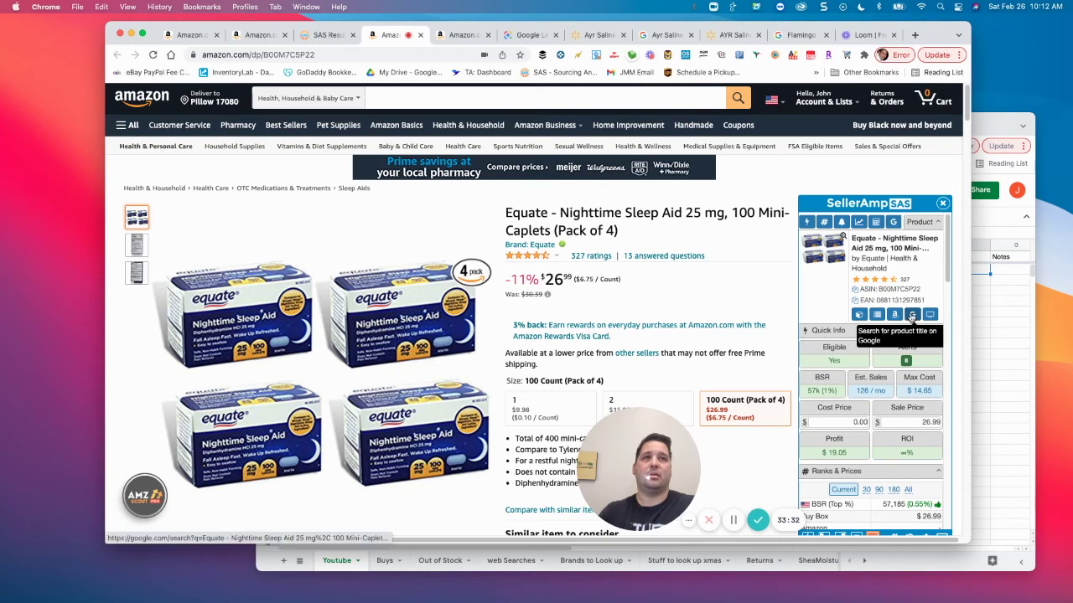
left_click(912, 315)
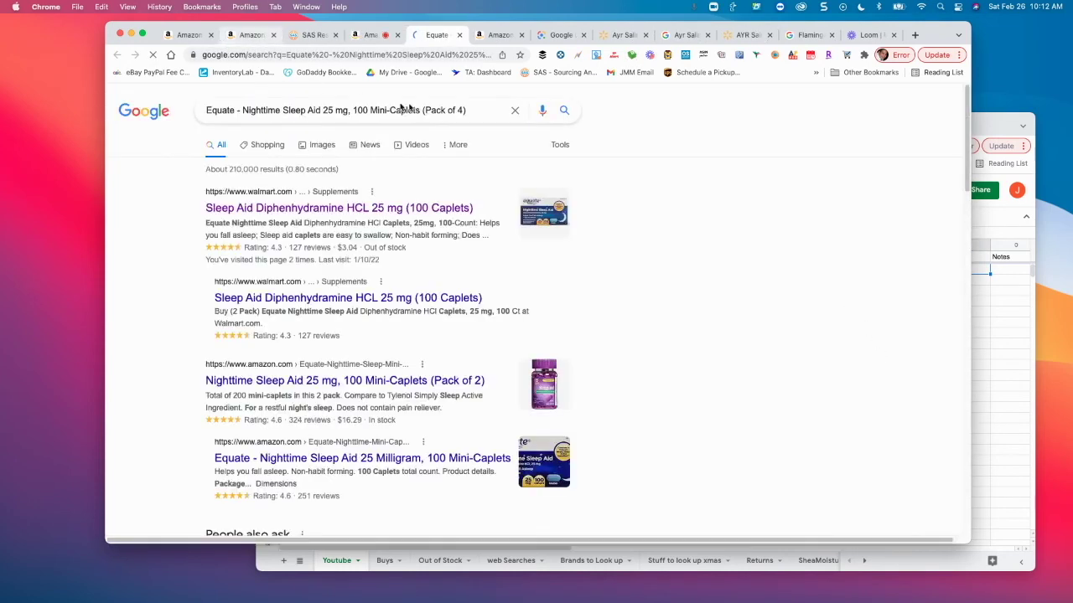
Remove the pack size from the Google query and rerun the search.
left_click_drag(466, 110, 426, 110)
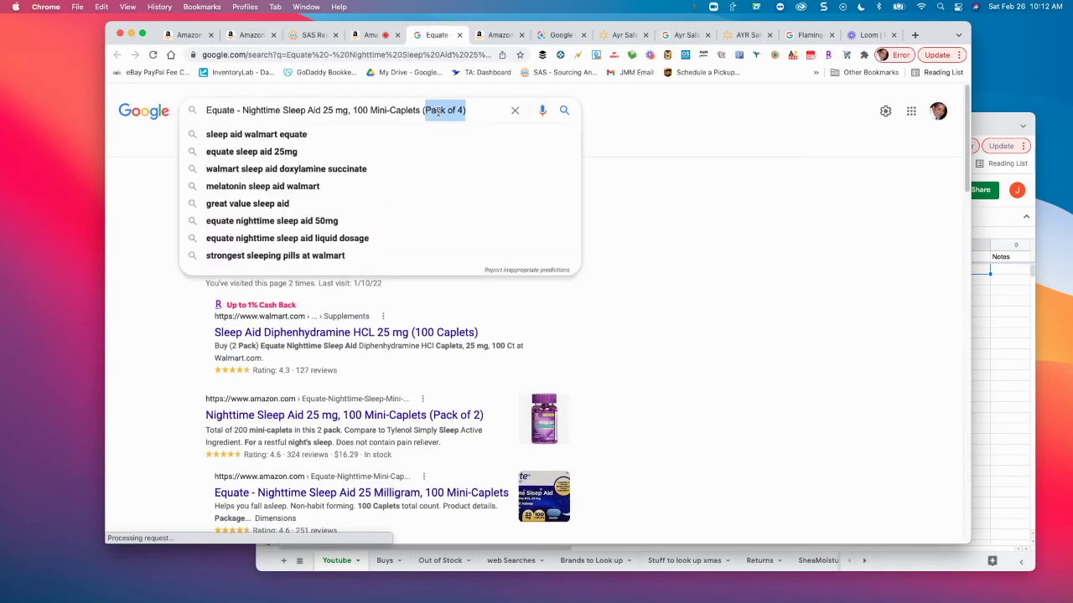
key("BackSpace")
key("Return")
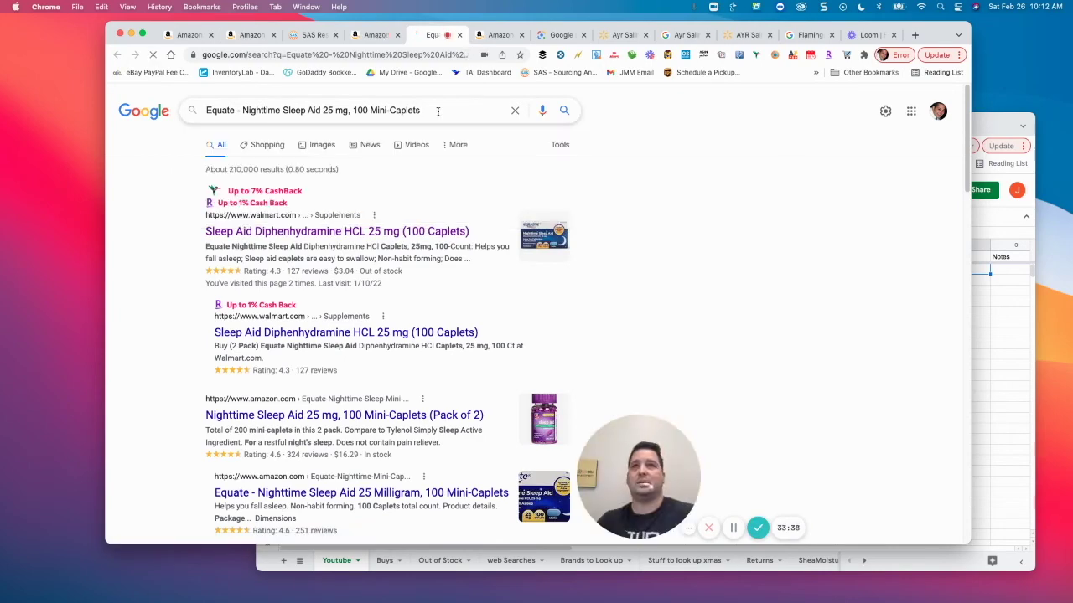
scroll(310, 343, "down", 1)
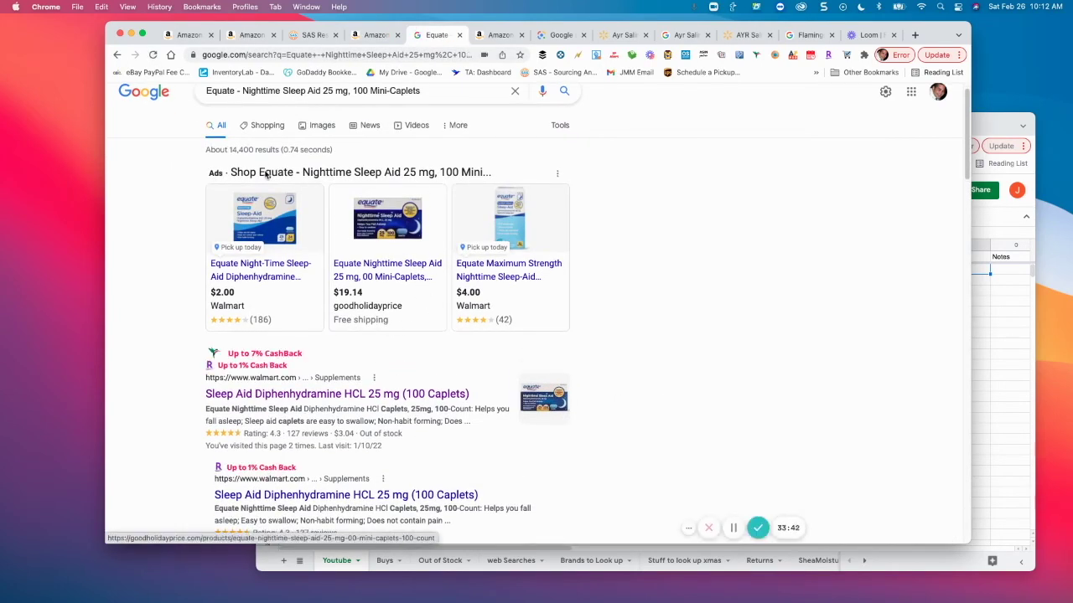
Compare the Walmart and Amazon listings, including the 100-count at $9.98, then return to Amazon.
left_click(371, 36)
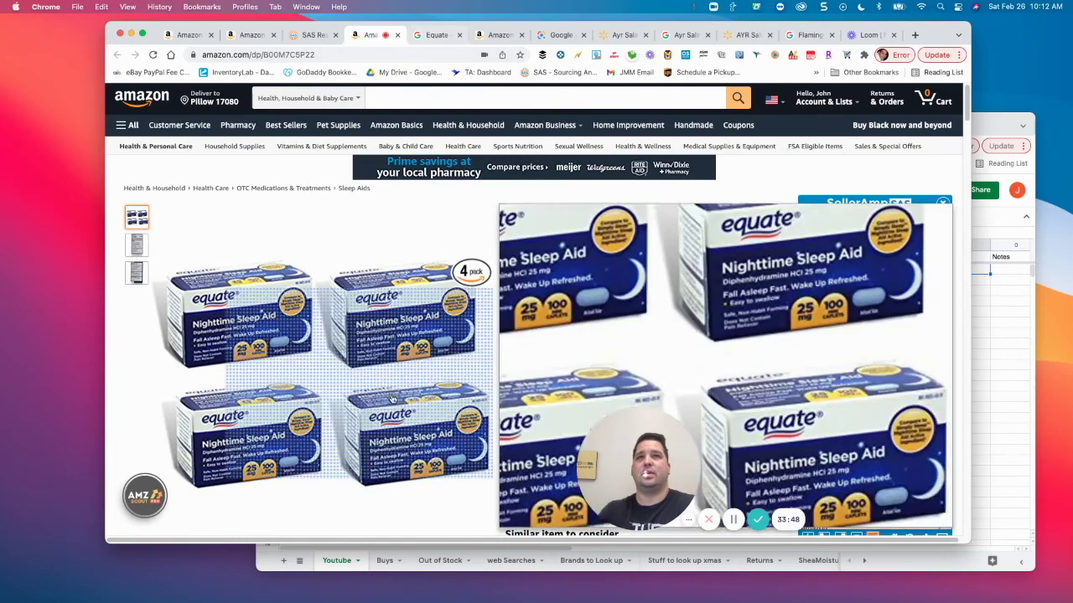
left_click(442, 38)
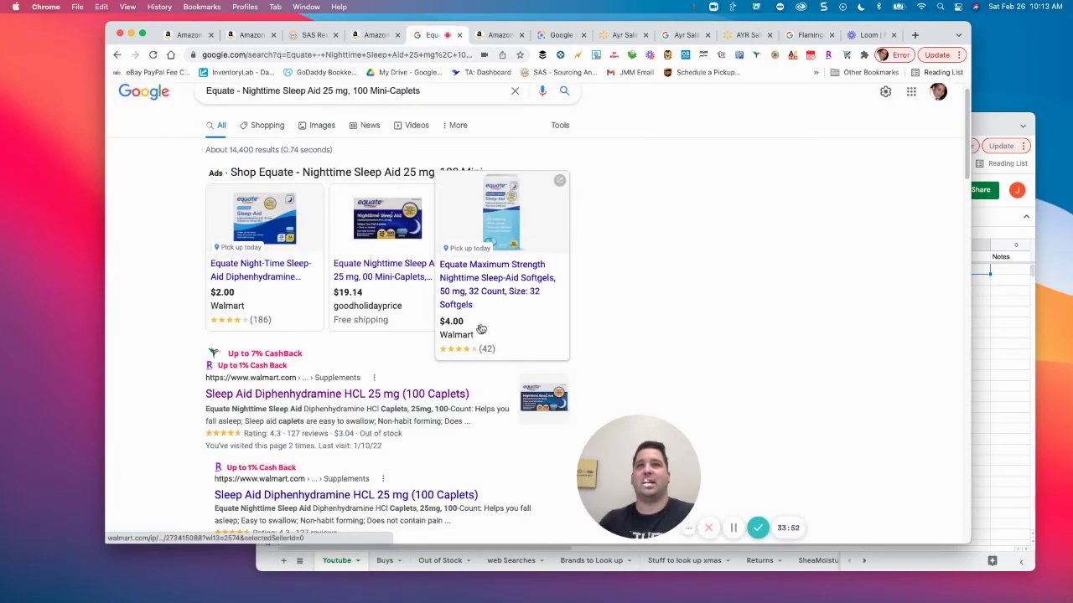
scroll(411, 367, "down", 1)
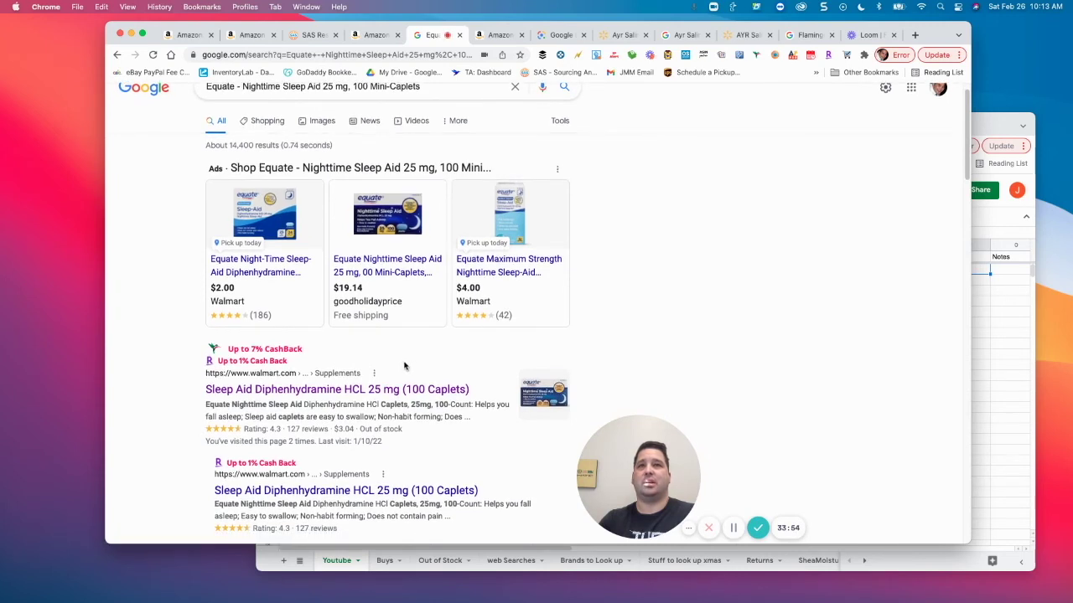
scroll(404, 366, "down", 2)
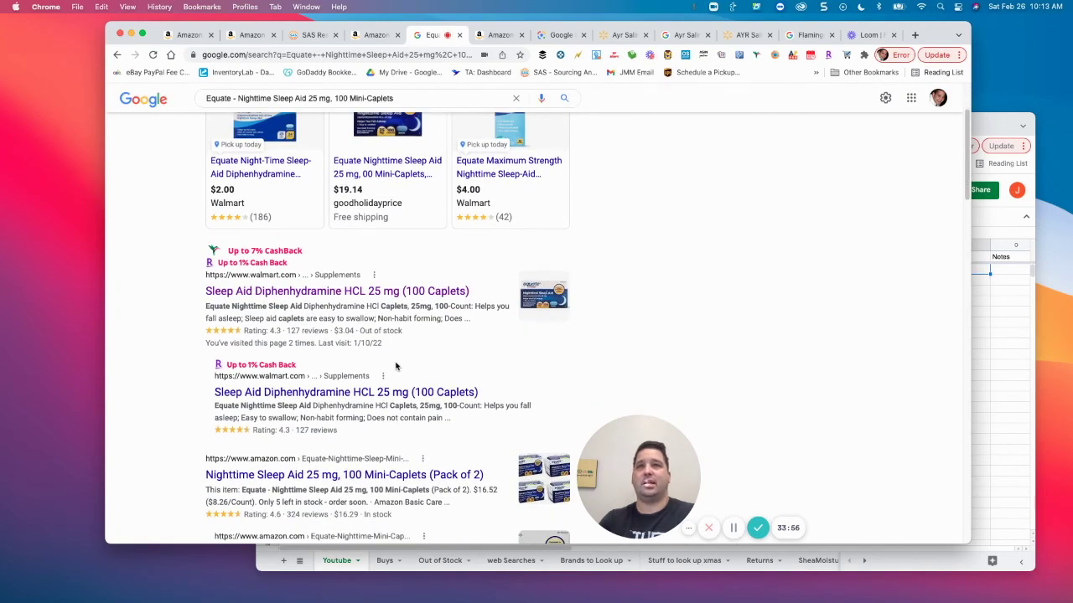
scroll(396, 367, "down", 1)
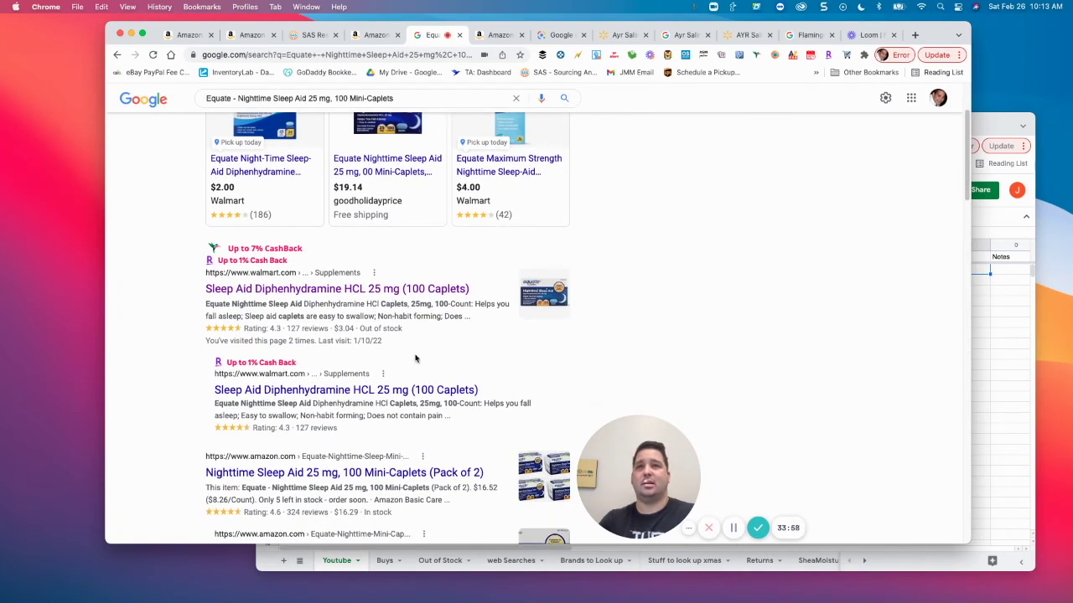
scroll(414, 360, "down", 2)
scroll(410, 364, "down", 1)
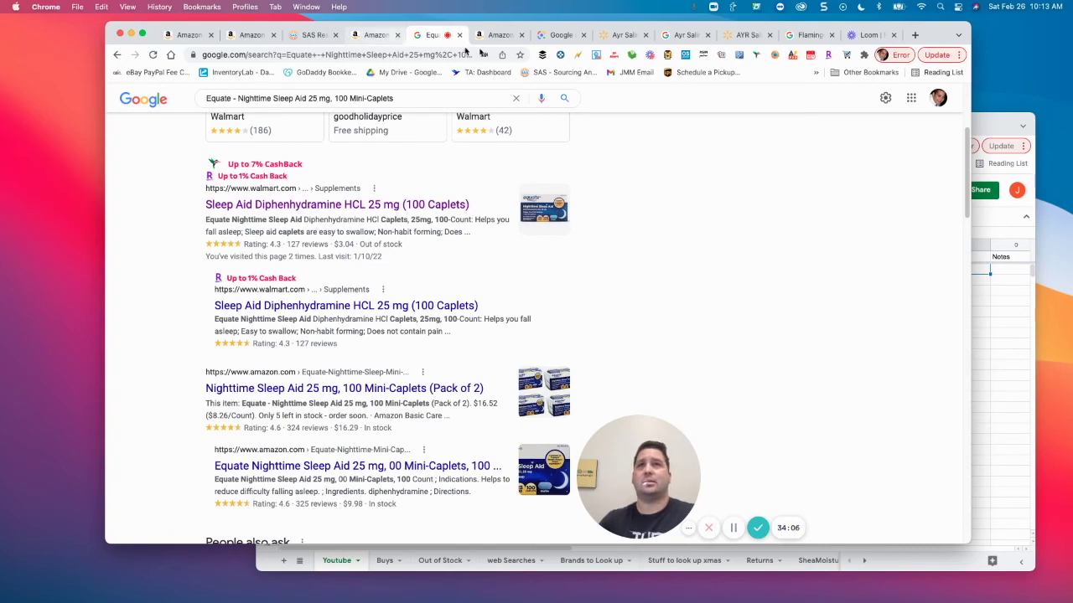
left_click(371, 35)
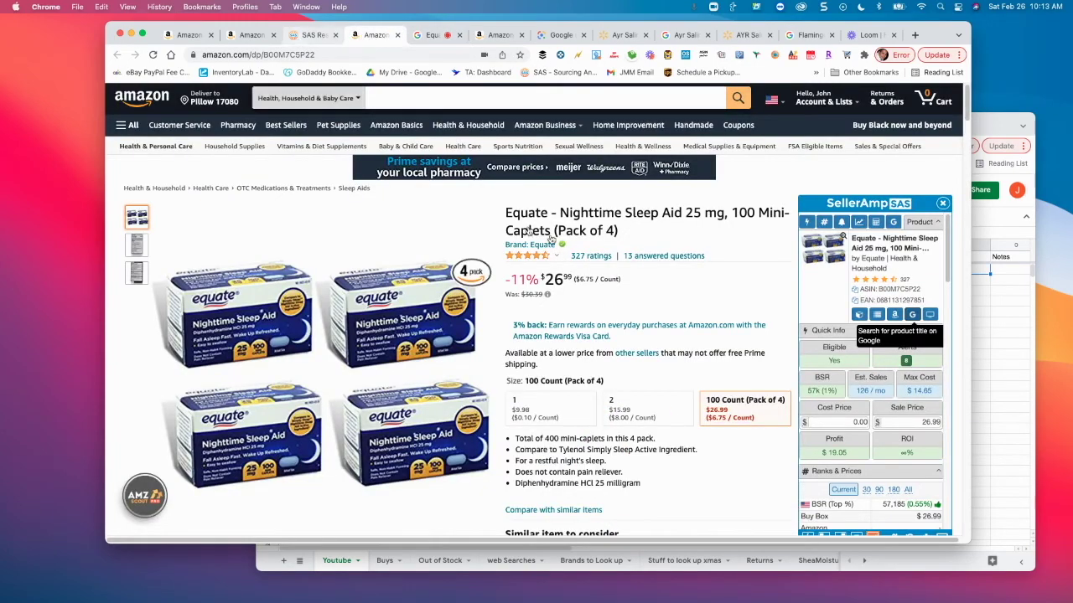
Enter a SellerAmp cost price of 12 for the Equate 4-pack.
left_click(849, 423)
type("12")
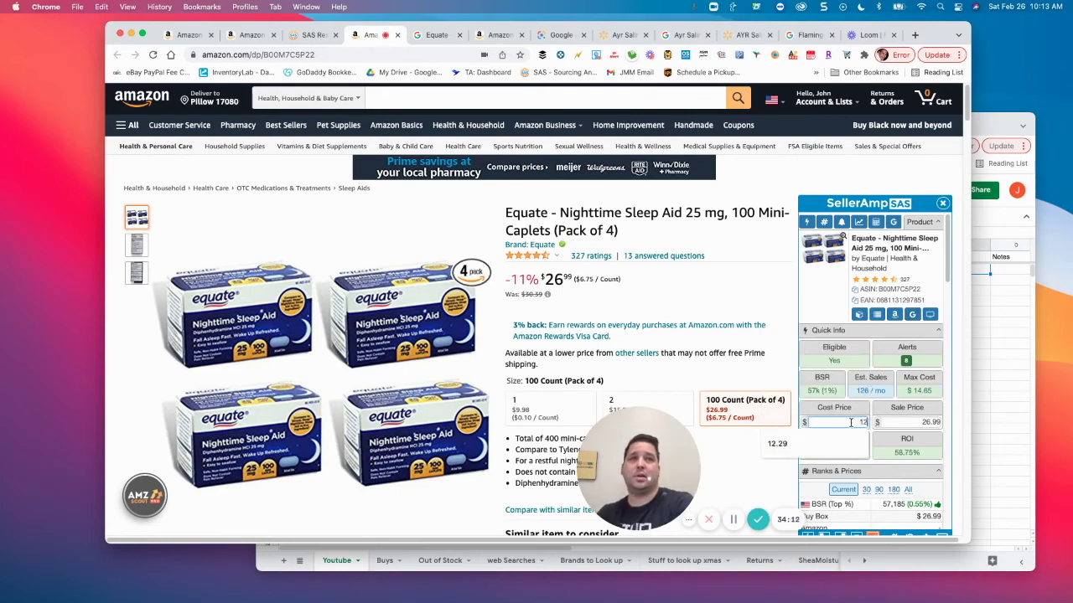
key("Return")
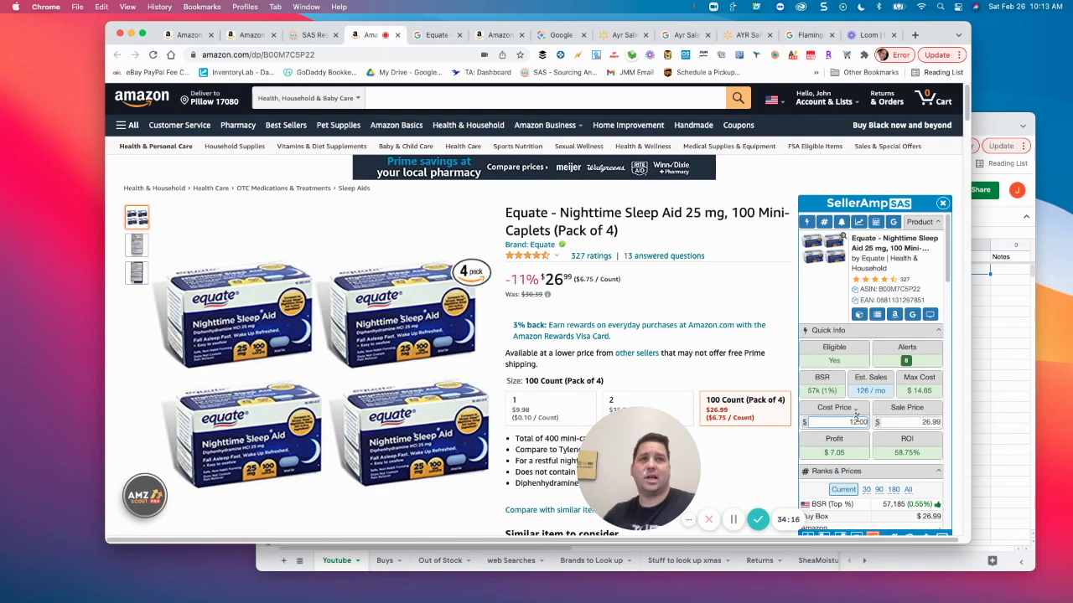
Adjust the cost price to 12.15, giving $6.89 profit and 56.68% ROI.
left_click(312, 34)
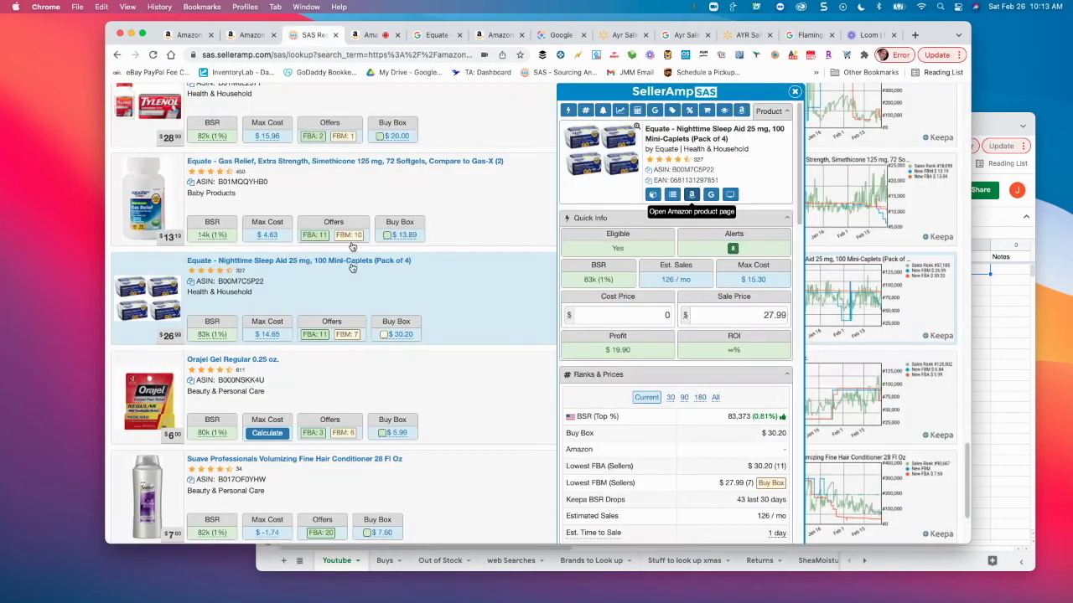
left_click(431, 36)
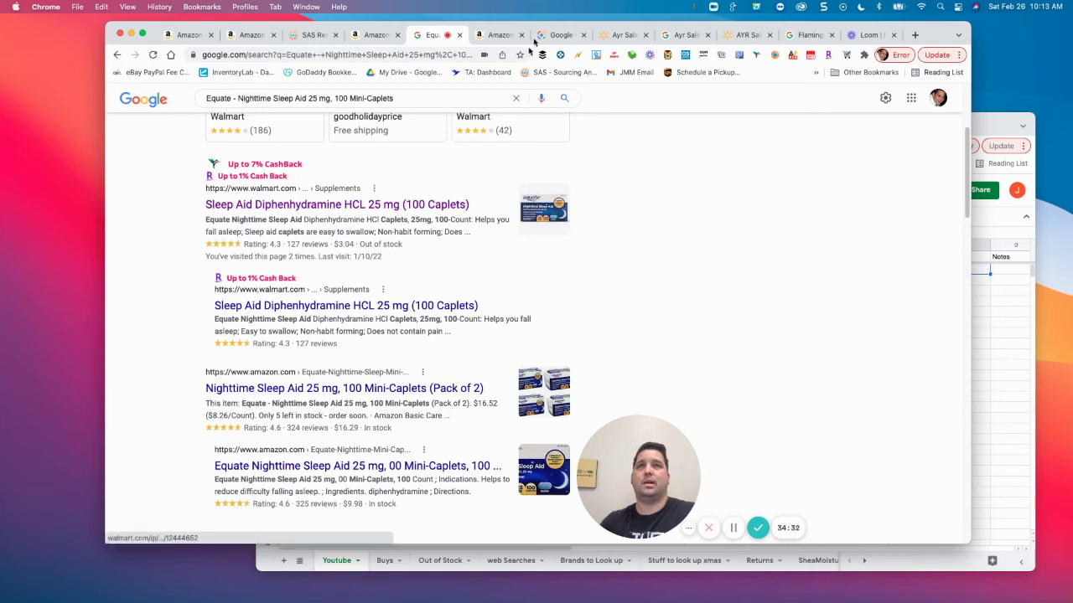
left_click(373, 35)
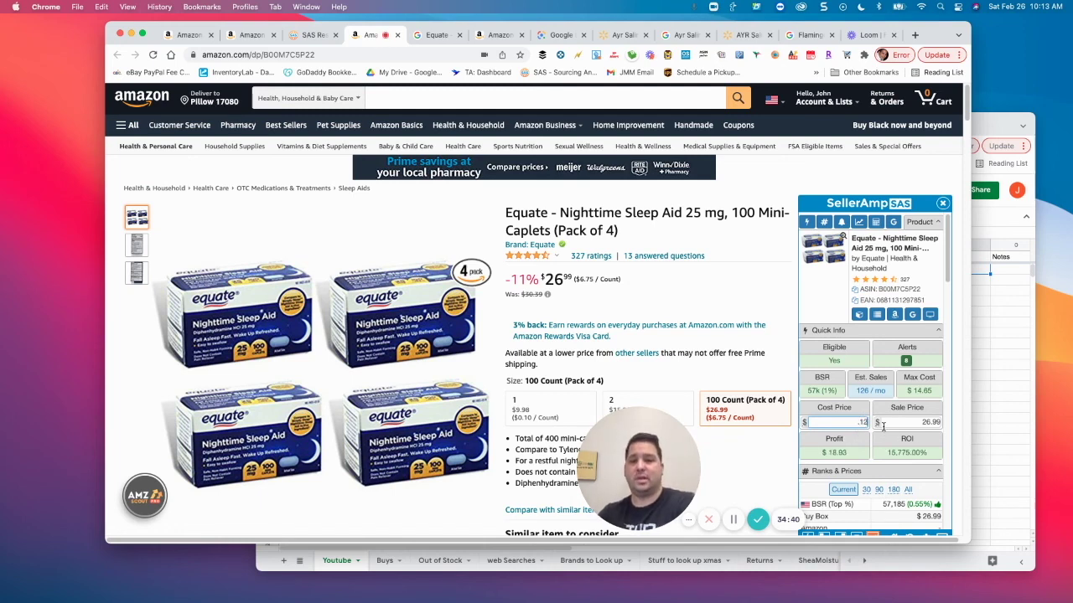
type("16")
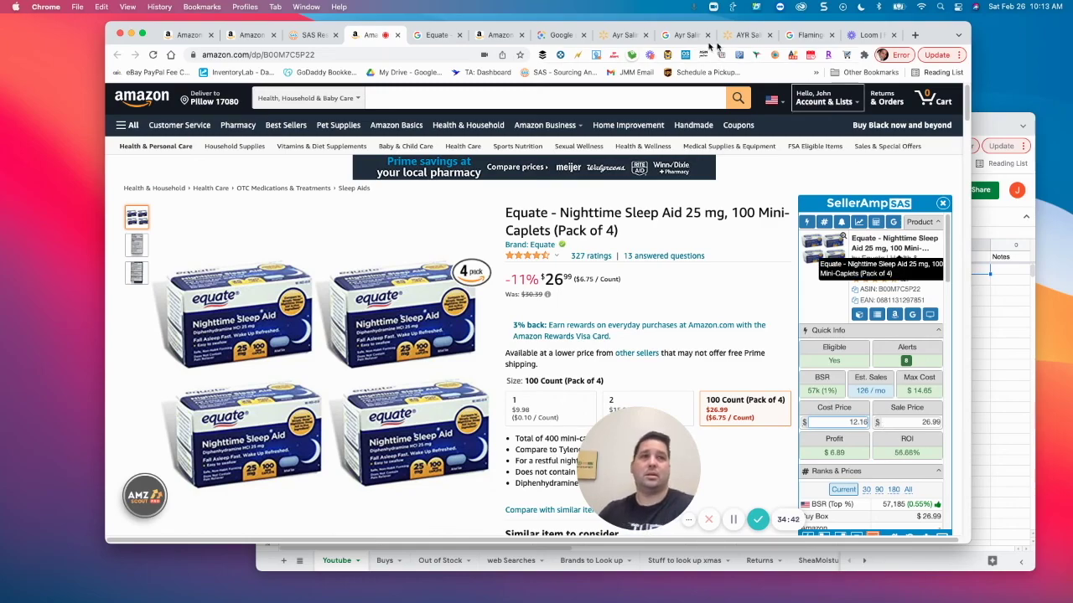
scroll(455, 308, "down", 4)
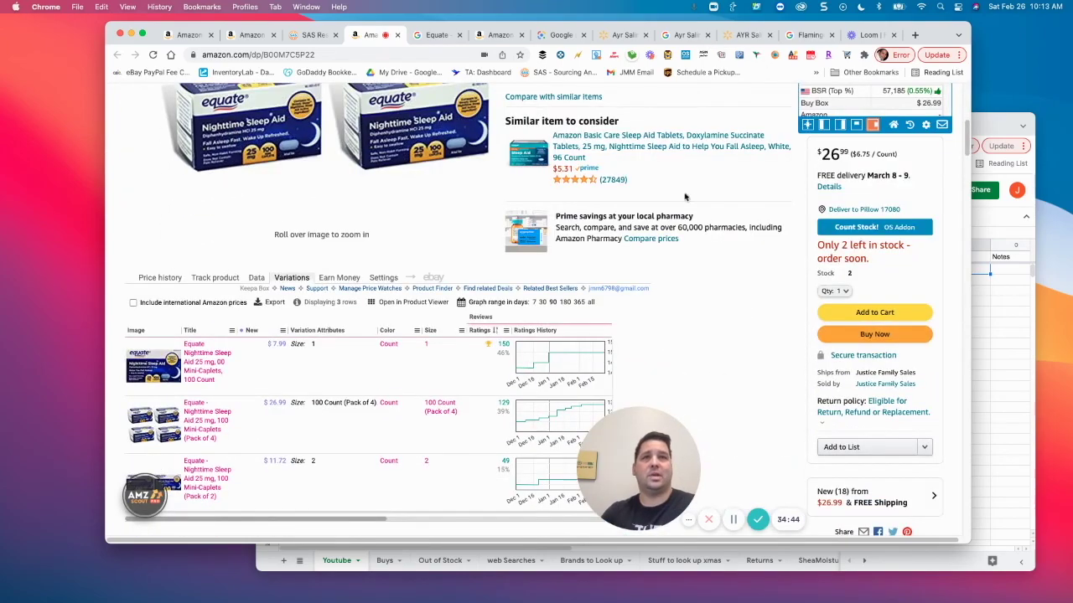
scroll(681, 191, "up", 6)
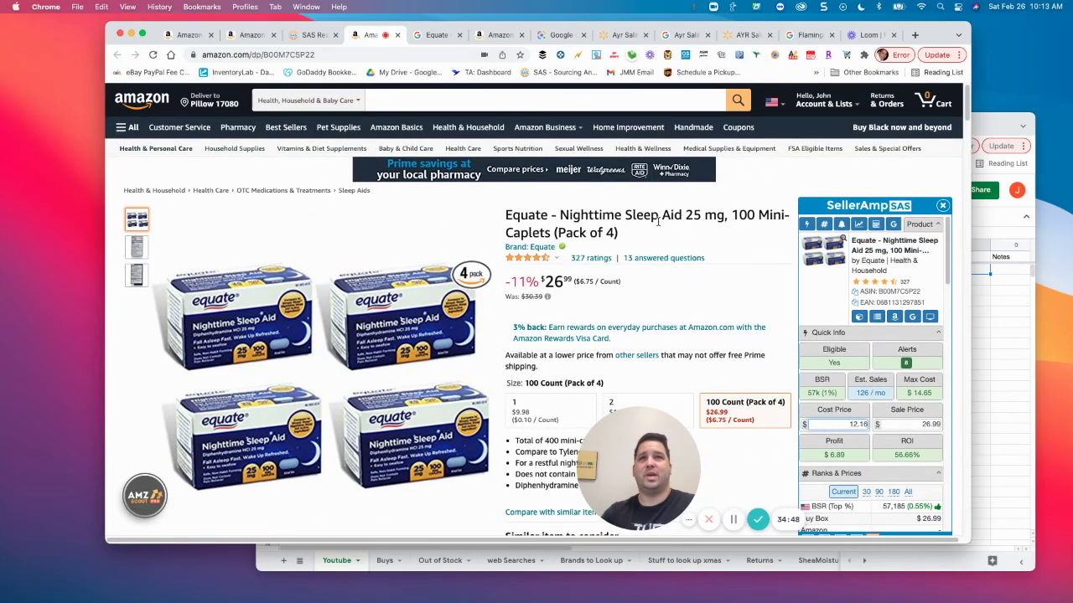
scroll(712, 300, "down", 5)
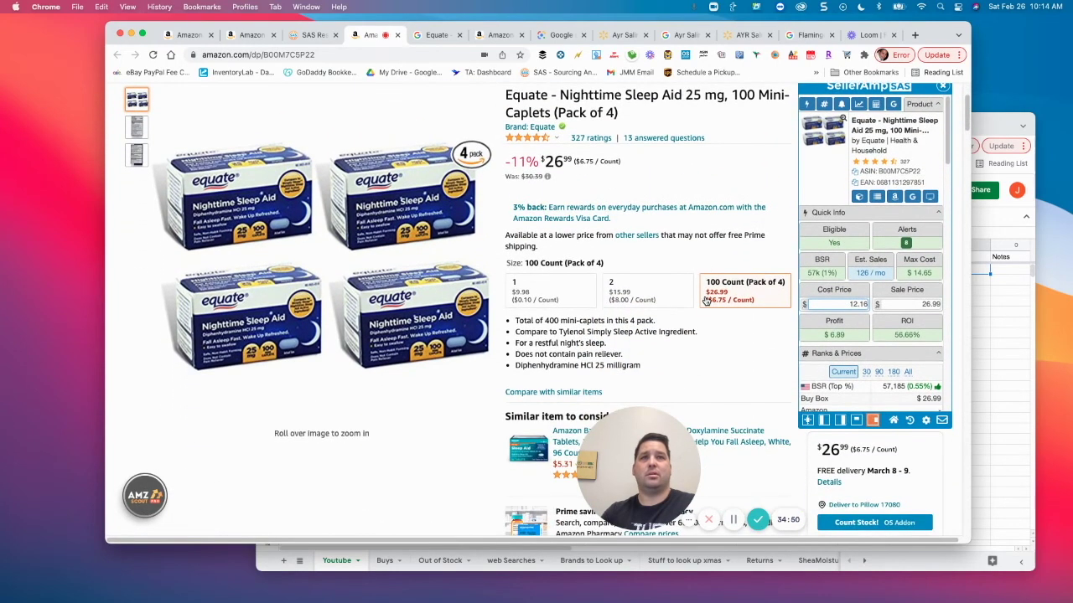
scroll(712, 302, "down", 7)
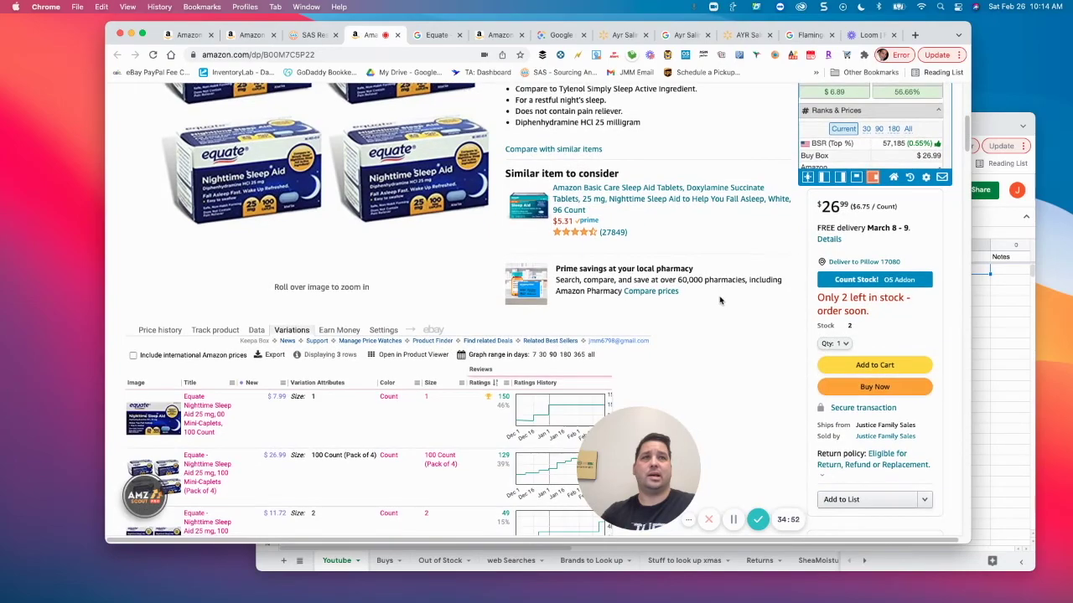
scroll(714, 300, "down", 3)
scroll(715, 300, "up", 10)
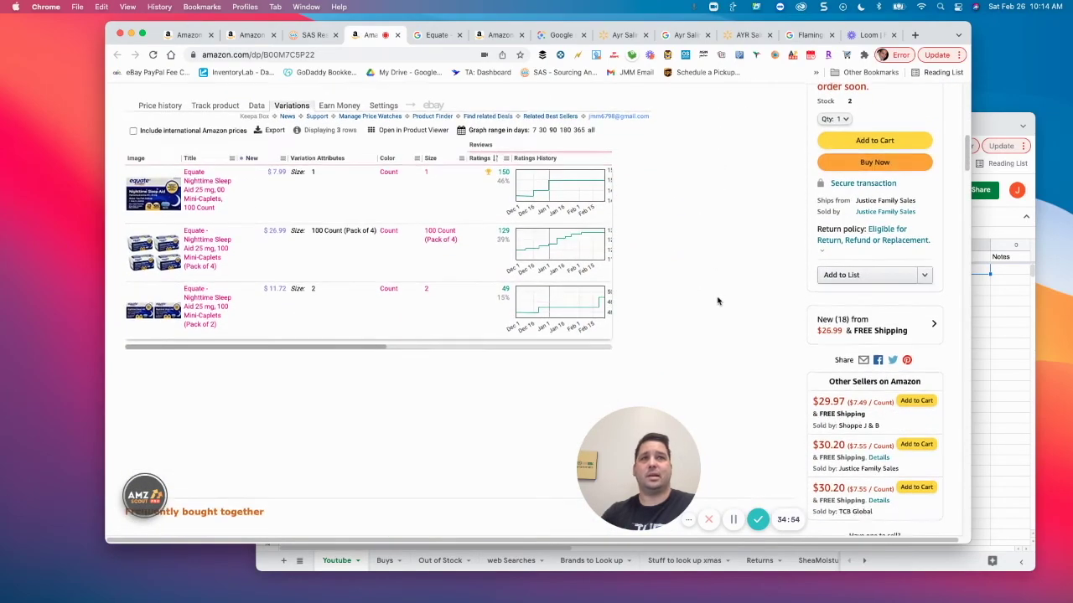
scroll(334, 276, "up", 3)
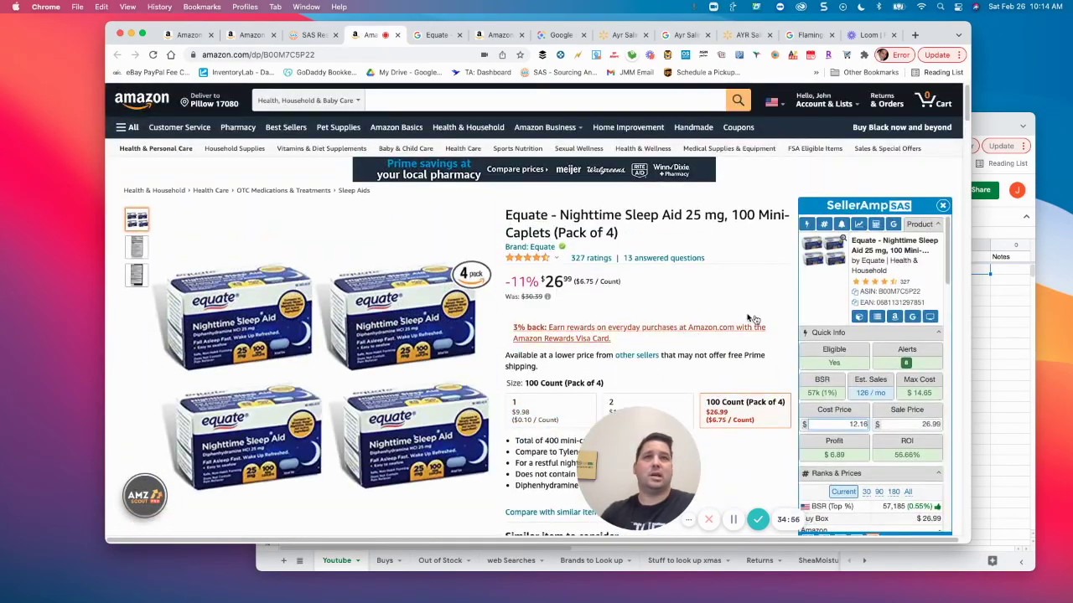
scroll(789, 349, "down", 4)
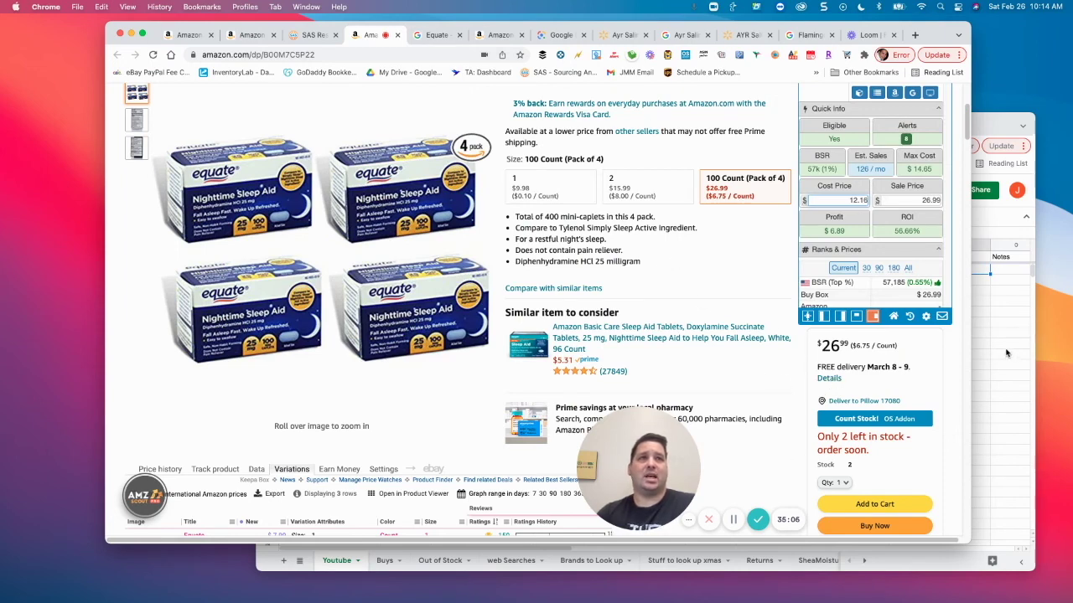
left_click(1005, 353)
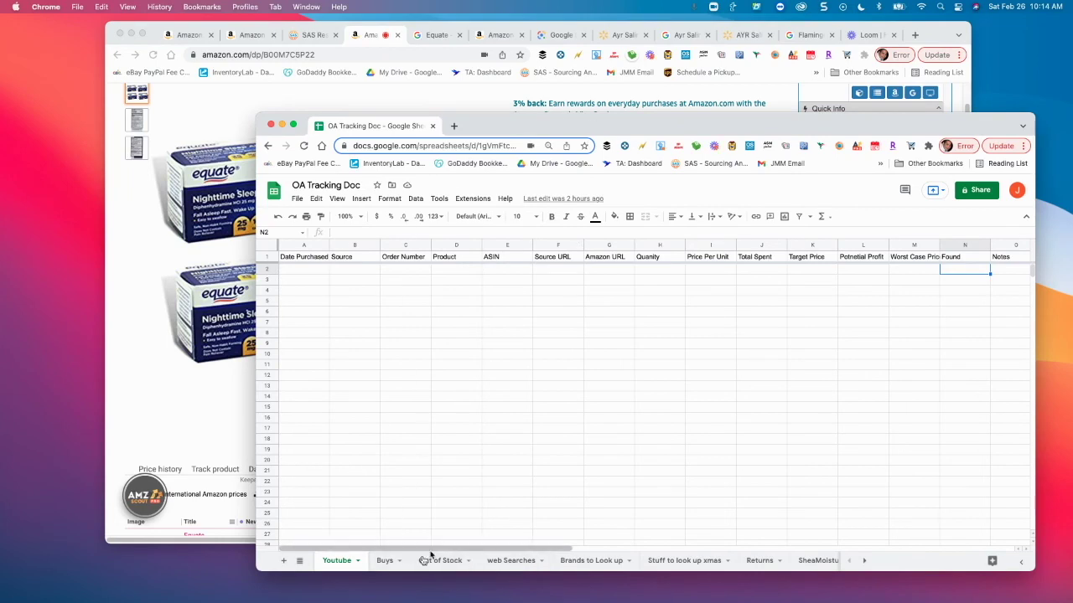
left_click(350, 26)
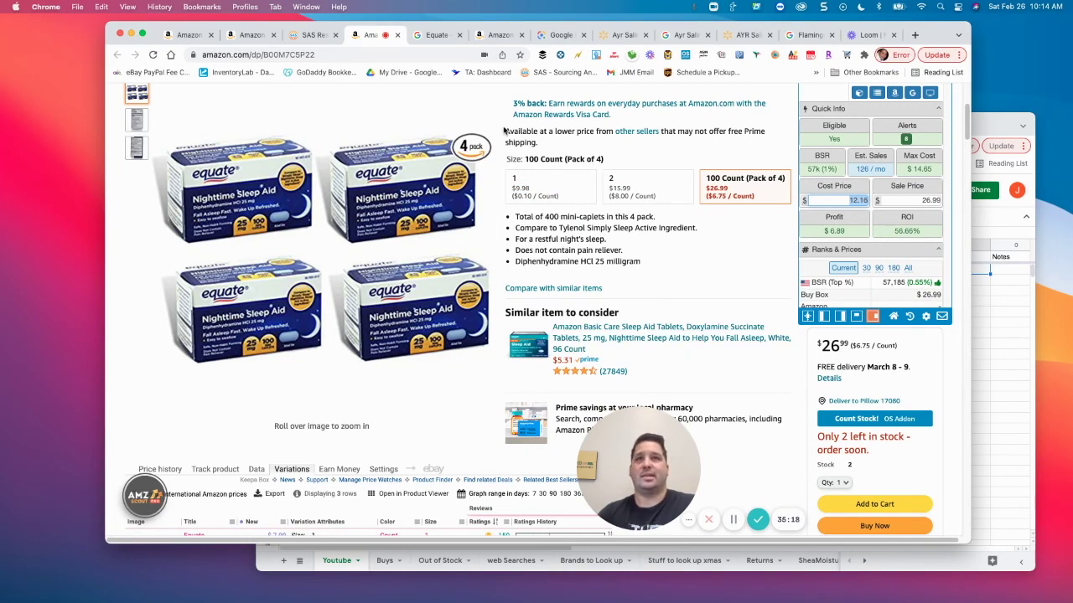
scroll(625, 317, "down", 2)
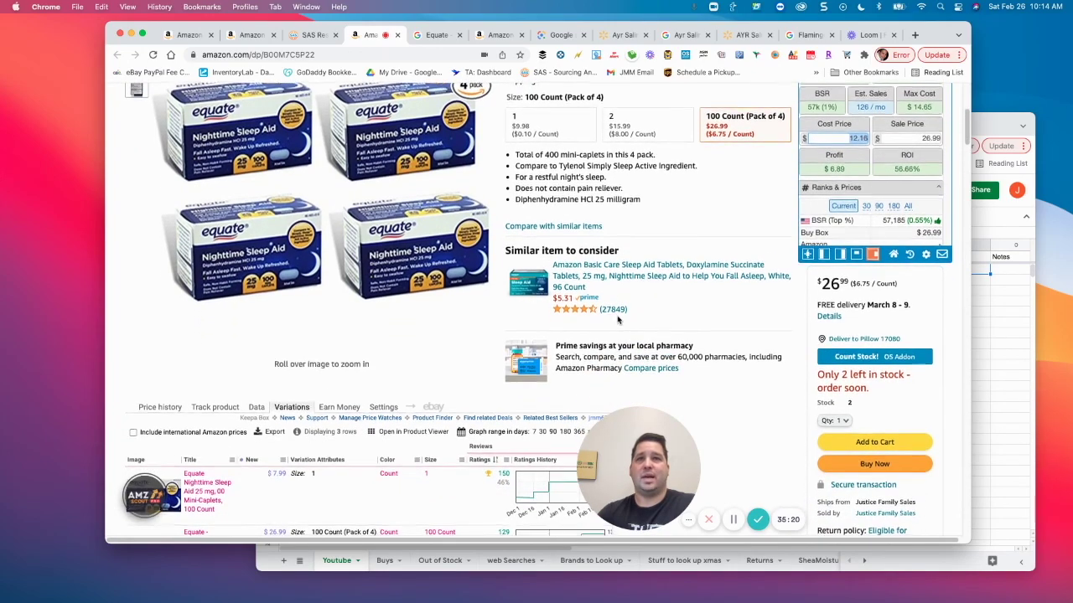
scroll(618, 319, "up", 5)
scroll(592, 321, "down", 3)
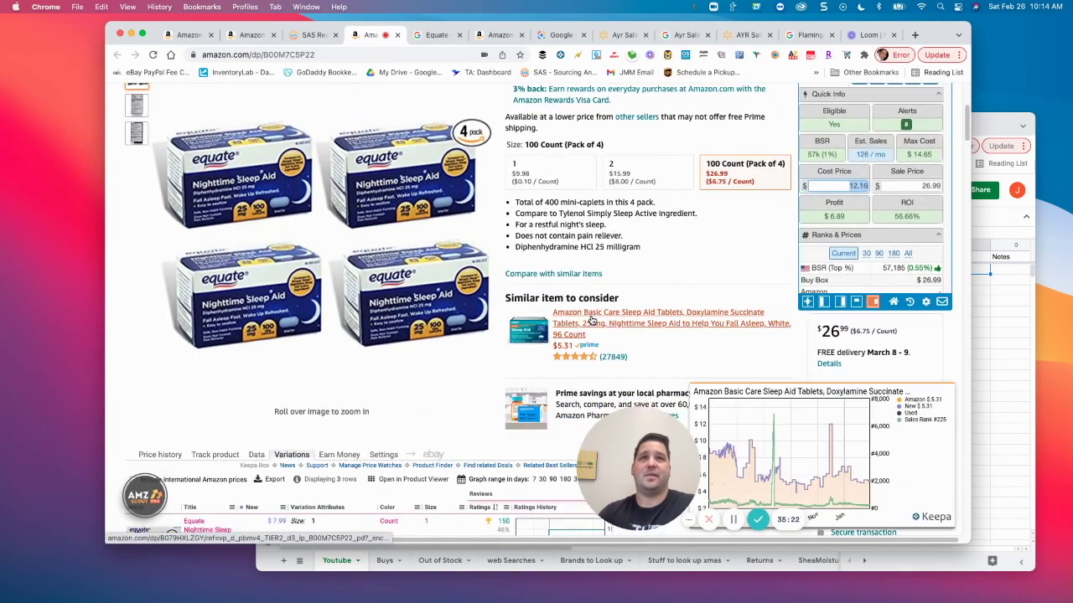
scroll(586, 335, "down", 3)
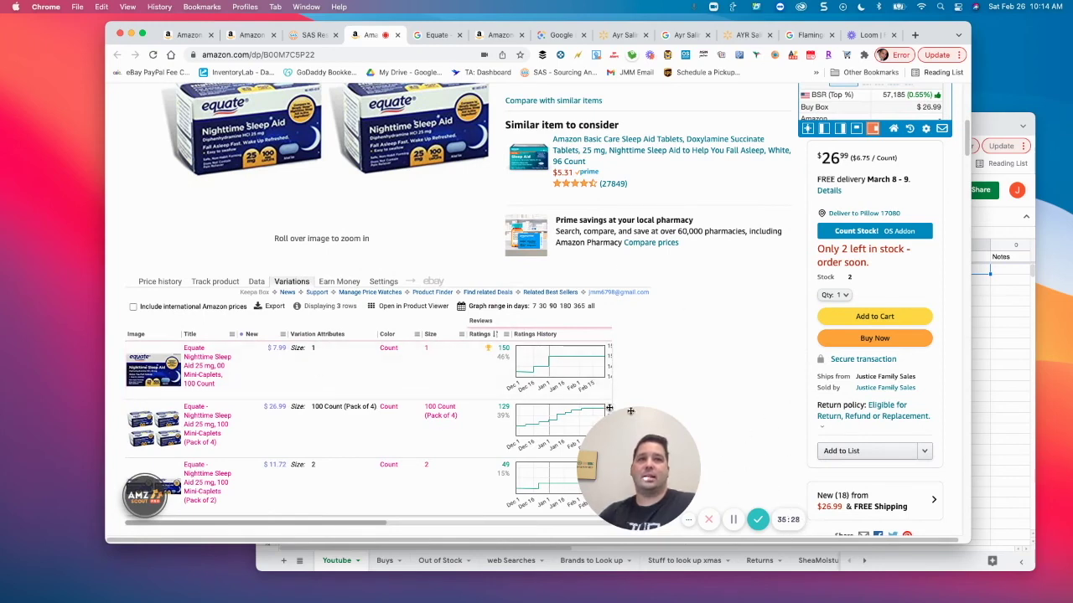
scroll(660, 263, "up", 3)
scroll(640, 268, "up", 3)
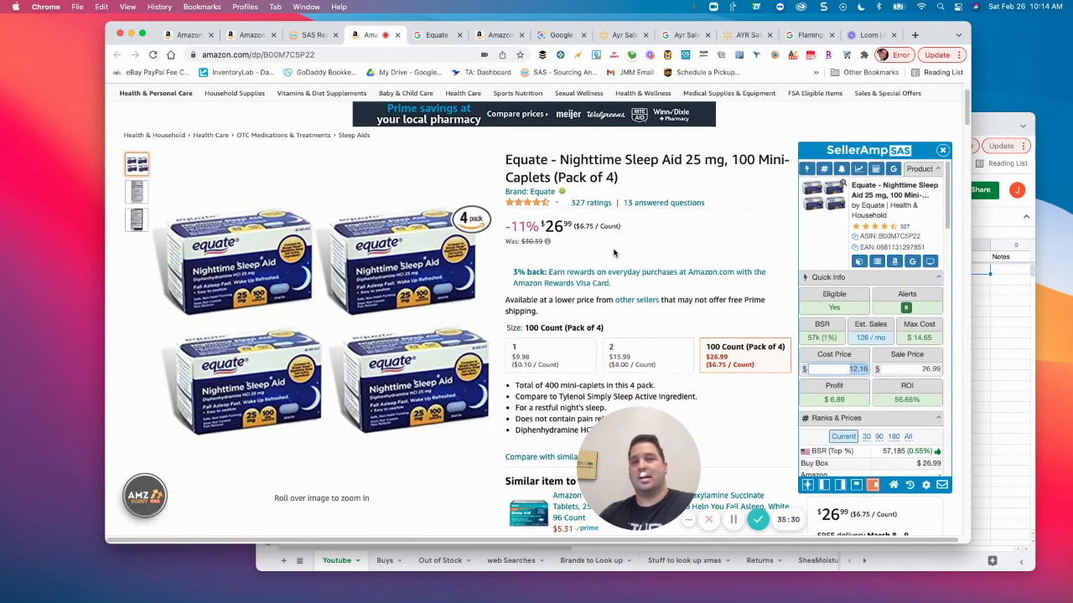
scroll(620, 260, "up", 1)
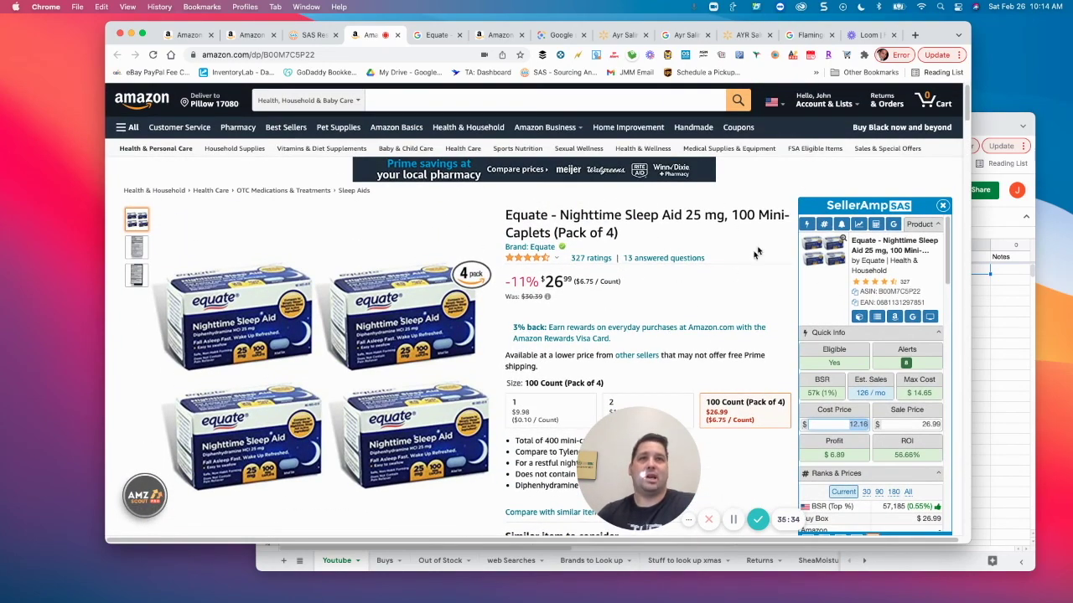
scroll(679, 315, "down", 2)
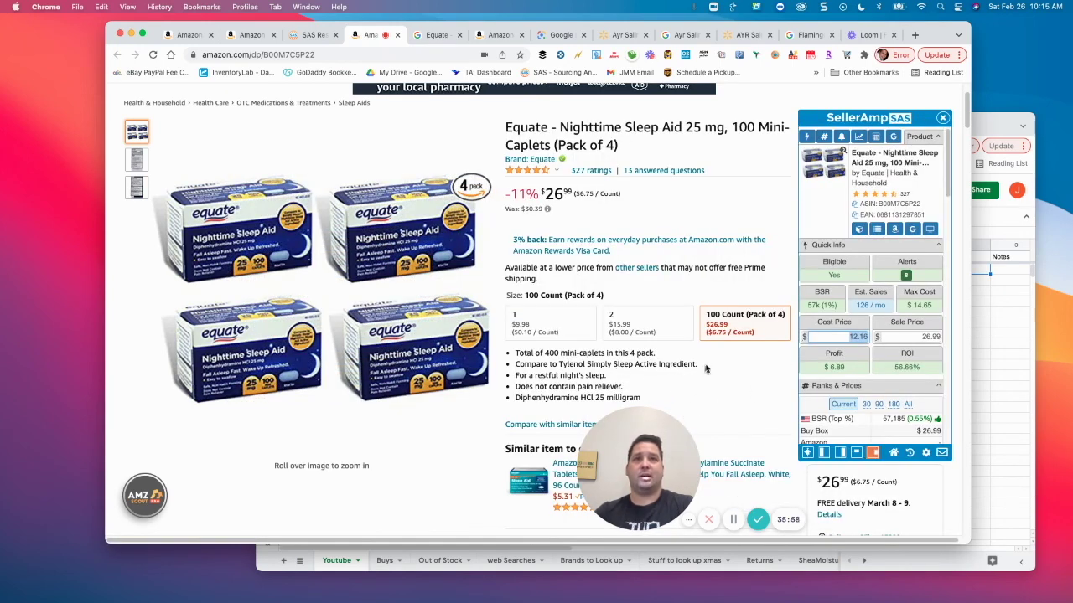
scroll(709, 384, "down", 3)
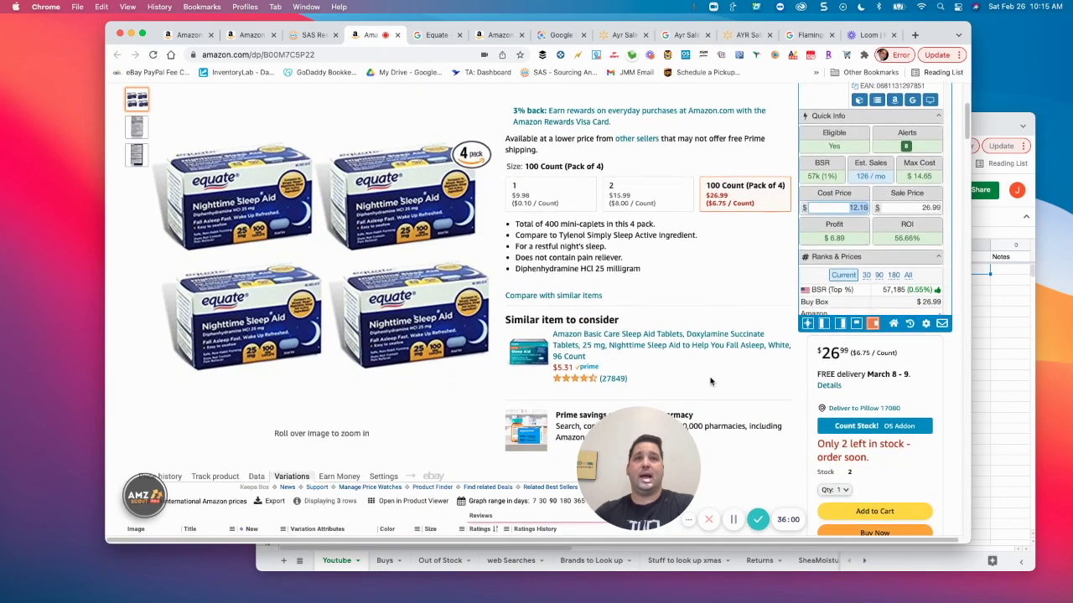